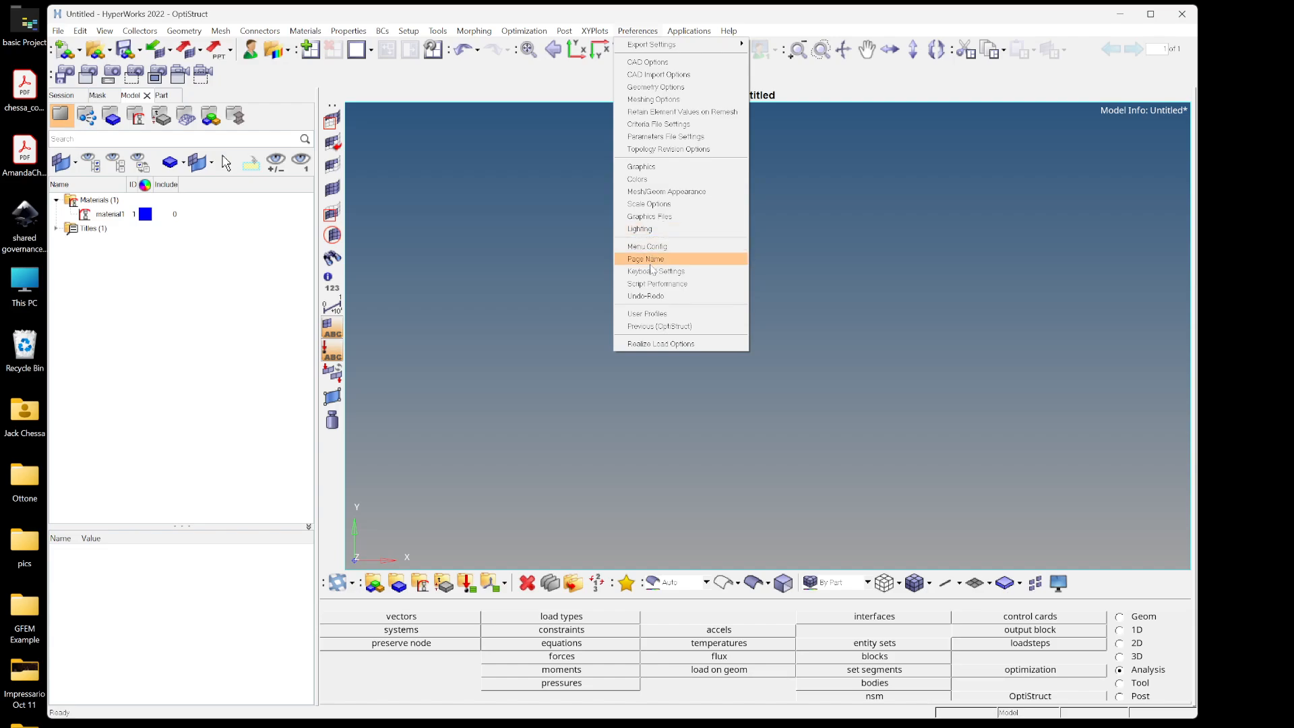
- Open the user profile settings and confirm HyperMesh with the OptiStruct profile
click(676, 312)
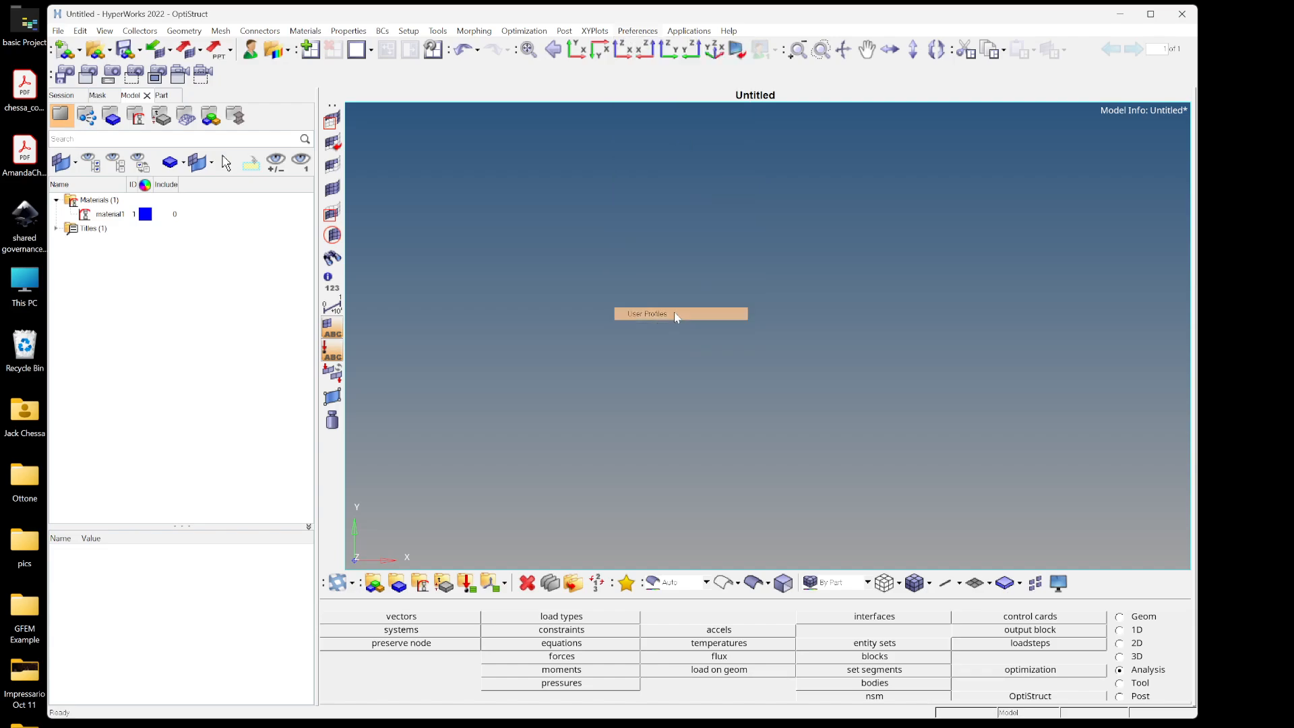
drag(497, 114, 603, 130)
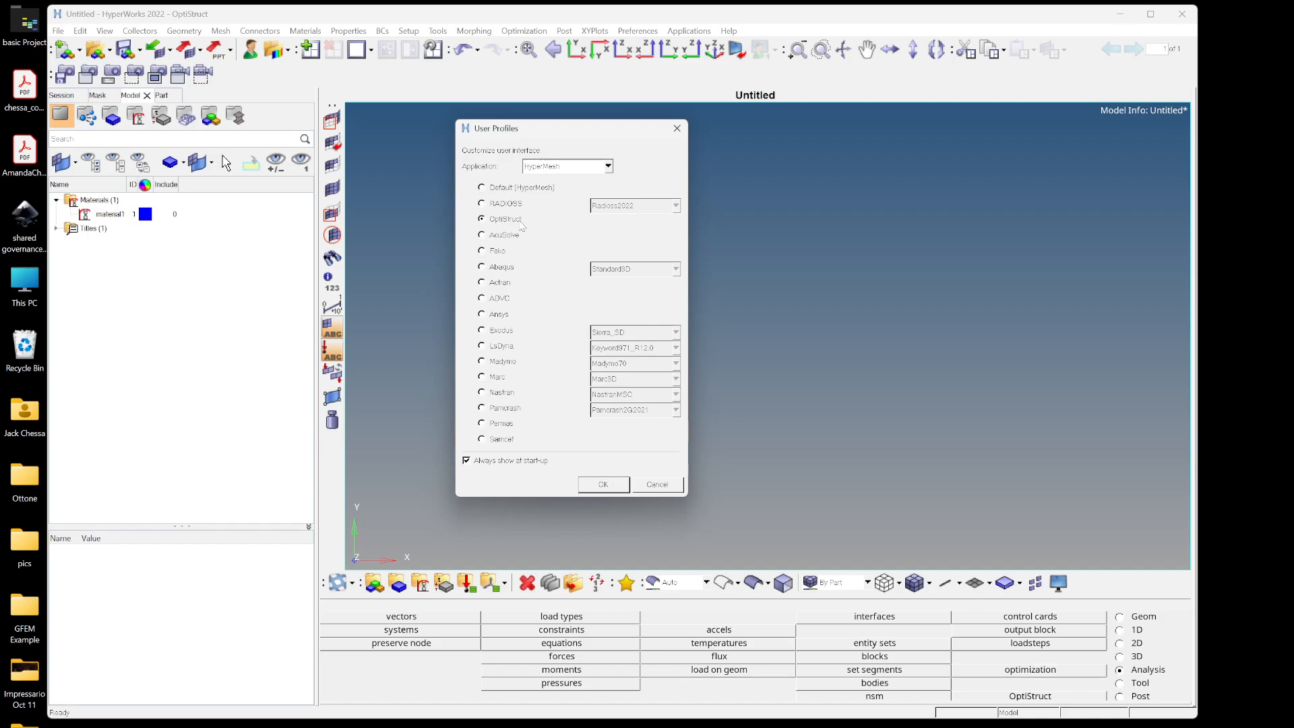
click(603, 483)
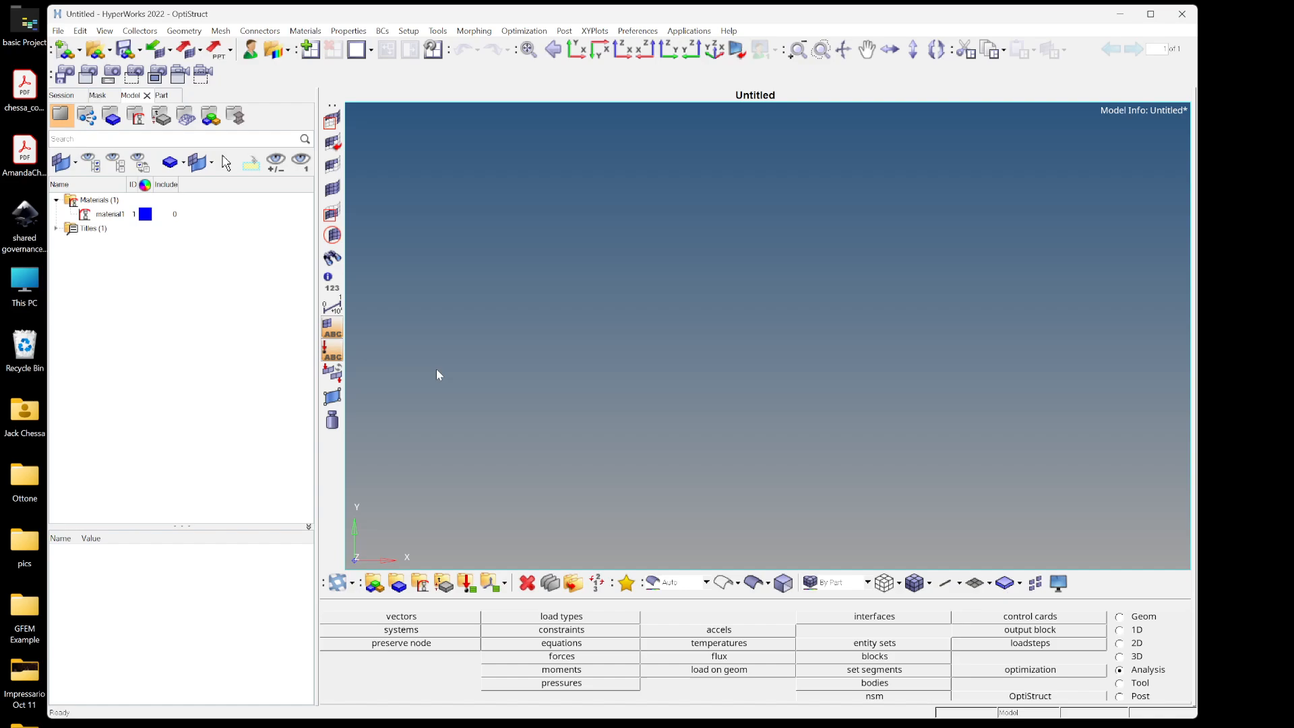
- Delete the existing material material1 from the model
click(92, 215)
right_click(94, 216)
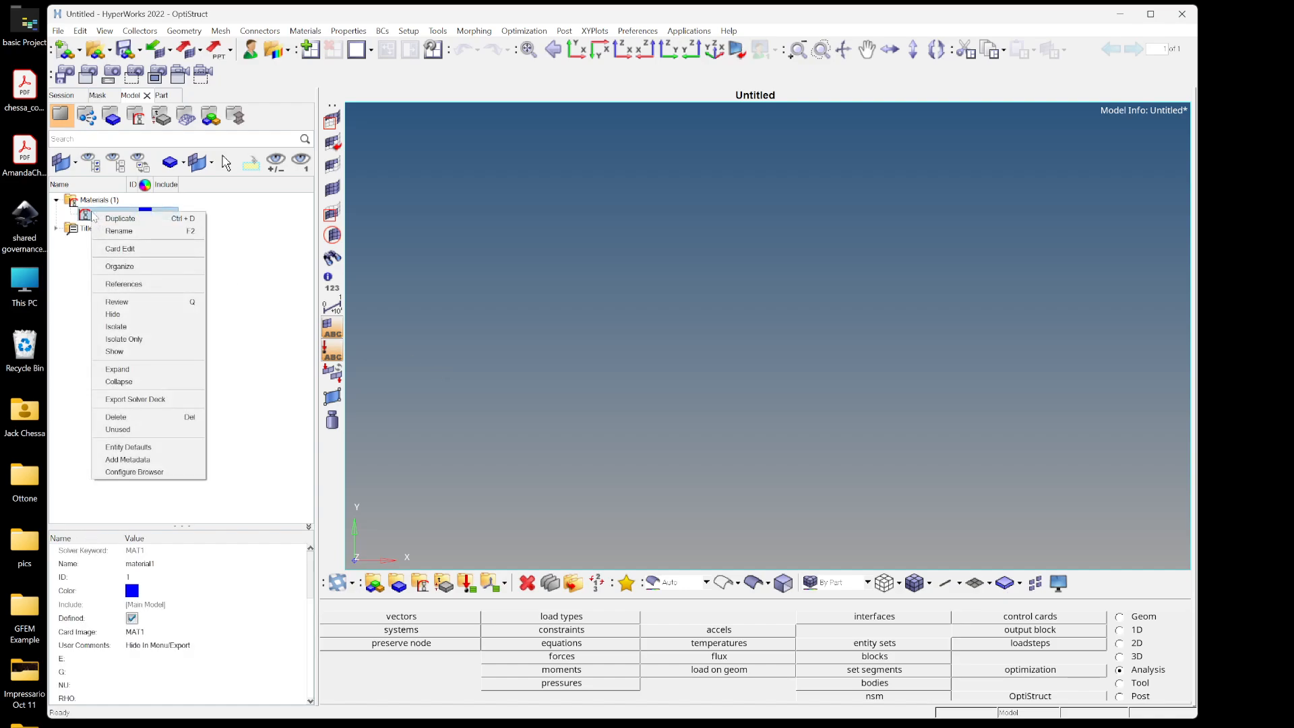
click(132, 419)
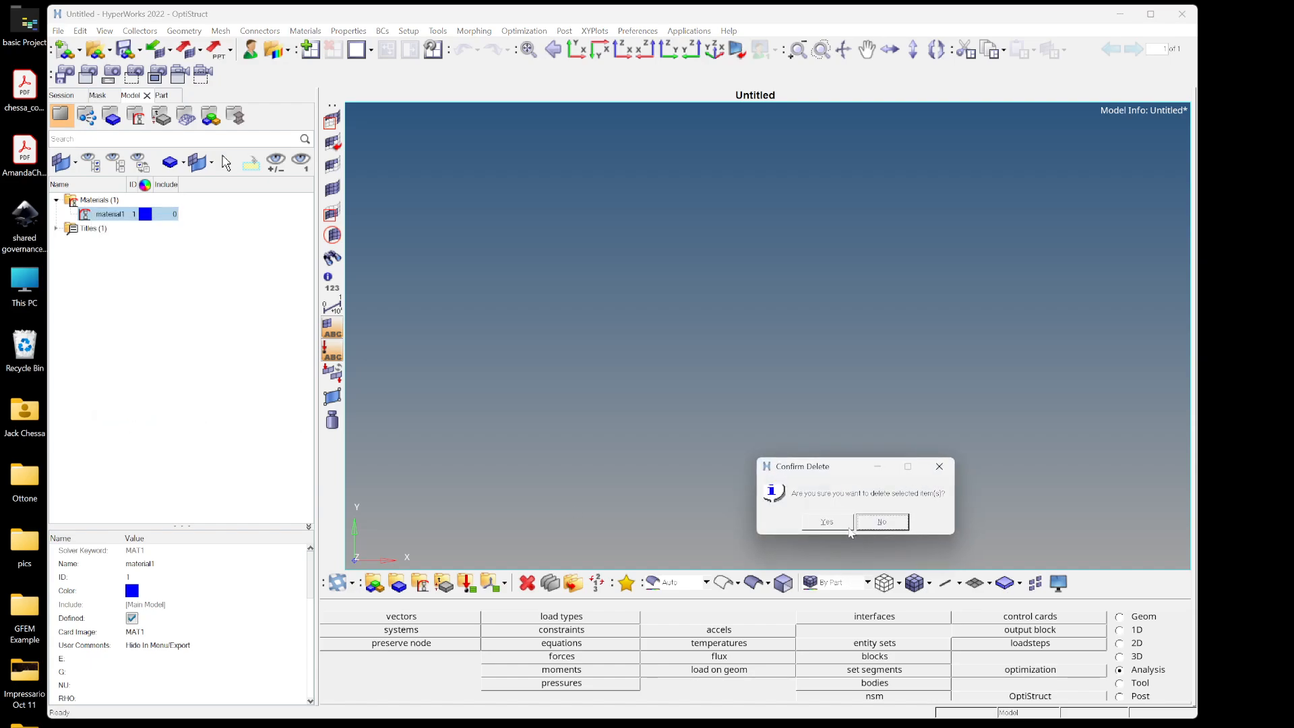
key(Return)
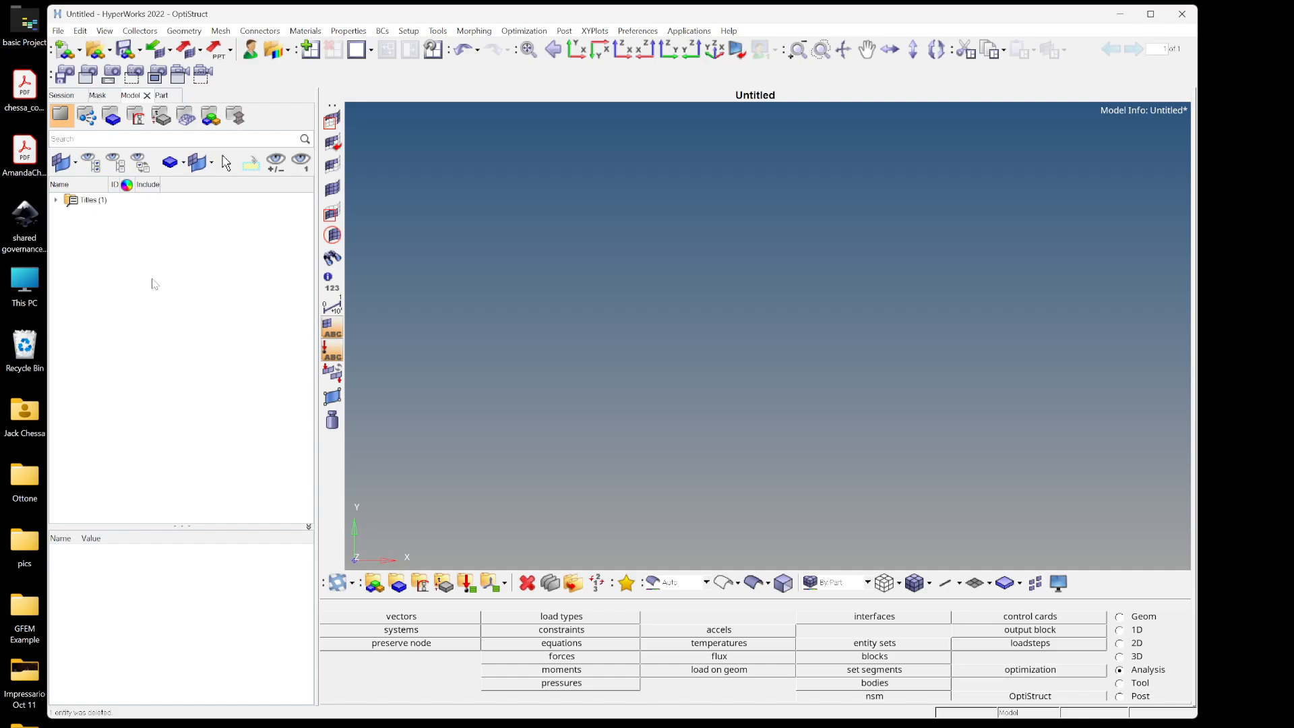
- Create a new material named carbon epoxy
right_click(85, 251)
mouse_move(113, 260)
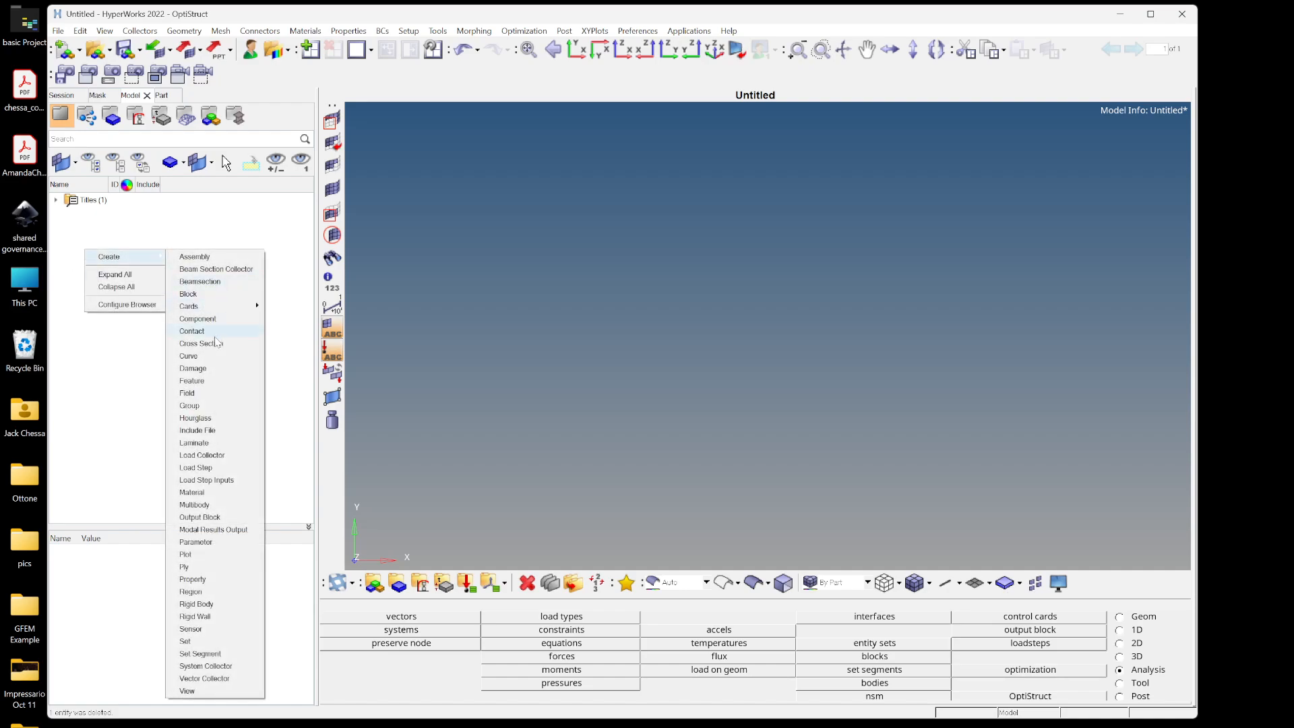
click(203, 495)
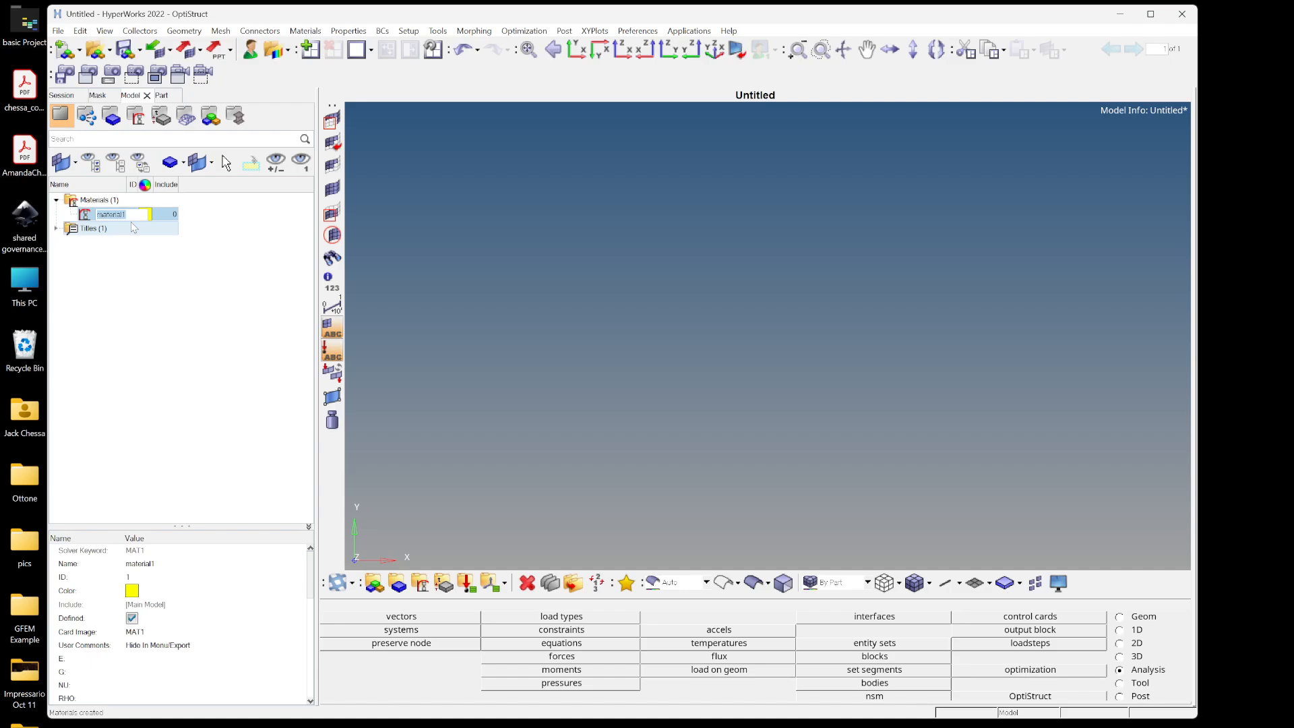
text(carbon epoxy)
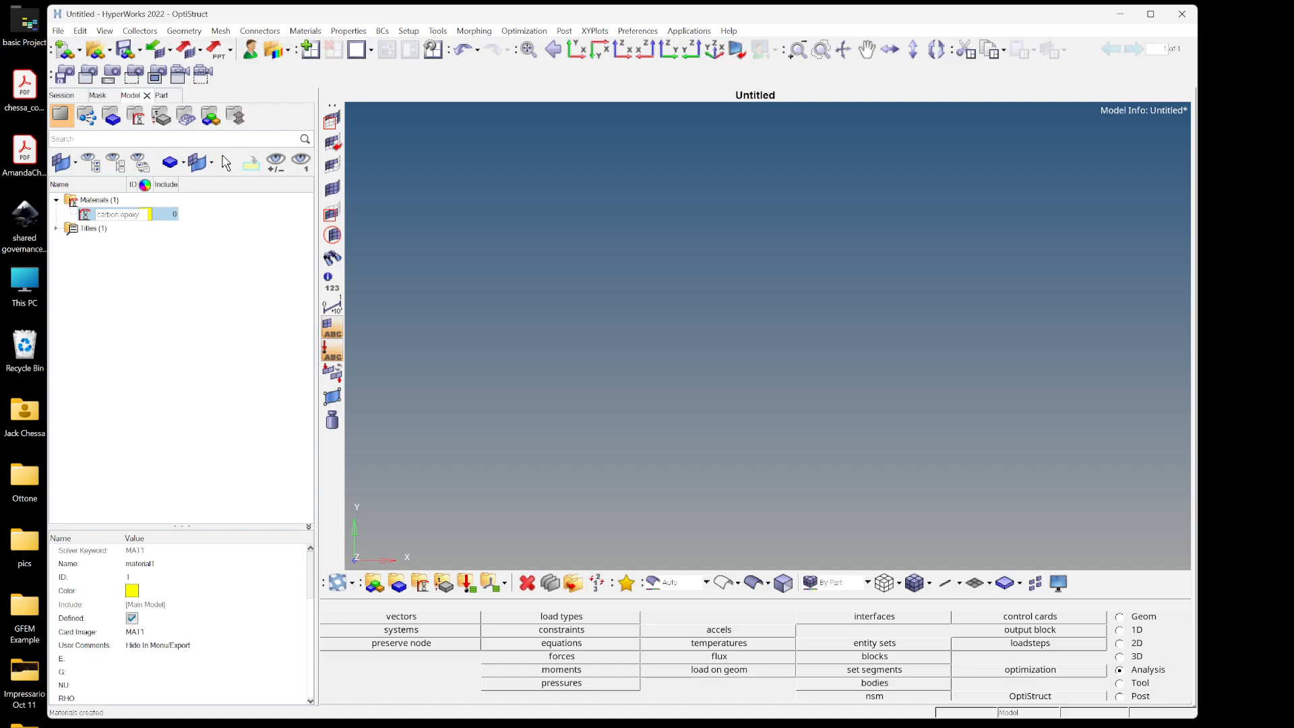
- Switch to the CBAR Element presentation in PowerPoint and look up the material's E and Poisson's ratio on slide 16
key(alt+Tab)
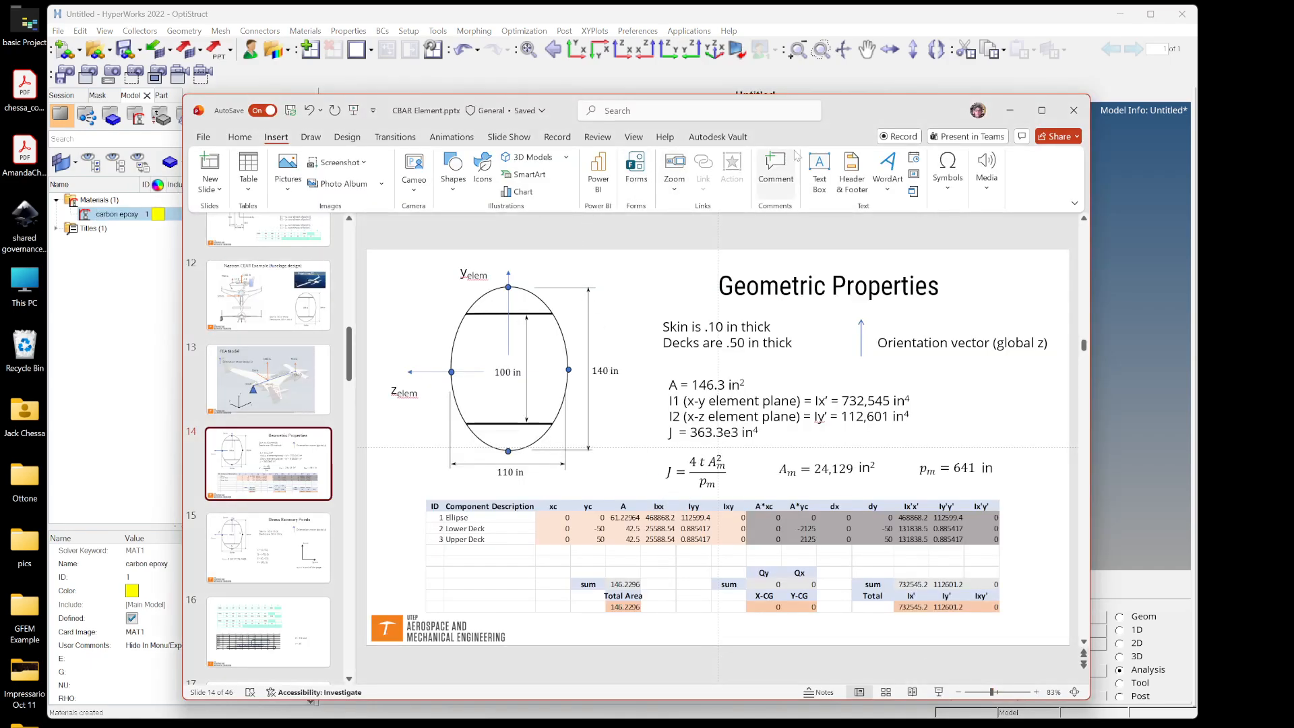
drag(851, 108, 928, 114)
click(369, 554)
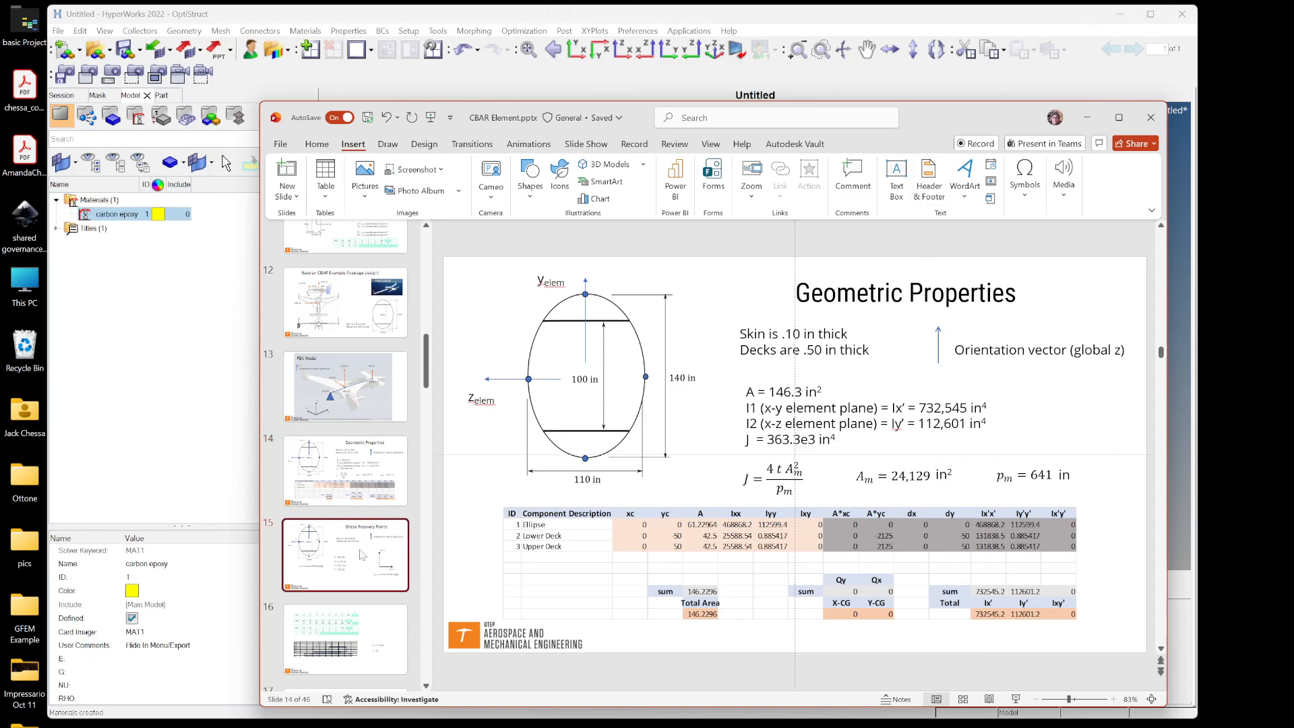
click(386, 621)
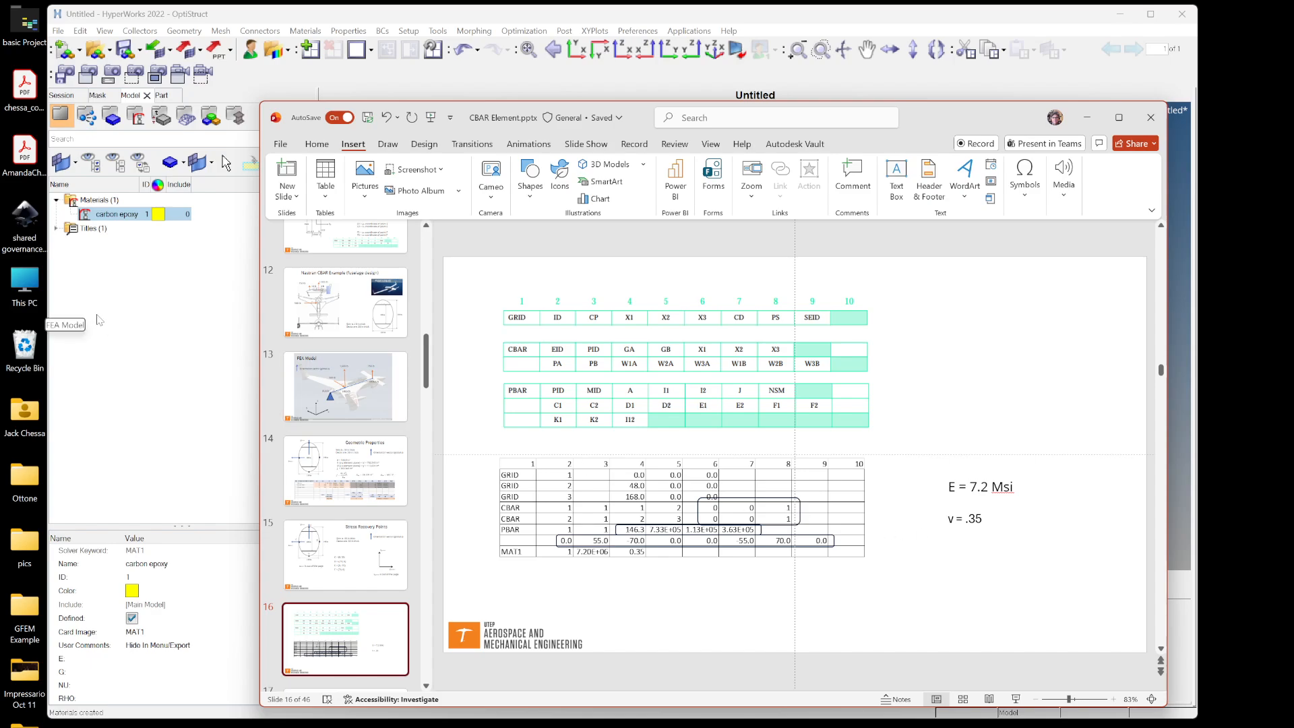
- Switch back to HyperWorks and set the carbon epoxy material's E to 7.2e6 and NU to 0.35
click(155, 659)
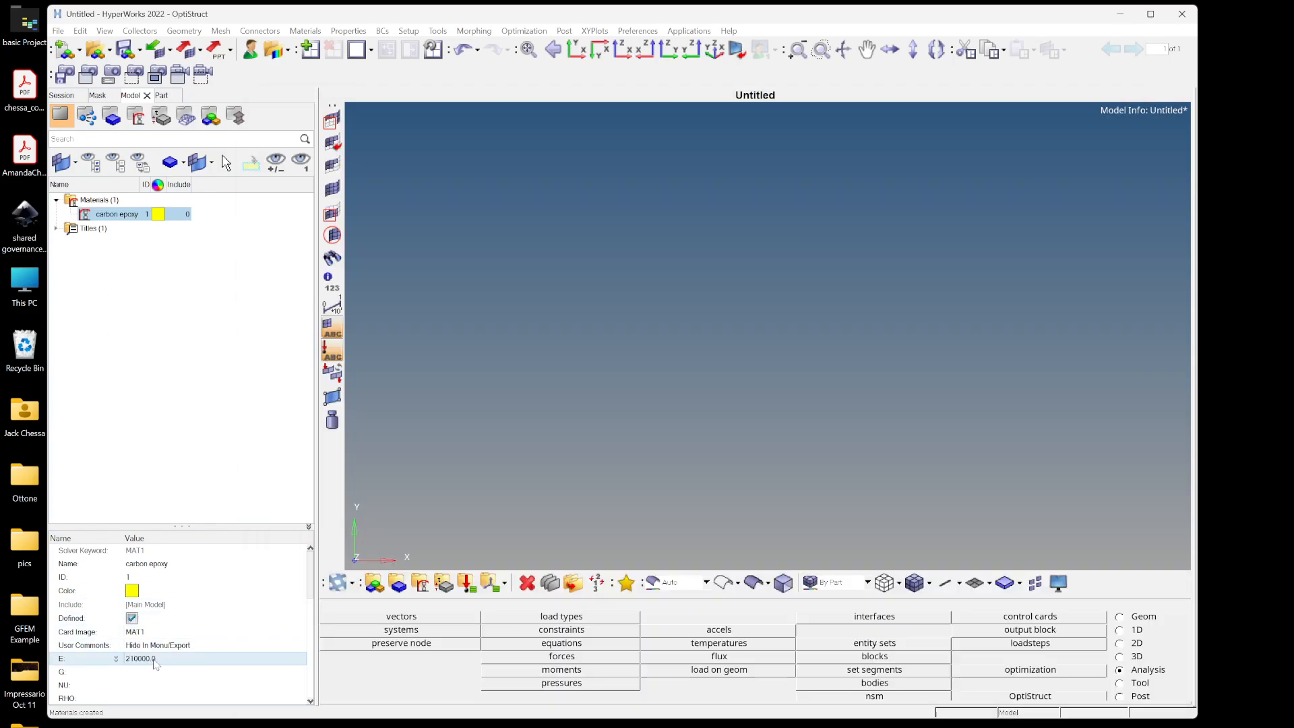
click(155, 659)
text(7.2e6)
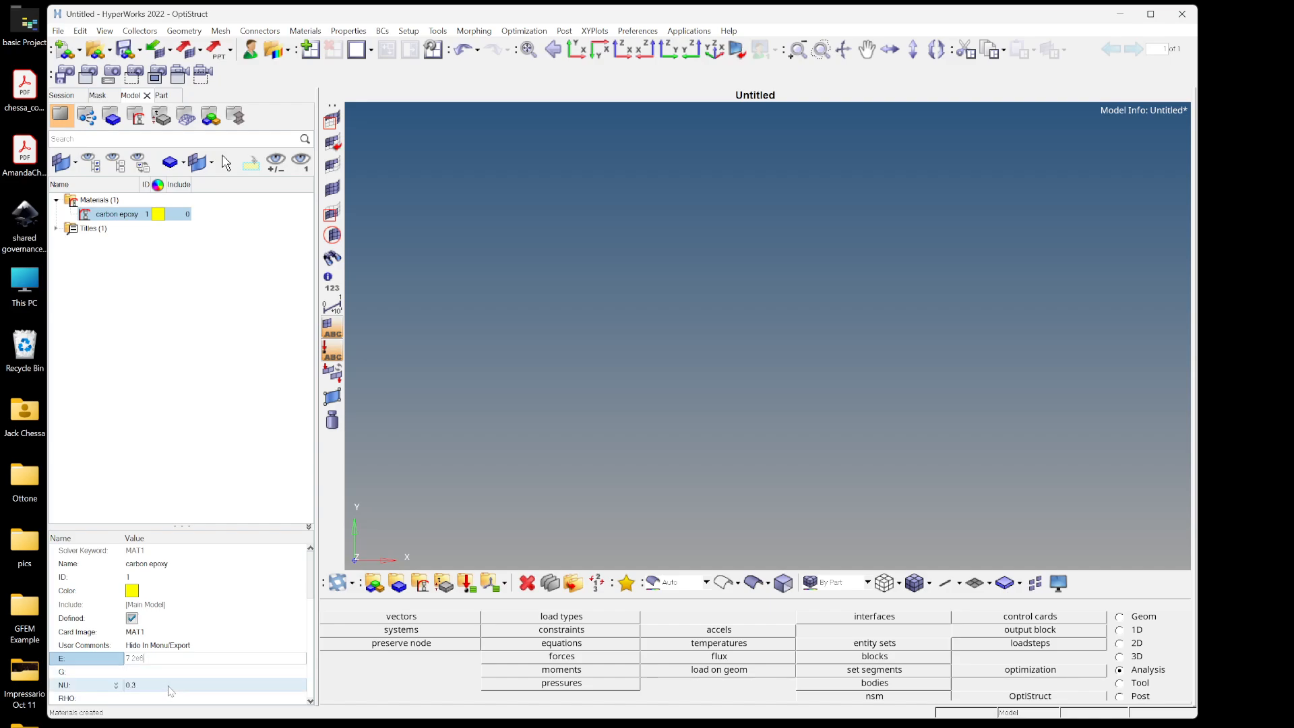
click(167, 685)
text(.3)
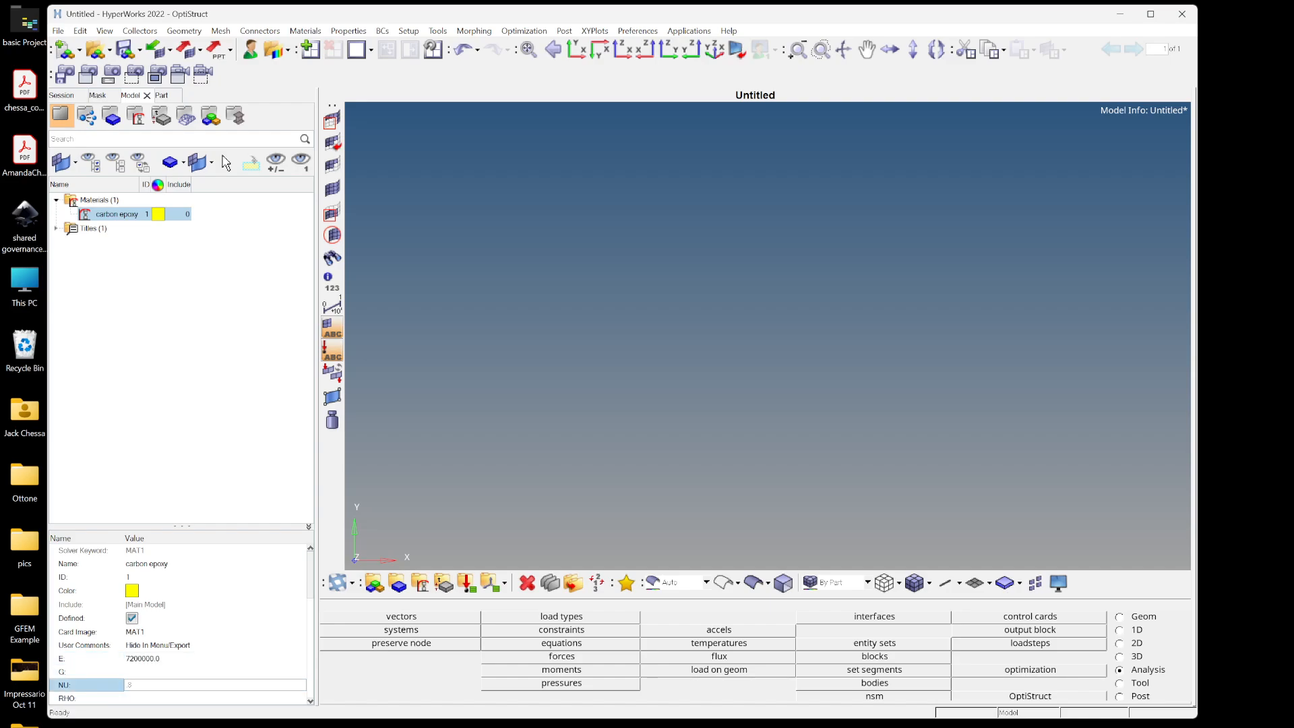
key(Return)
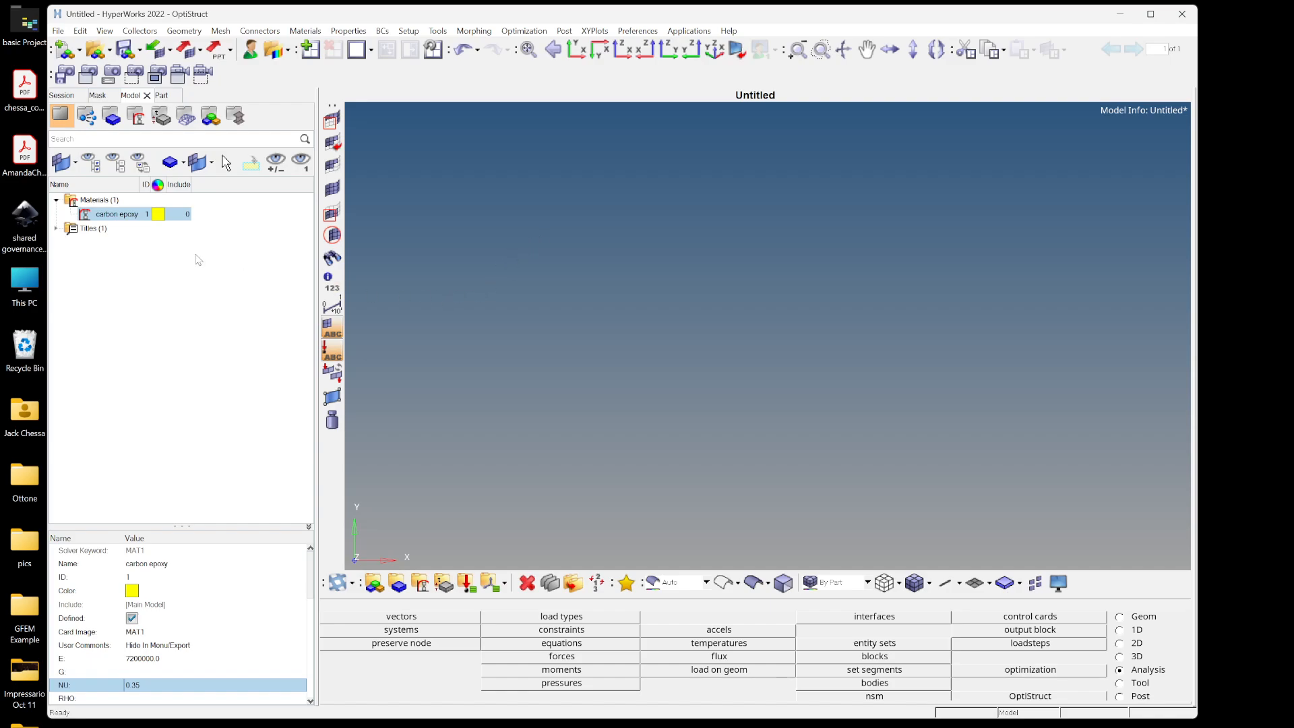
- Switch to PowerPoint and review the section's area, inertias and torsional constant on the Geometric Properties slide
right_click(131, 272)
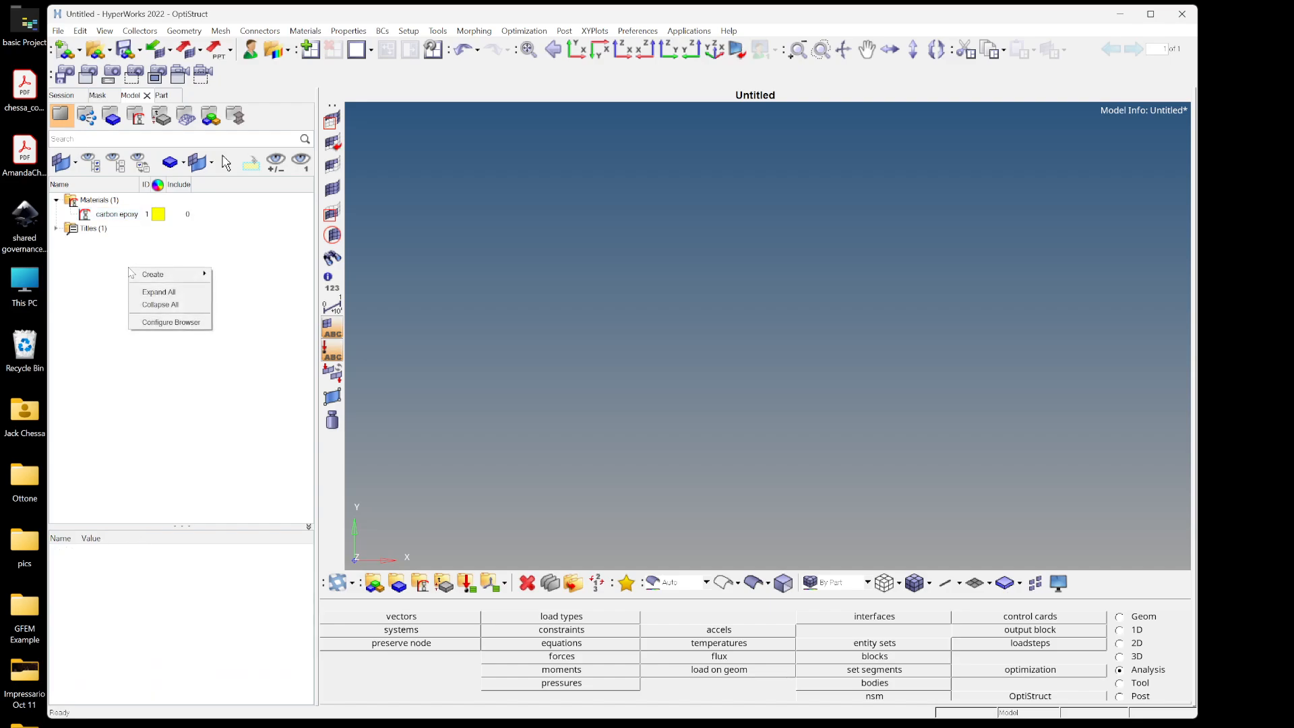
mouse_move(151, 274)
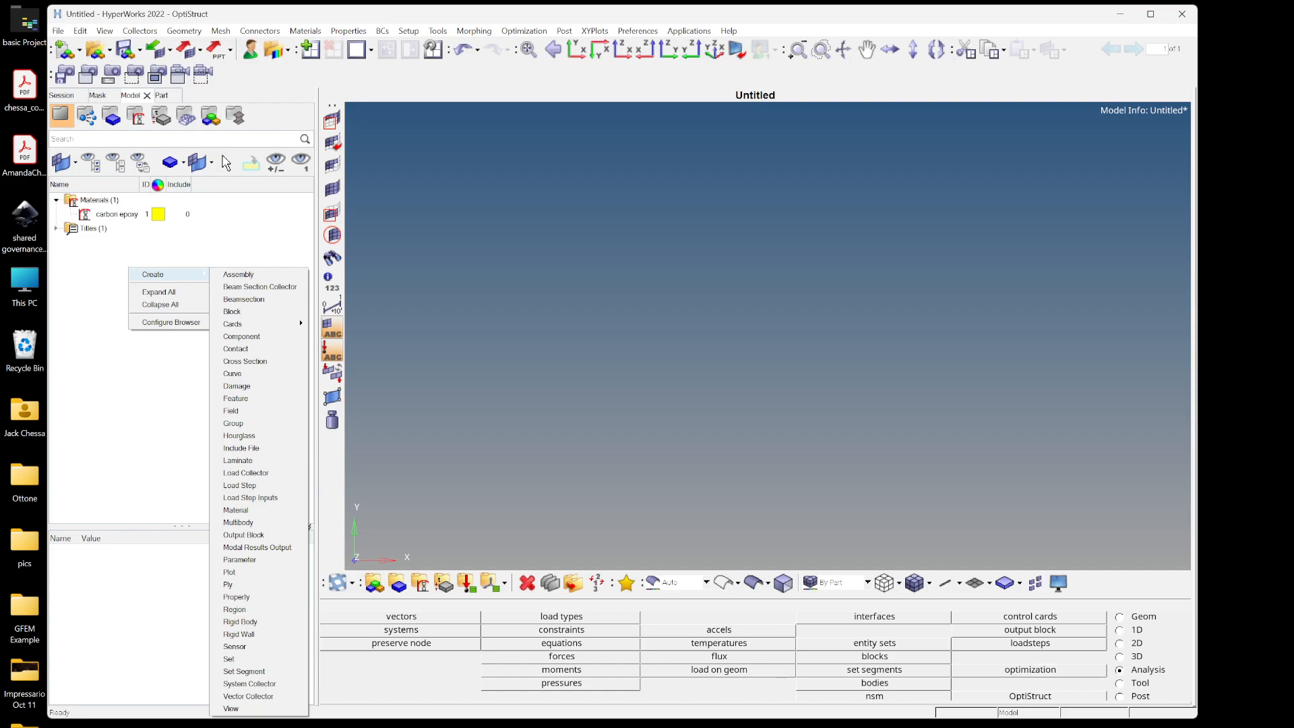
key(alt+Tab)
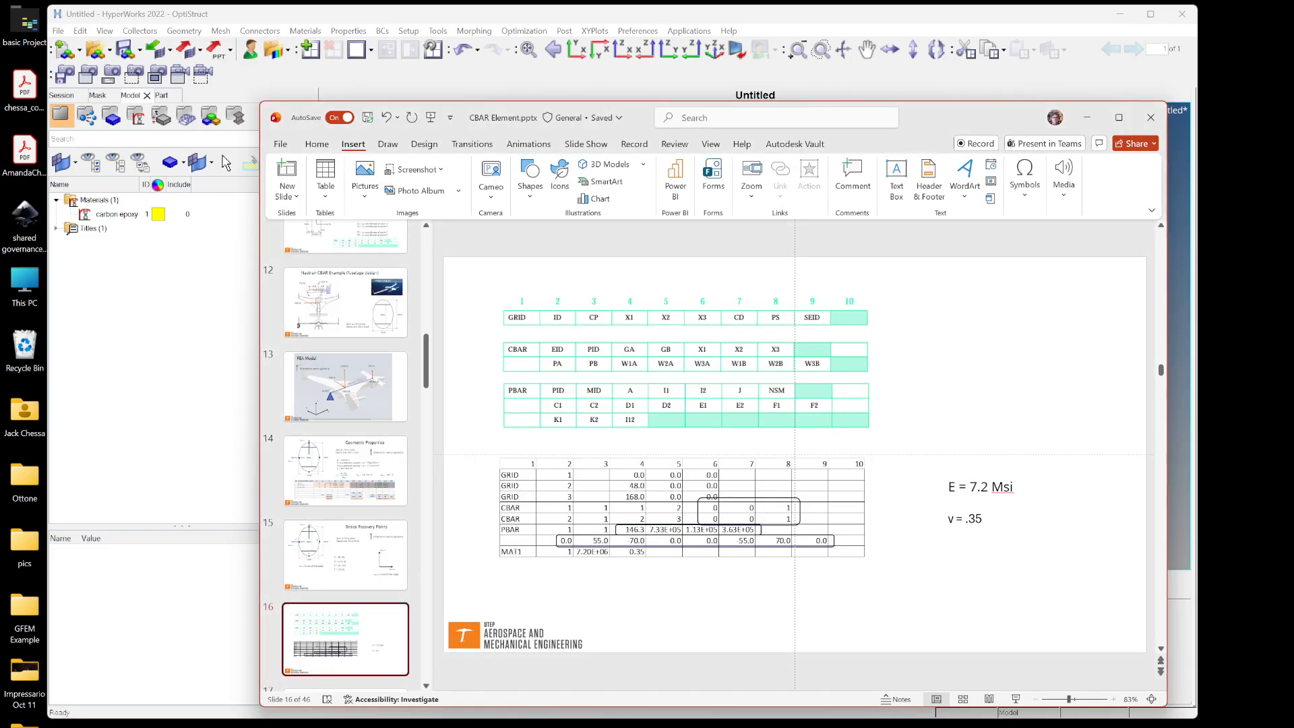
click(338, 484)
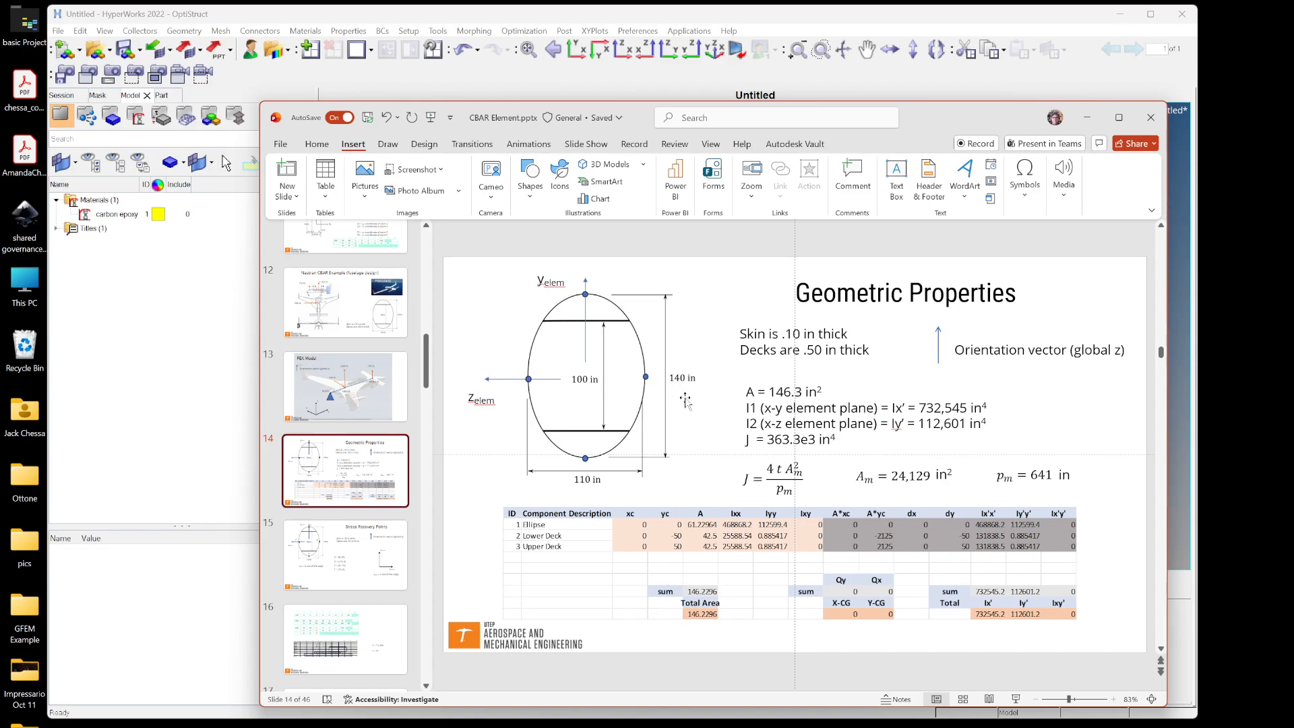
- Switch back to HyperWorks, create a new property and change its card image to PBAR
click(419, 19)
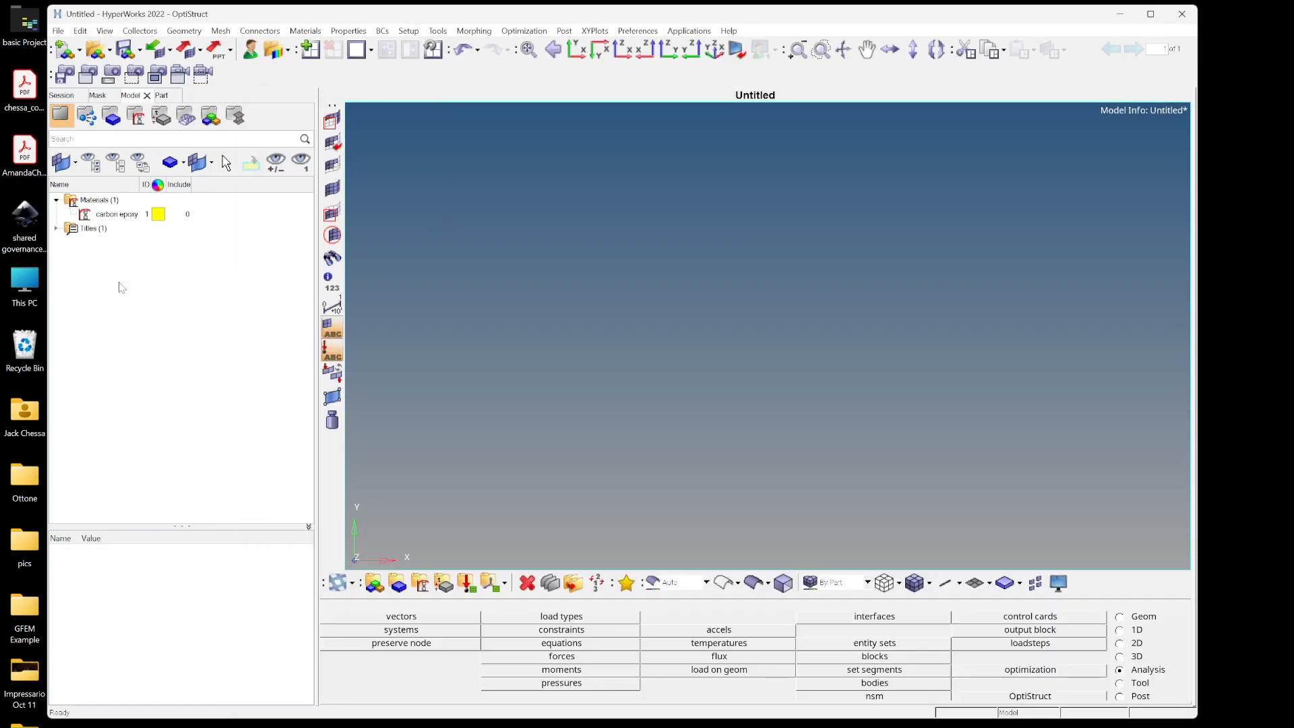
right_click(119, 283)
mouse_move(170, 293)
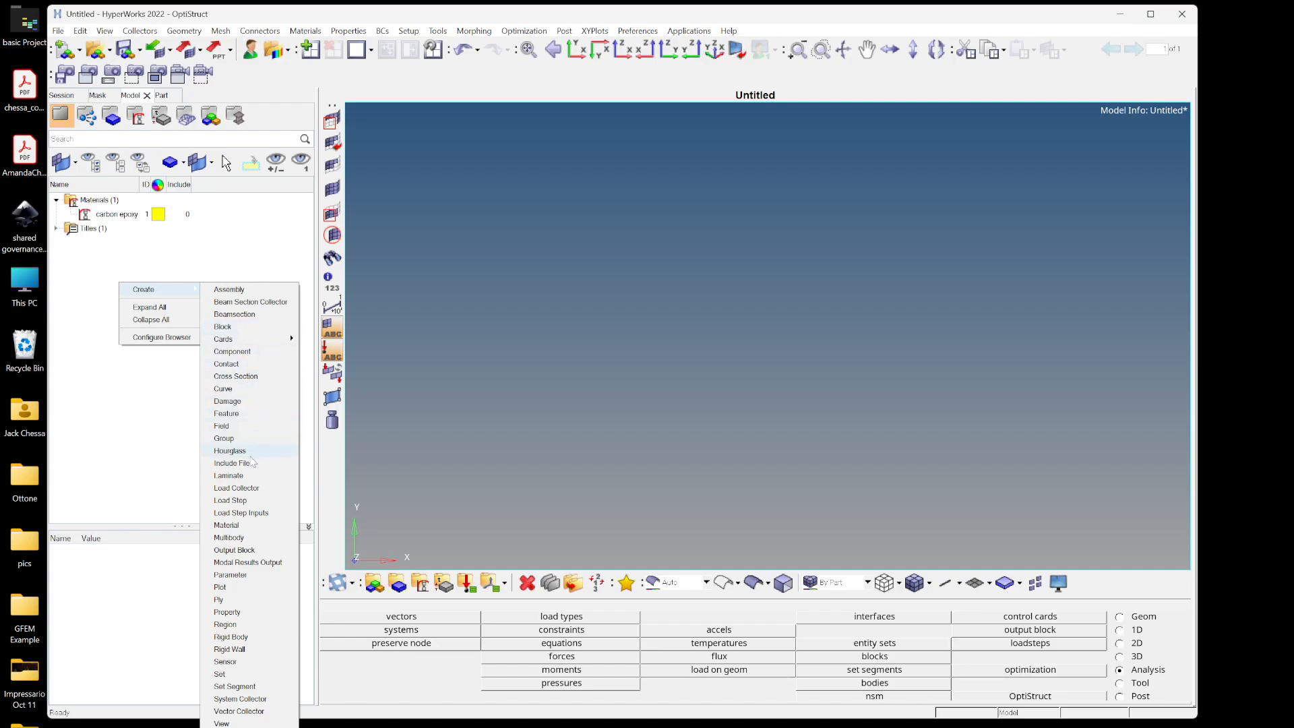
click(249, 611)
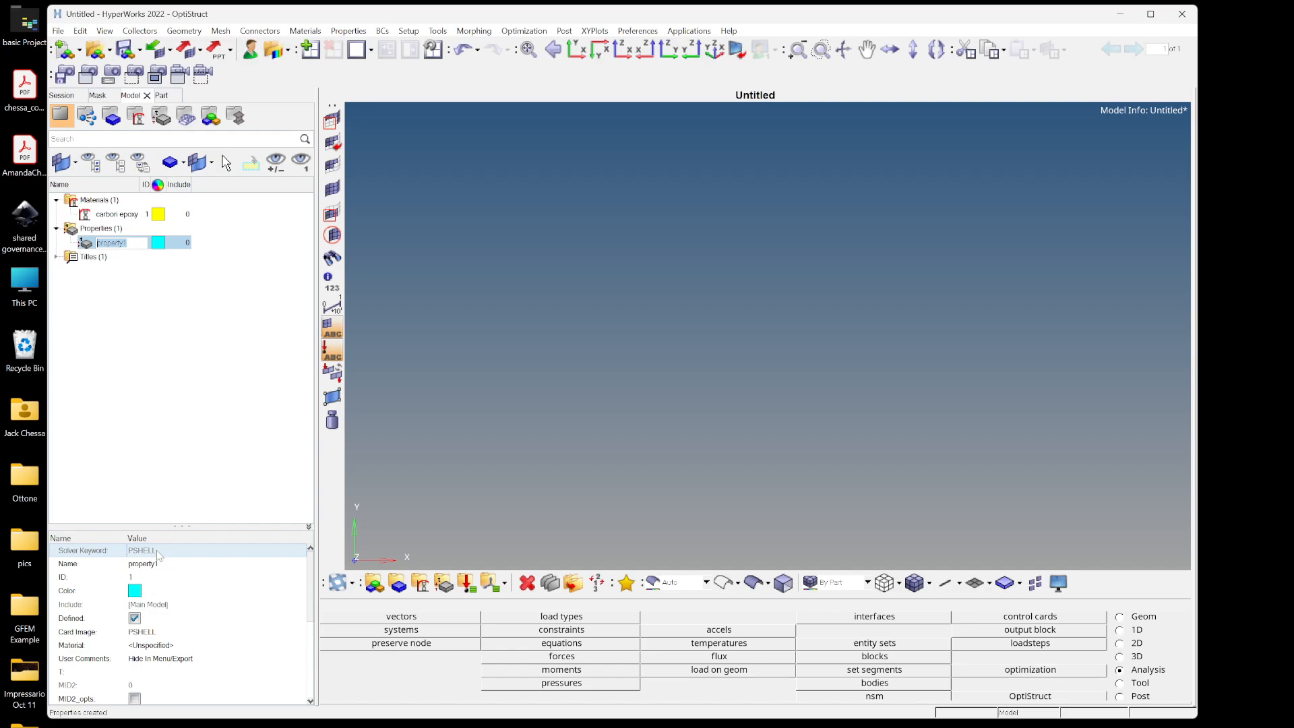
click(161, 633)
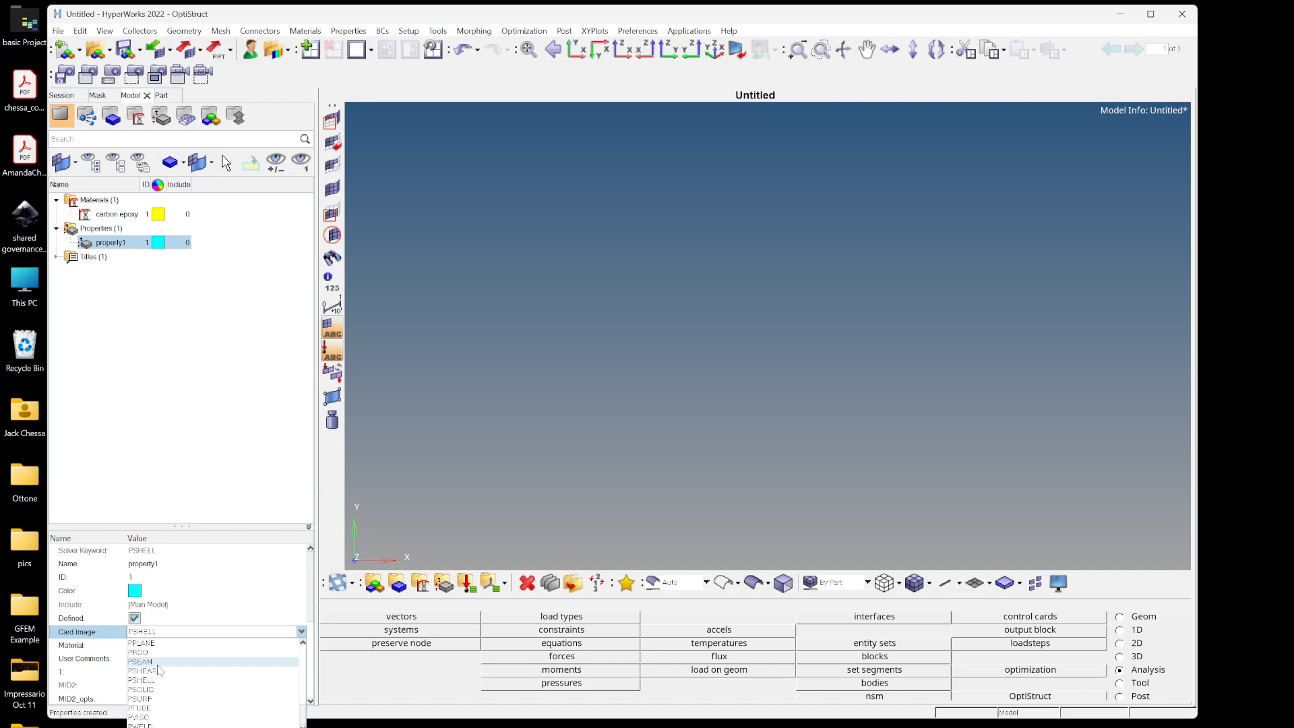
scroll(162, 681, up, 5)
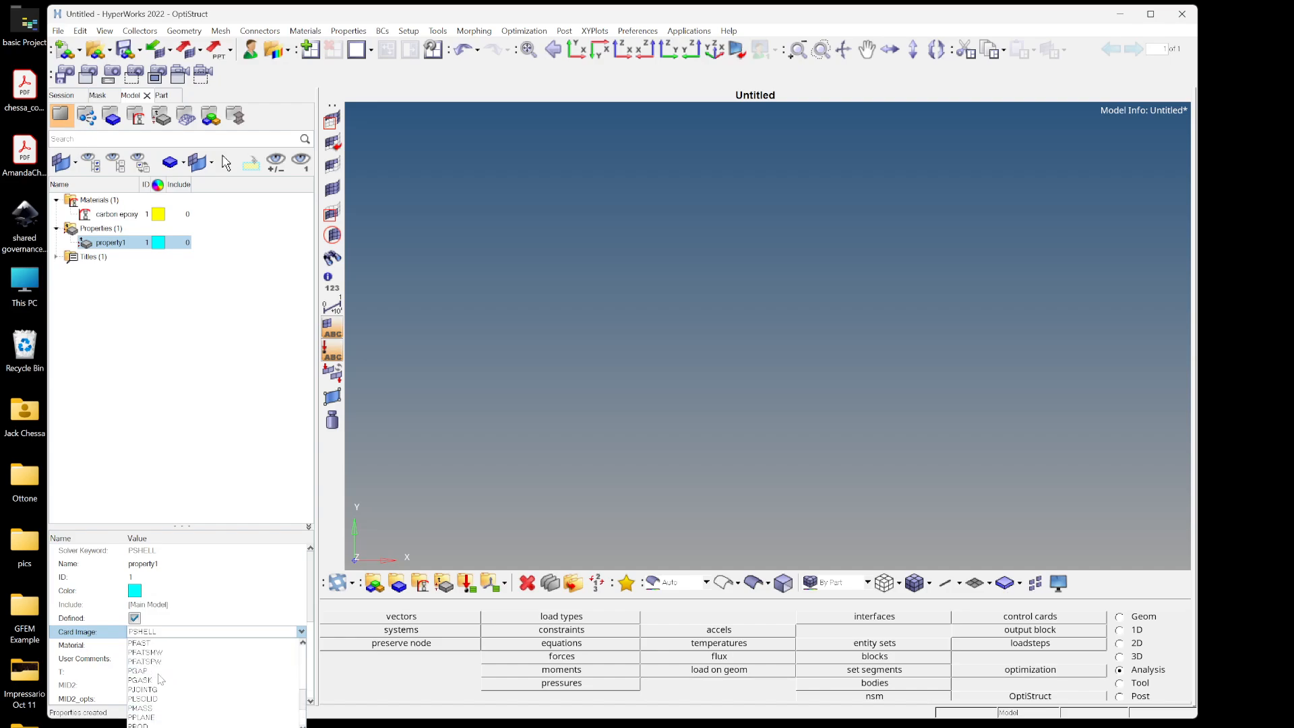
scroll(166, 690, up, 5)
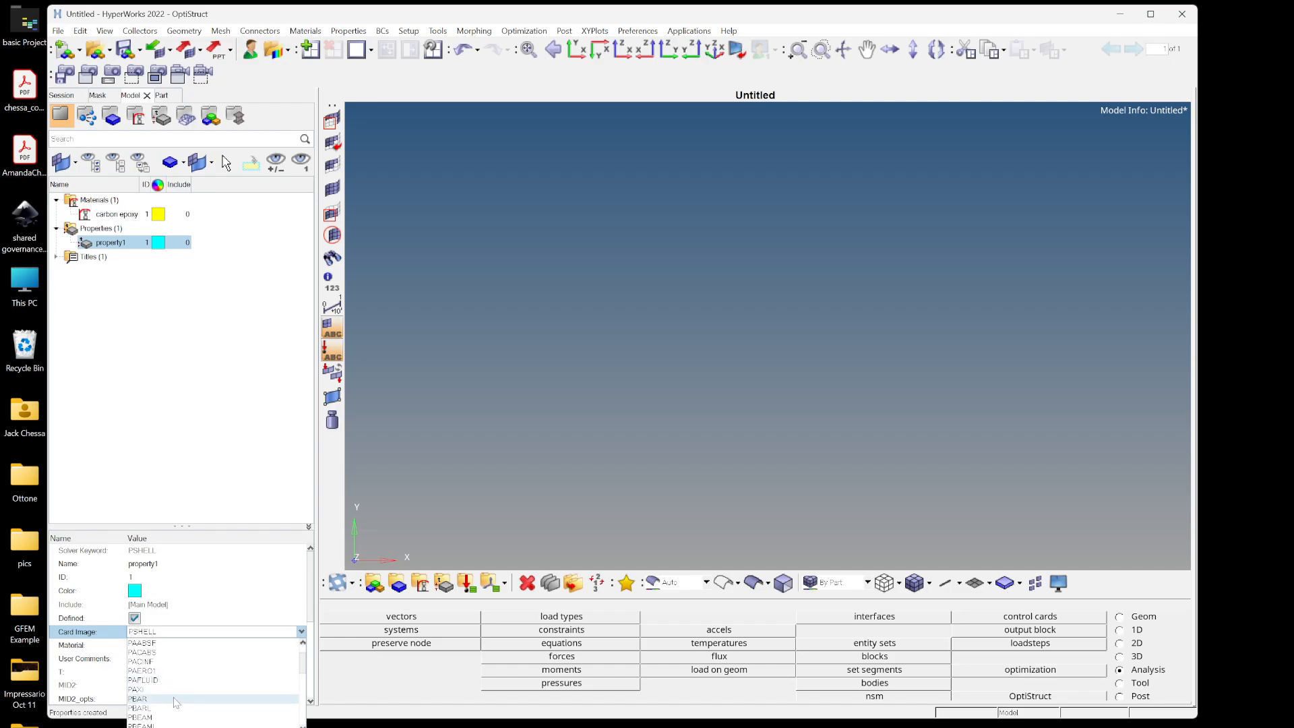
click(169, 700)
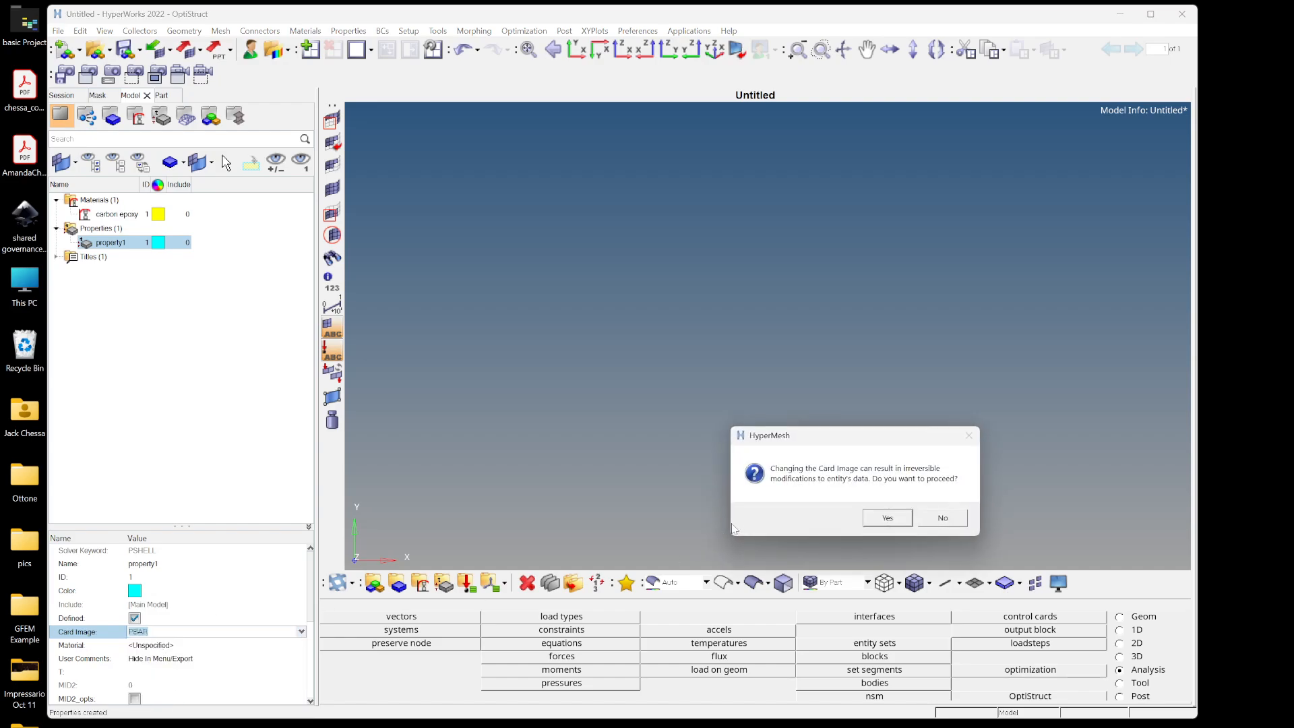
click(888, 518)
- Assign the carbon epoxy material to the PBAR property
click(174, 645)
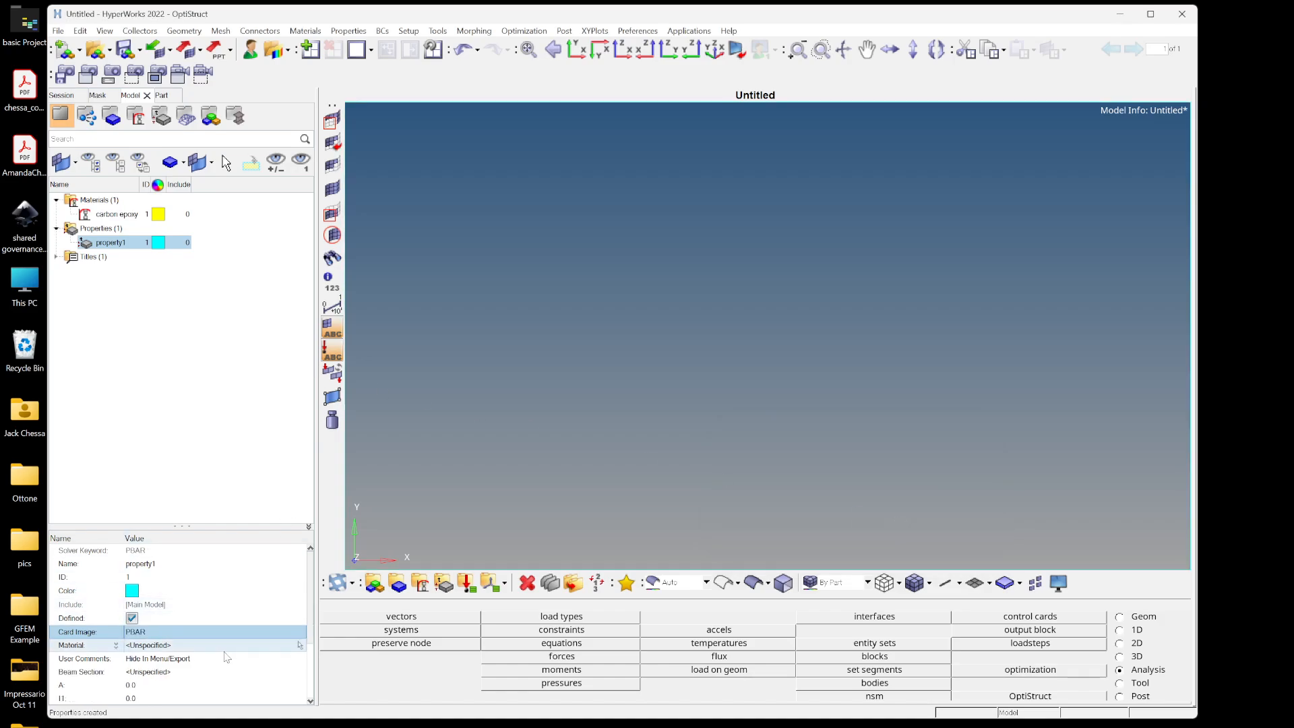
click(173, 645)
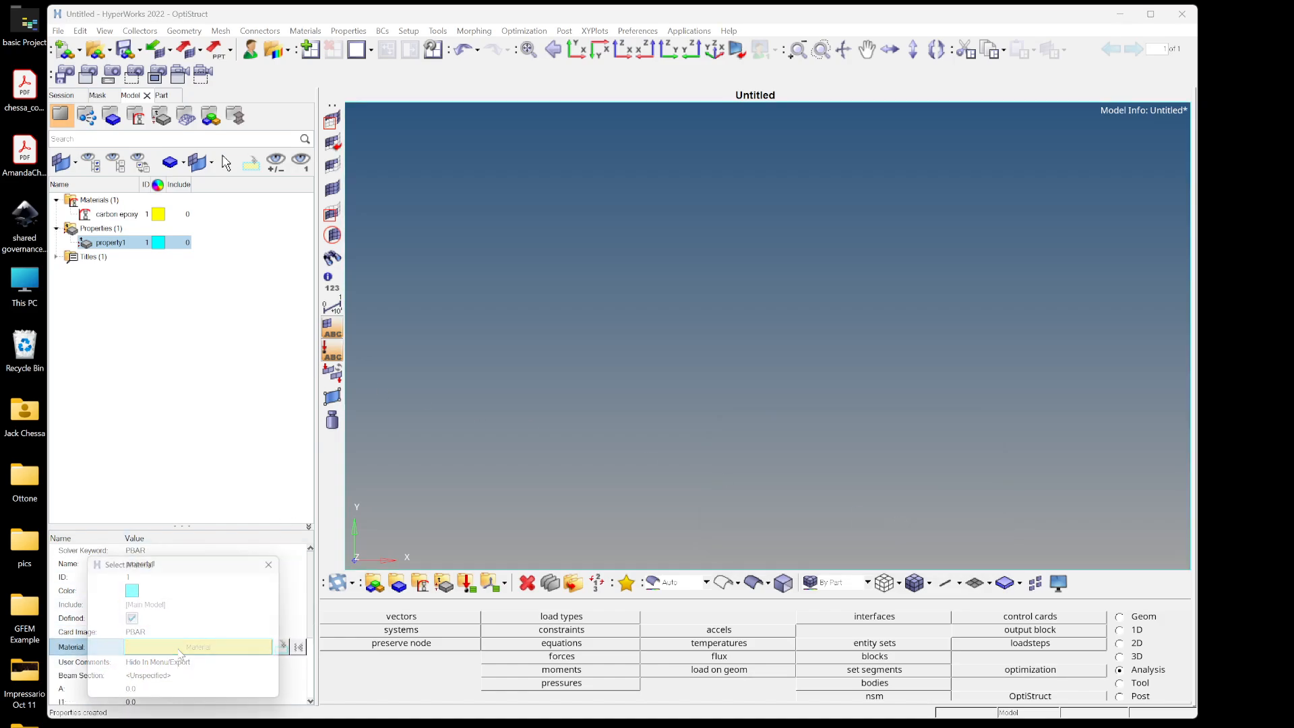
click(135, 619)
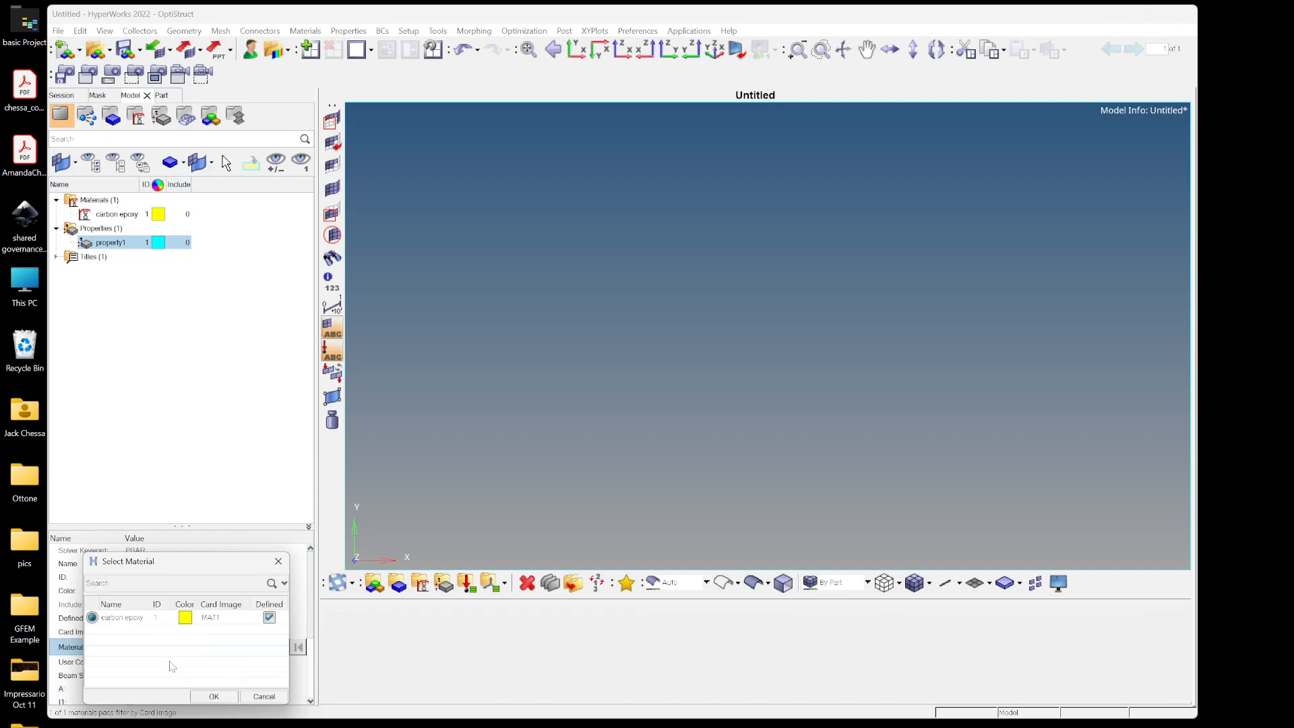
click(213, 696)
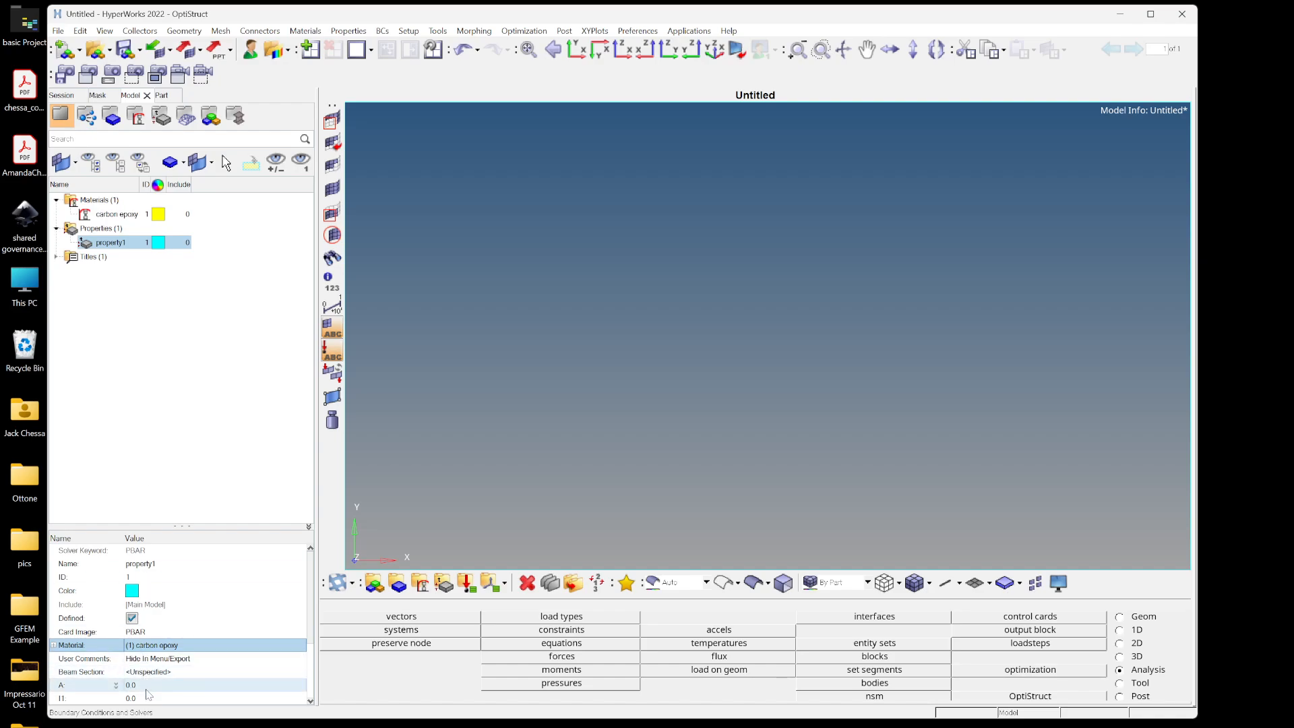
- Enlarge the entity editor to show all PBAR fields, and move the PowerPoint window aside before returning to HyperWorks
scroll(146, 694, down, 3)
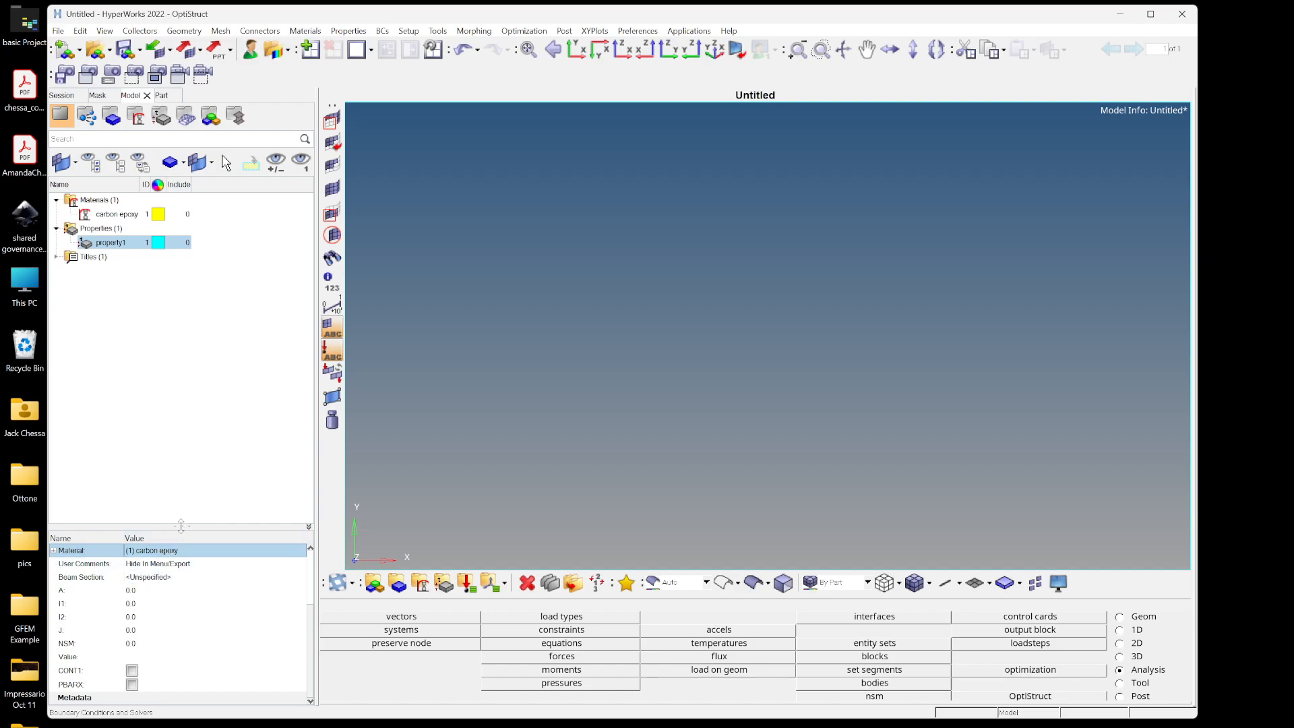
drag(181, 525, 181, 353)
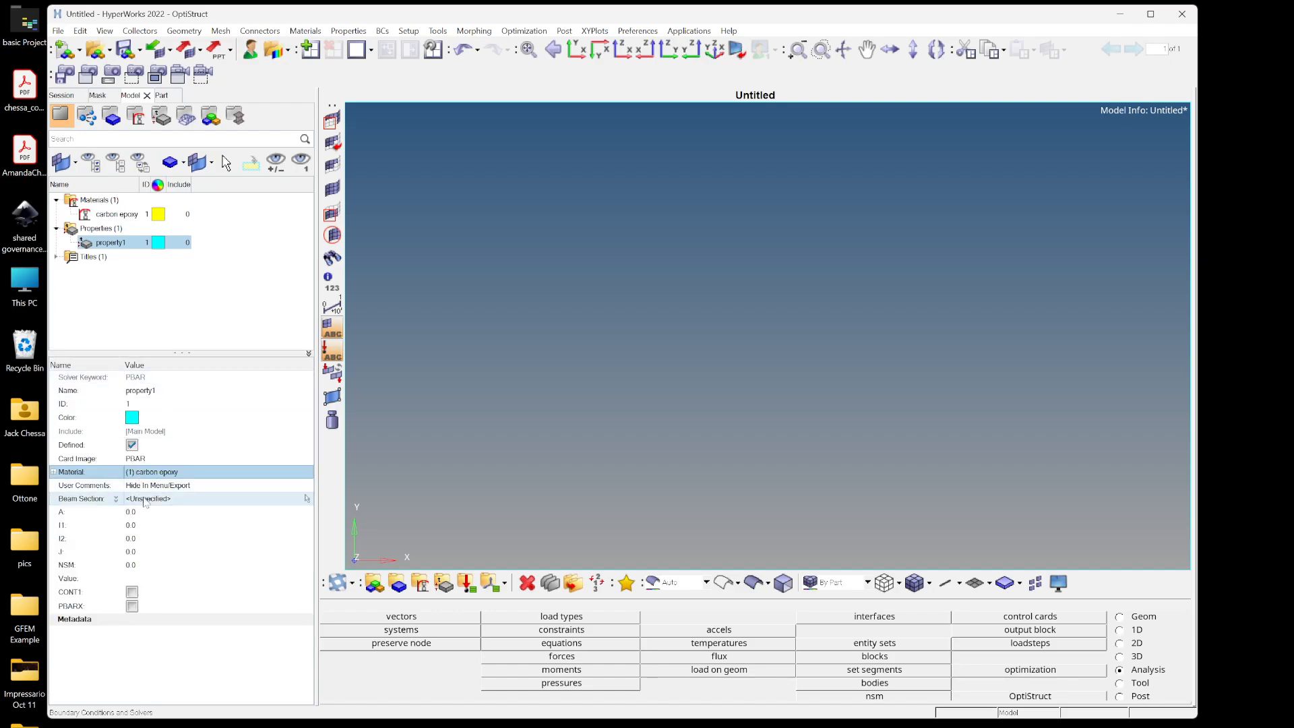
key(alt+Tab)
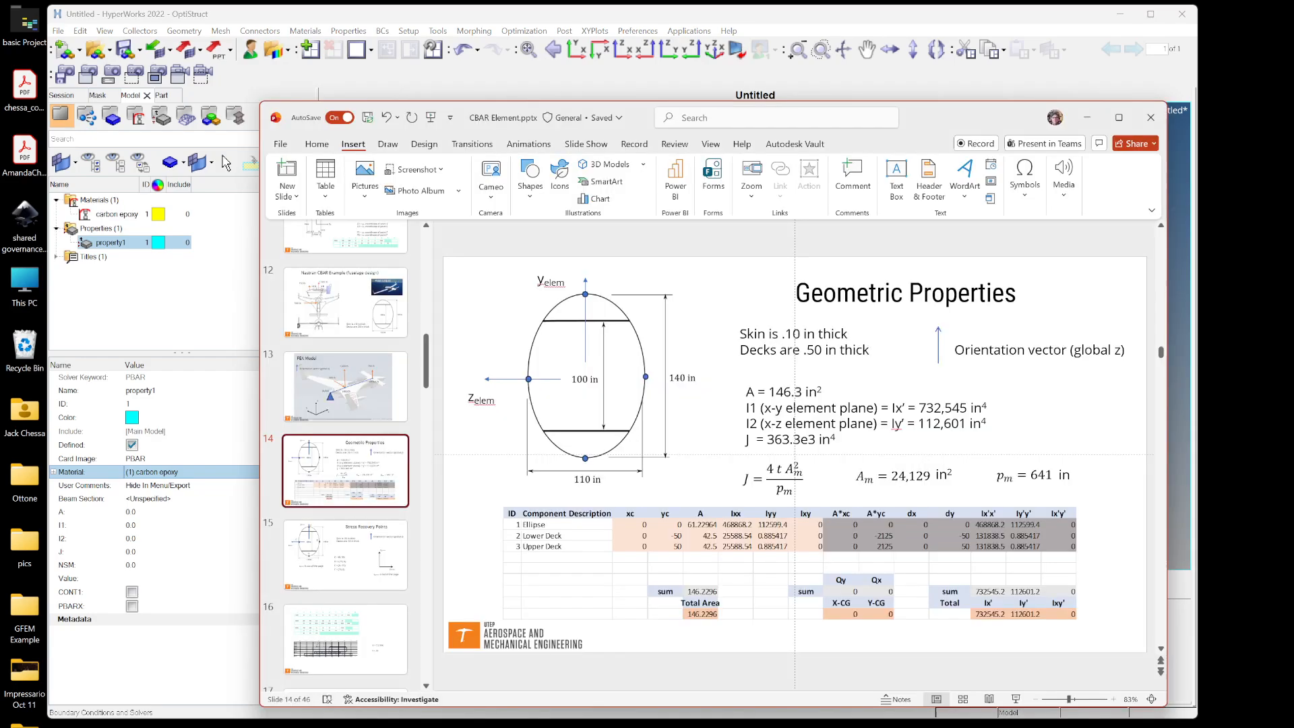
drag(637, 122, 1212, 121)
click(1027, 19)
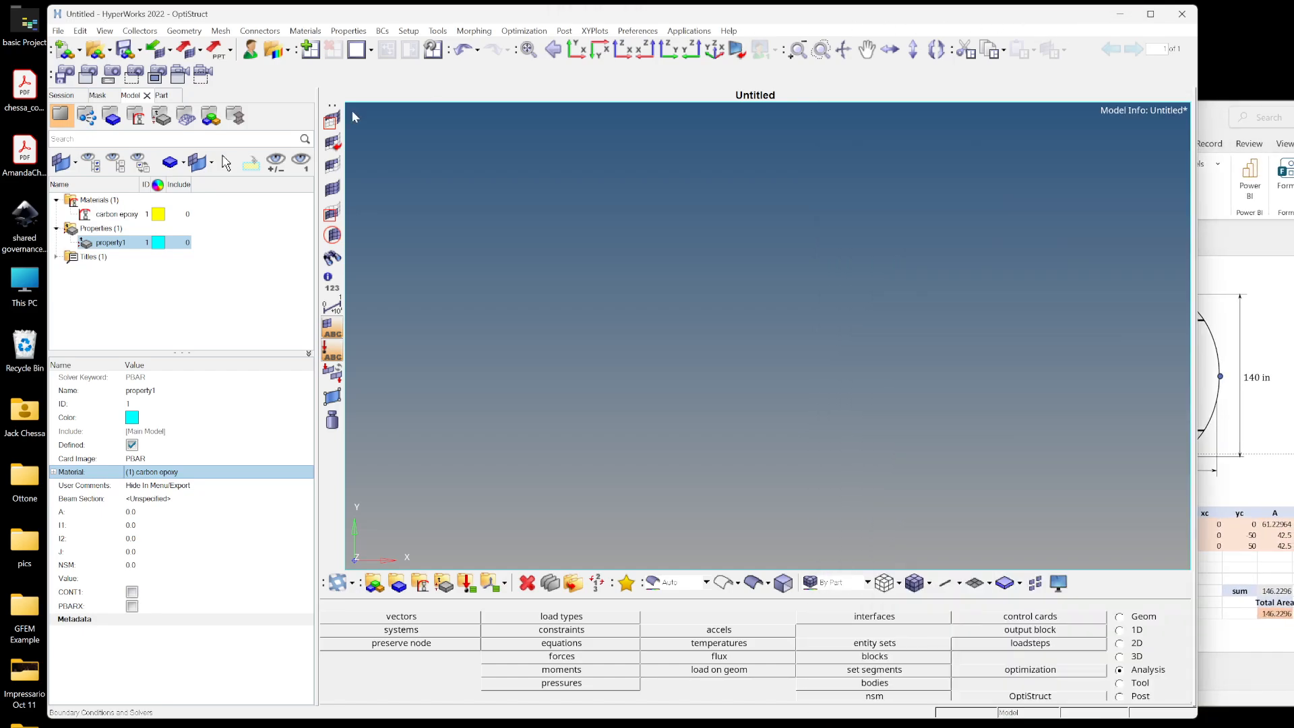
- Set the PBAR property's area A to 146, I1 to 732545, I2 to 112601 and J to 363.3
click(128, 512)
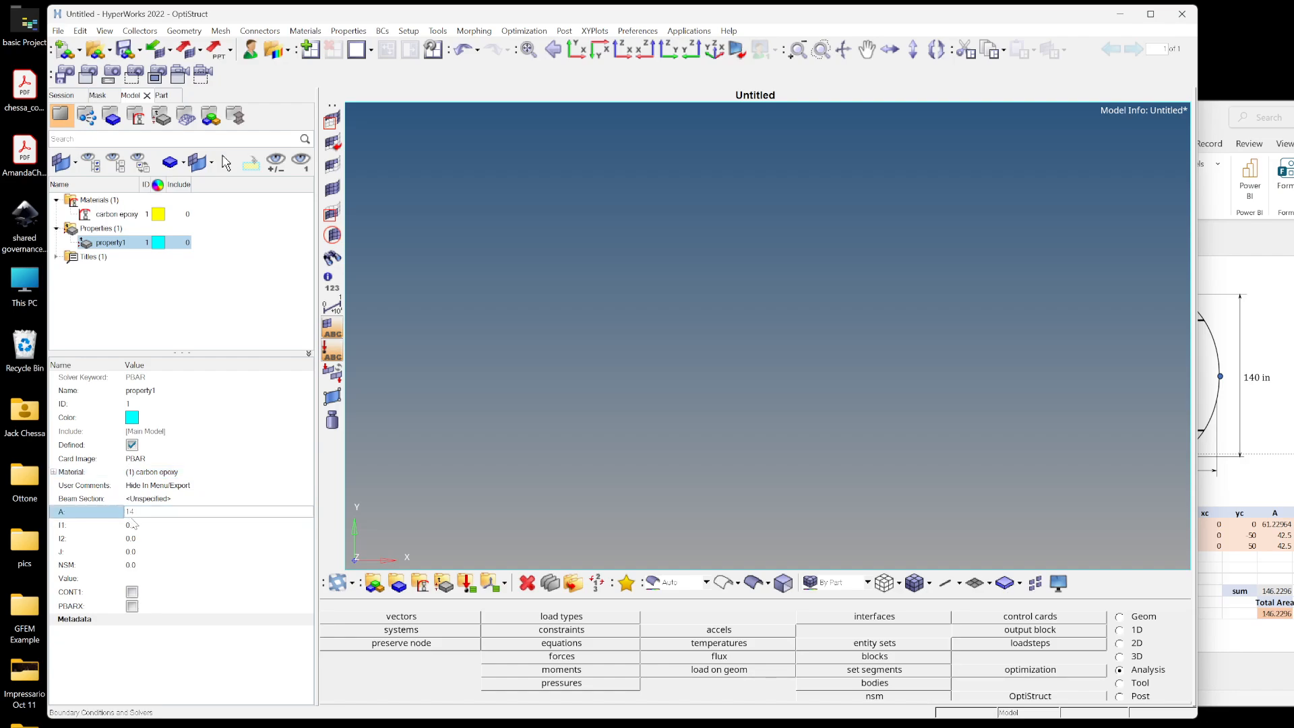
text(146)
click(133, 524)
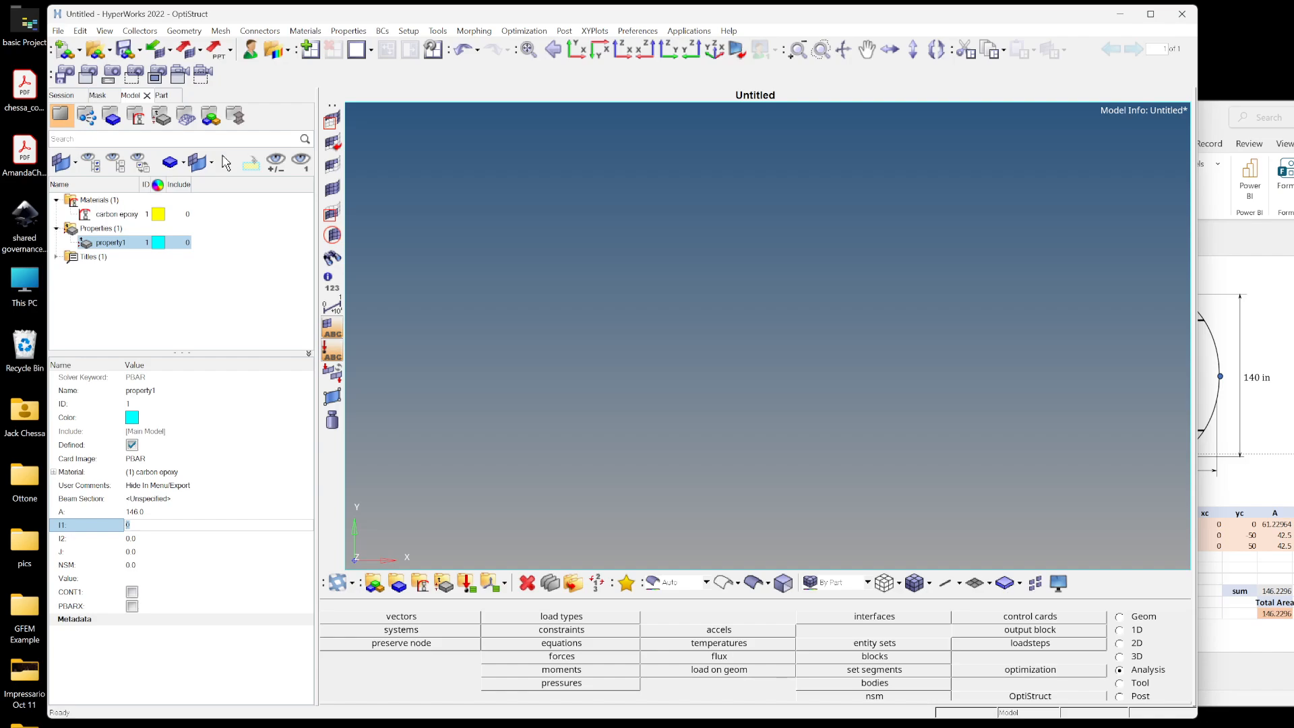
text(7)
text(32545)
key(Tab)
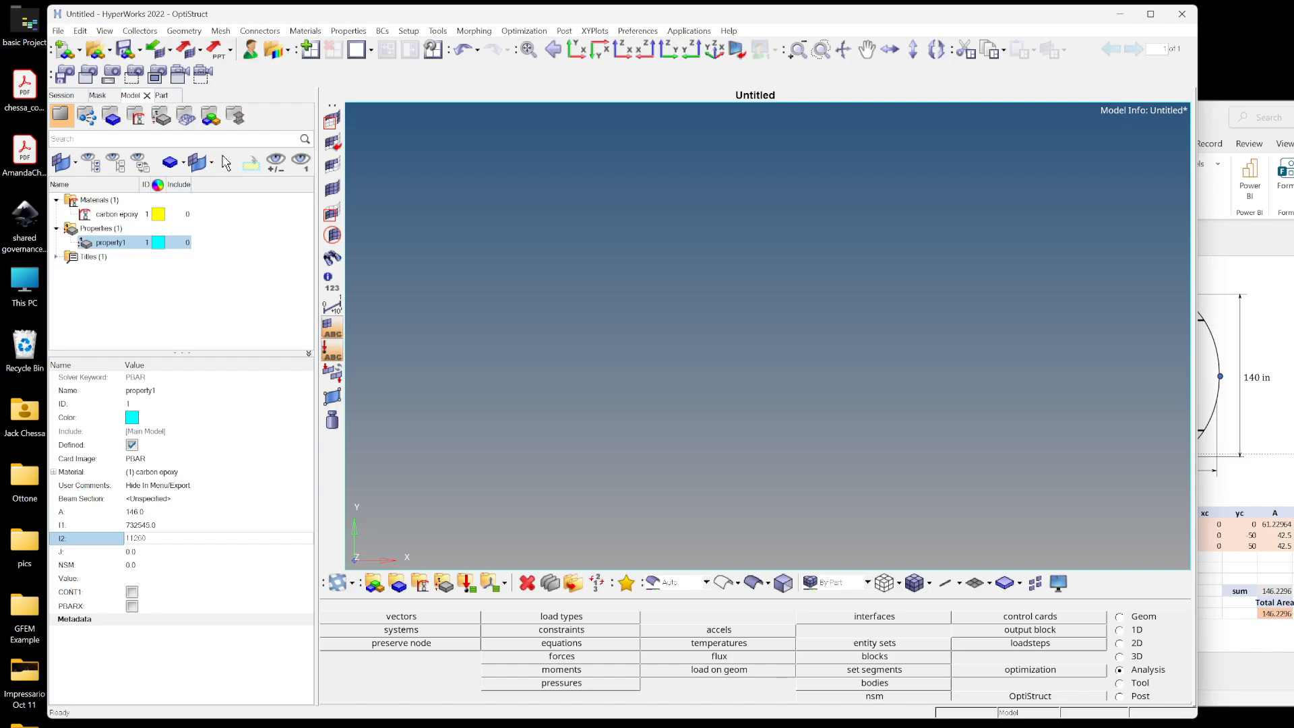
key(Tab)
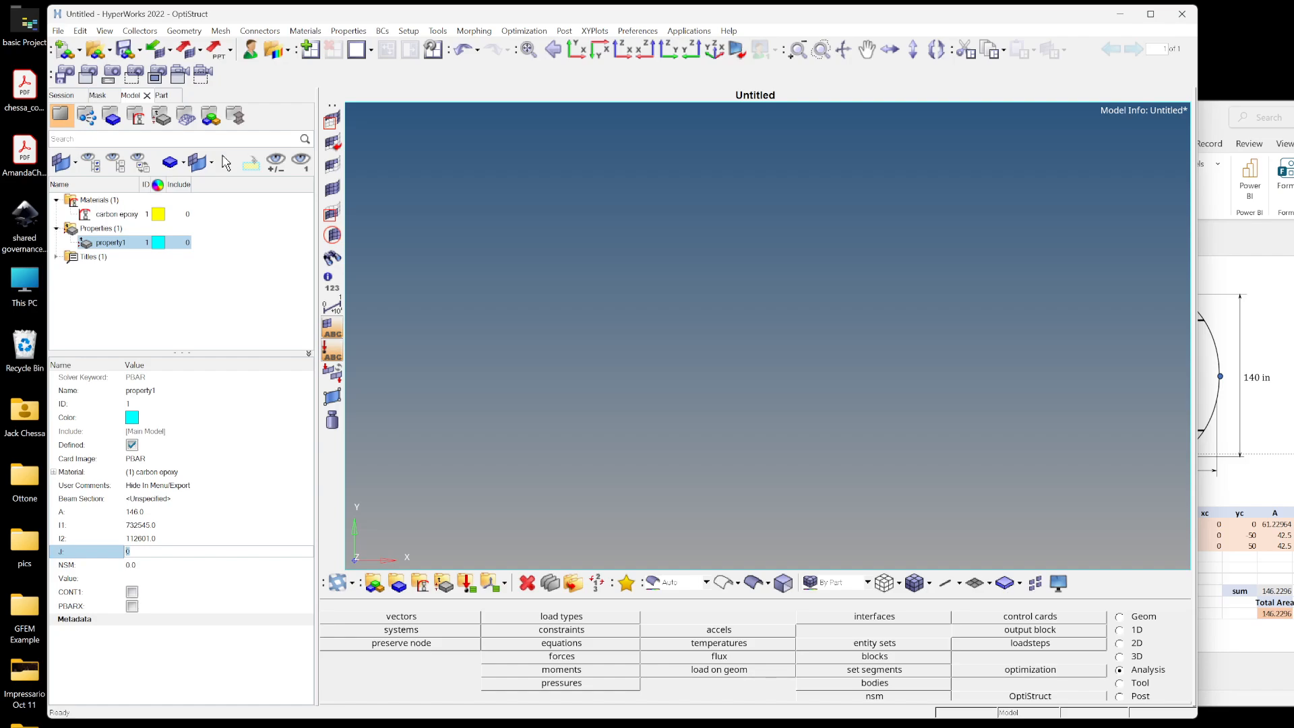
text(363.3)
click(532, 472)
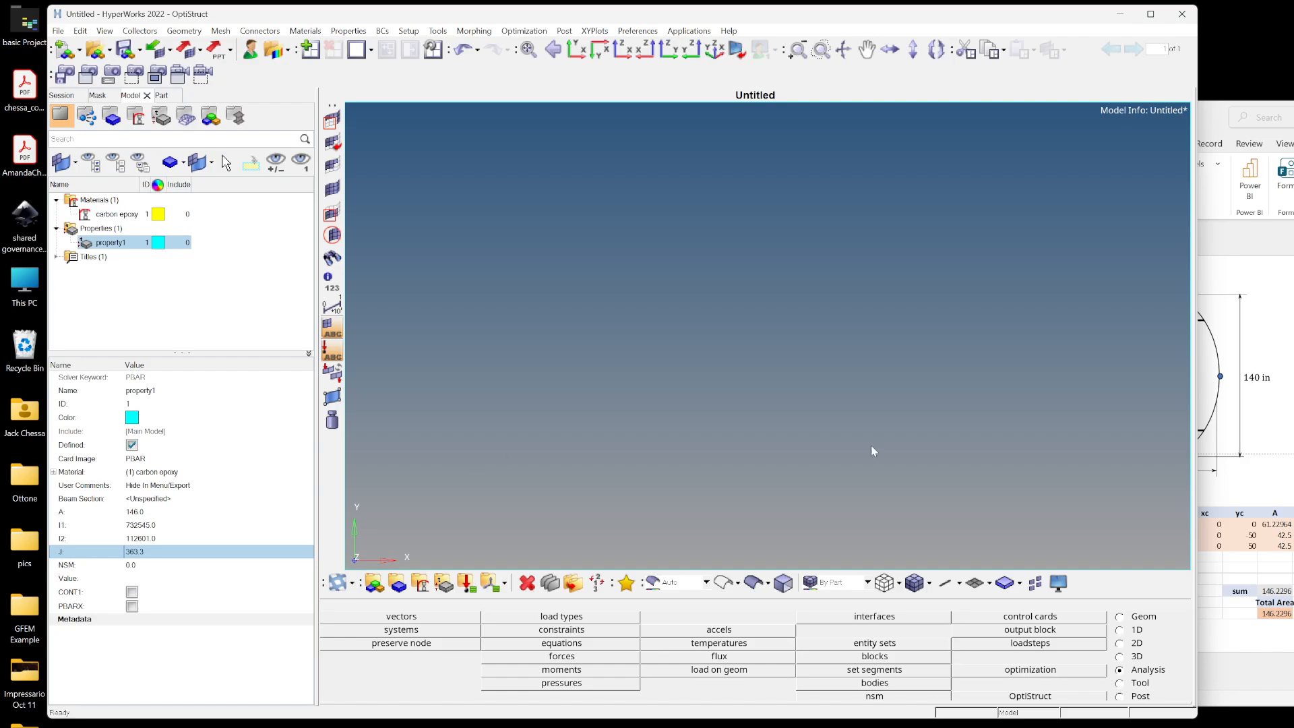
- Switch to PowerPoint and review the Stress Recovery Points slide and the slide with the GRID, CBAR and PBAR card layouts
drag(1213, 116, 599, 73)
click(330, 505)
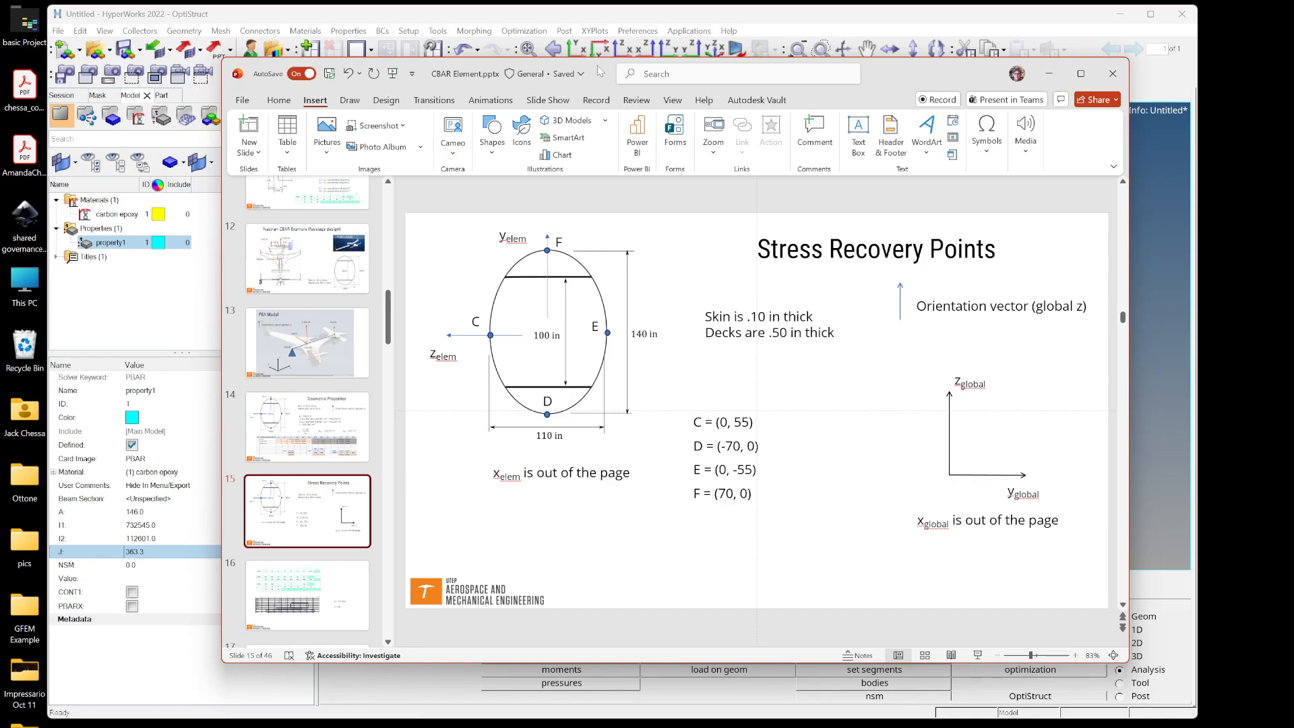
drag(599, 73, 1191, 248)
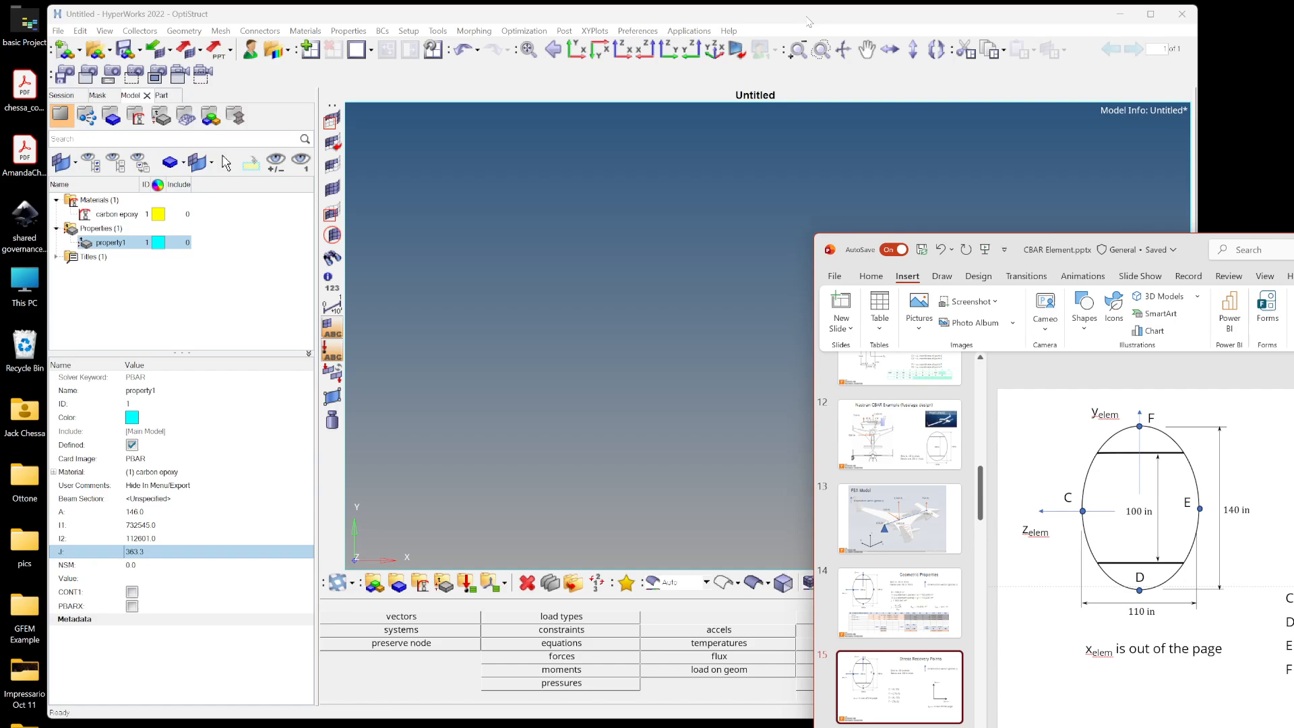
click(439, 252)
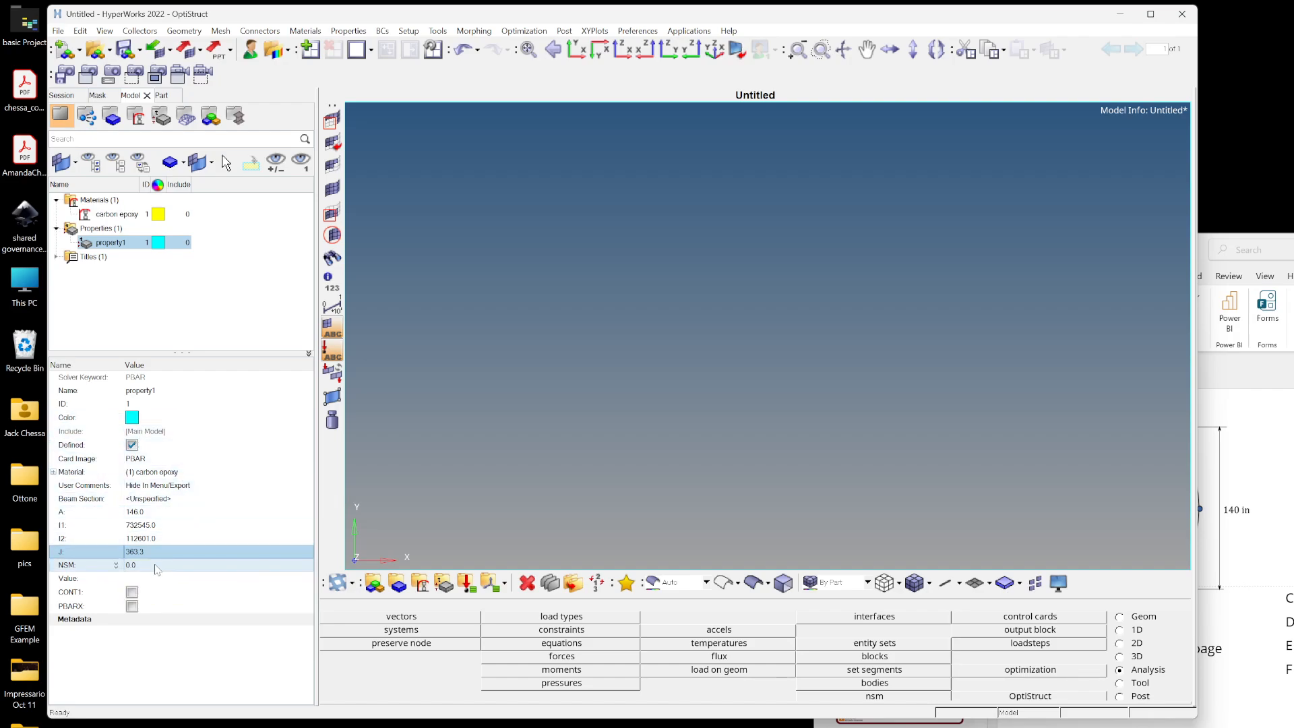
drag(1286, 244, 975, 101)
click(375, 613)
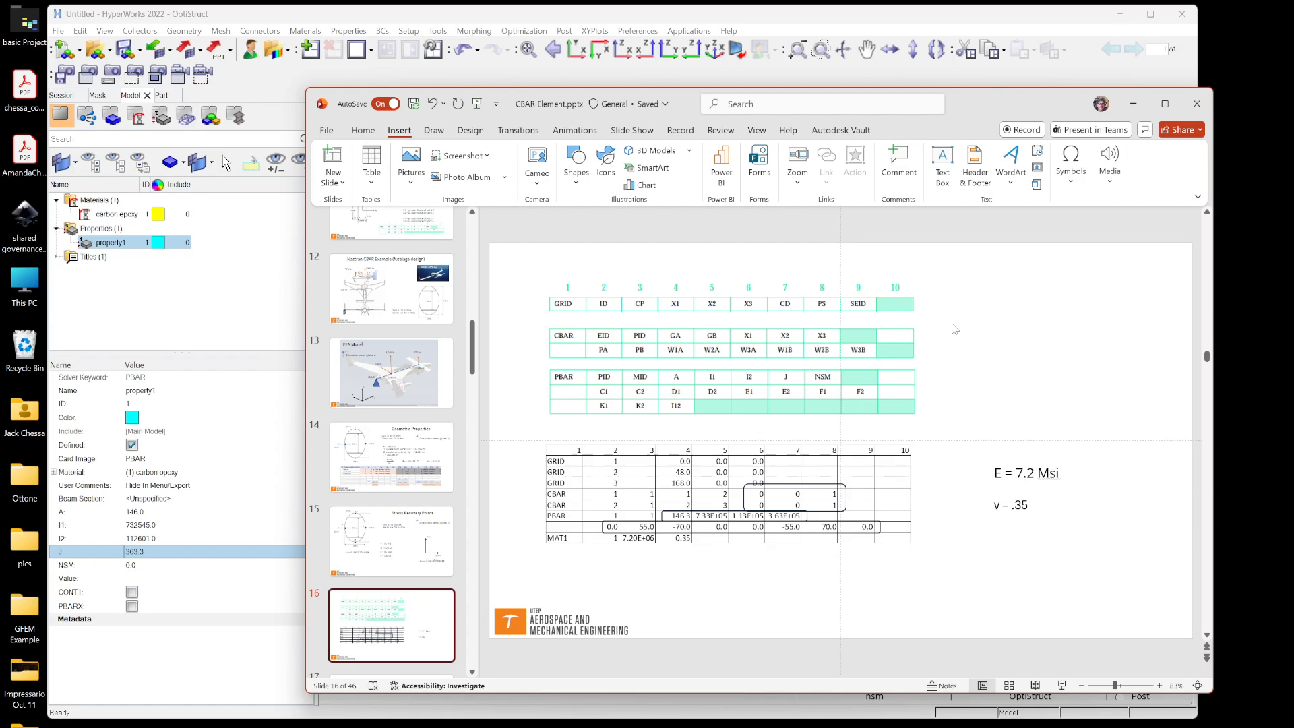
- Return to HyperWorks and enable the CONT1 continuation fields on the PBAR property
click(976, 22)
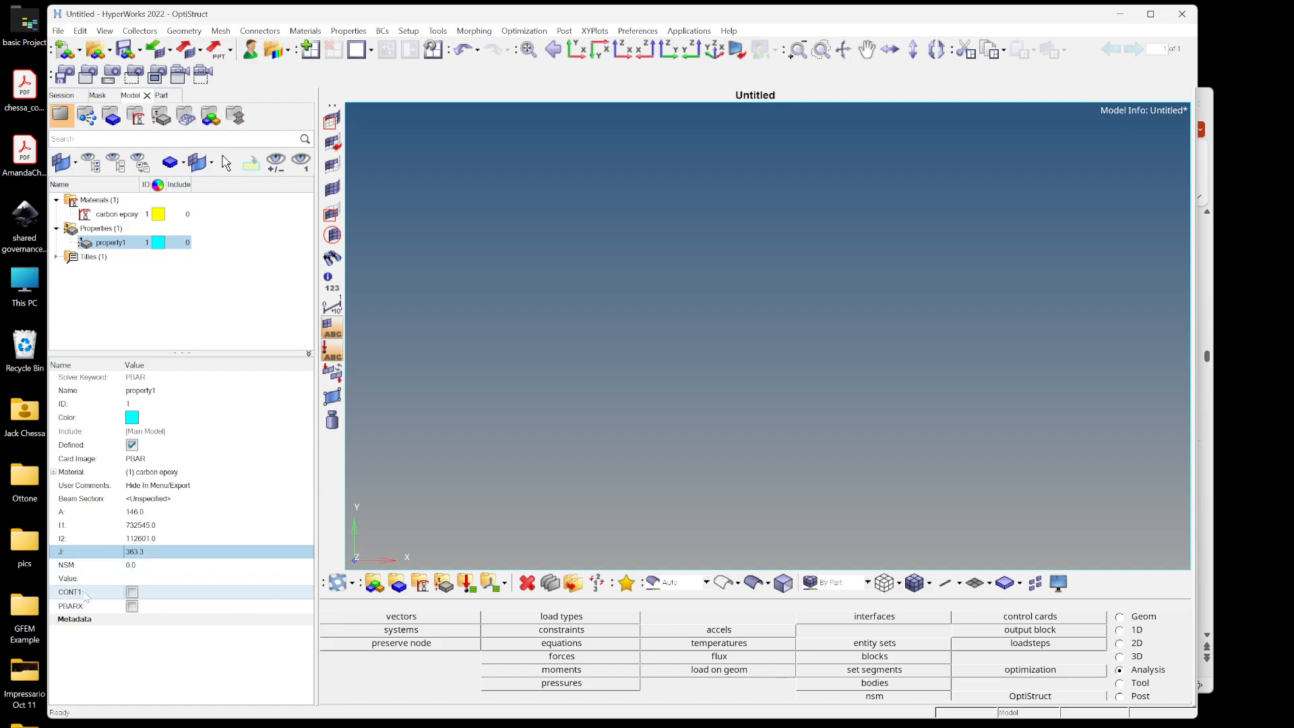
click(131, 593)
scroll(185, 512, down, 2)
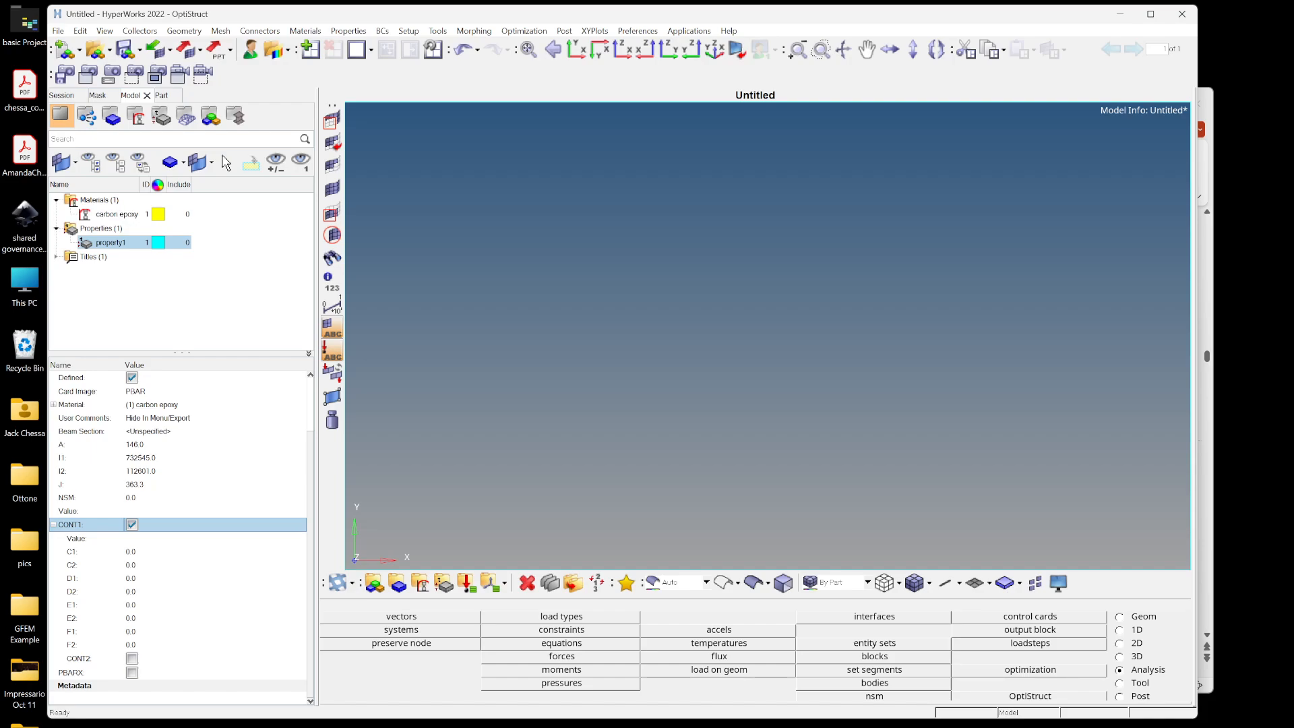
- Switch to PowerPoint, move its window aside with the Stress Recovery Points slide shown, and return to HyperWorks
key(alt+Tab)
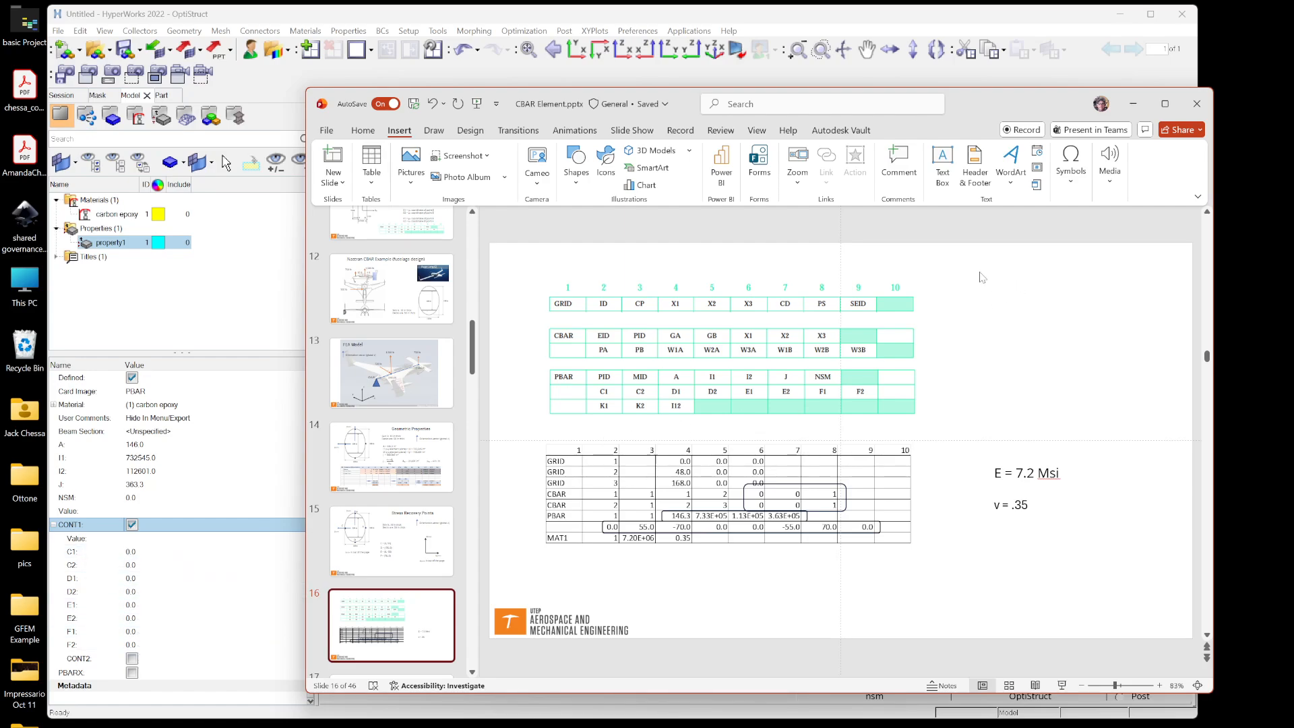
drag(956, 107, 1293, 200)
drag(1183, 195, 1292, 214)
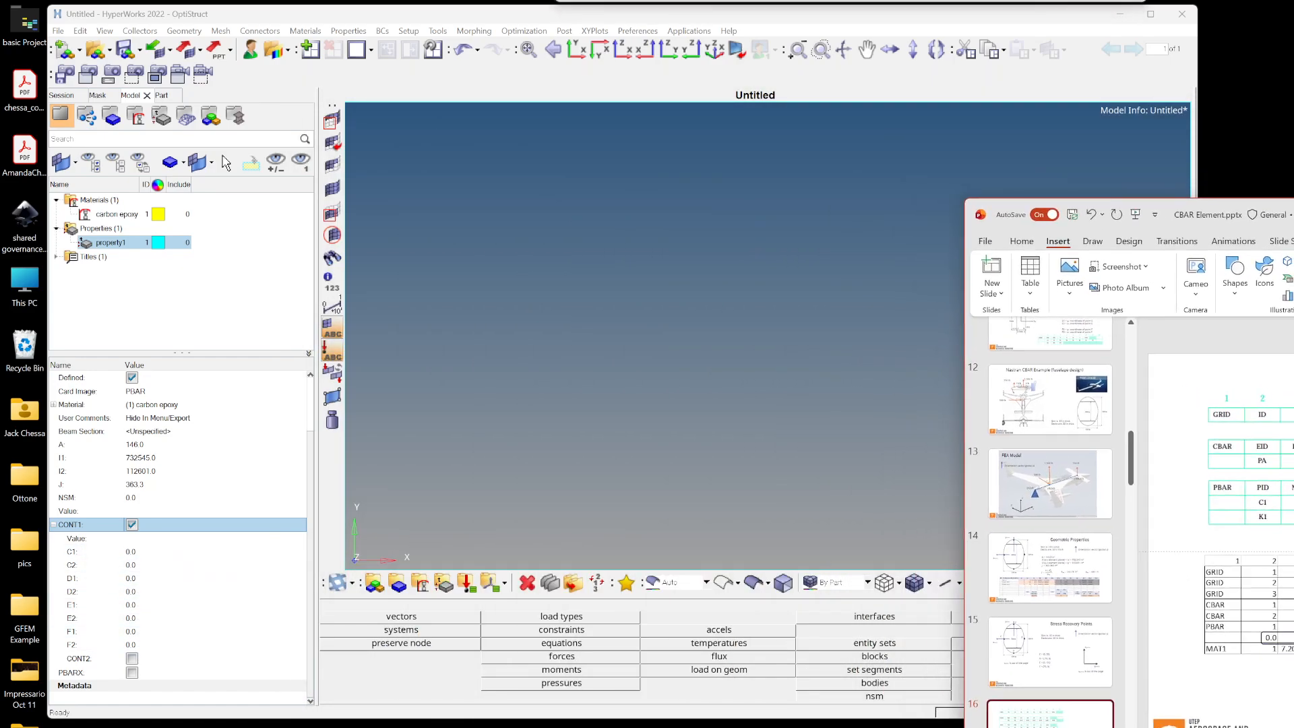
click(1039, 593)
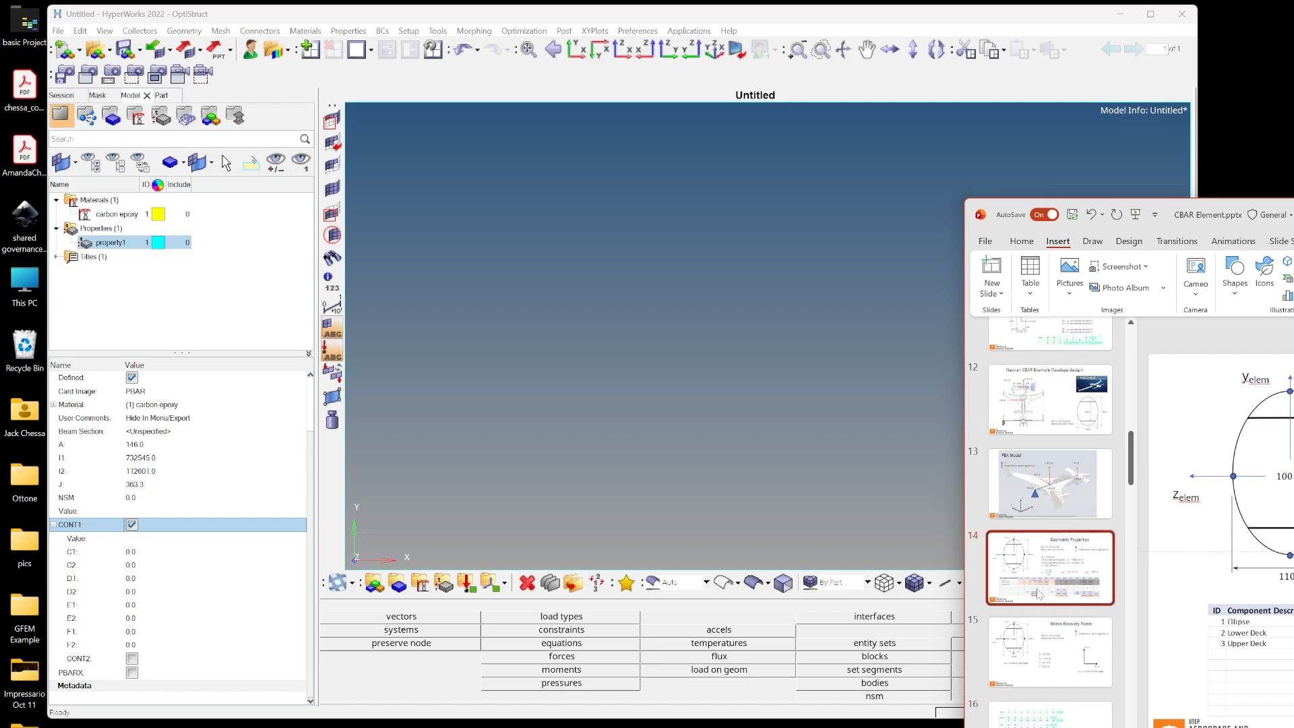
click(753, 412)
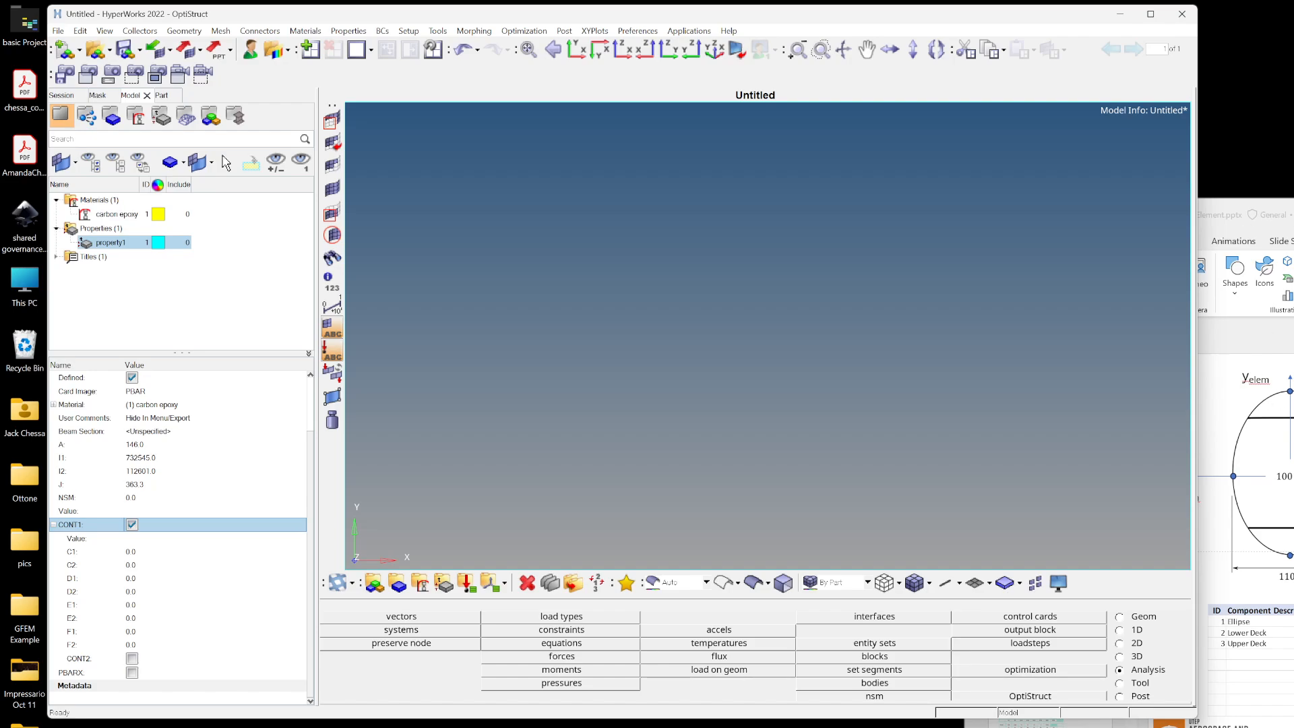
click(1223, 432)
click(1050, 647)
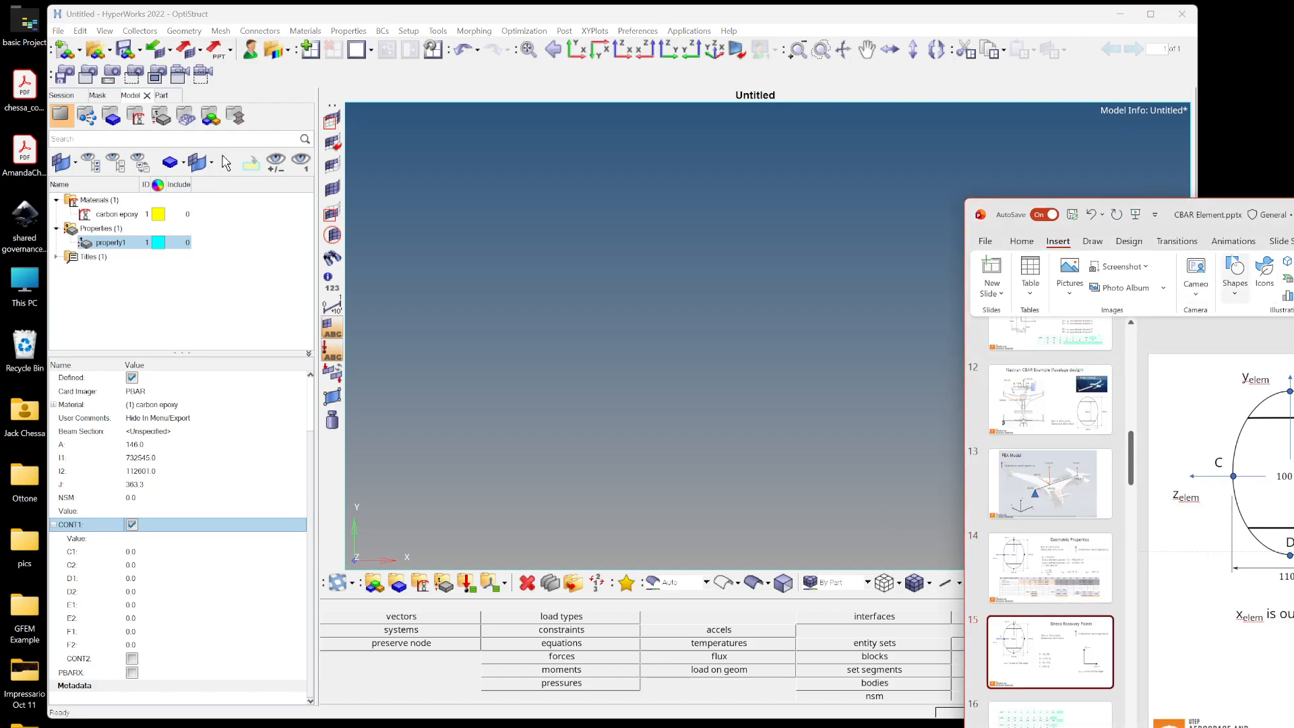
click(981, 160)
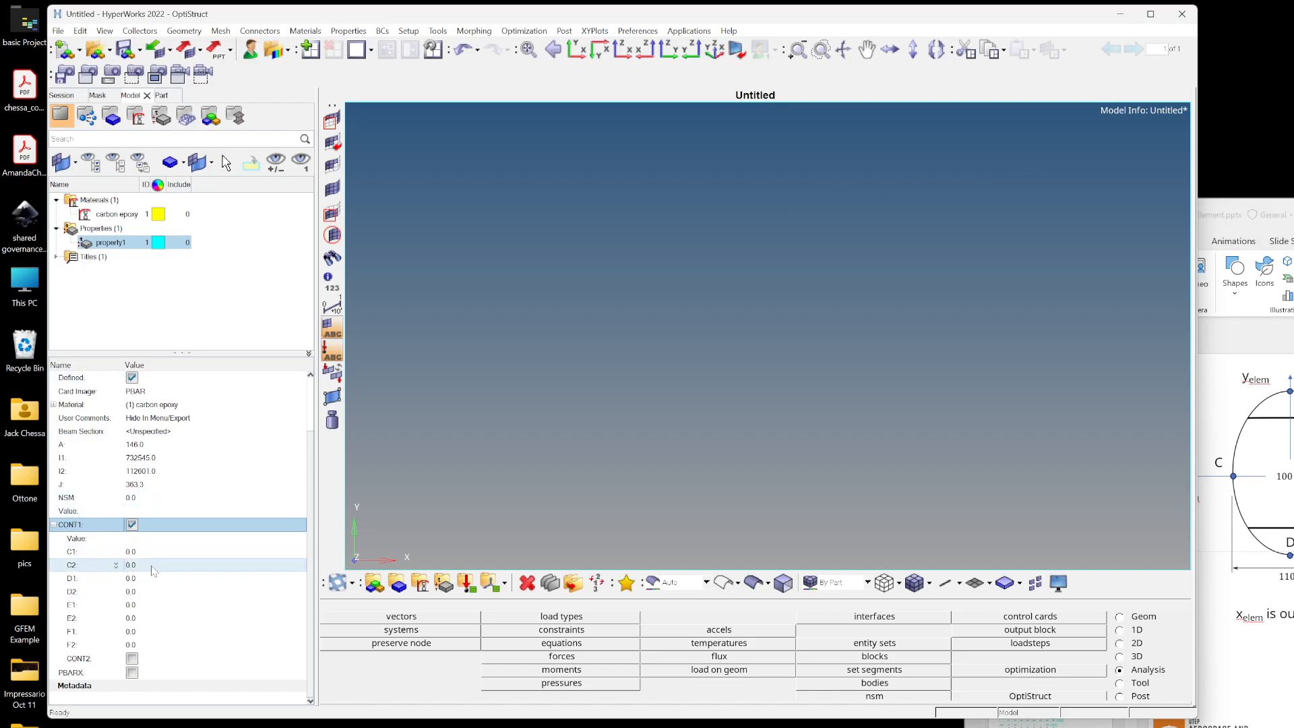
- Enter stress recovery points C and D on the PBAR property as C1 0, C2 55, D1 -70 and D2 0
click(134, 551)
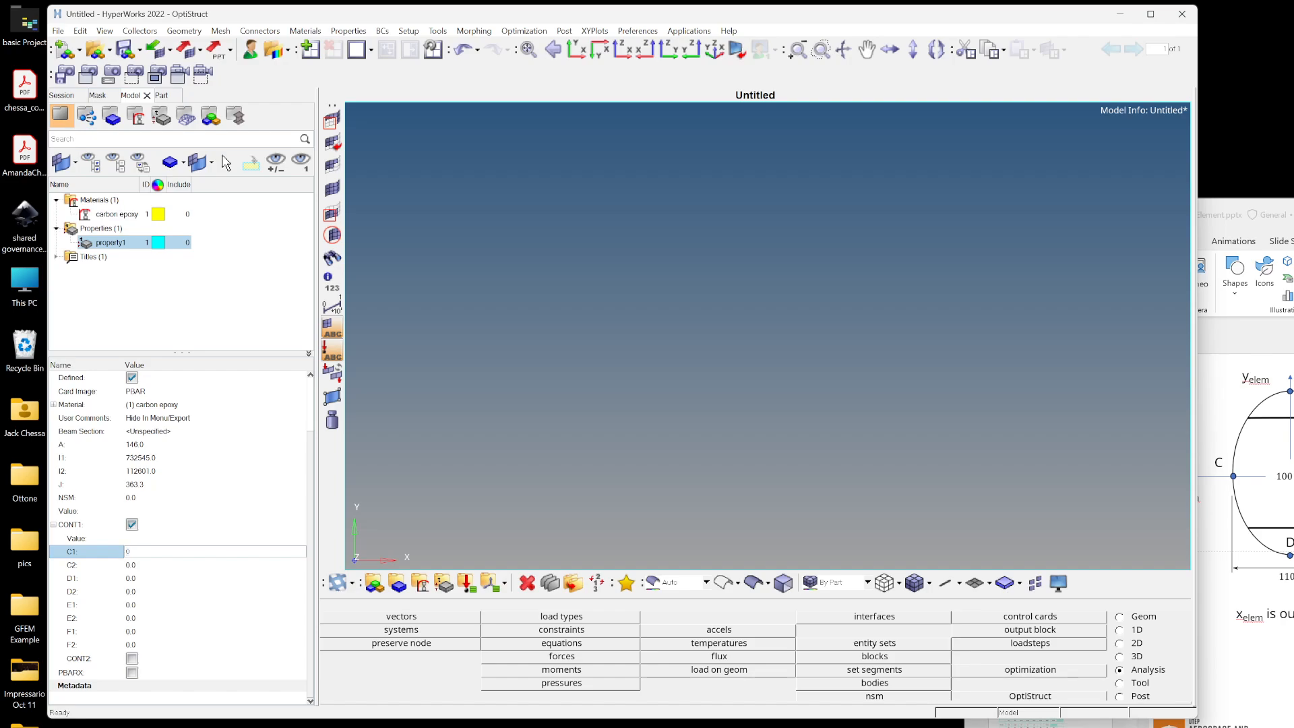
key(Return)
text(5)
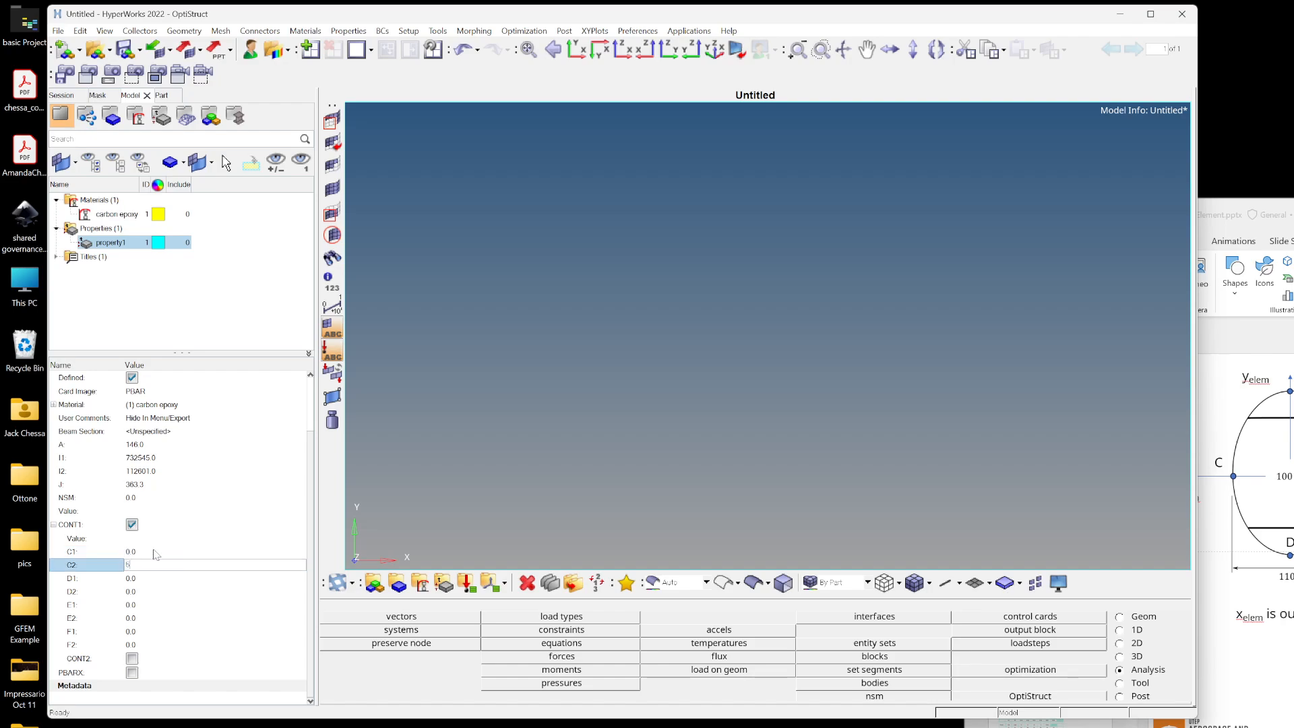
text(5)
key(Return)
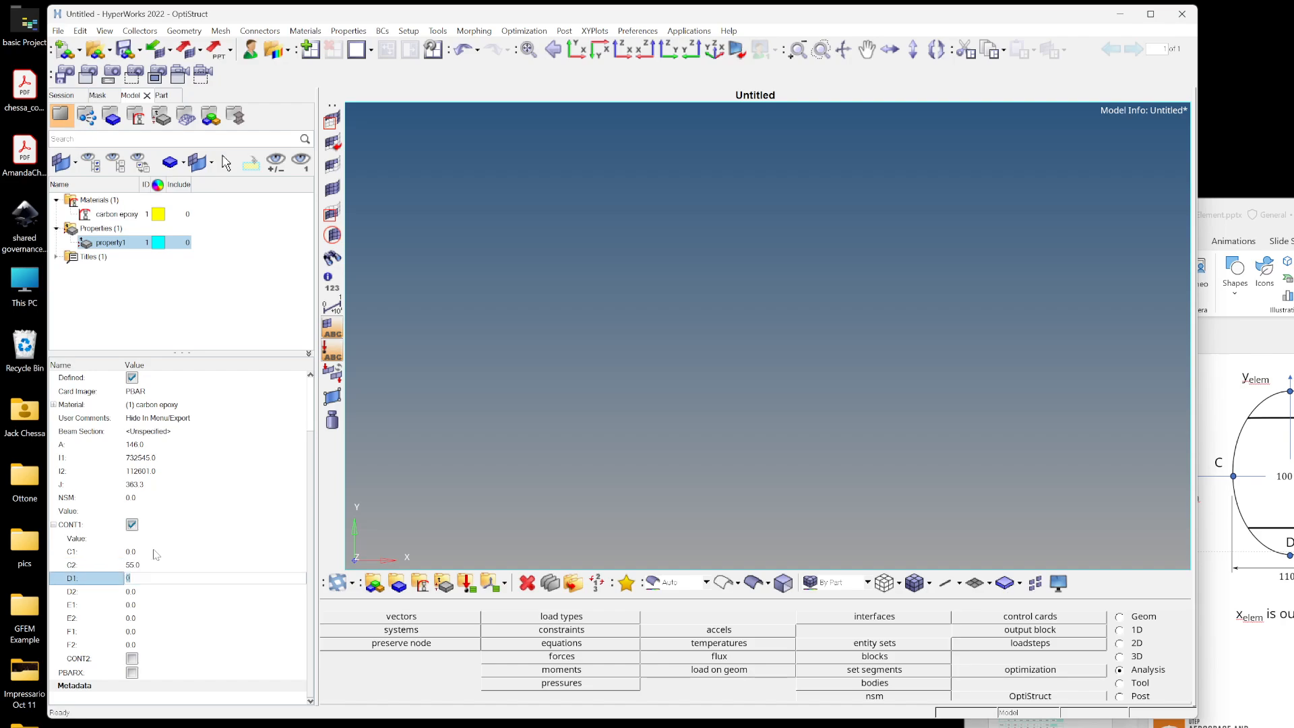
text(-7)
key(Return)
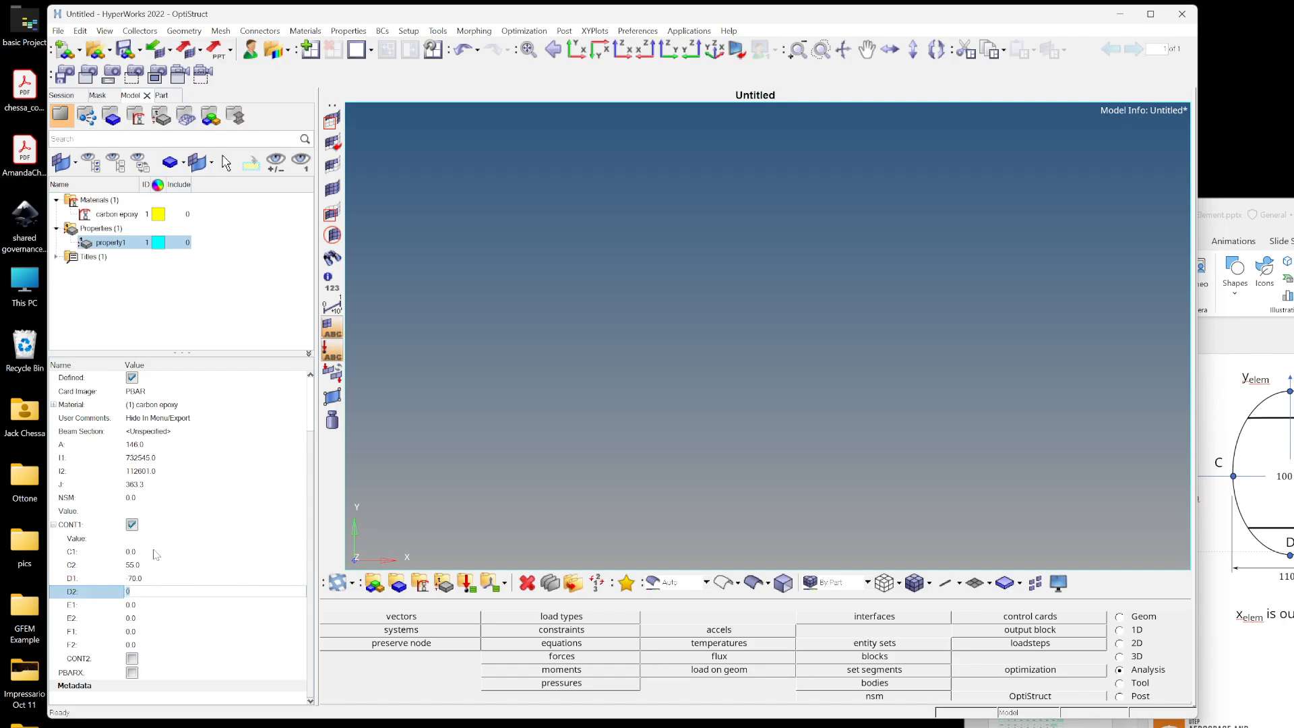
text(0)
key(Return)
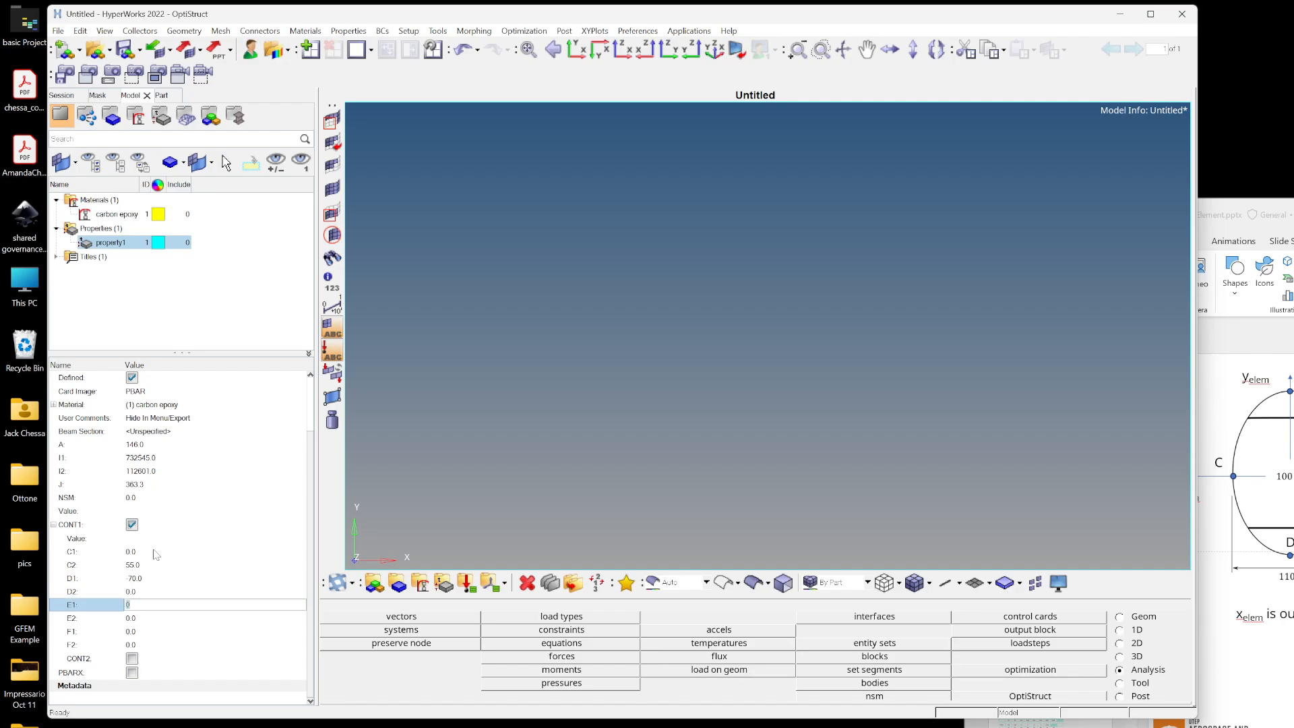
- Enter stress recovery points E and F on the PBAR property as E1 0, E2 -55, F1 70 and F2 0
key(Return)
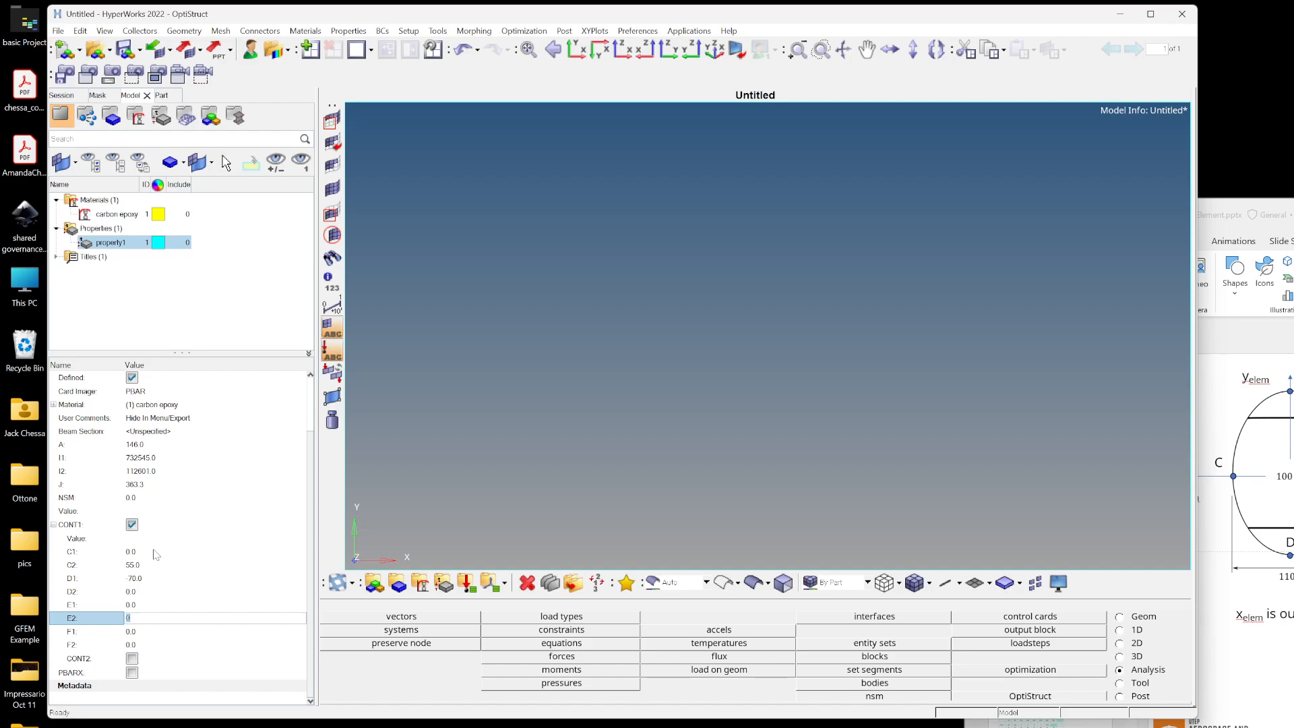
text(-55)
key(Return)
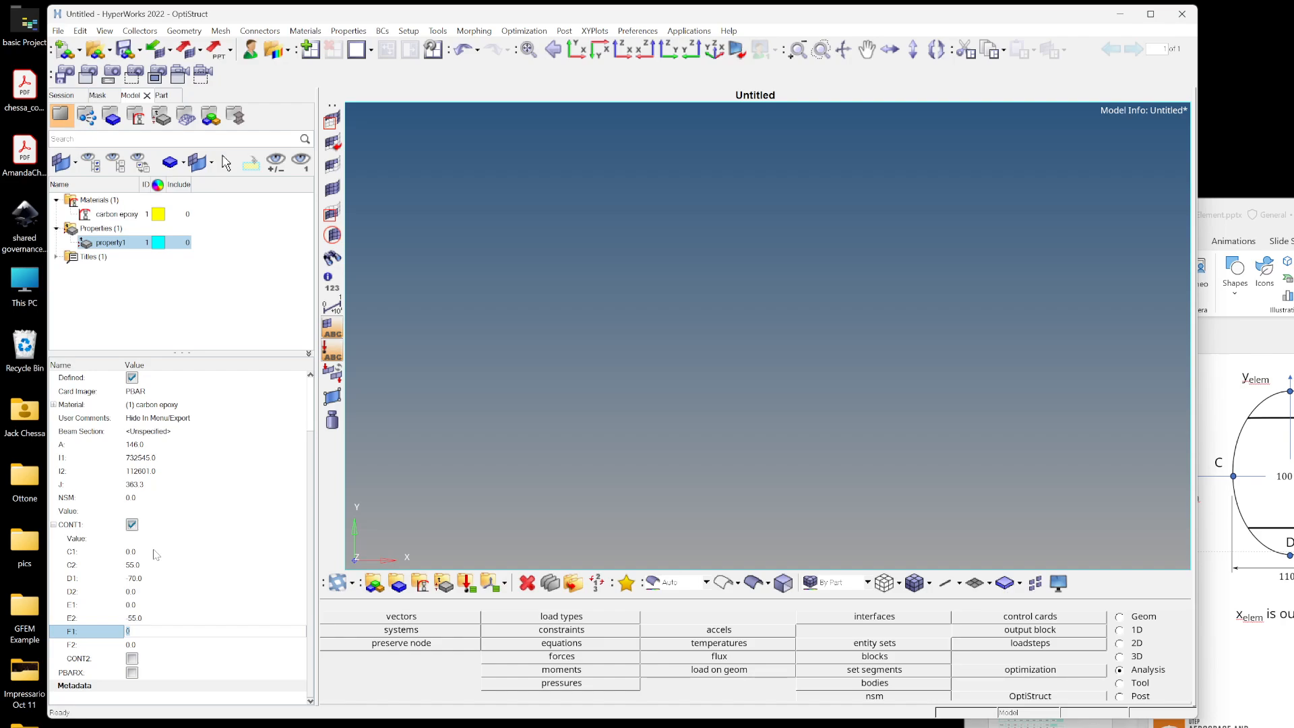
text(70)
key(Return)
key(Return)
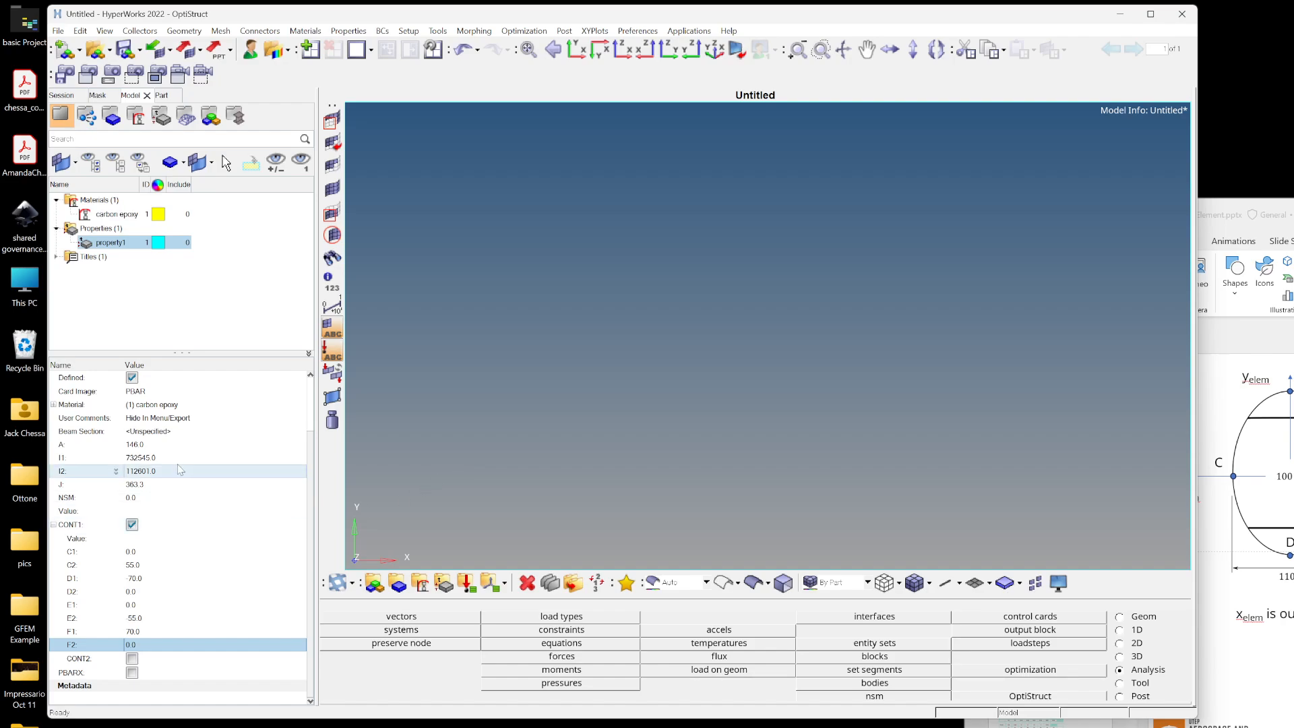
- Rename the PBAR property as fuselage bar
click(159, 435)
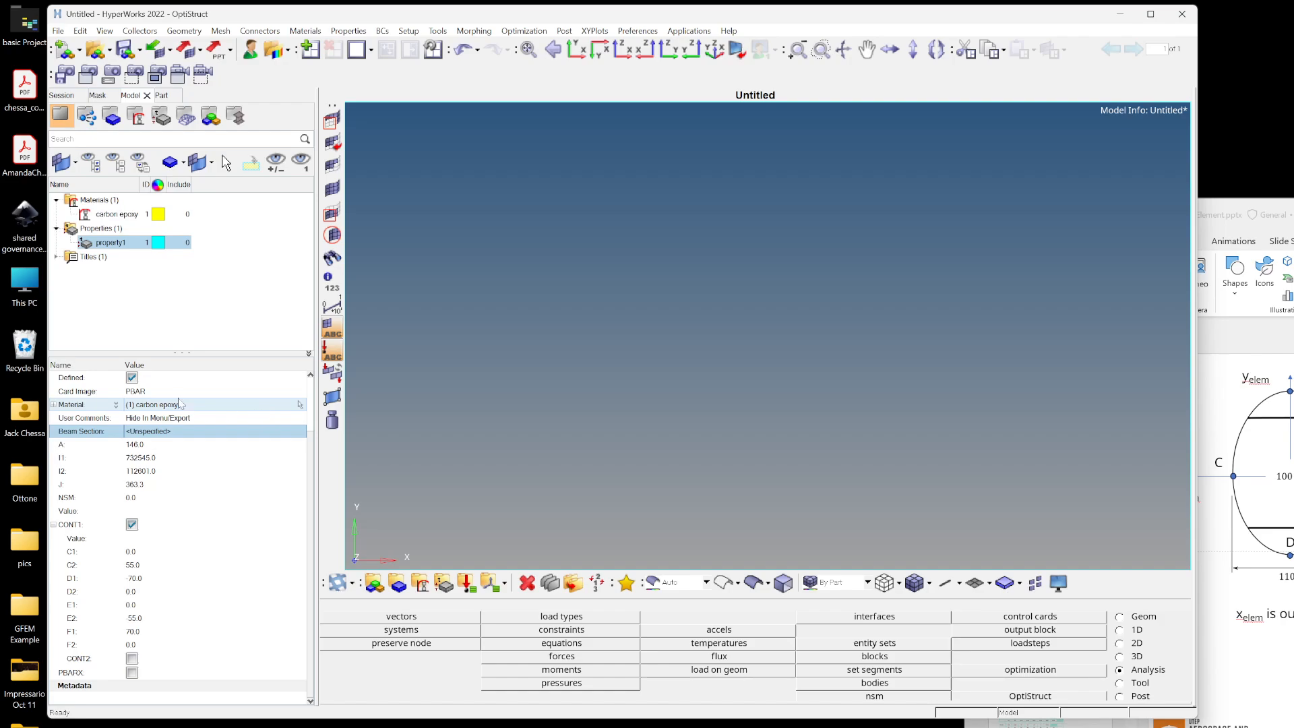
scroll(138, 383, up, 2)
click(140, 390)
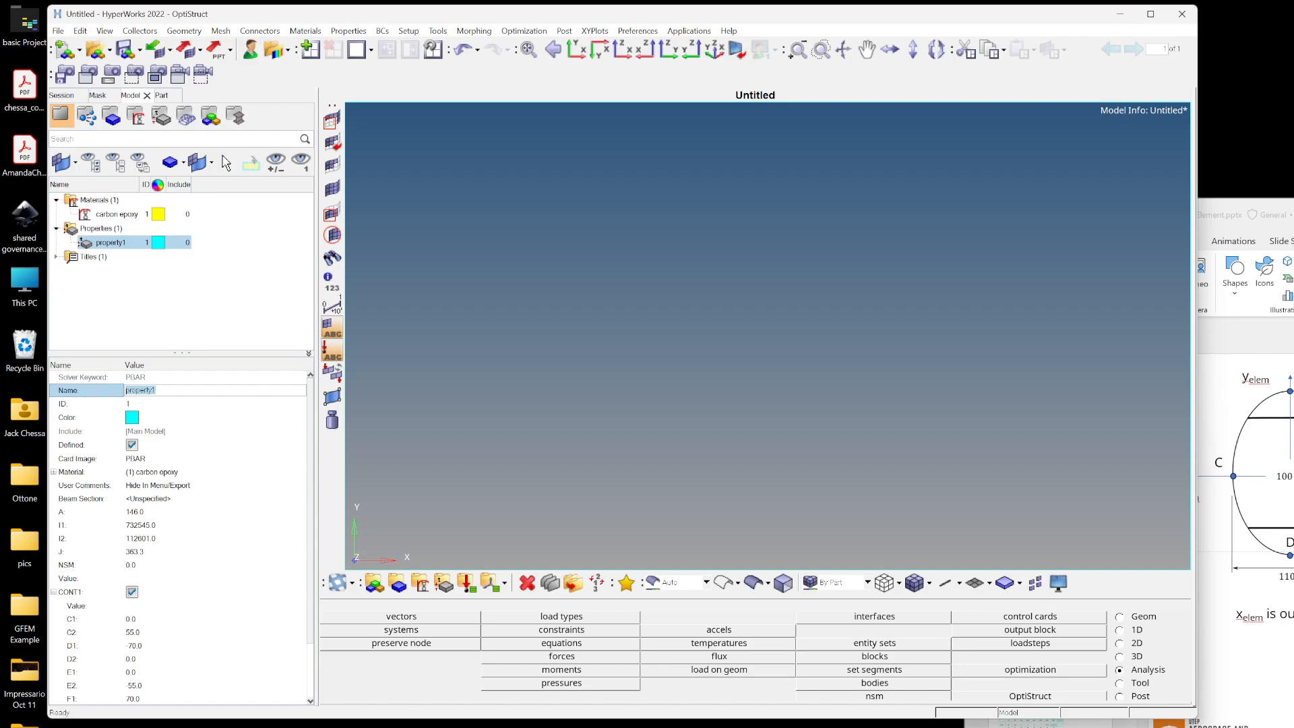
text(fuselage)
text(bar element)
key(BackSpace)
key(BackSpace)
key(BackSpace)
key(BackSpace)
key(BackSpace)
key(Return)
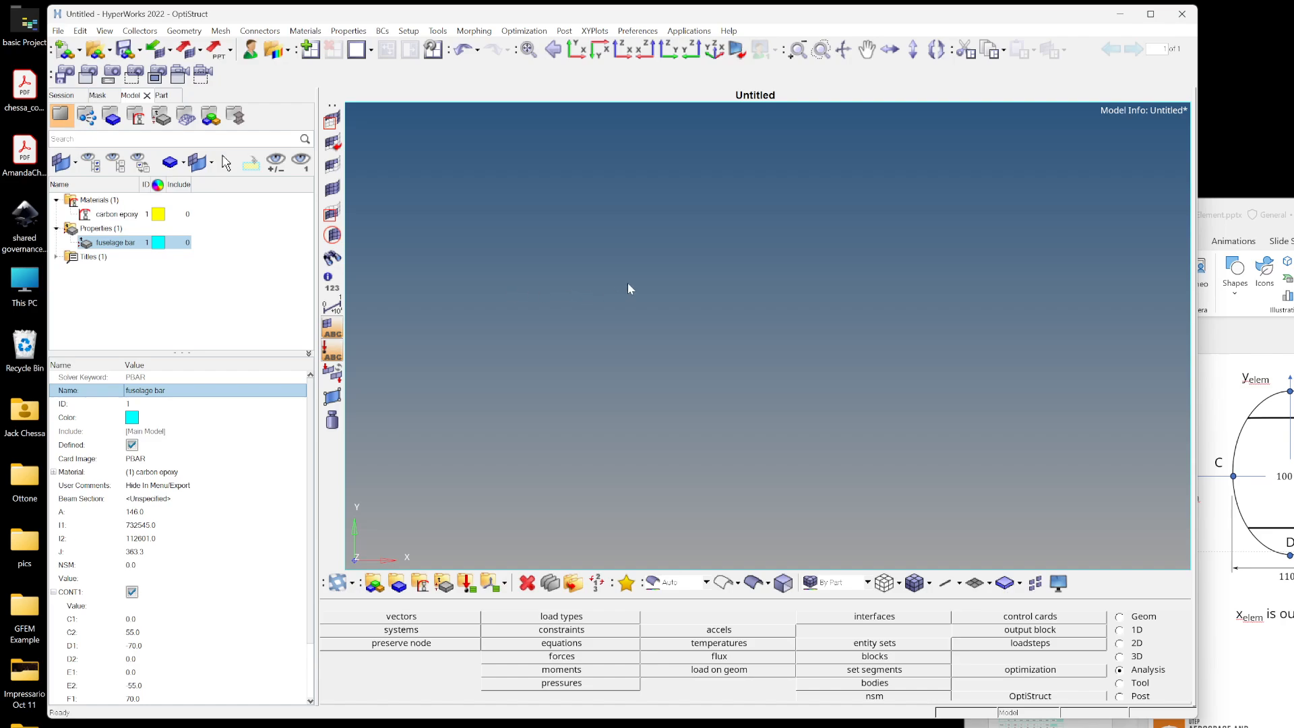
- Switch to PowerPoint and review the node coordinates, loads and orientation vector on the FEA Model slide
drag(1292, 215, 544, 88)
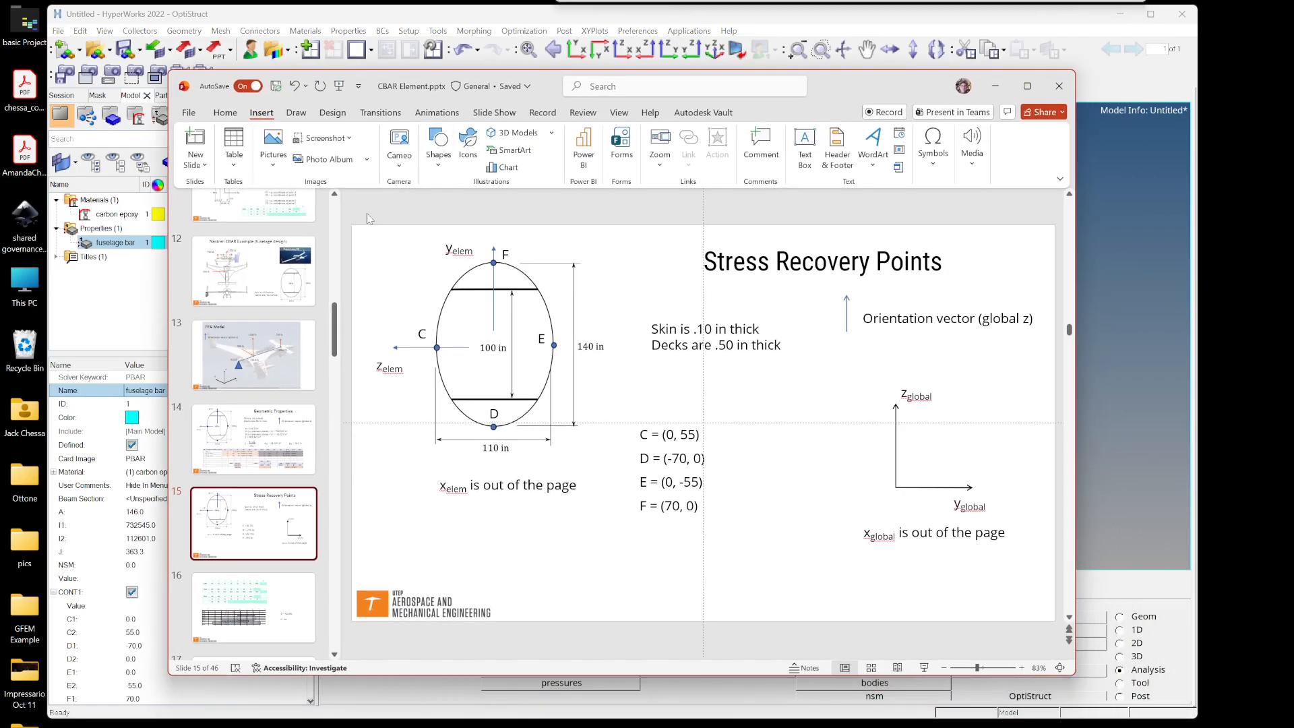
scroll(256, 317, up, 3)
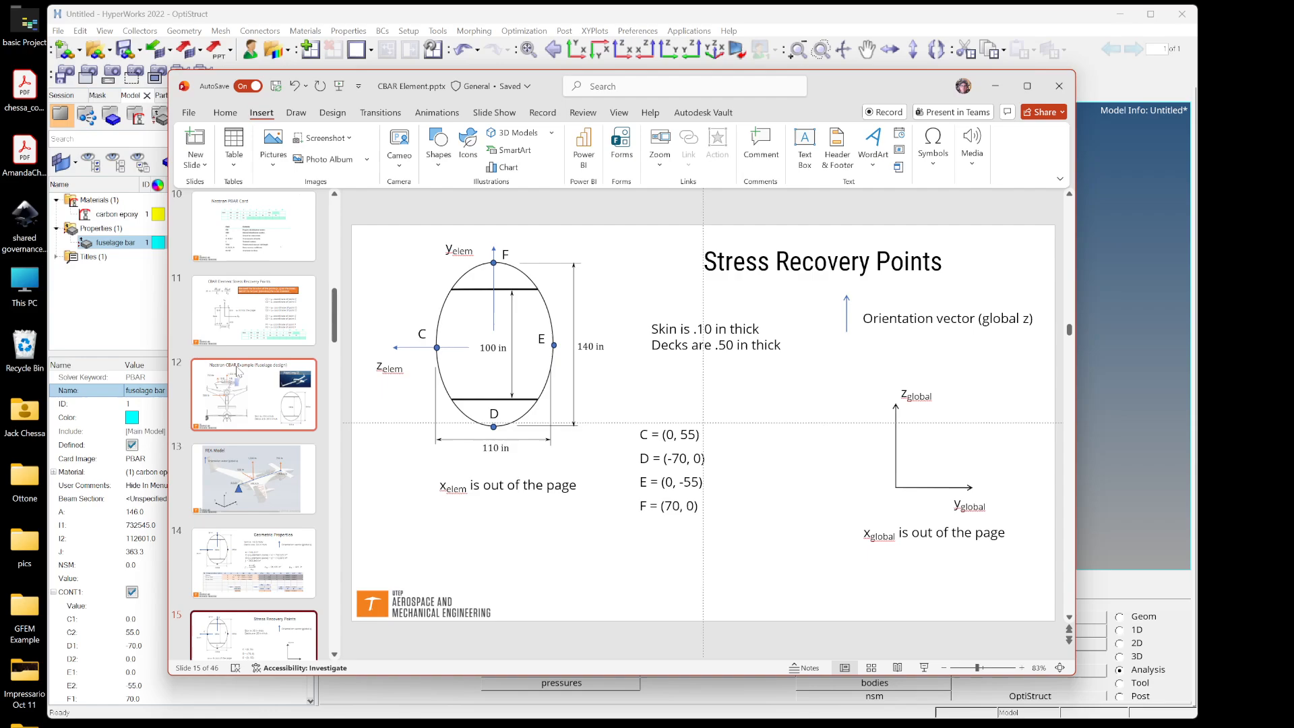
scroll(265, 337, up, 1)
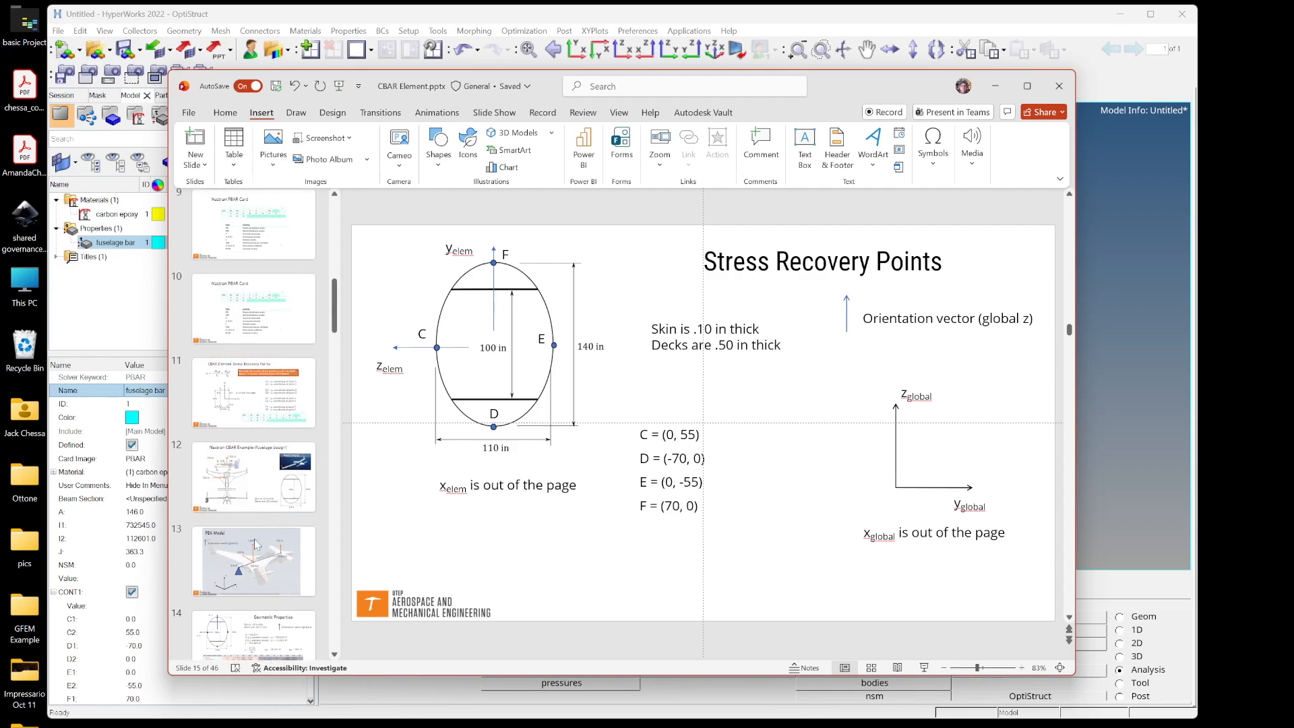
click(253, 574)
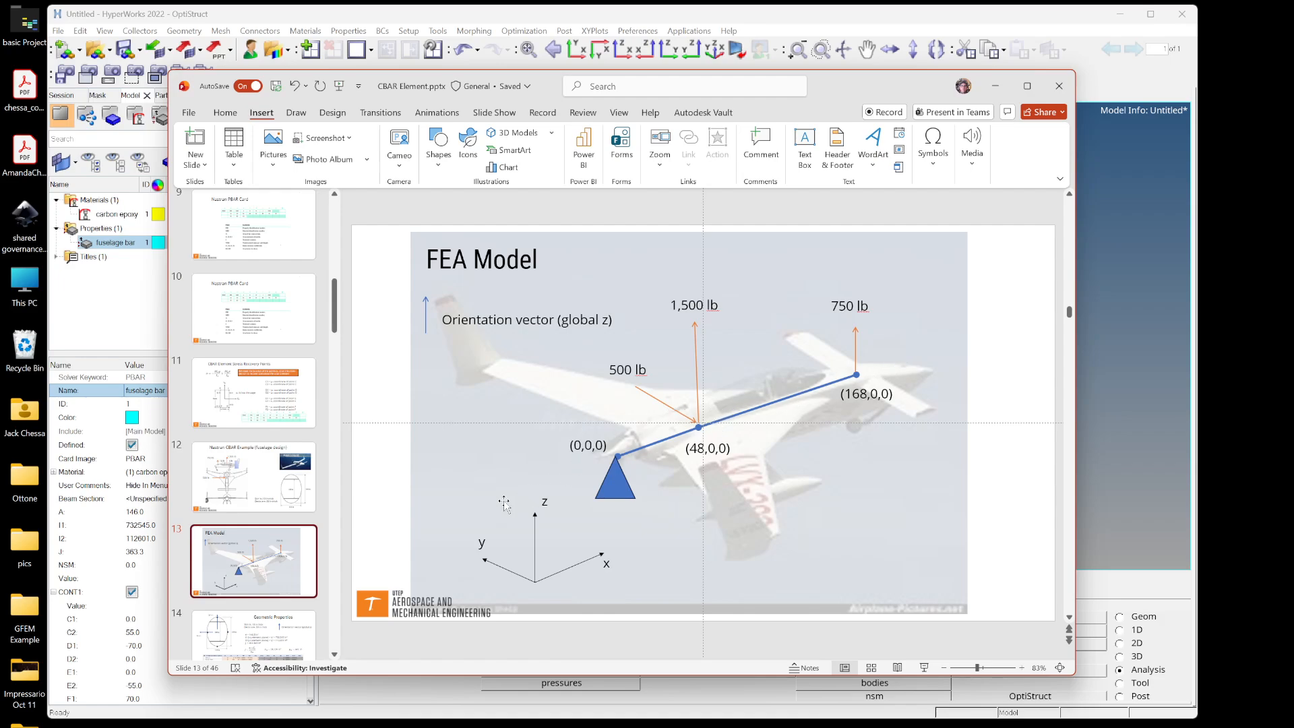
- Switch back to HyperWorks and start a new geometry node by XYZ coordinates, with x set to 0
drag(822, 89, 1293, 404)
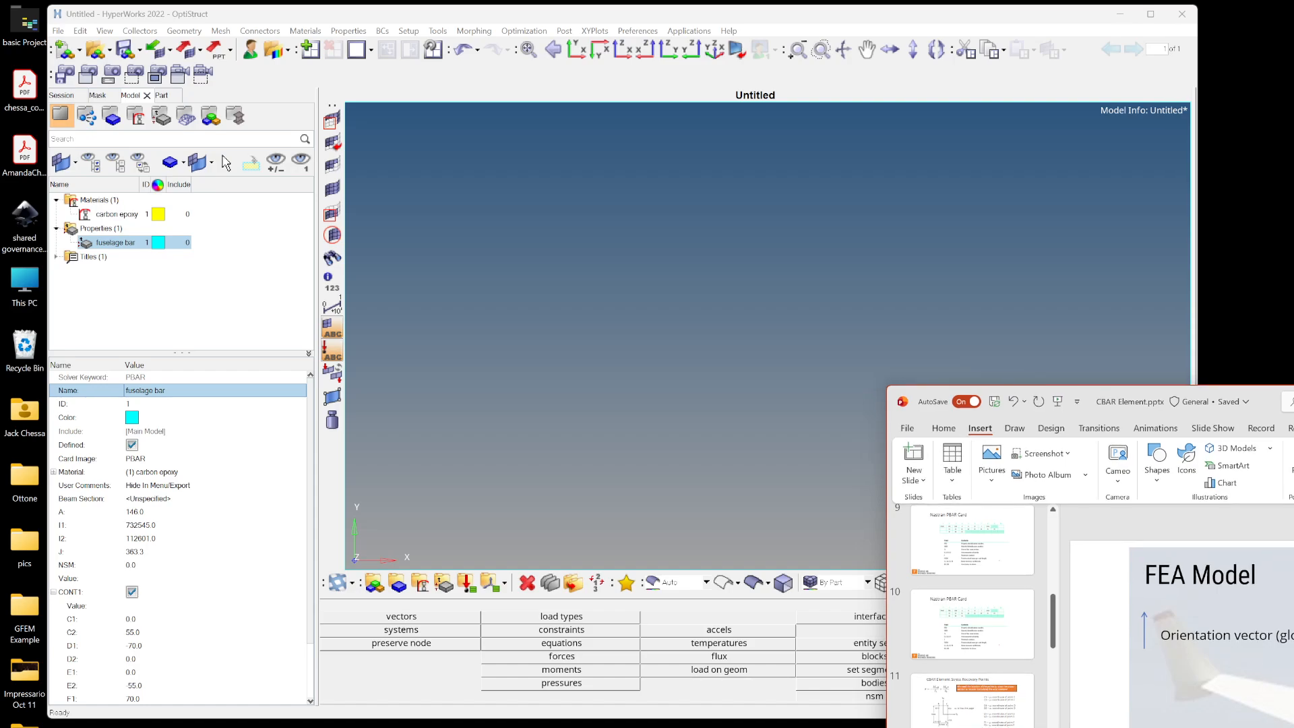
click(568, 369)
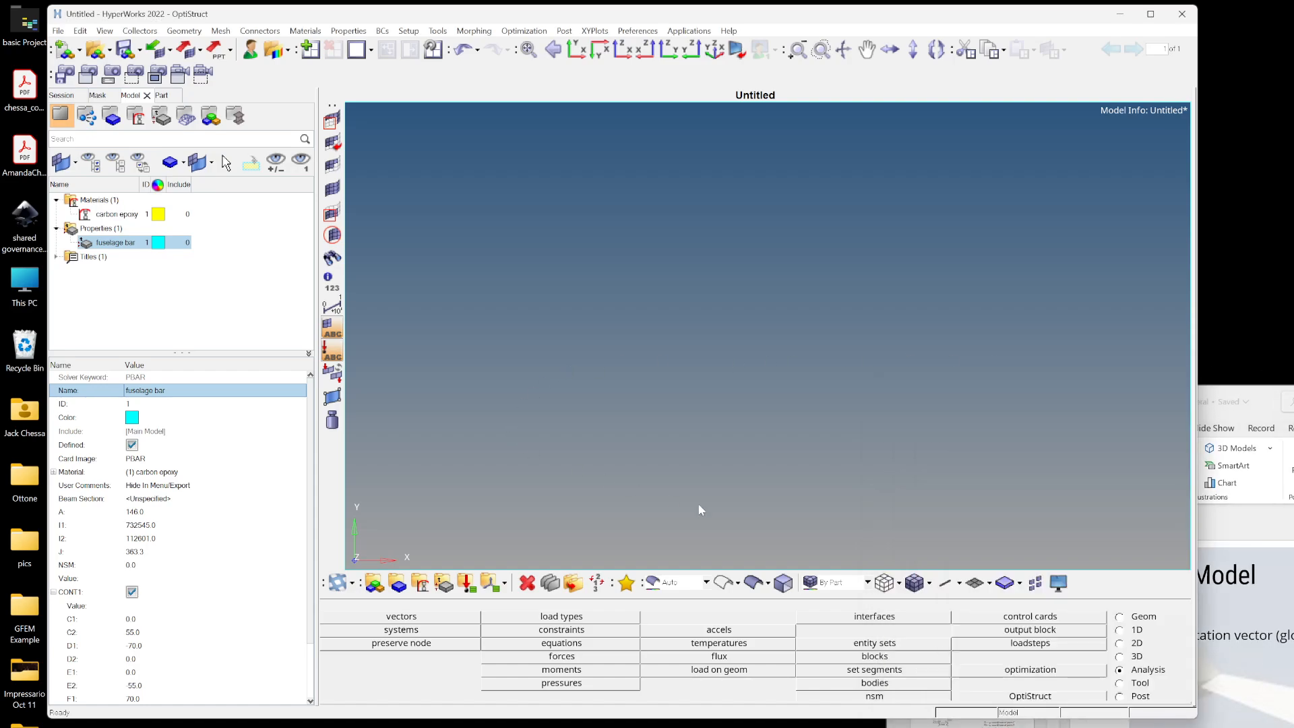
click(1137, 617)
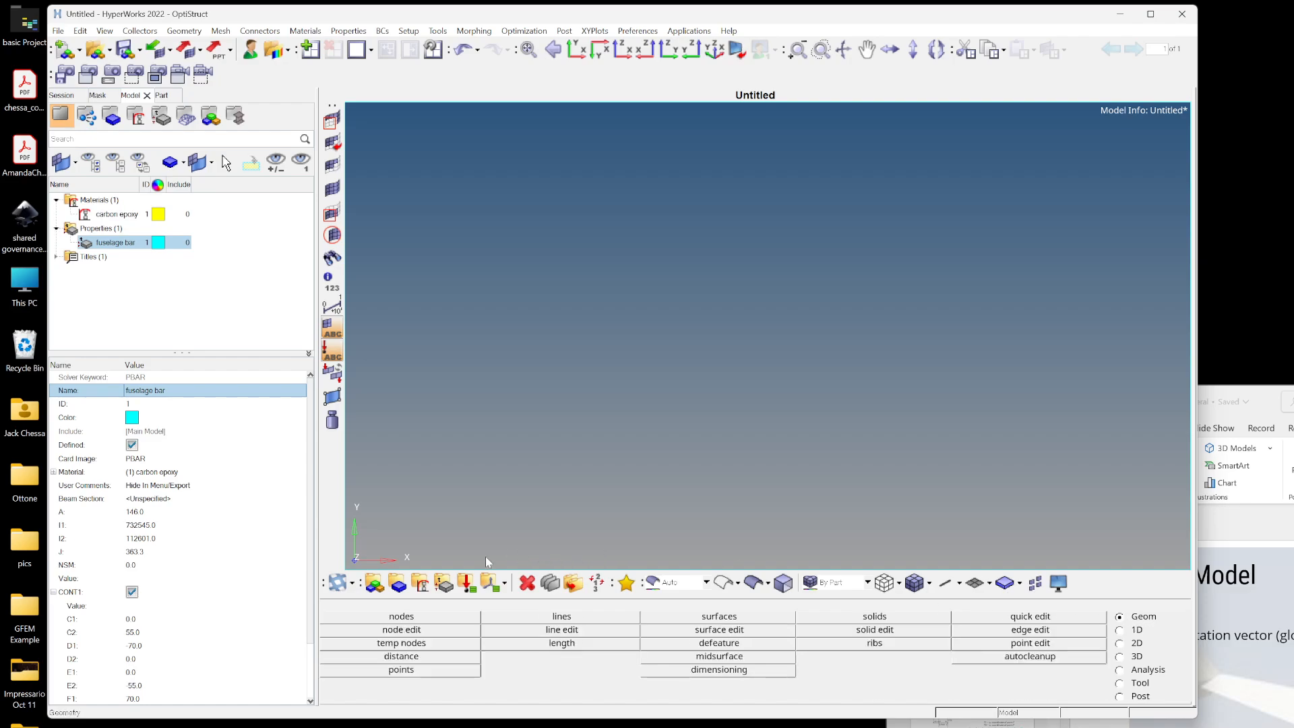
click(453, 616)
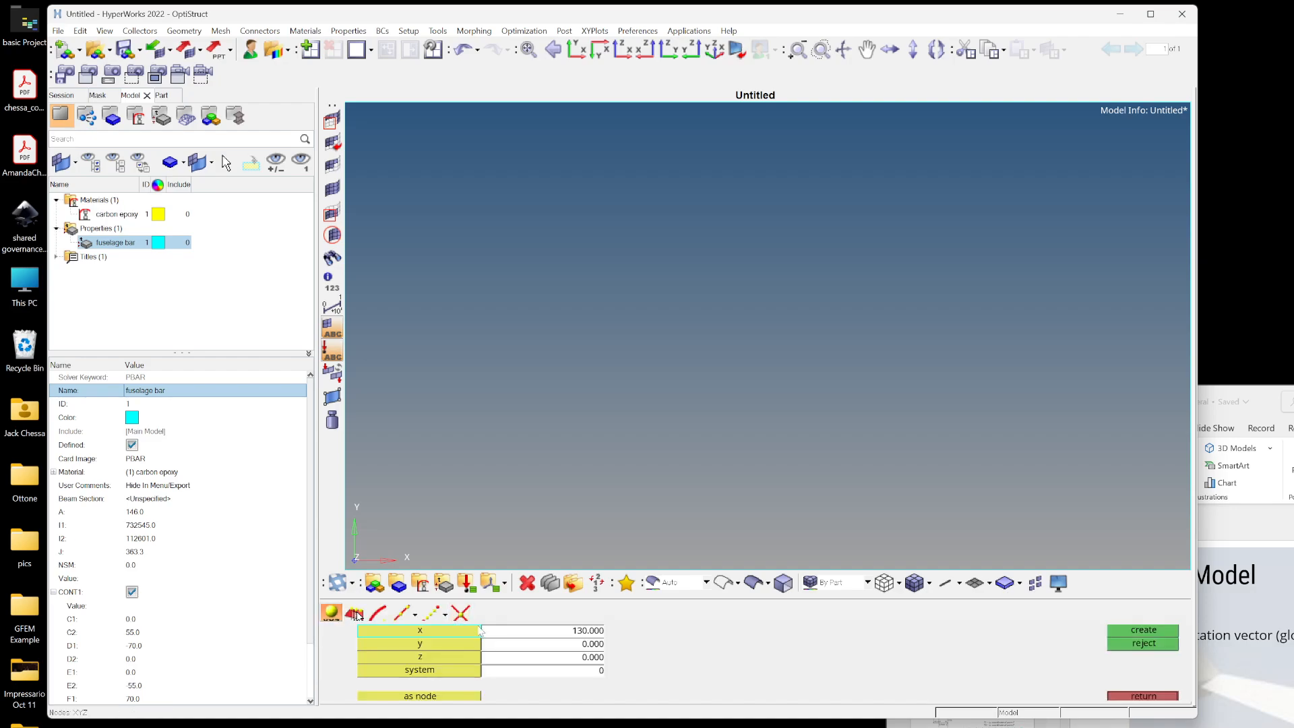
click(545, 634)
text(-)
click(574, 645)
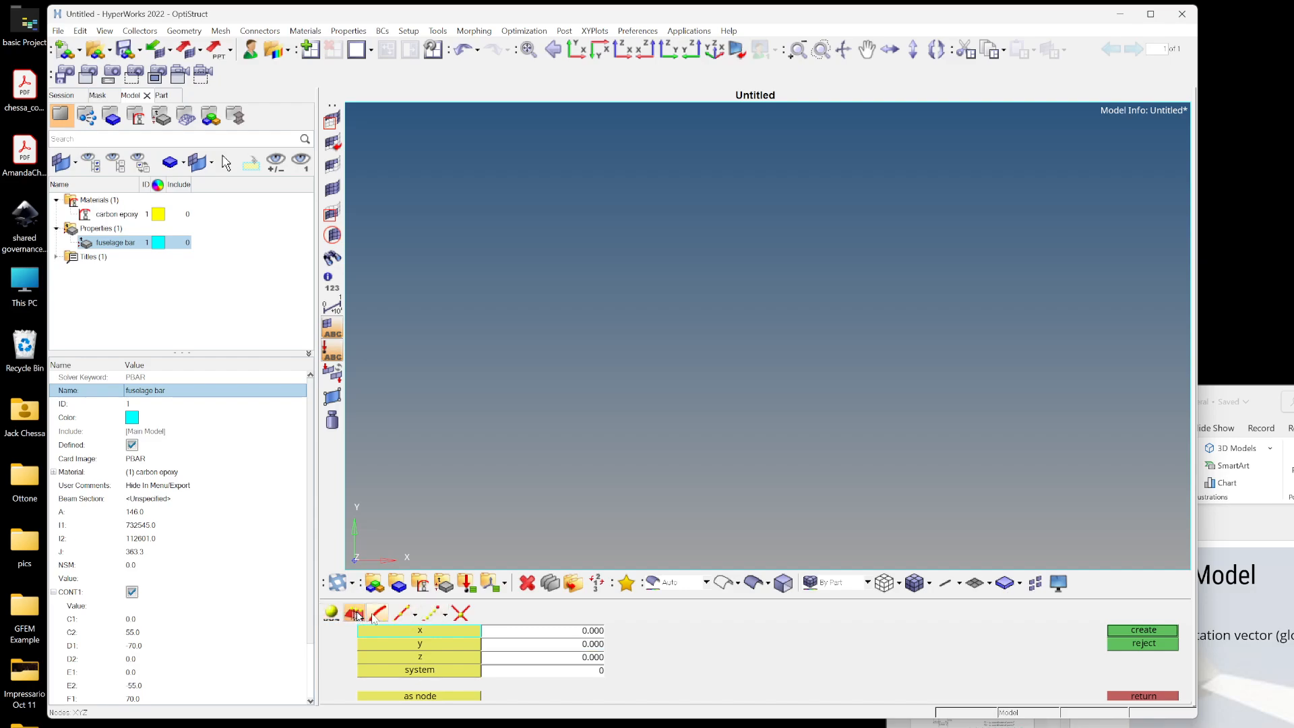
- Review the other node creation methods, including Extract Parametric, Interpolate Nodes, Intersect and Arc Center
click(375, 615)
click(399, 613)
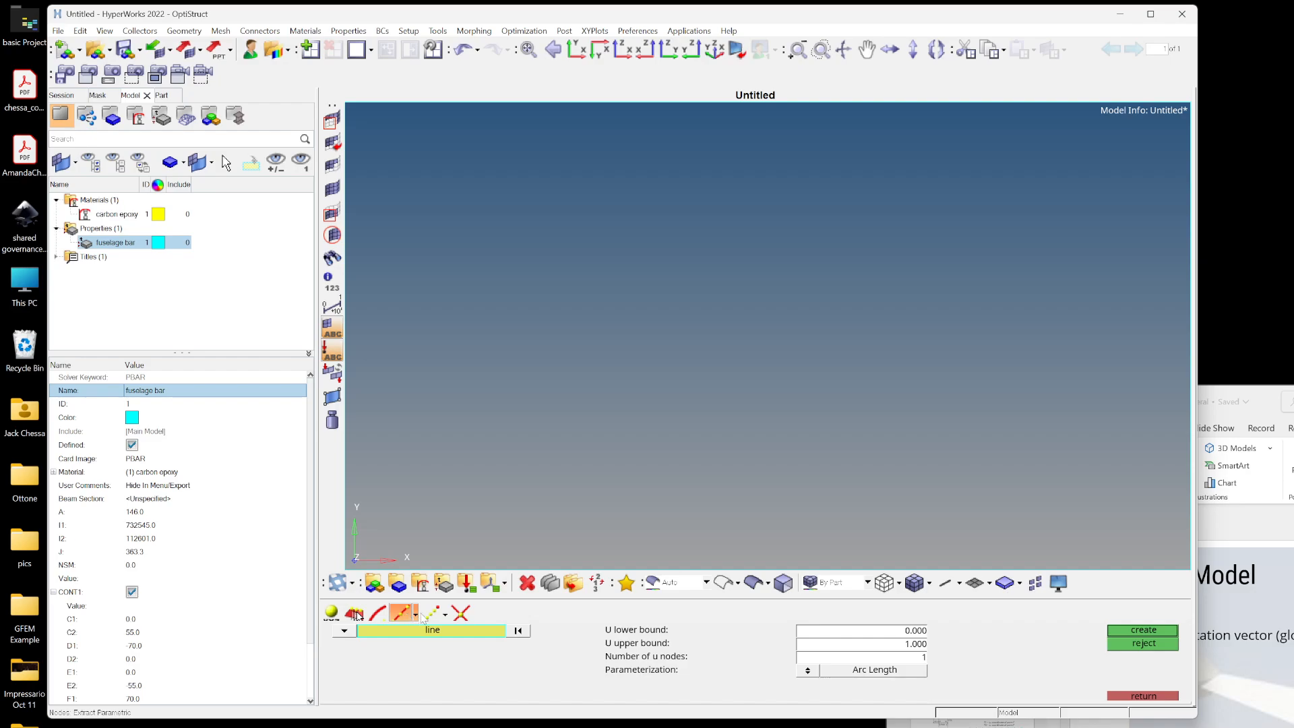
click(431, 614)
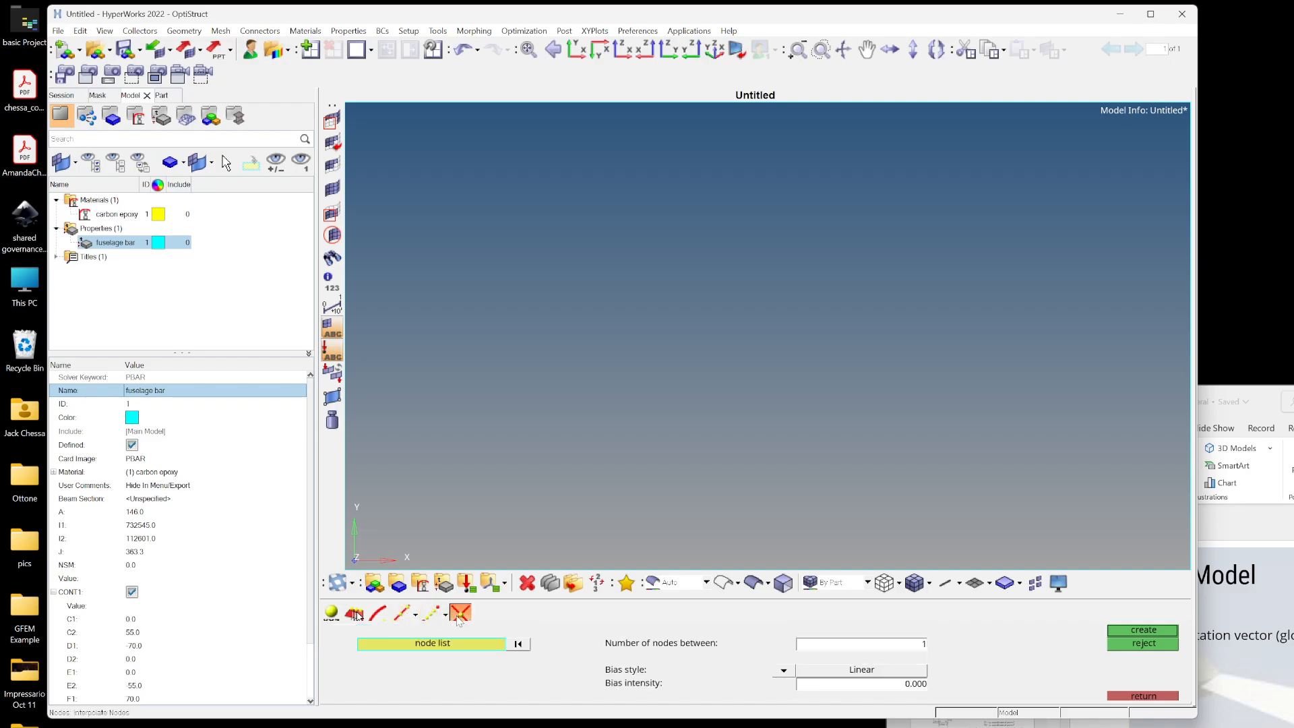
click(460, 613)
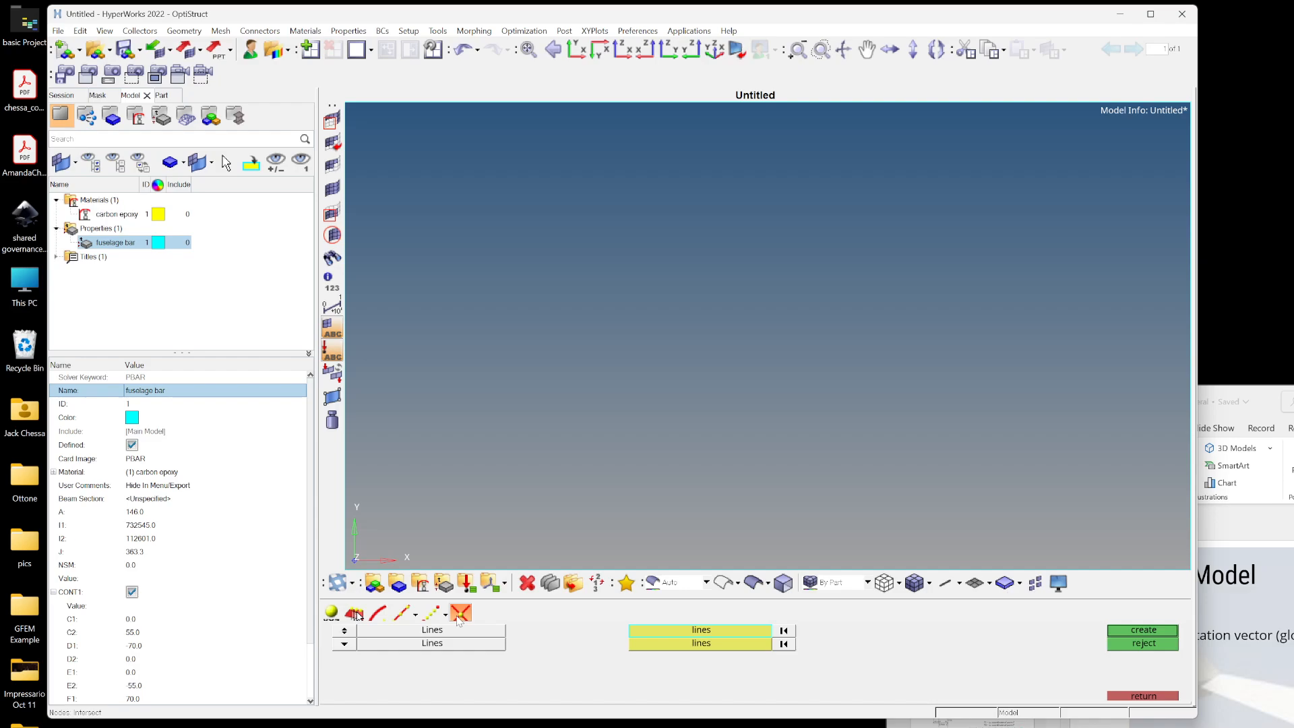
click(433, 614)
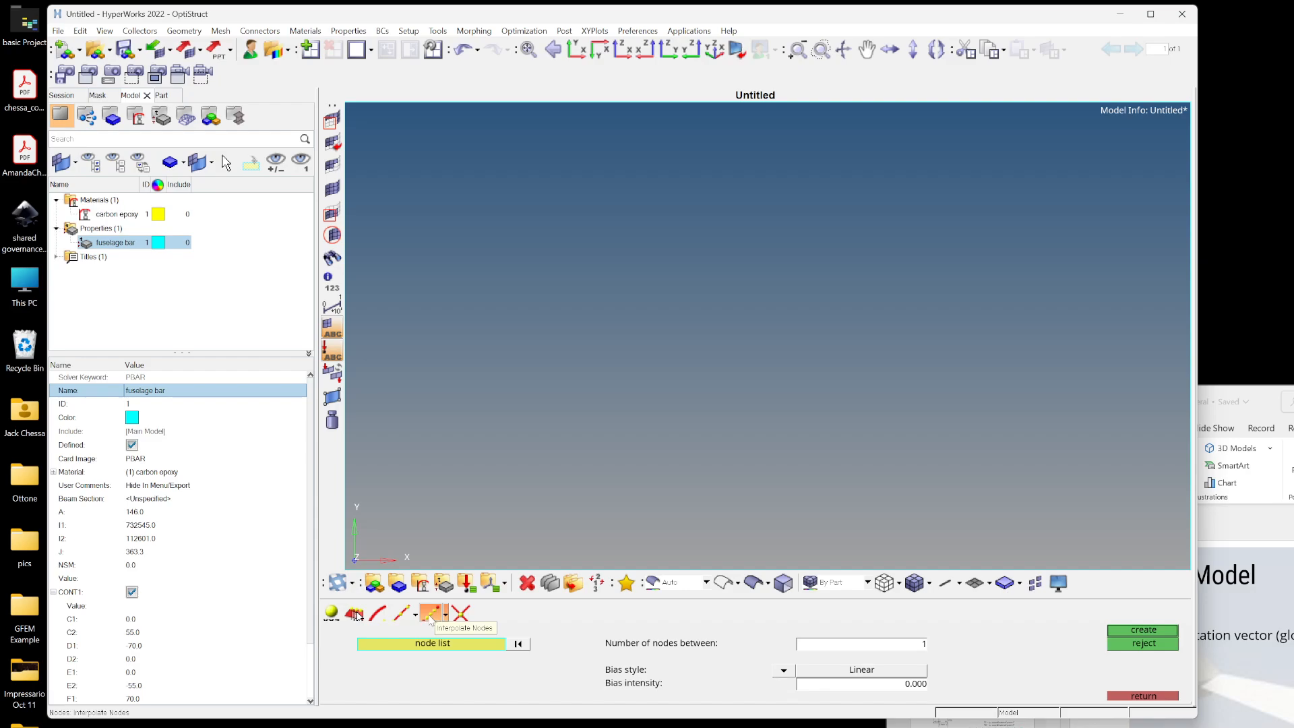
click(402, 613)
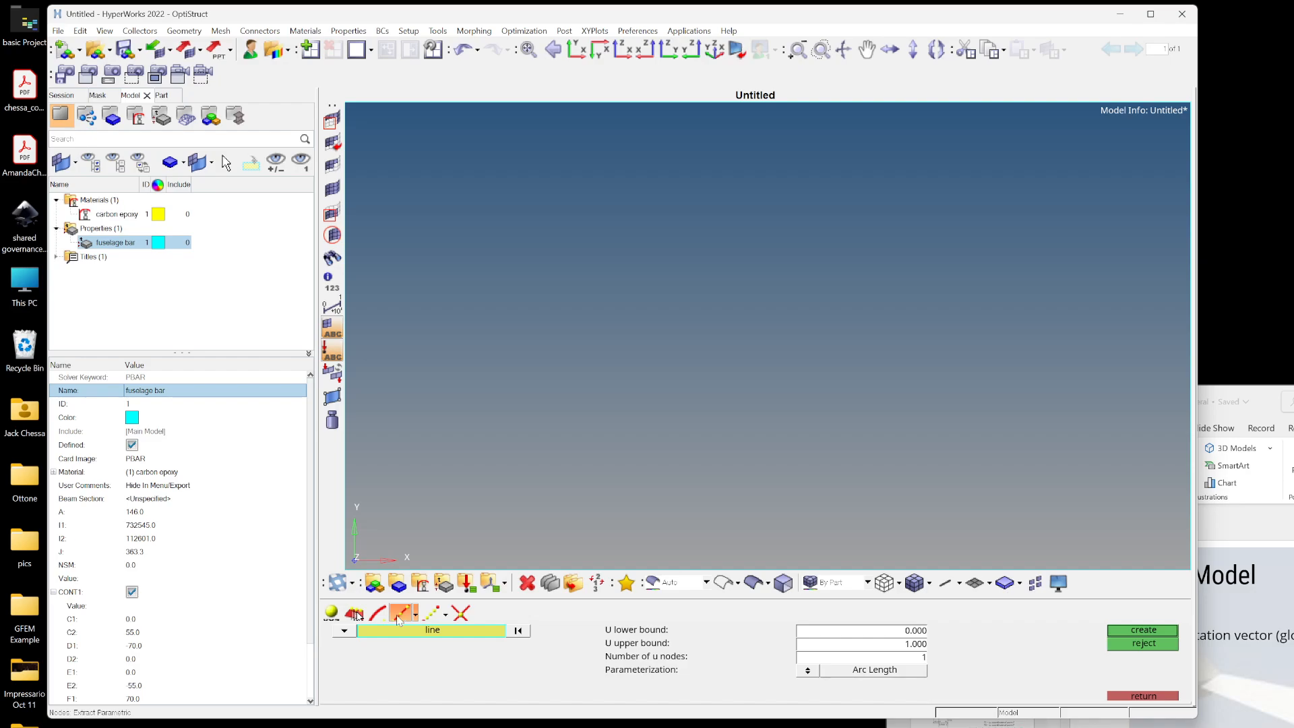
click(377, 613)
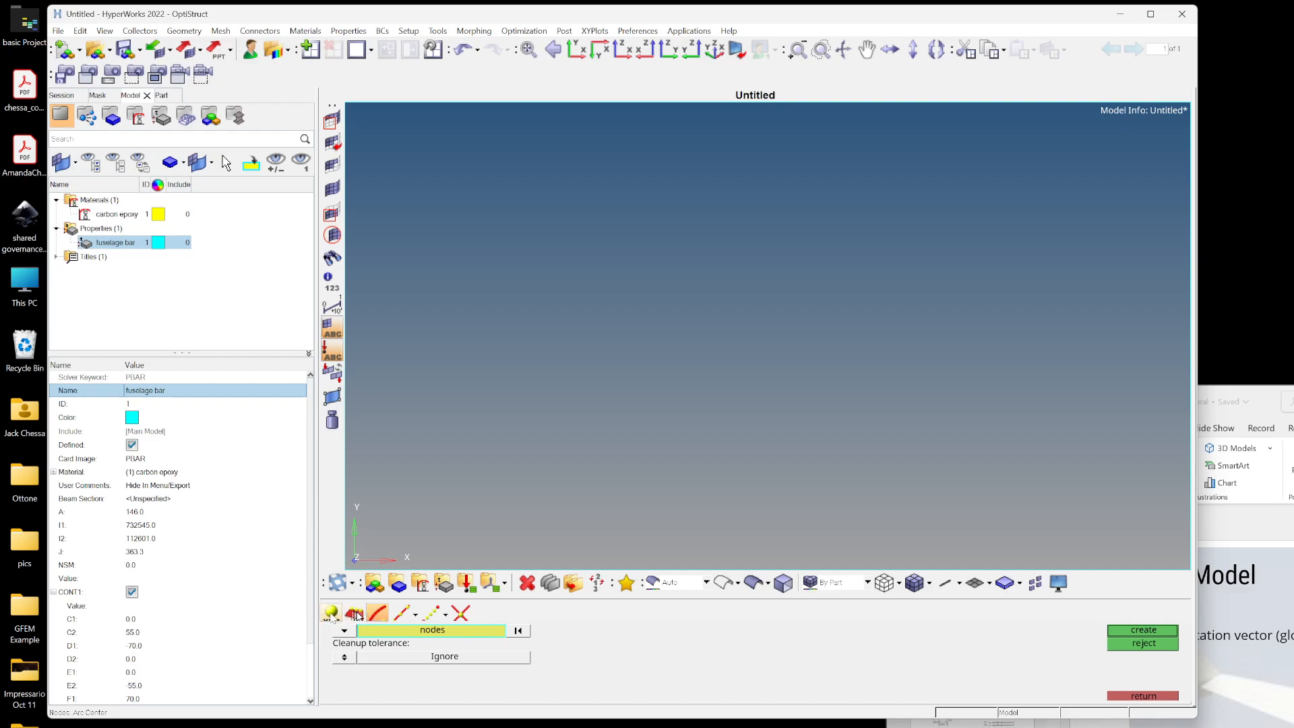
- Create a node at the origin (0, 0, 0) by XYZ coordinates
click(331, 613)
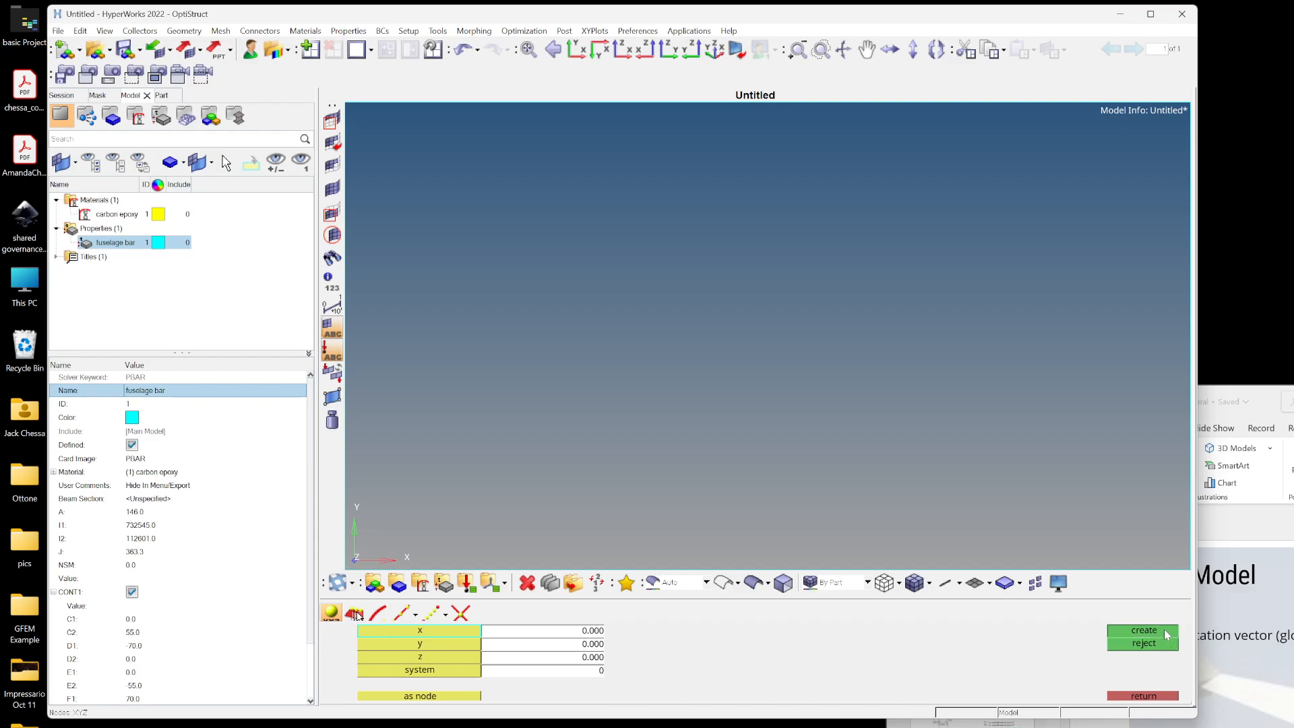
click(1142, 632)
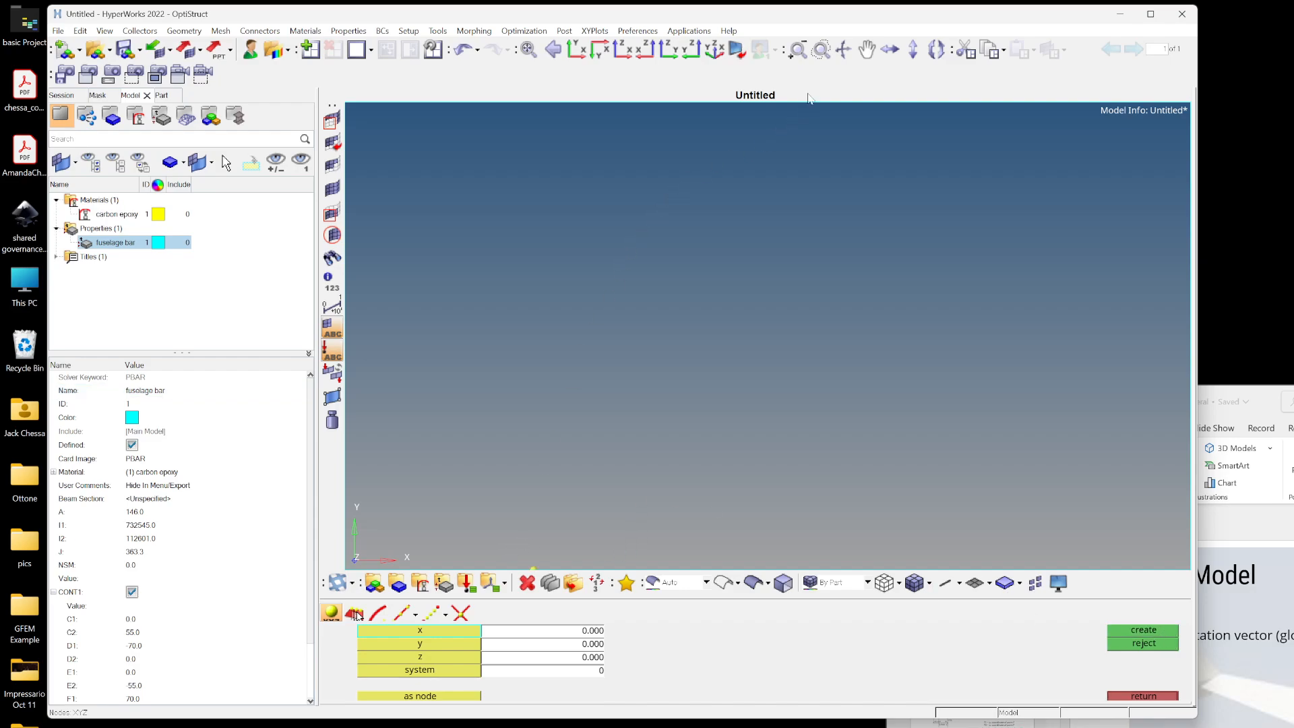
click(529, 50)
- Create a second node at x 48, y 0, z 0
click(561, 636)
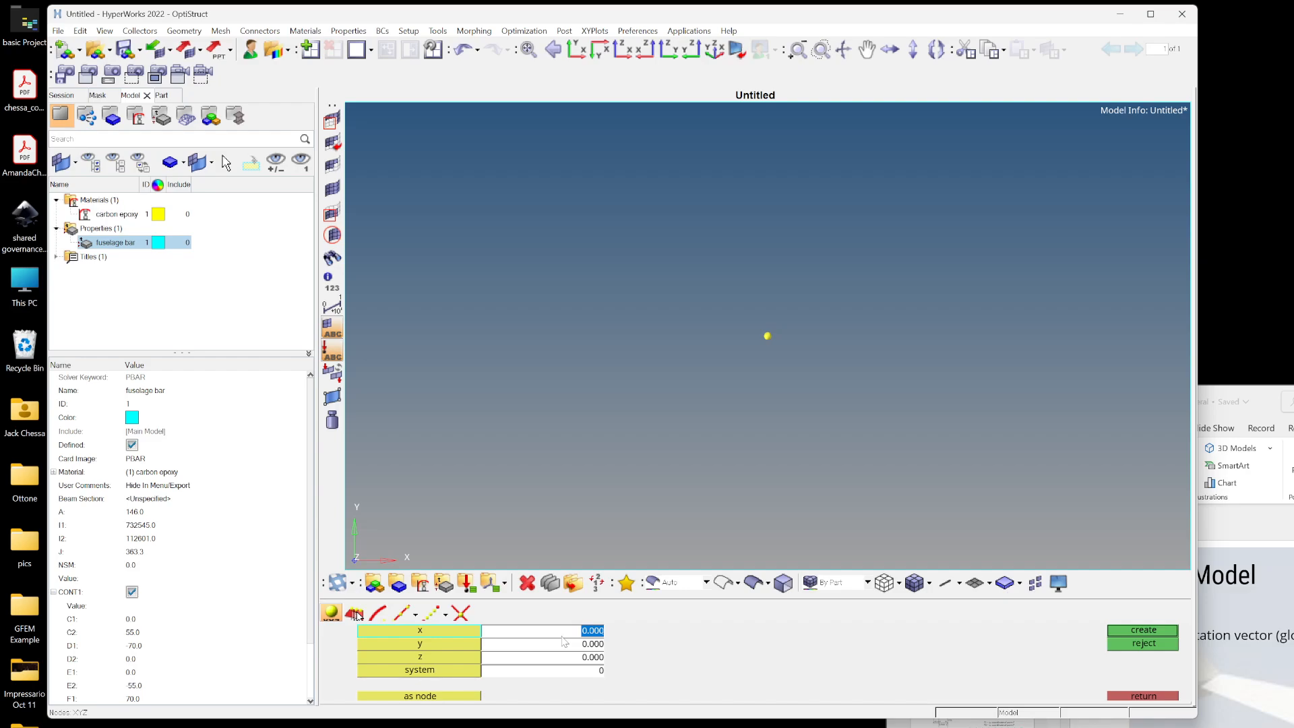
text(48)
key(Return)
click(1141, 632)
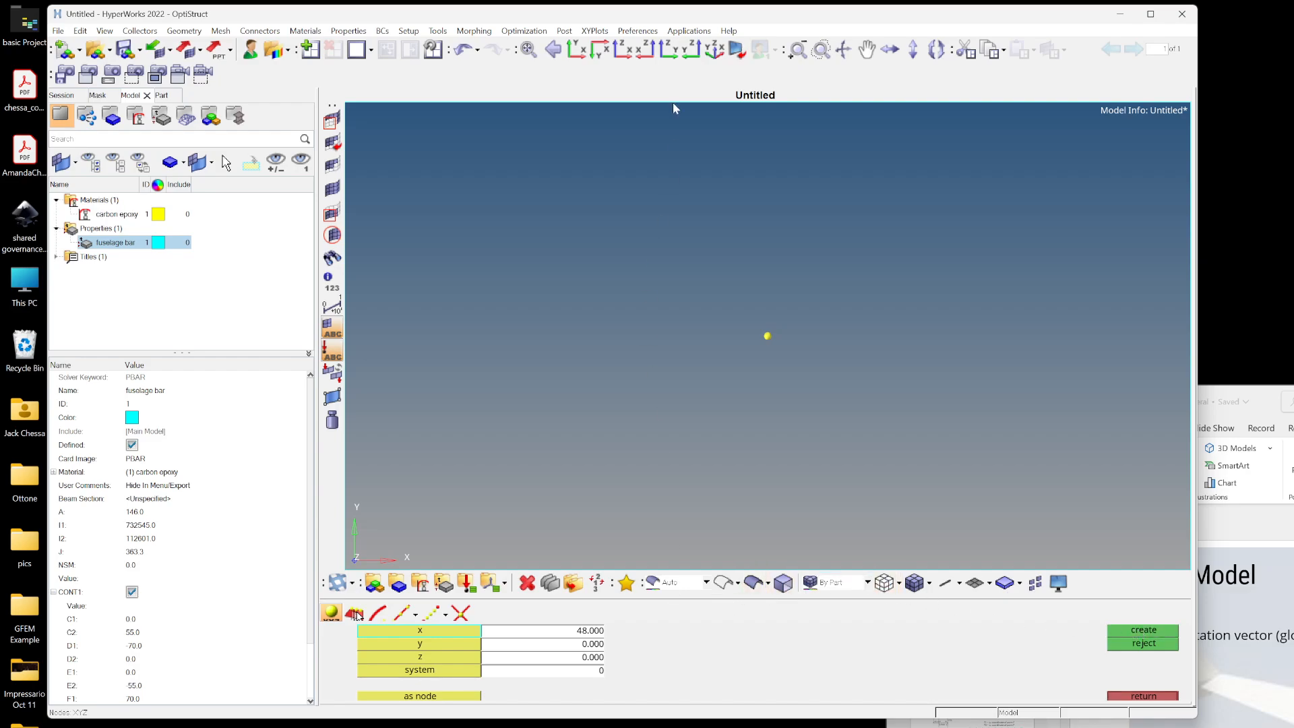
click(529, 49)
ctrl+drag(800, 355, 427, 268)
ctrl+drag(454, 219, 515, 353)
- Create a third node at x 168, y 0, z 0 and finish node creation
click(599, 633)
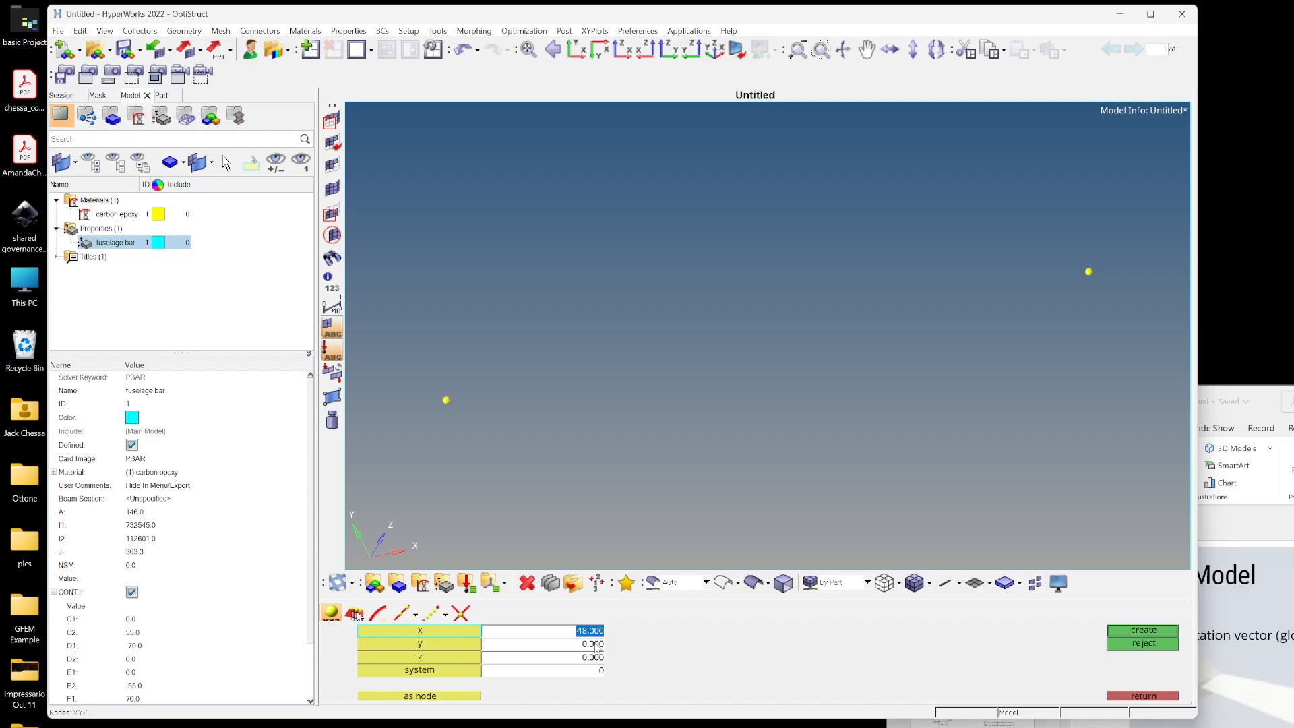
text(168)
key(Return)
click(1154, 631)
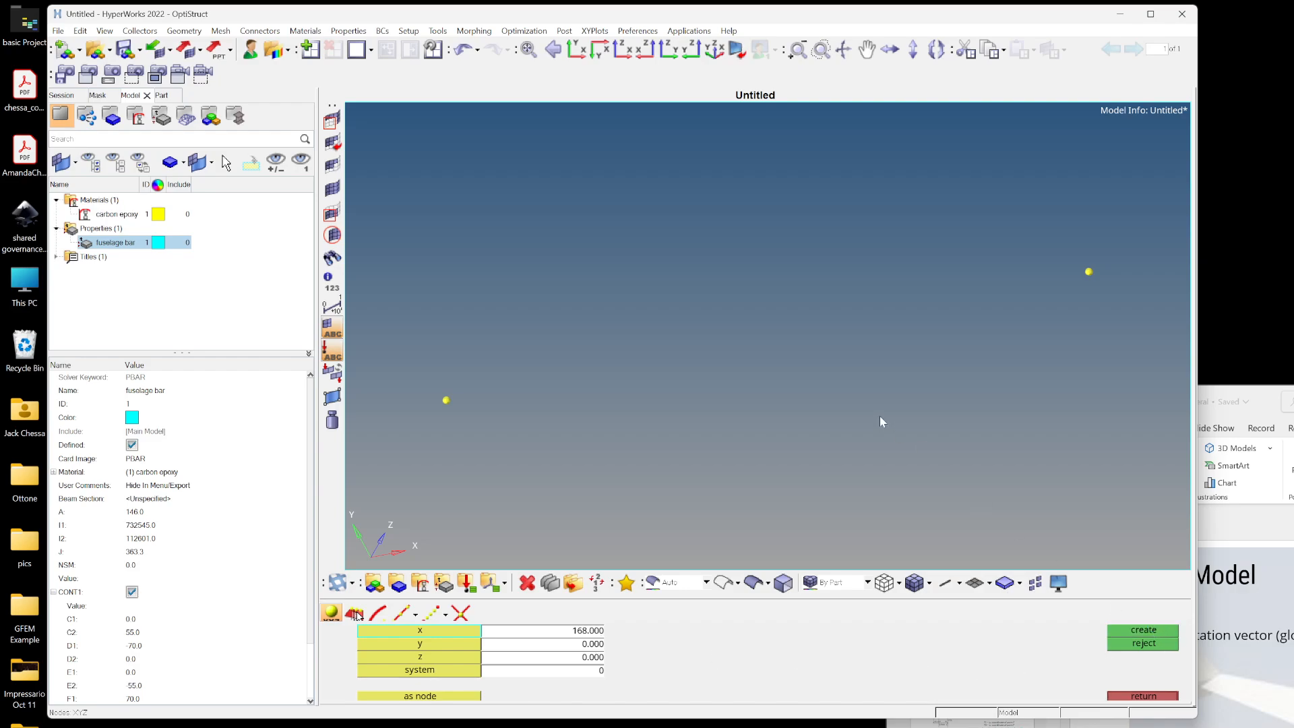
scroll(860, 374, down, 5)
scroll(861, 375, down, 3)
ctrl+right_drag(1008, 335, 810, 337)
scroll(809, 349, up, 1)
click(1145, 696)
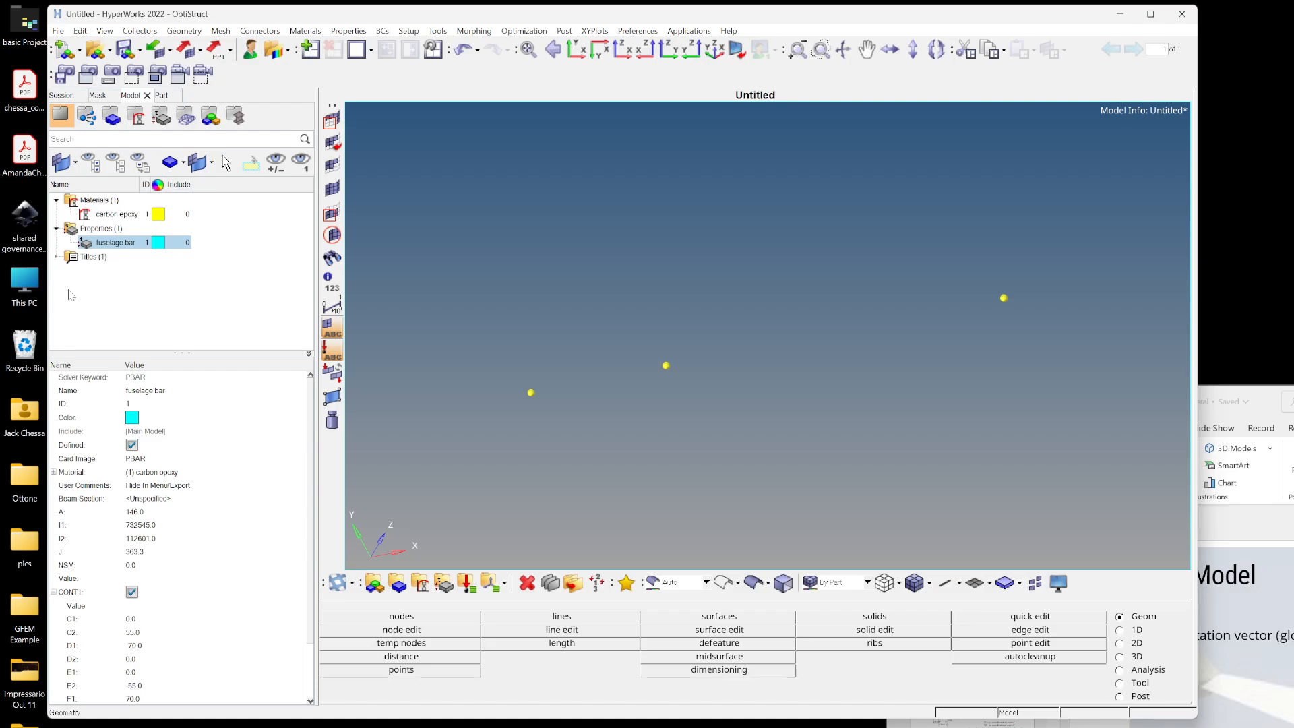
- Create a new component in the model and name it fuselage
right_click(105, 291)
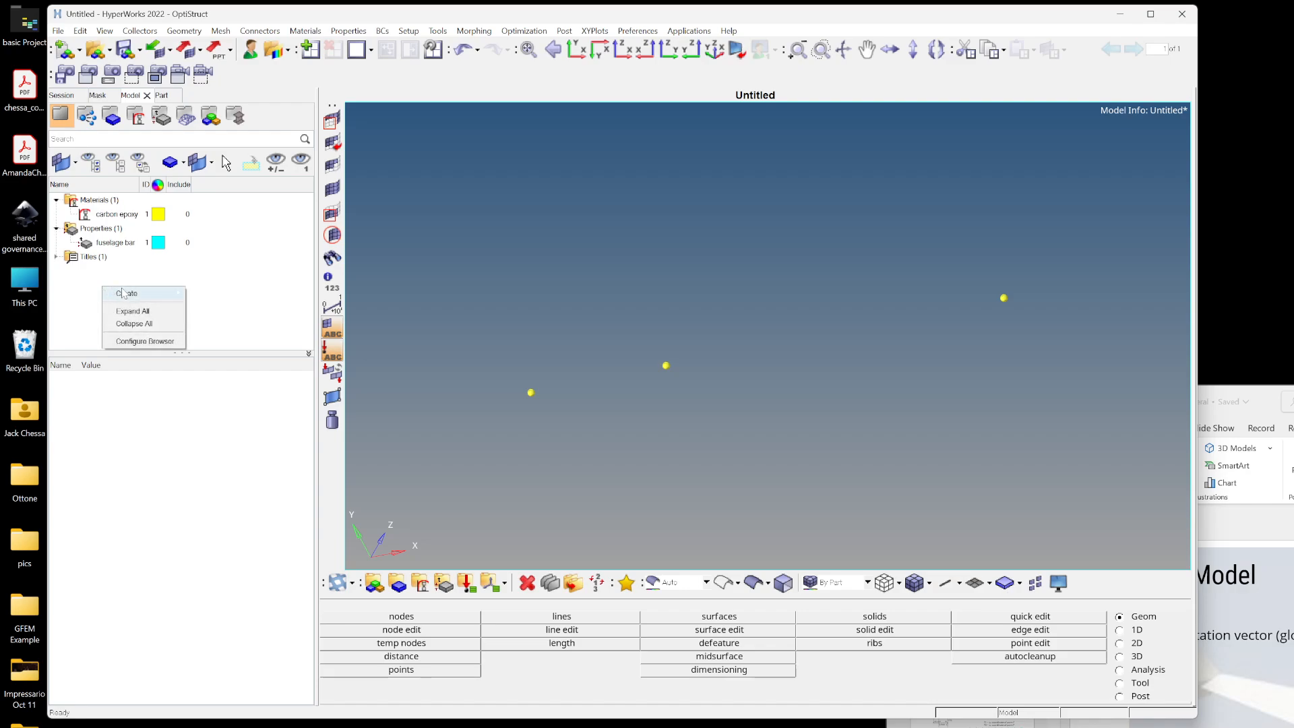
mouse_move(126, 293)
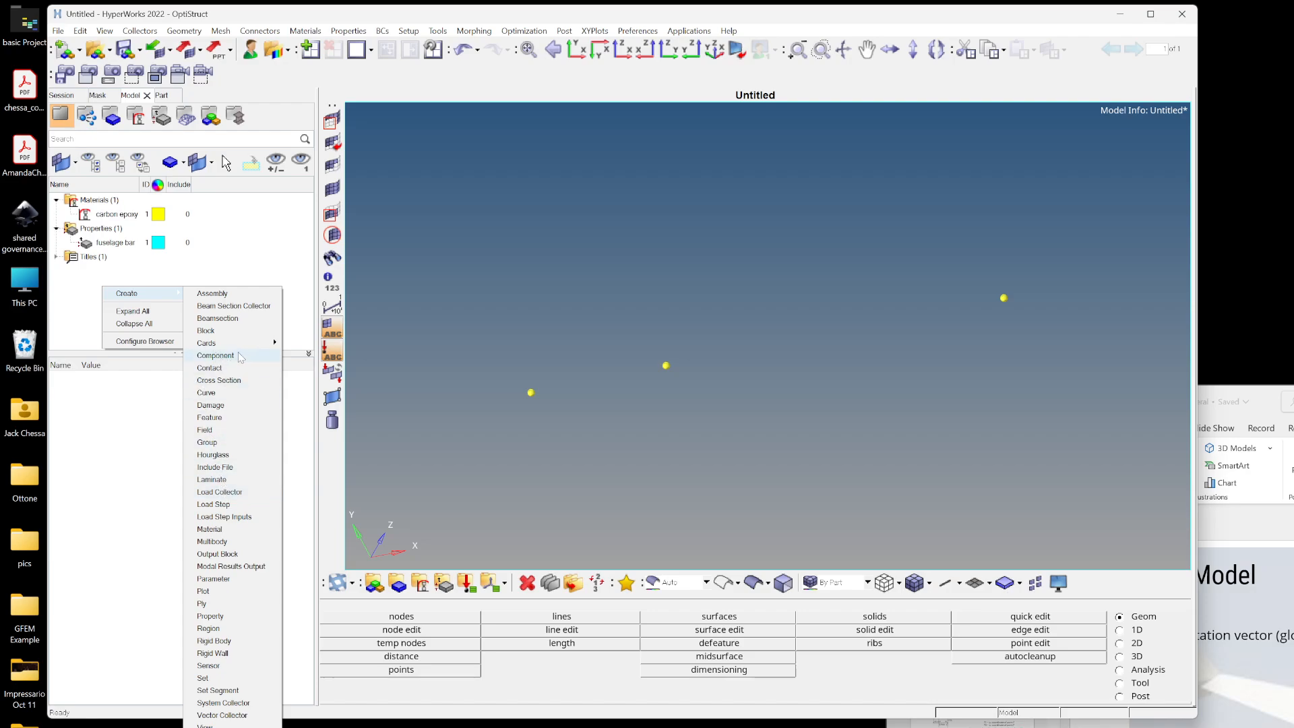
click(215, 356)
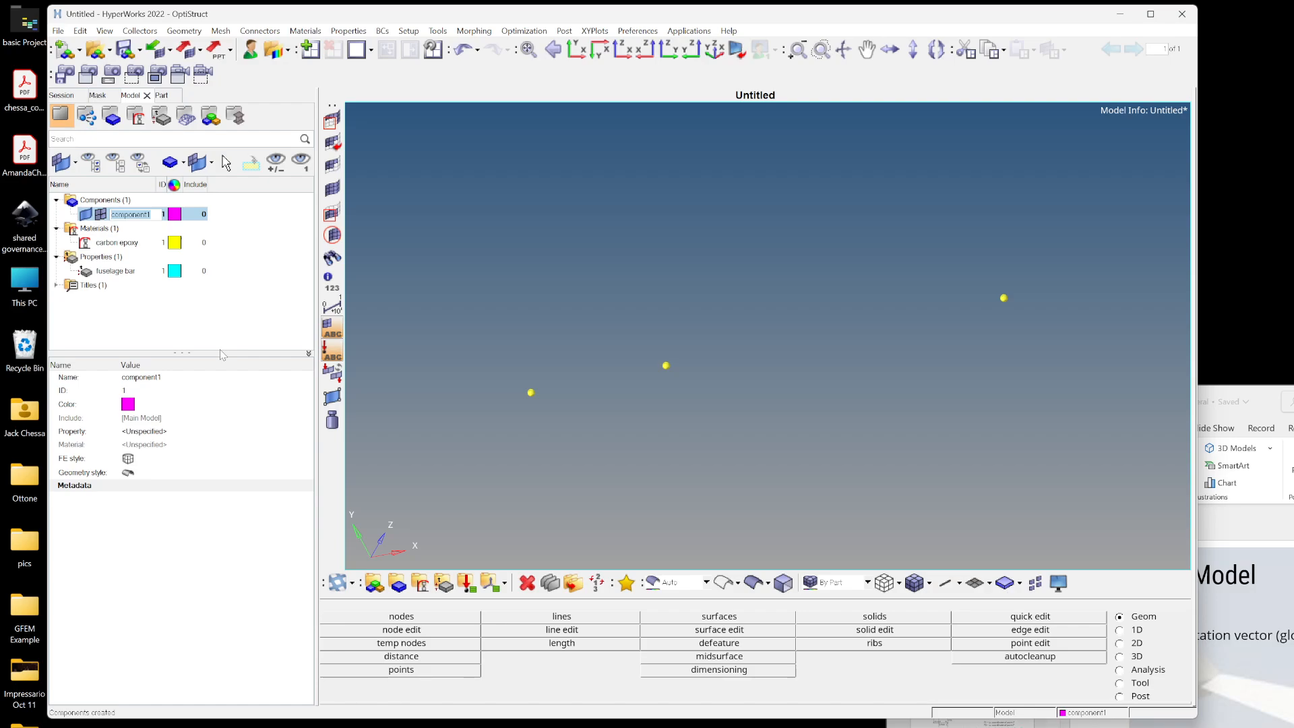
text(fuselage)
click(227, 323)
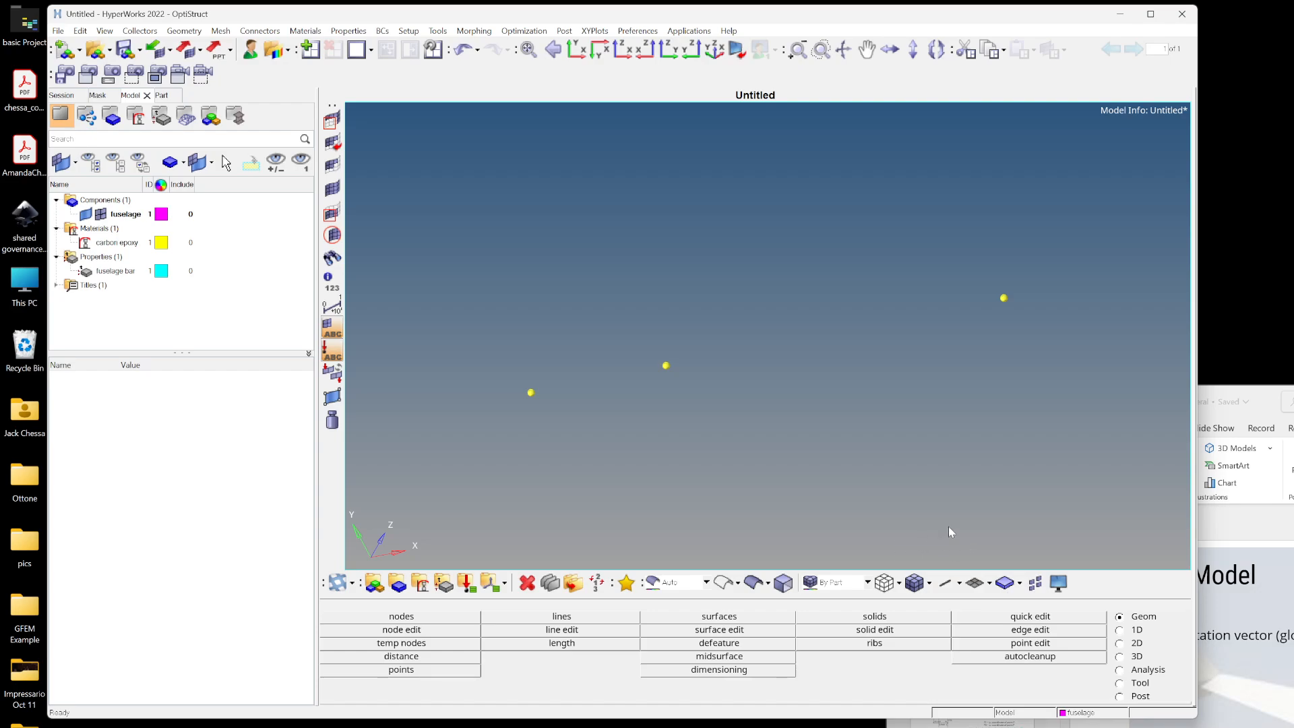
- Set up 1D bar creation with element type CBAR and the fuselage bar property
click(1120, 633)
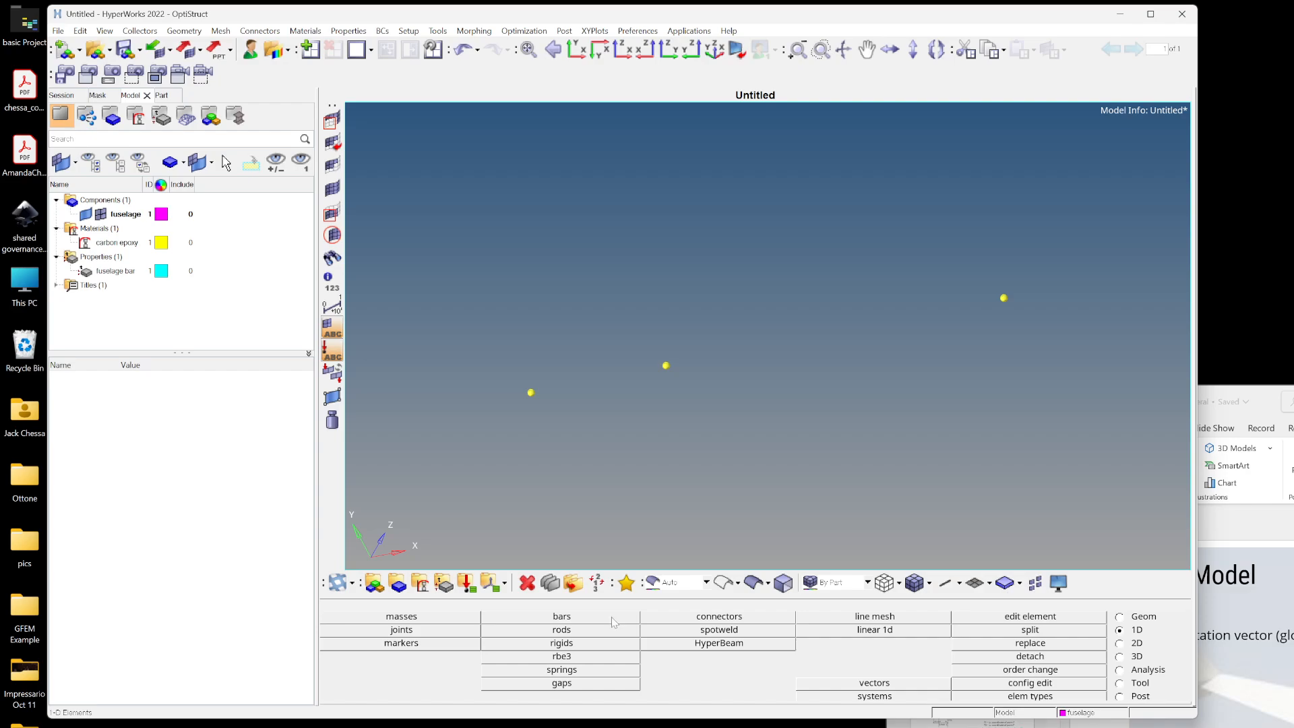
click(554, 621)
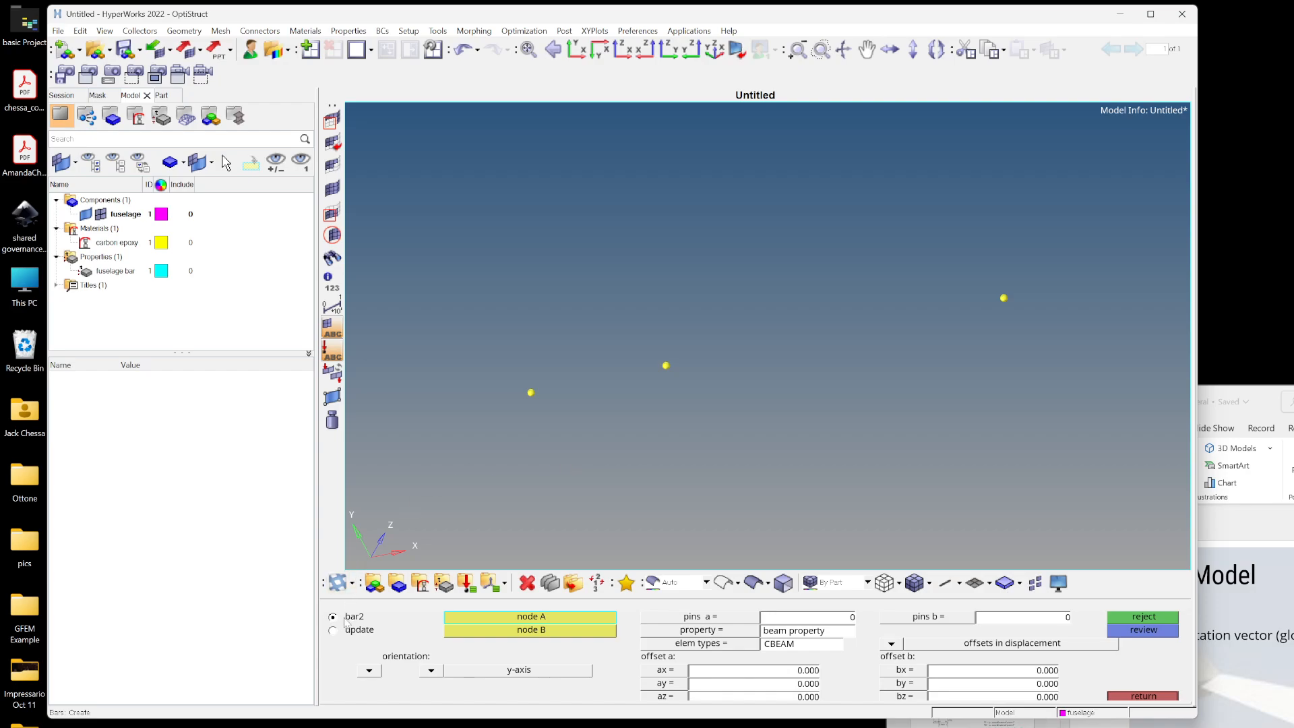
click(727, 651)
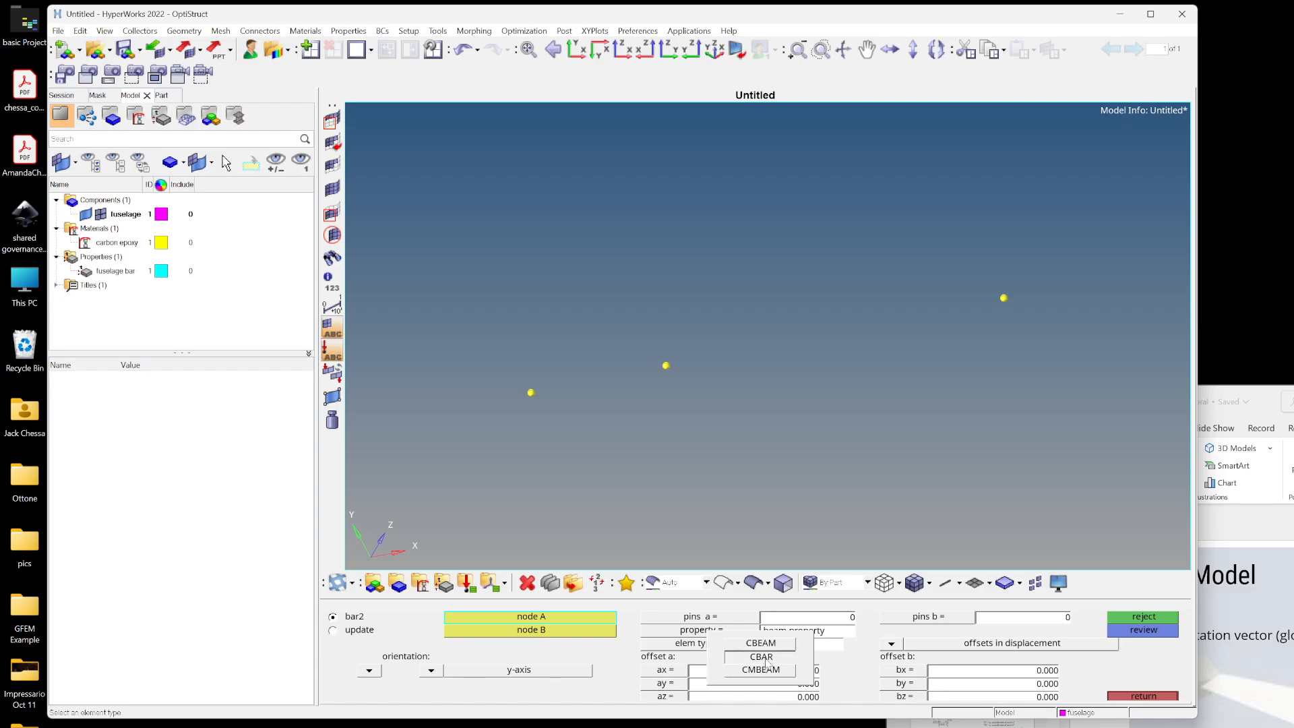
click(759, 657)
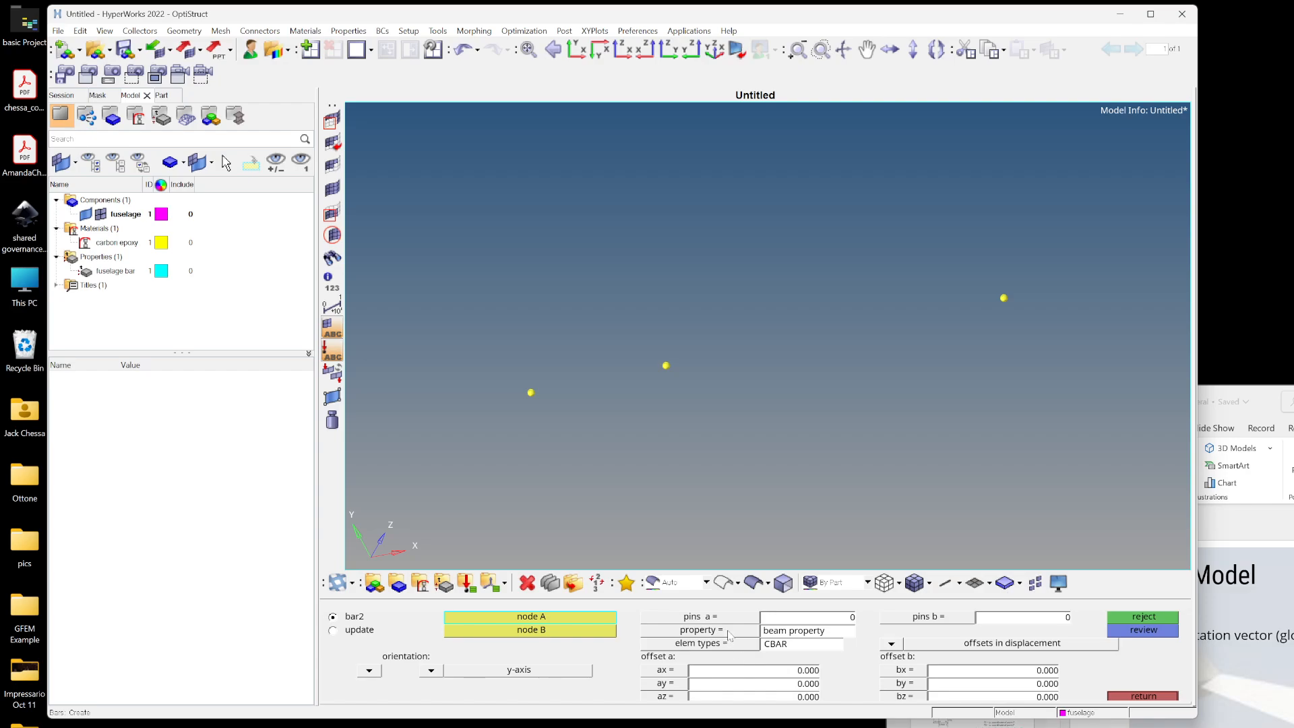
click(729, 634)
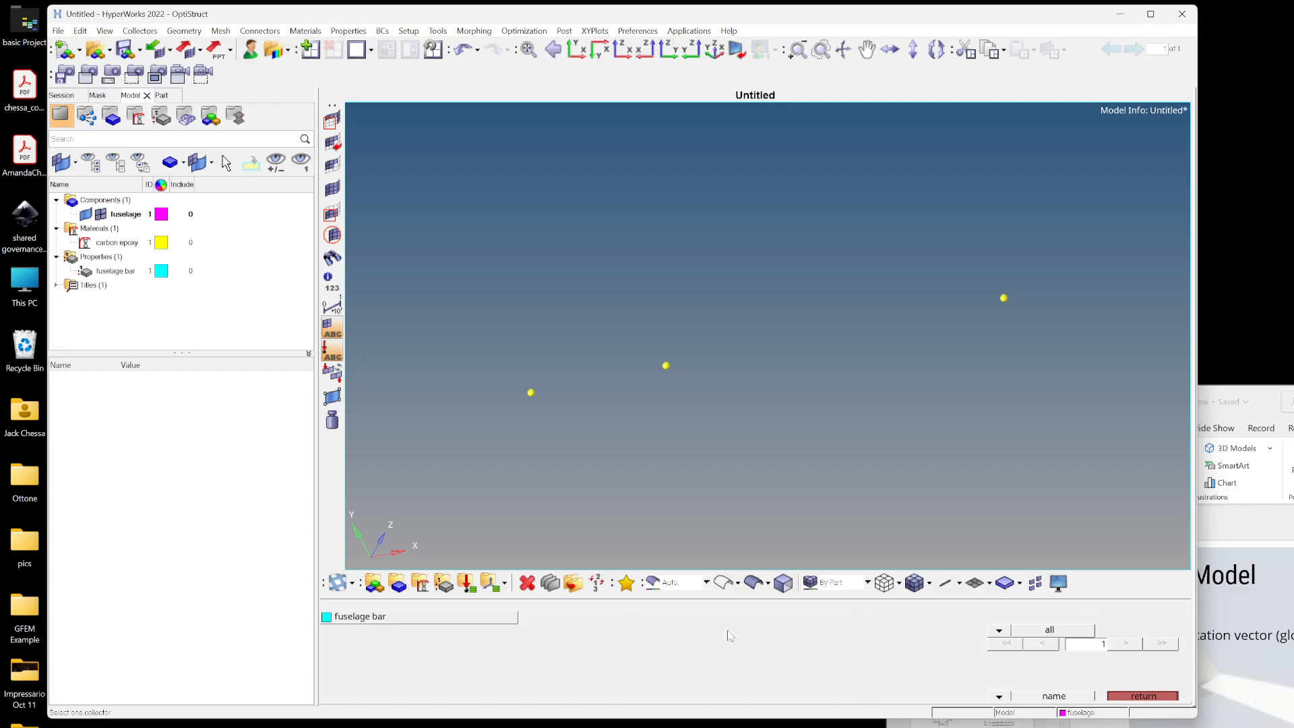
click(437, 618)
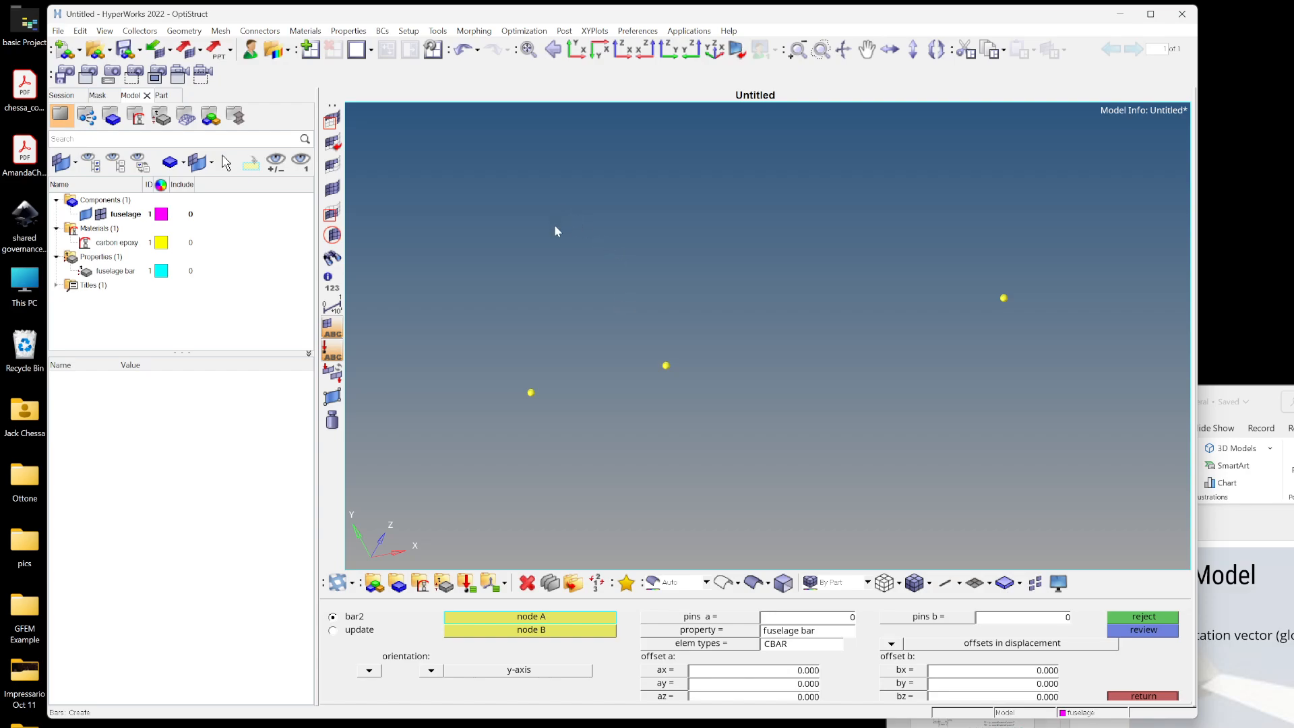
- Check the orientation vector on the FEA Model slide in PowerPoint, then set the bar orientation to the z-axis in HyperWorks
ctrl+drag(554, 229, 630, 329)
ctrl+drag(976, 512, 977, 499)
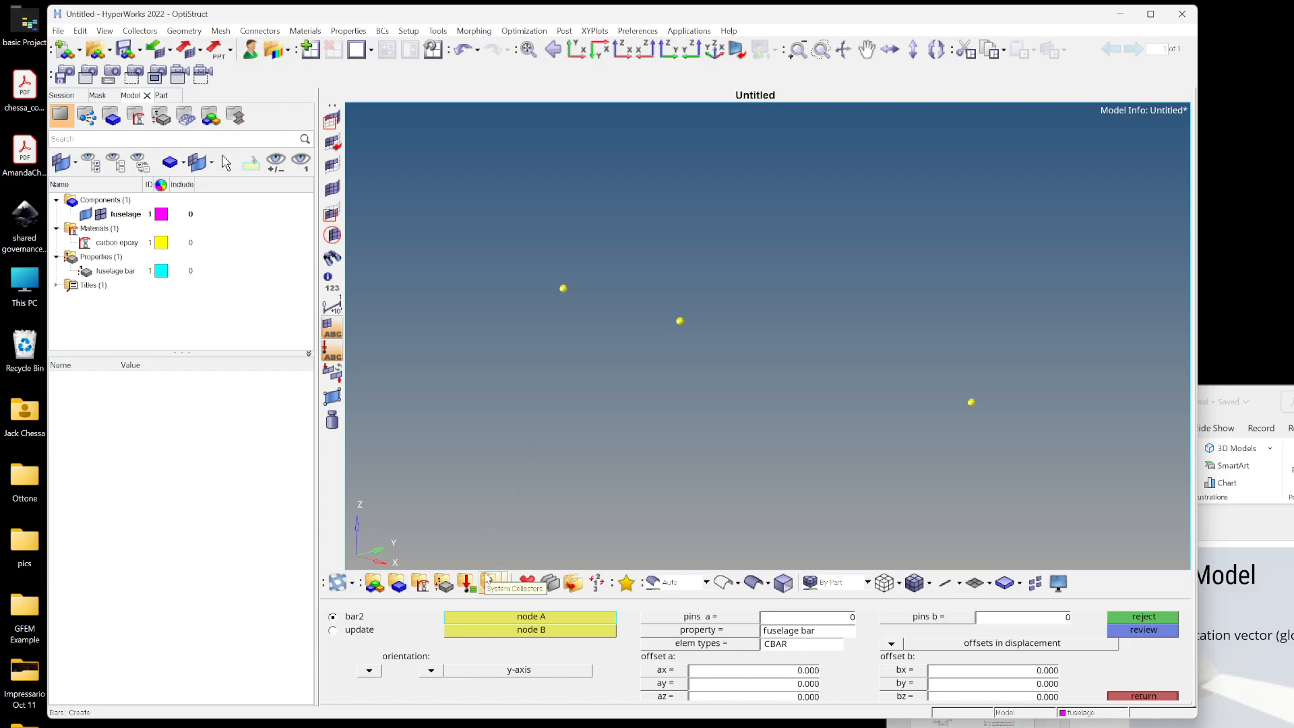
drag(1266, 397, 649, 99)
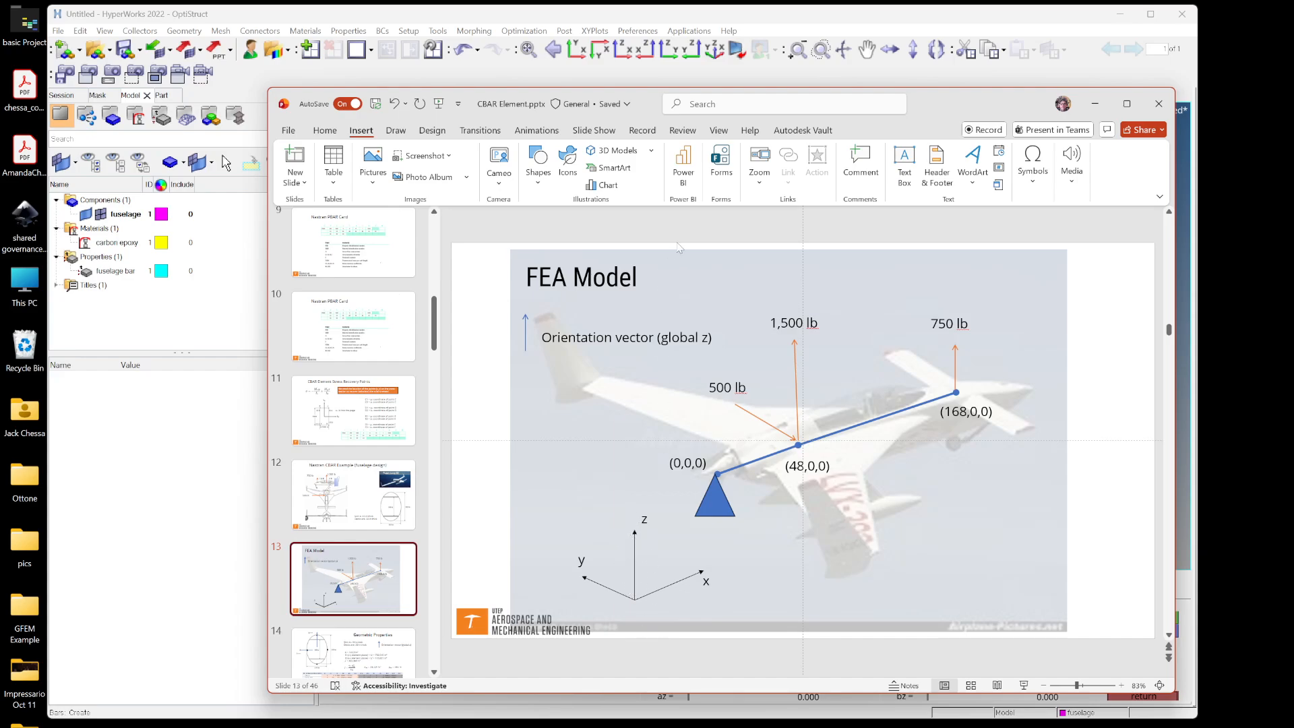
drag(648, 102, 1186, 331)
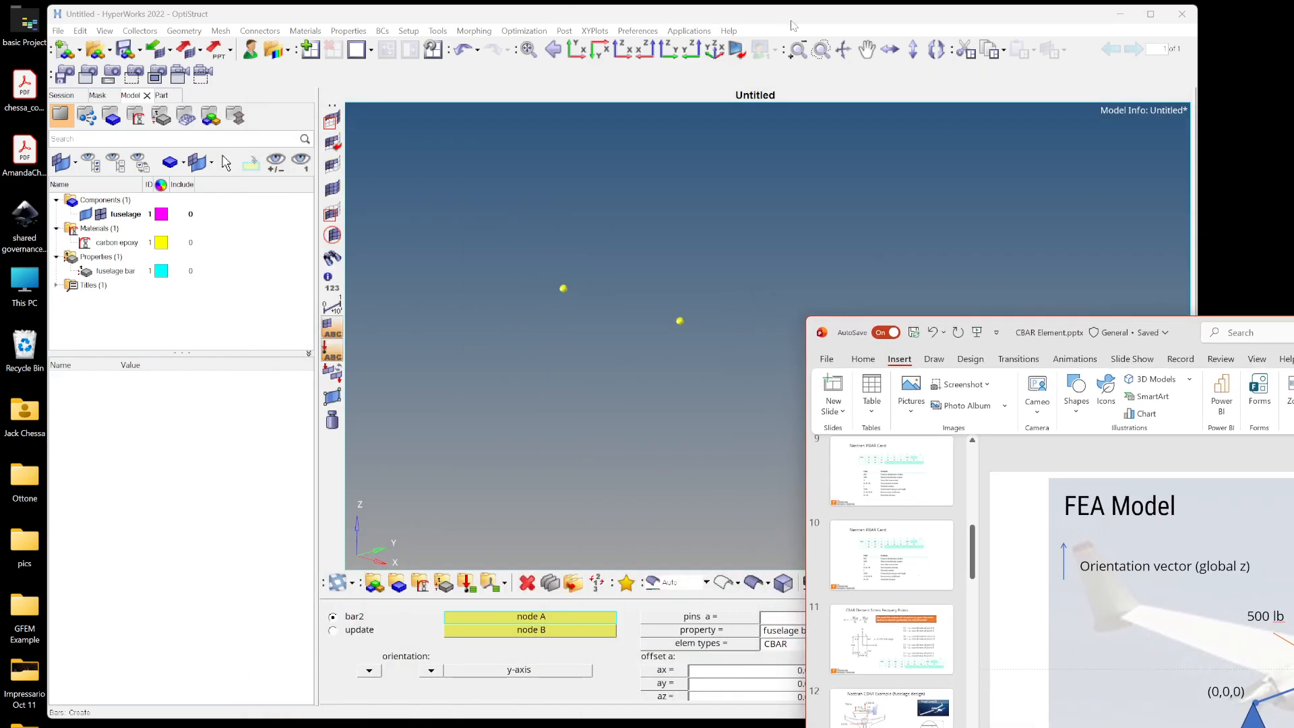
click(804, 16)
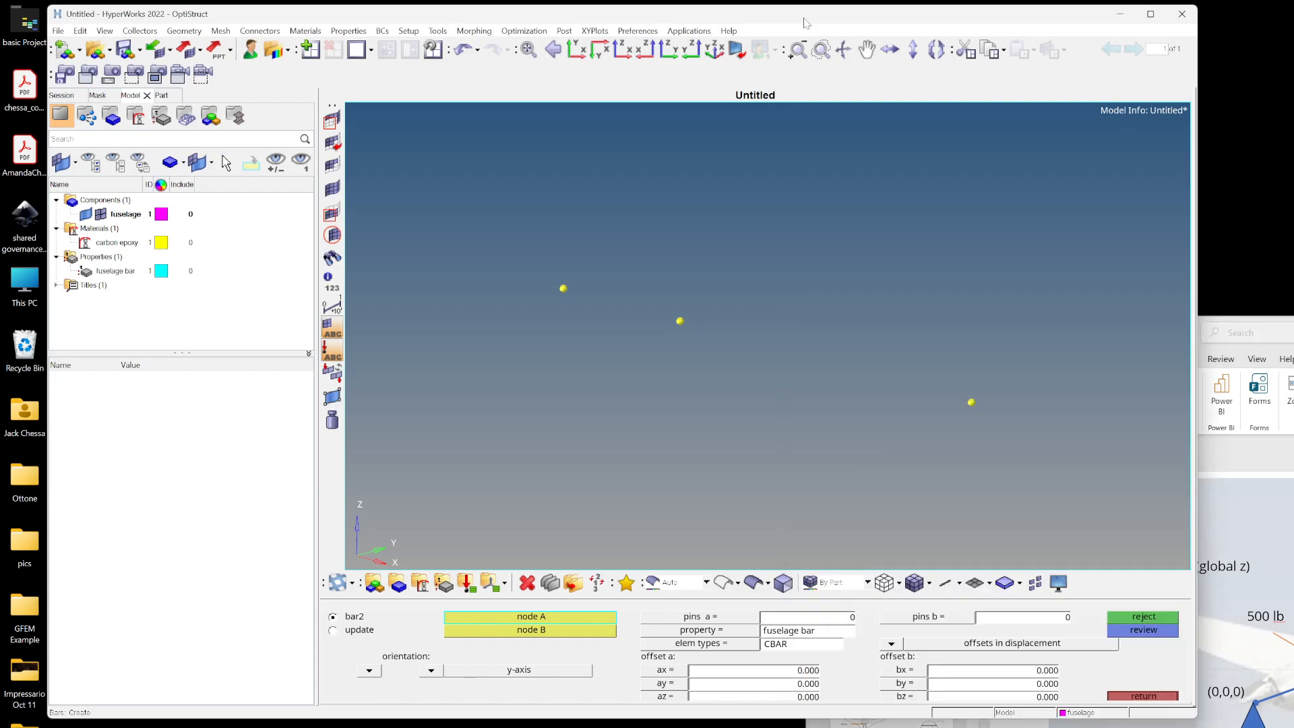
click(429, 670)
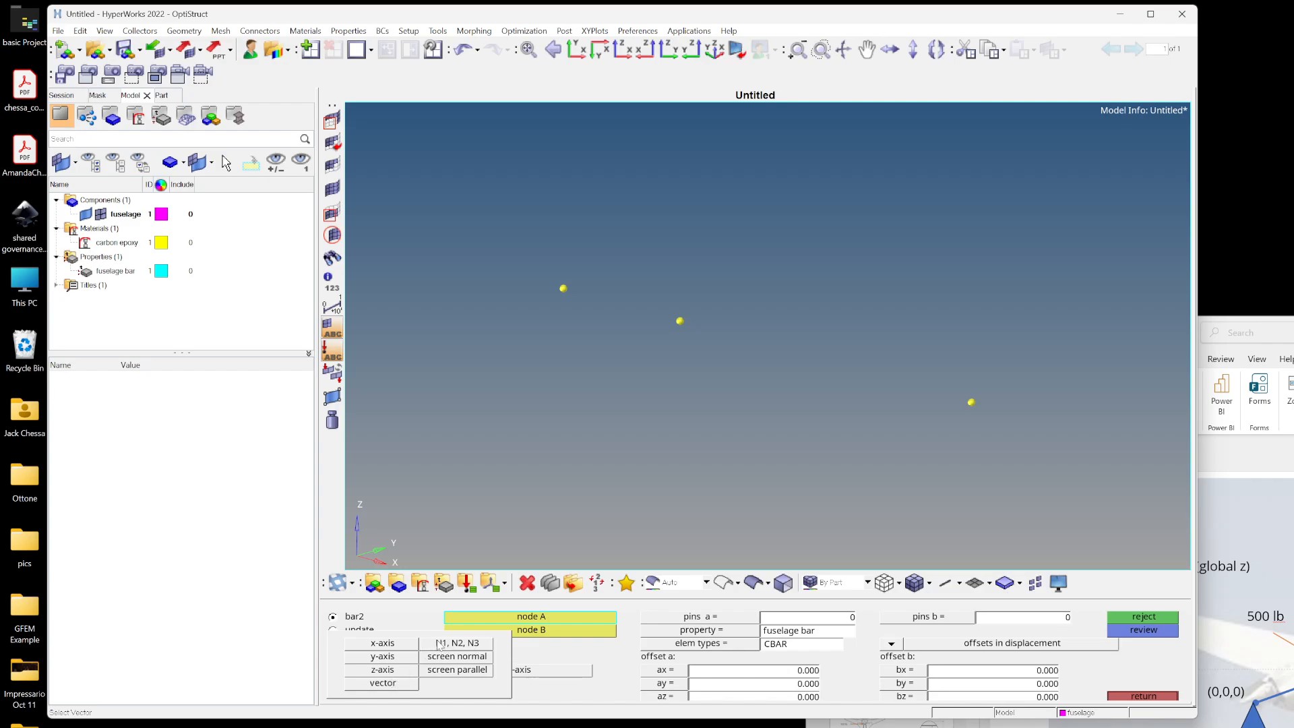
click(382, 670)
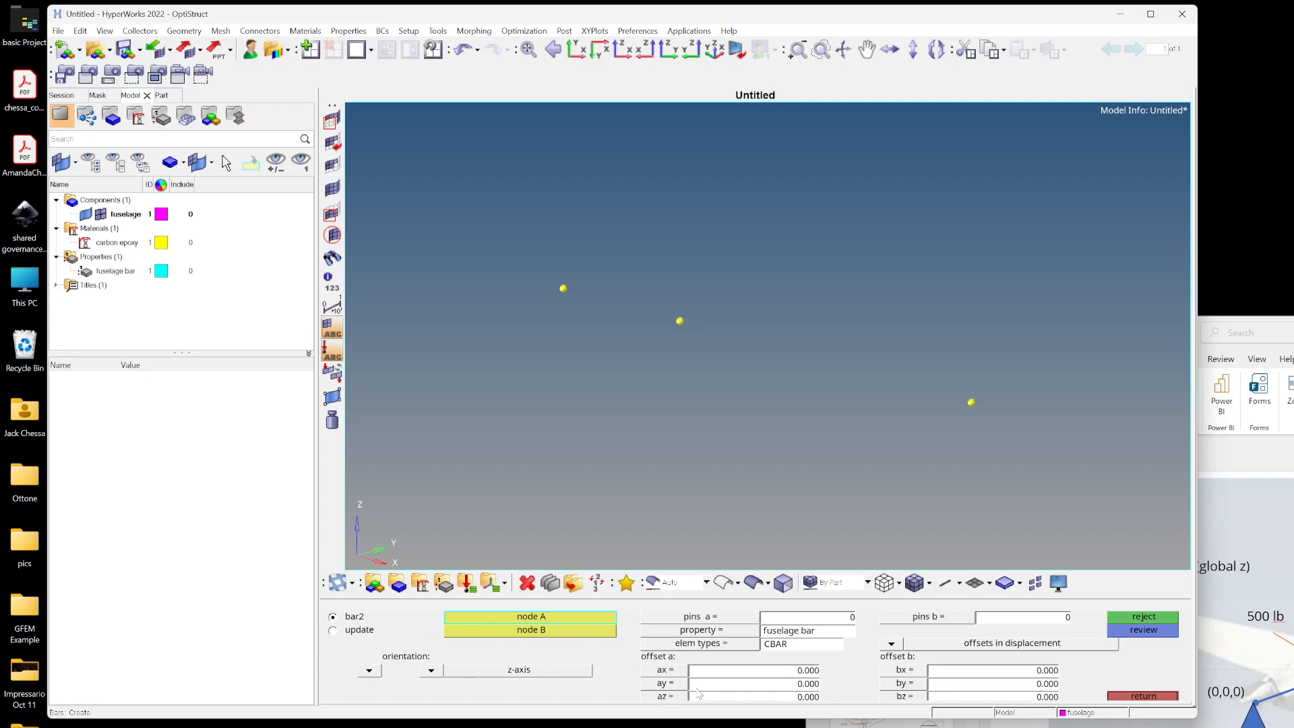
- Create two CBAR elements joining the three nodes end to end along the fuselage and finish bar creation
click(563, 289)
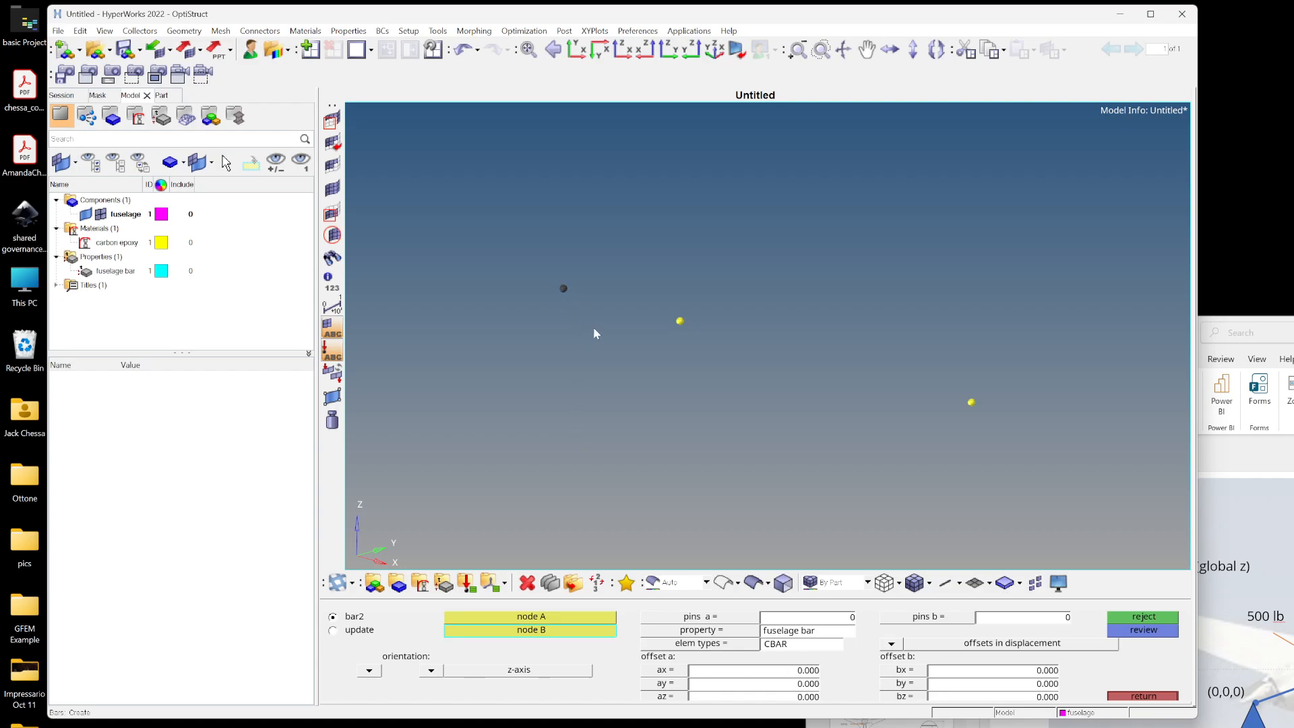
click(680, 322)
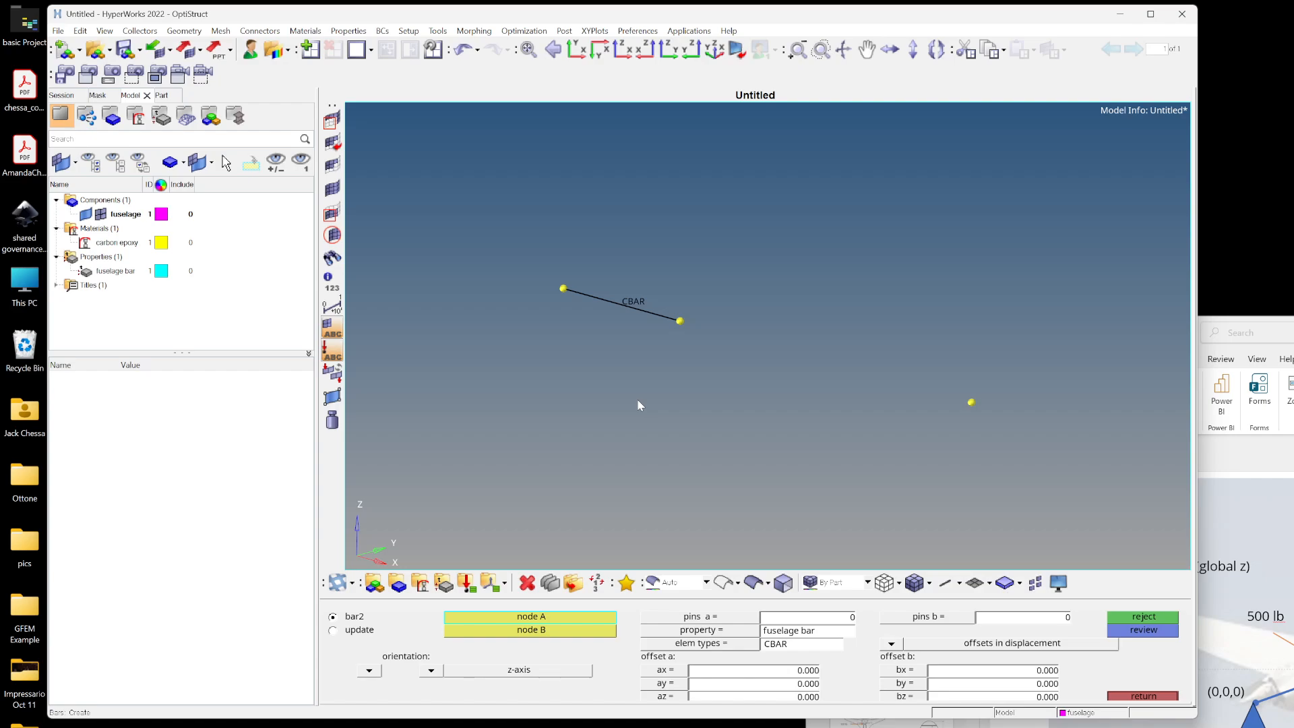
click(684, 319)
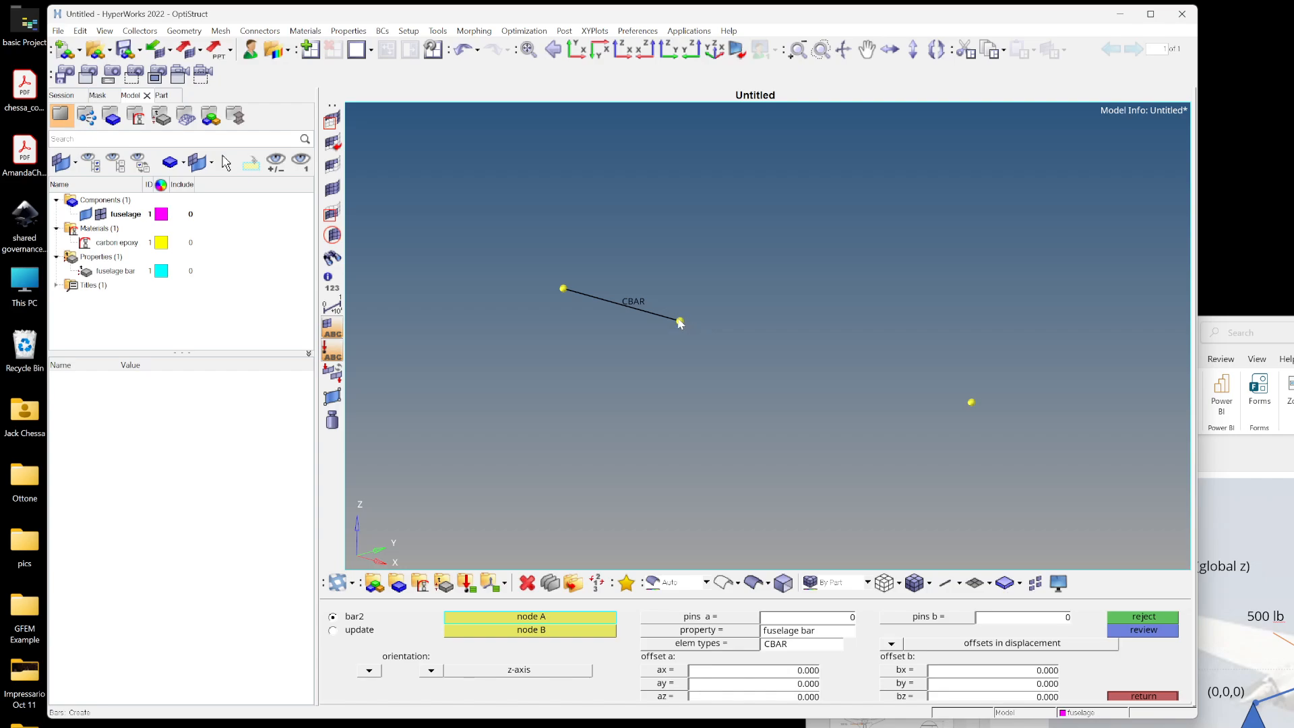
click(969, 403)
click(1138, 695)
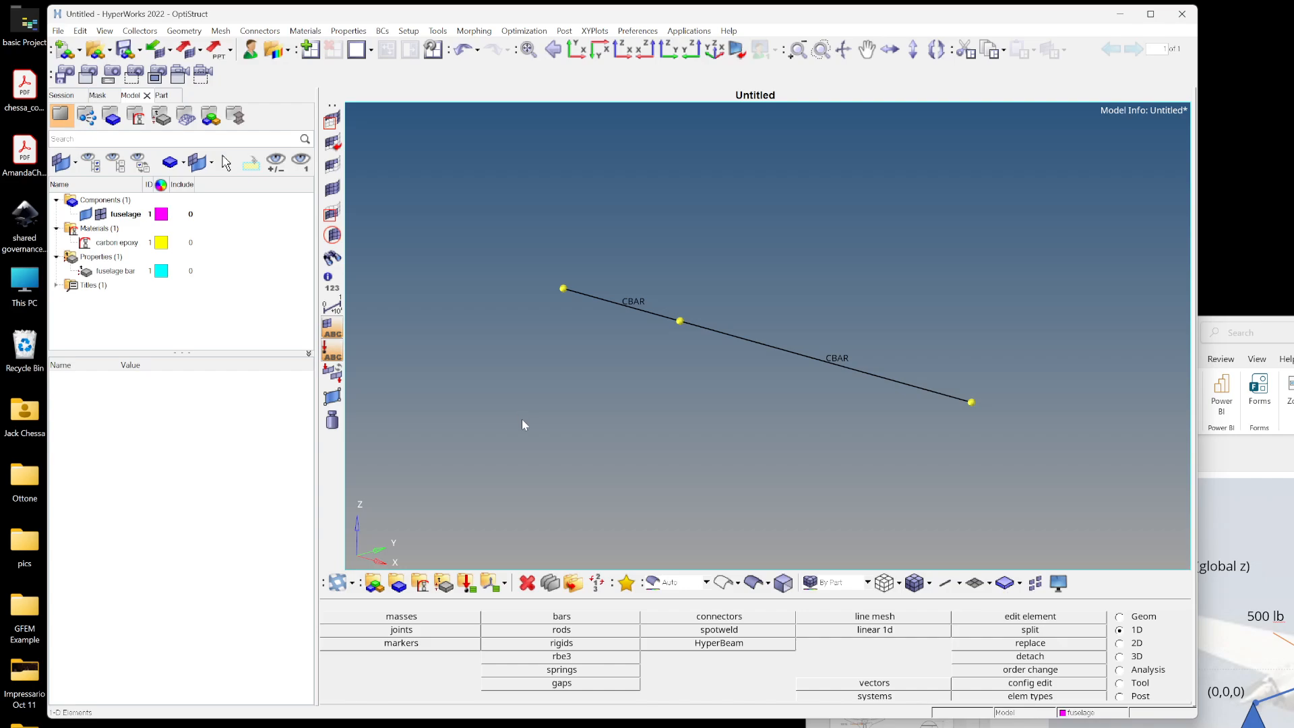
- Color the elements by component and clear all temporary nodes from the model
click(867, 582)
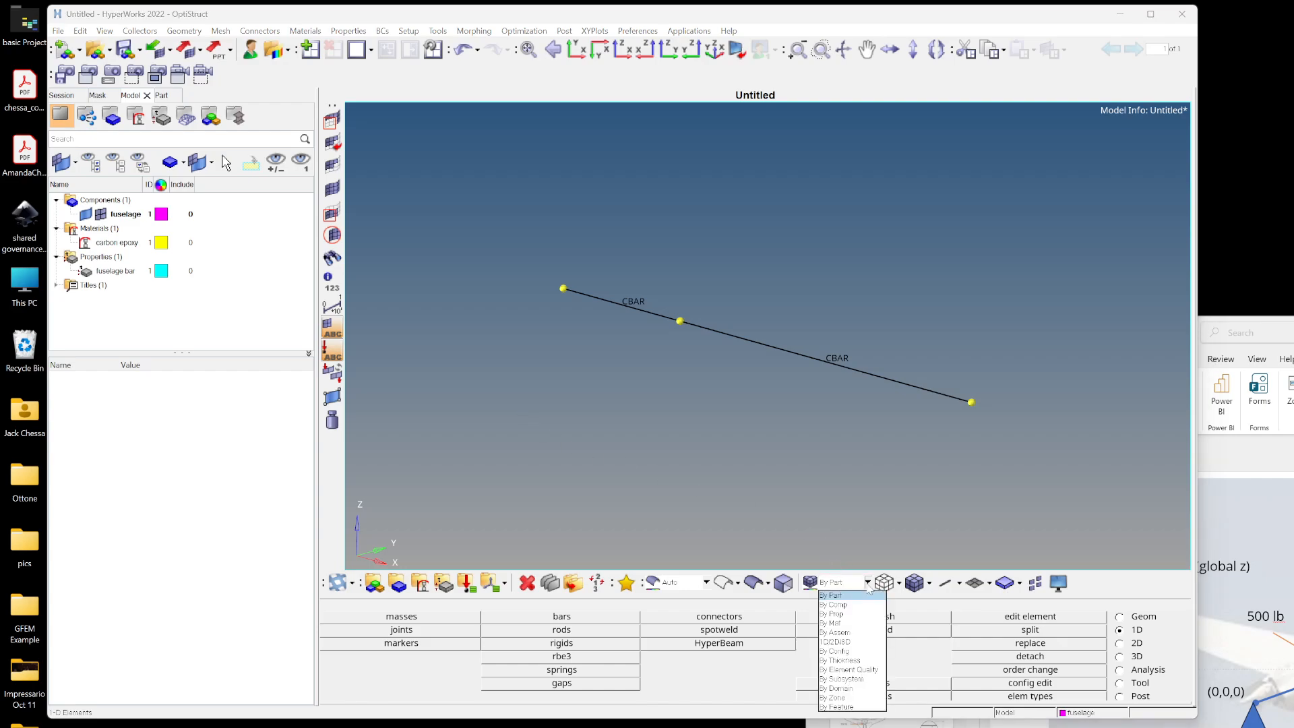
click(837, 604)
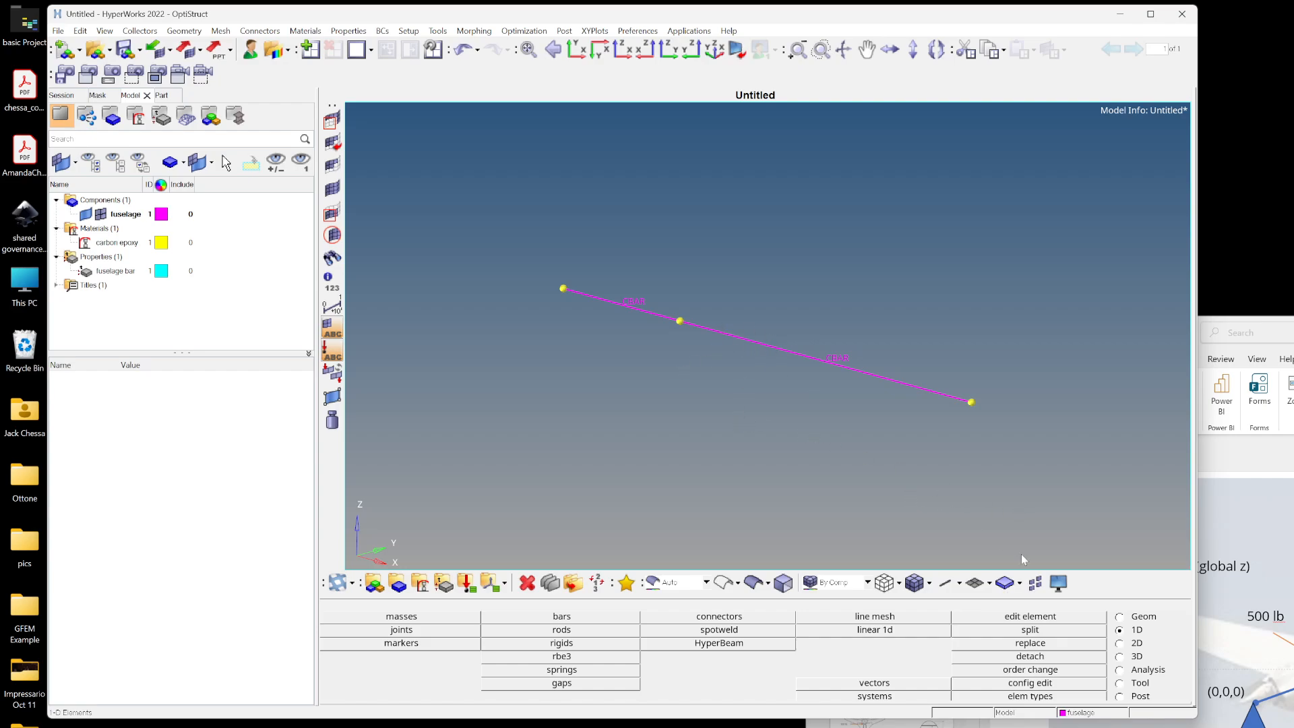
click(1143, 618)
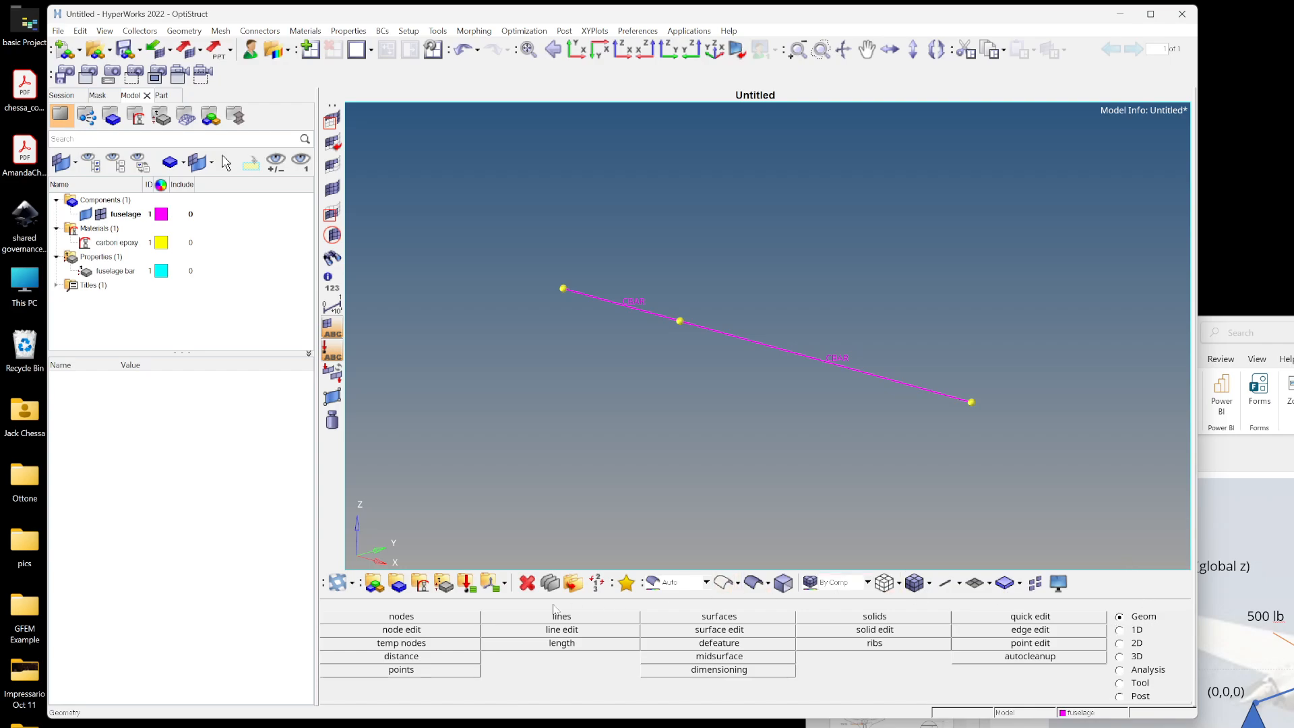
click(419, 644)
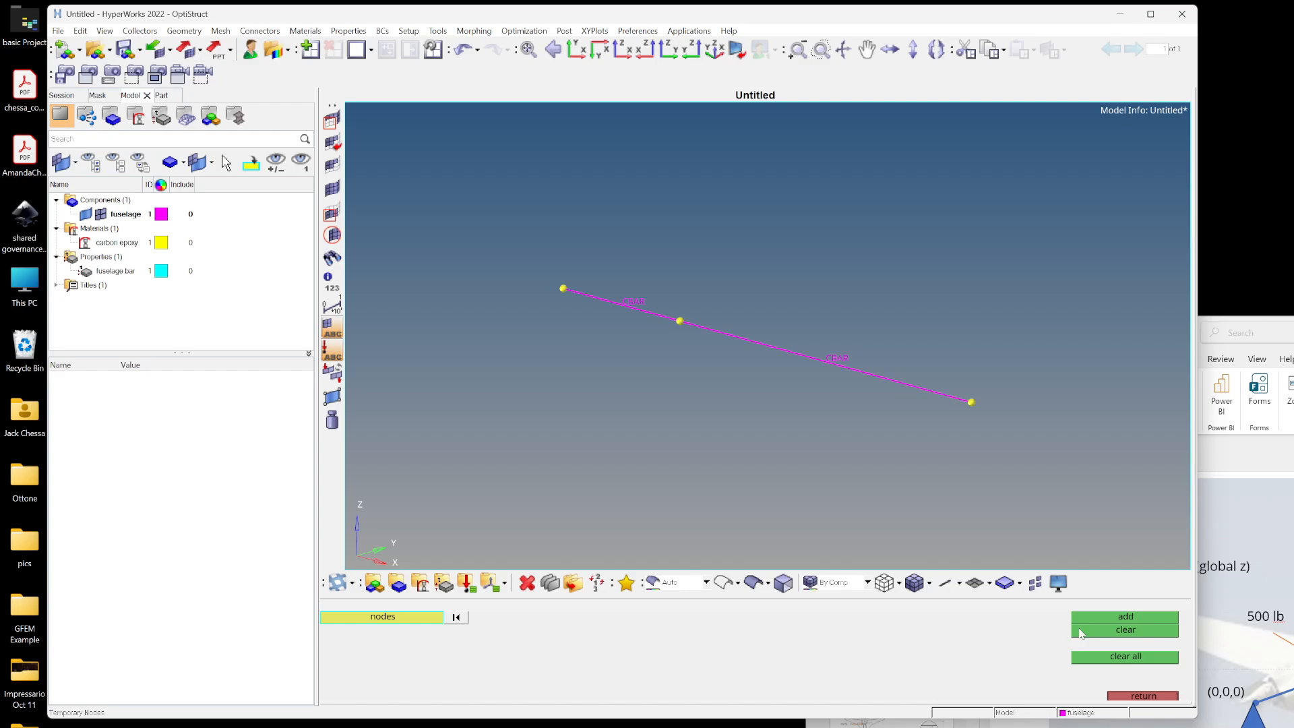
click(1117, 662)
click(1132, 695)
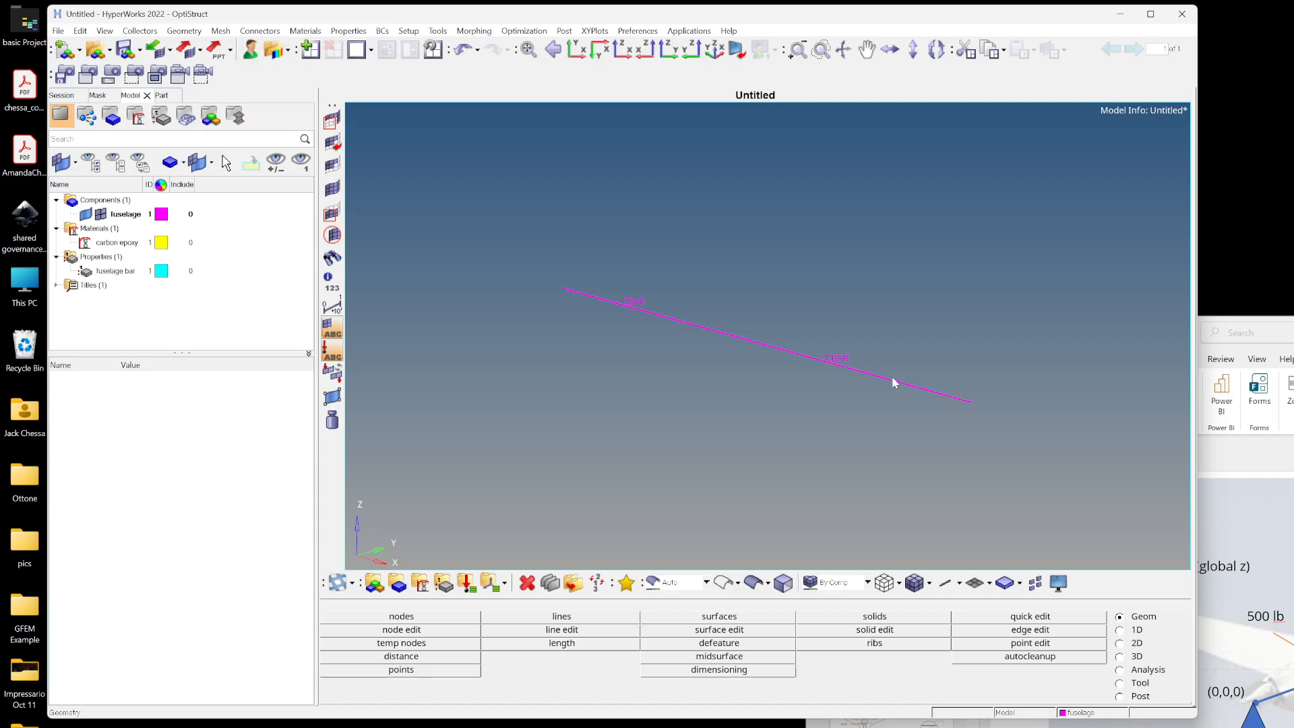
- Save the model as model01.hm in the 01_Fuselage_example folder under Classes, AERO 3323 Aerospace Structures I, FEA_Examples_Lecture, CBAR Examples
click(124, 49)
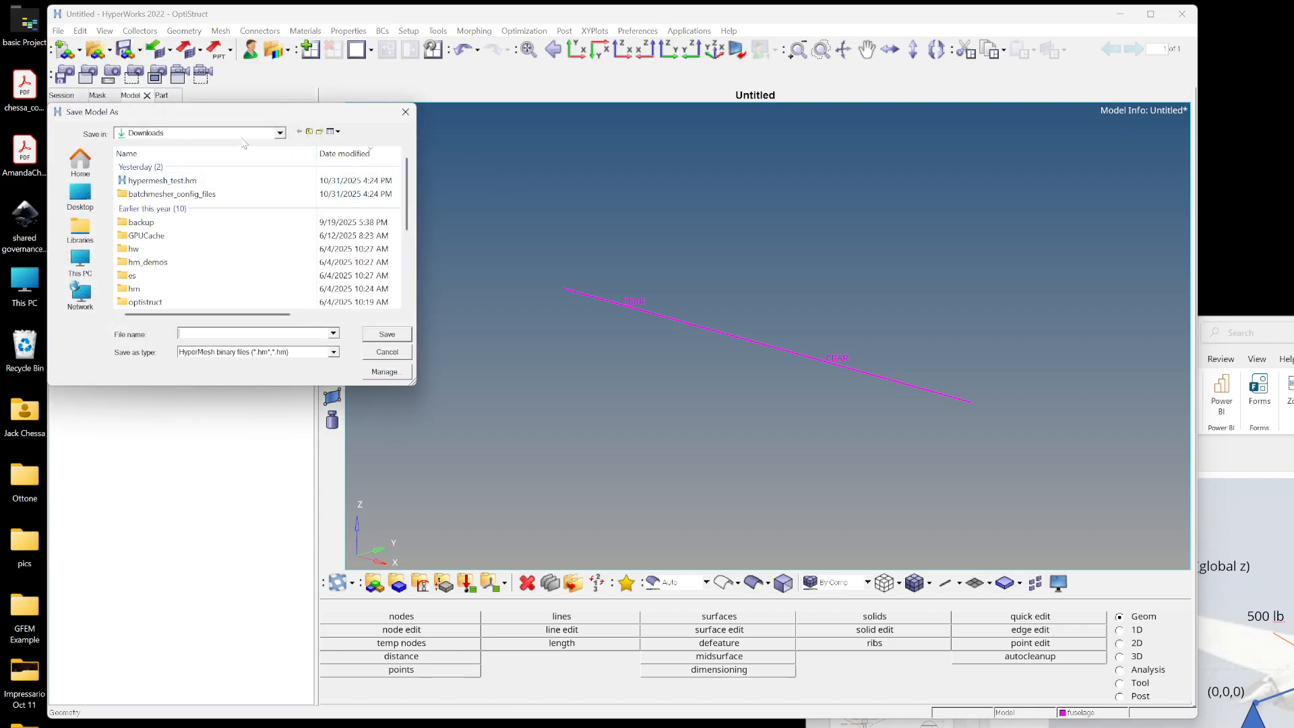
click(244, 134)
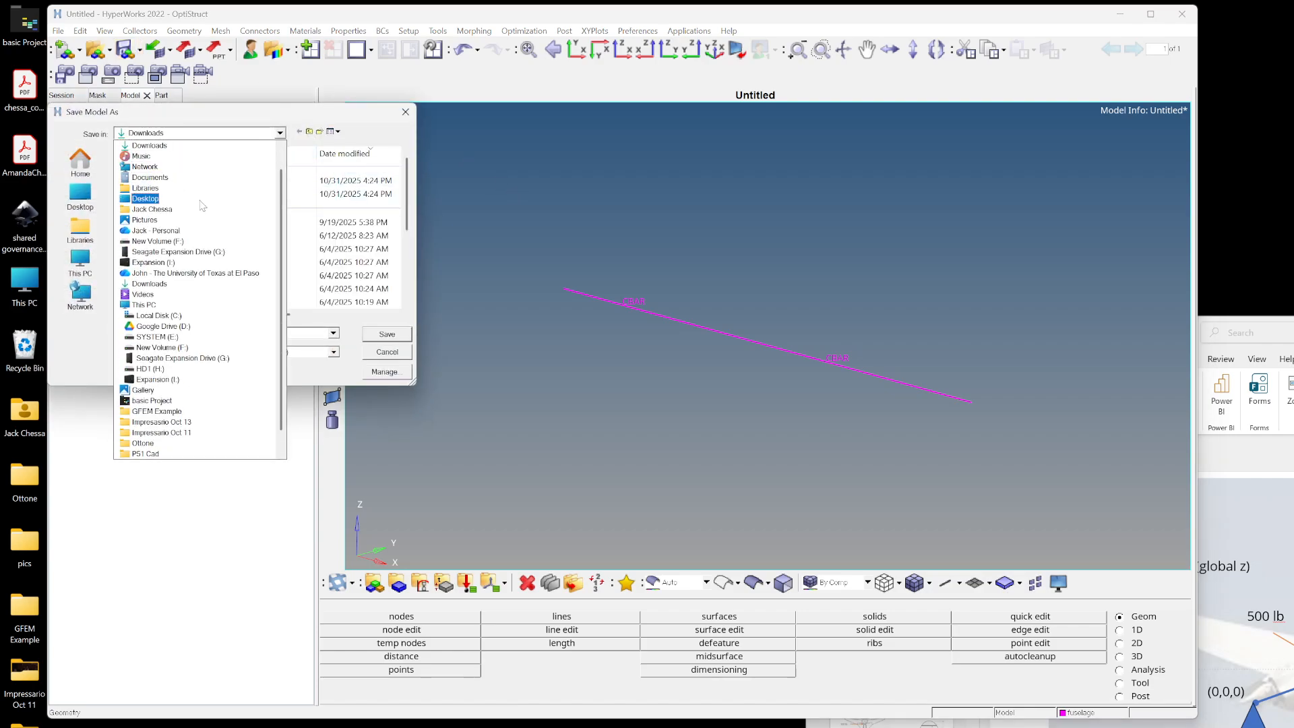
click(197, 273)
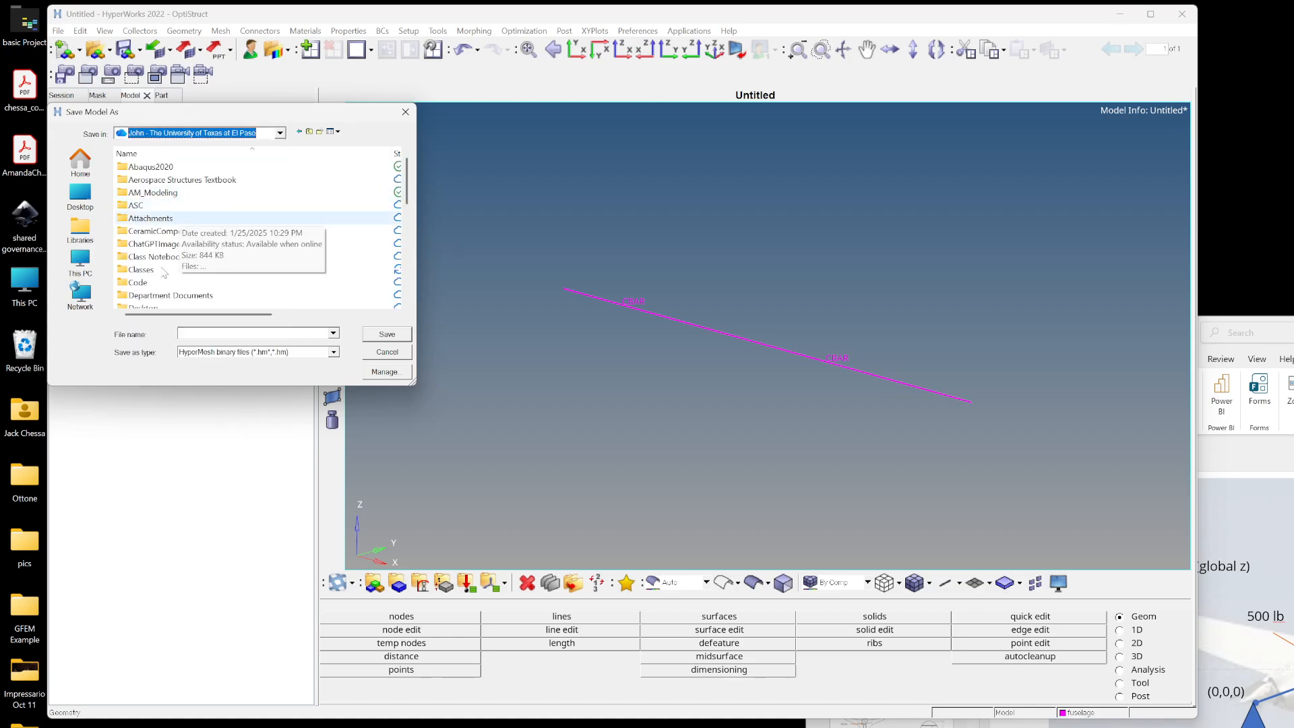
double_click(165, 270)
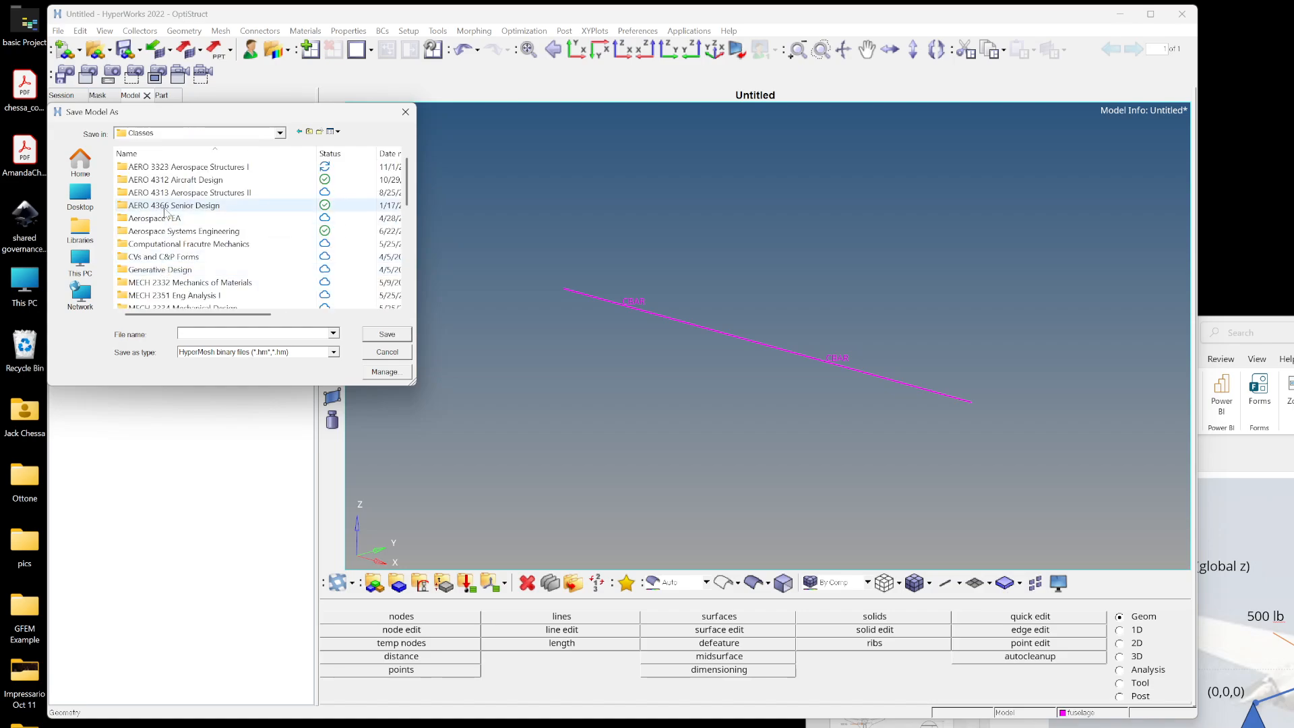
double_click(177, 167)
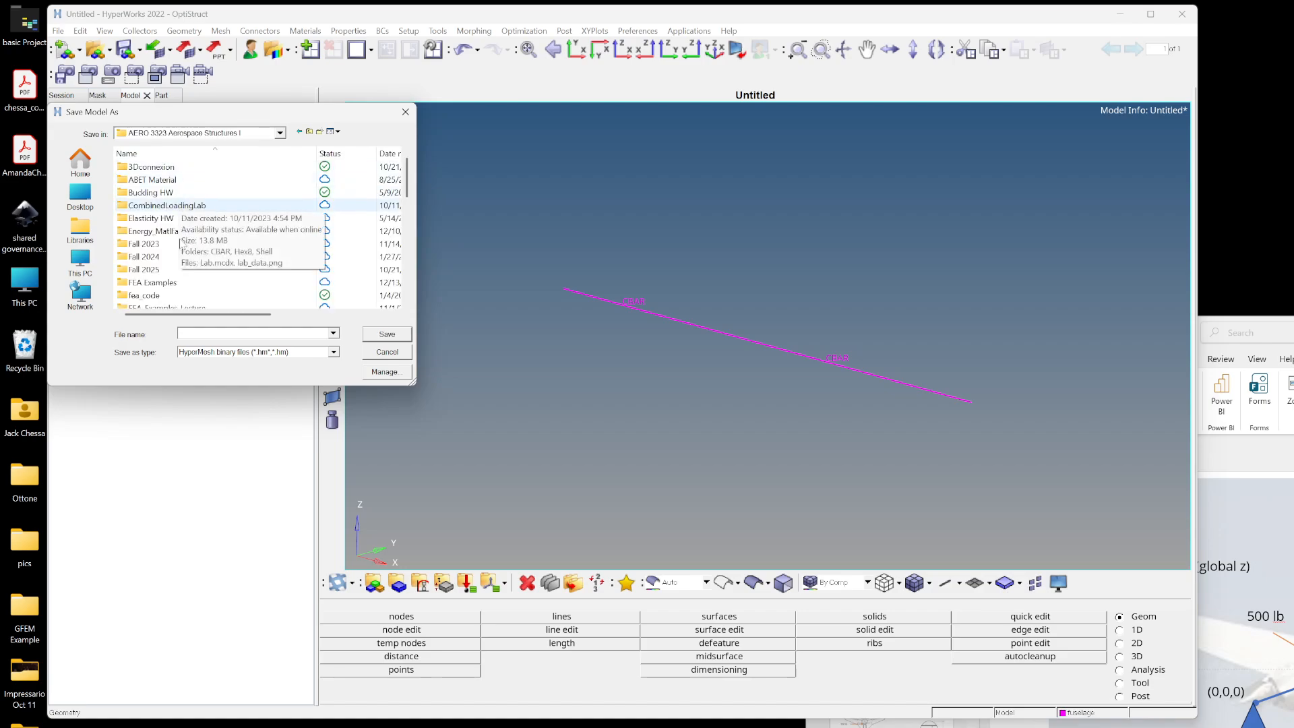
scroll(176, 246, down, 1)
double_click(167, 269)
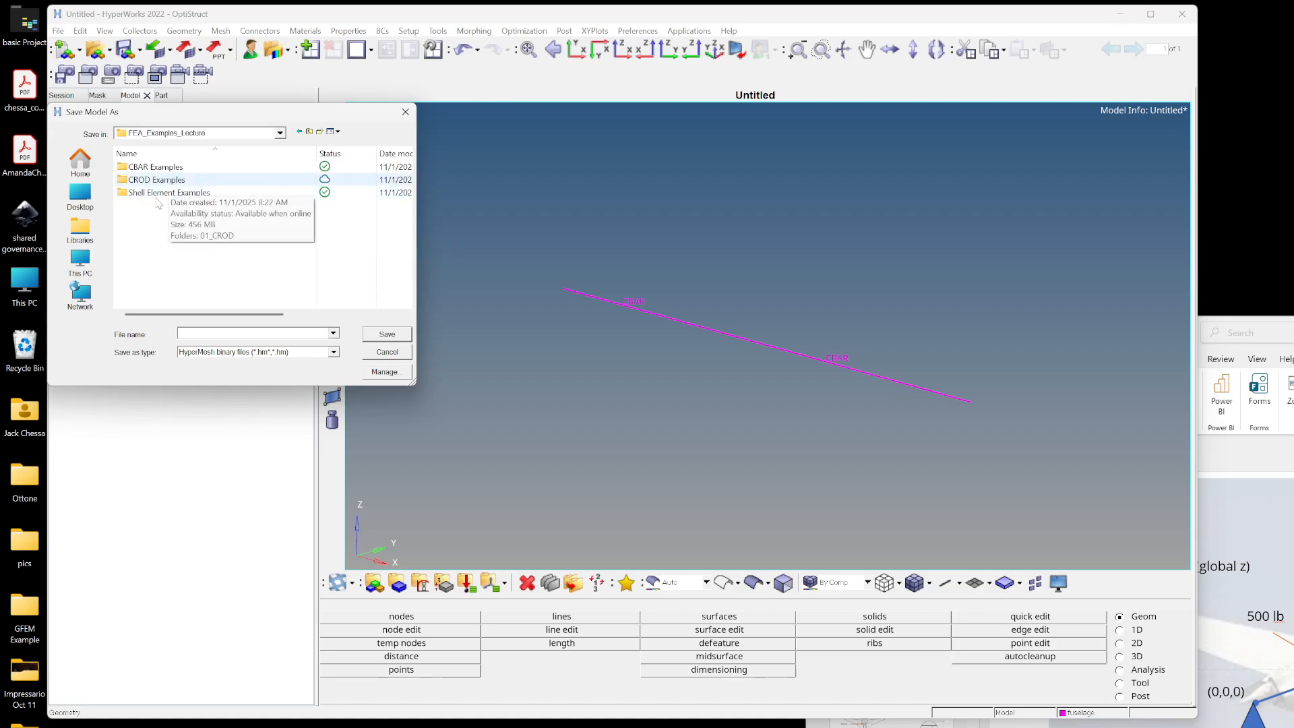
double_click(148, 170)
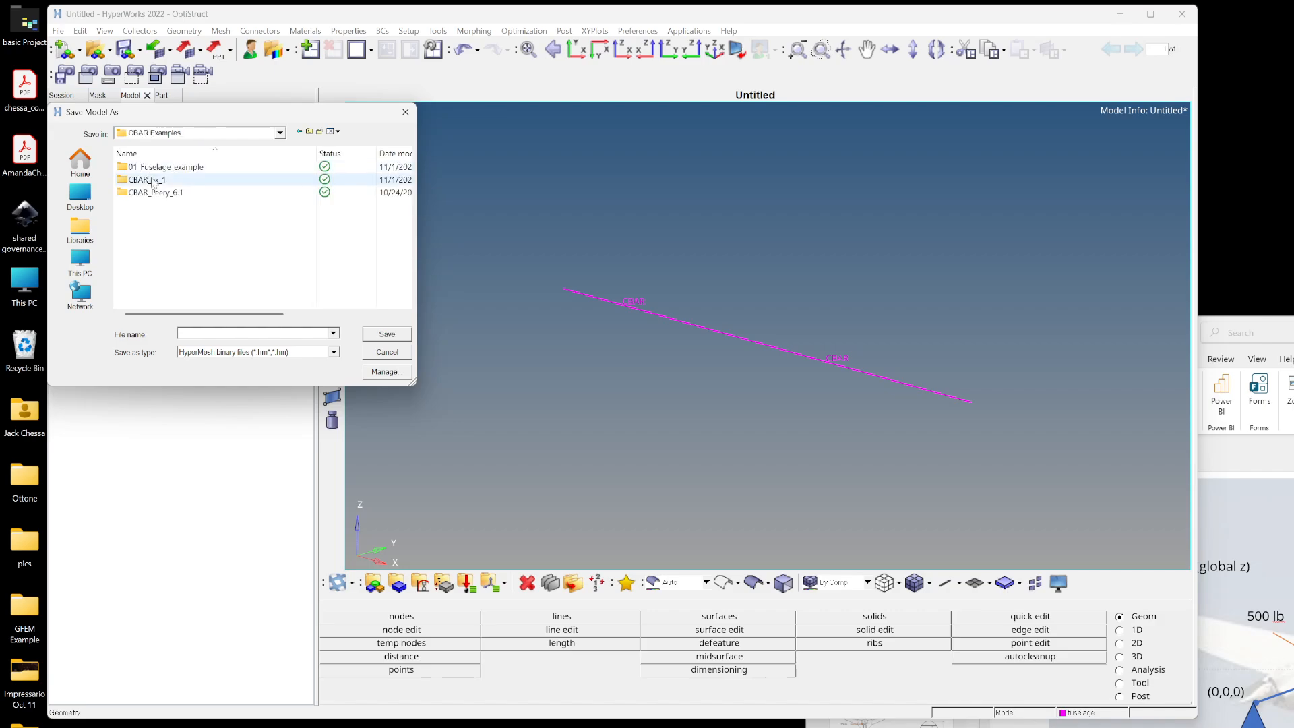
double_click(168, 169)
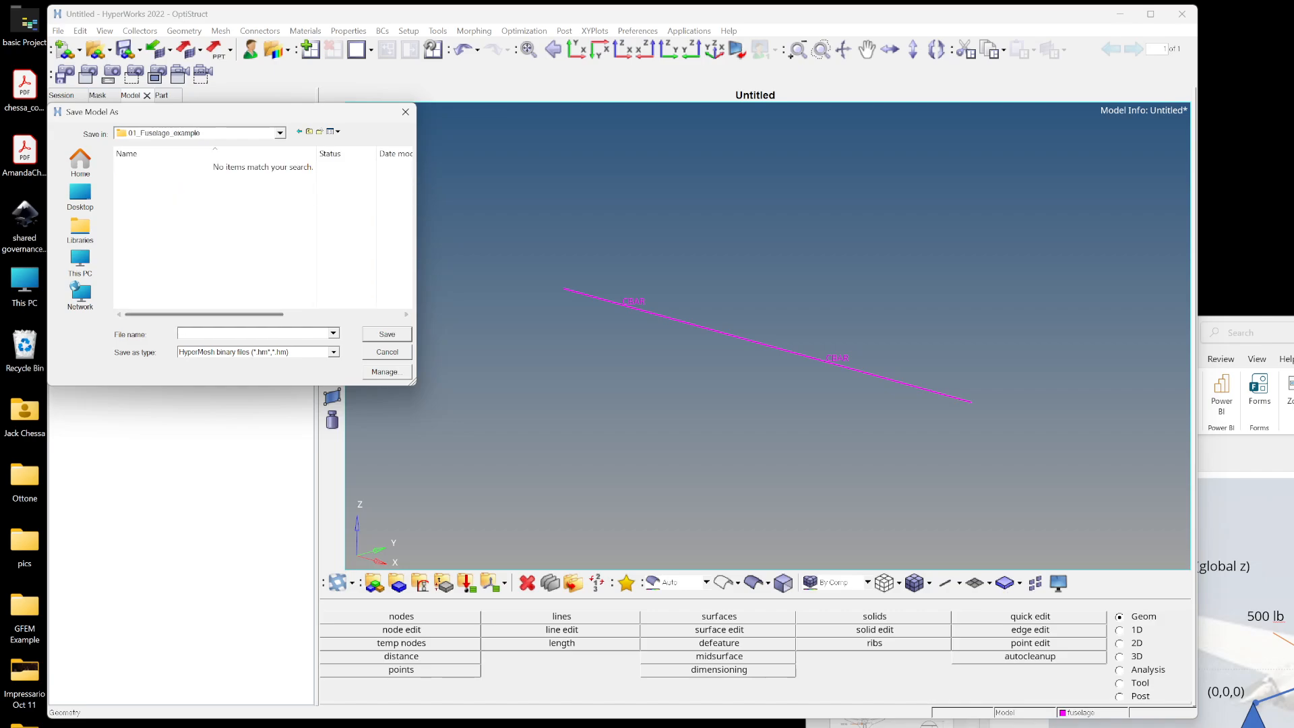
text(model01)
text(m)
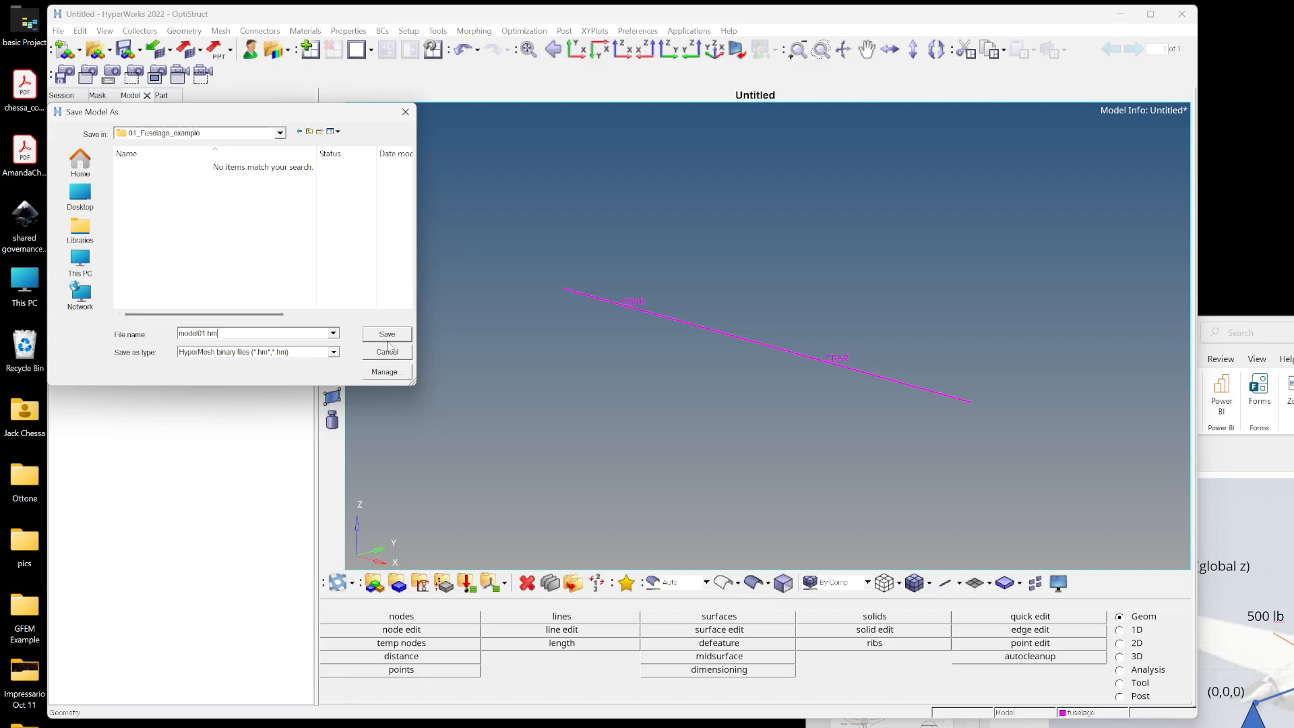
click(394, 335)
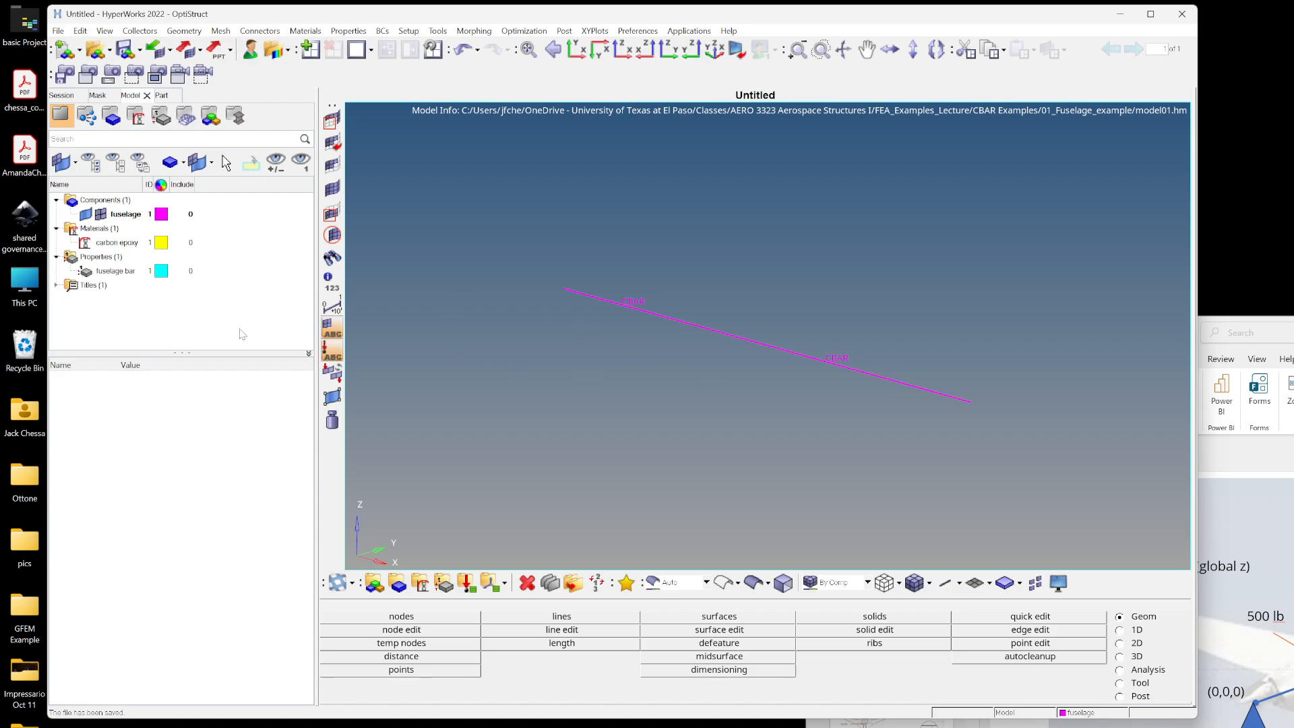
- Check the support and loads on the FEA Model slide in PowerPoint, then create a load collector named SPC in HyperWorks
drag(1293, 348, 814, 100)
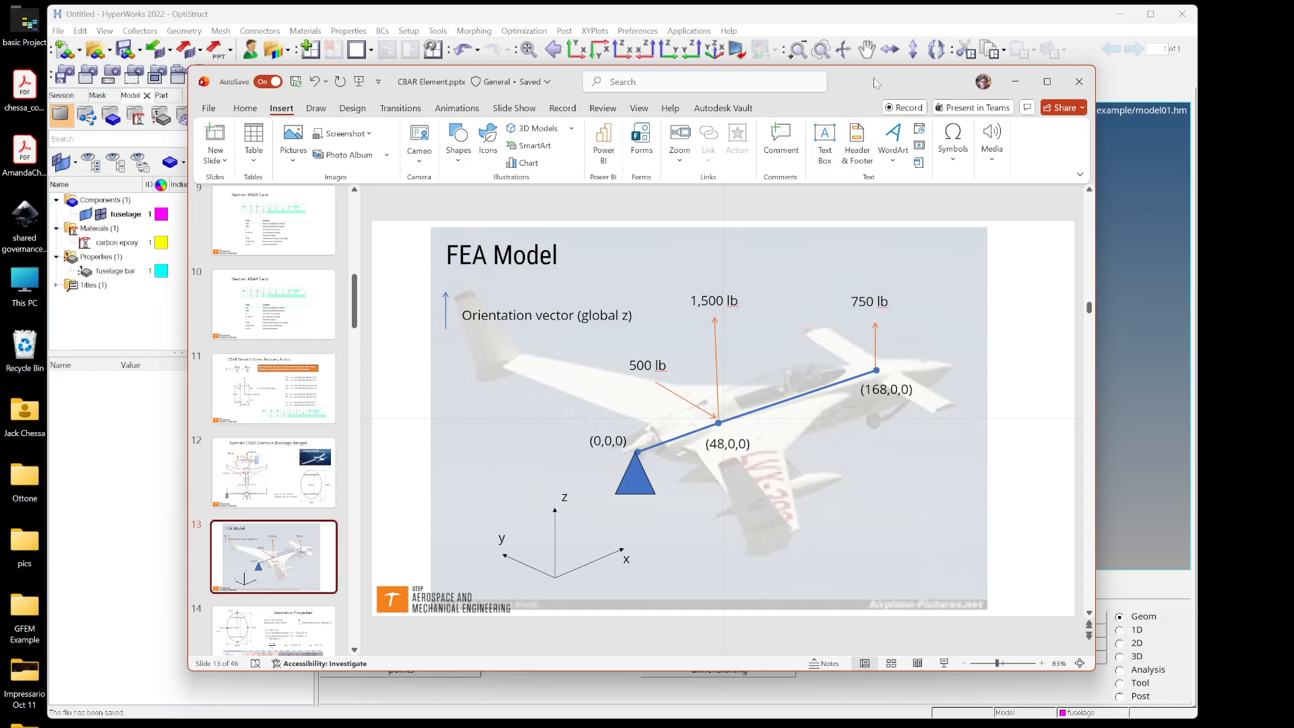
drag(873, 78, 1293, 287)
click(125, 329)
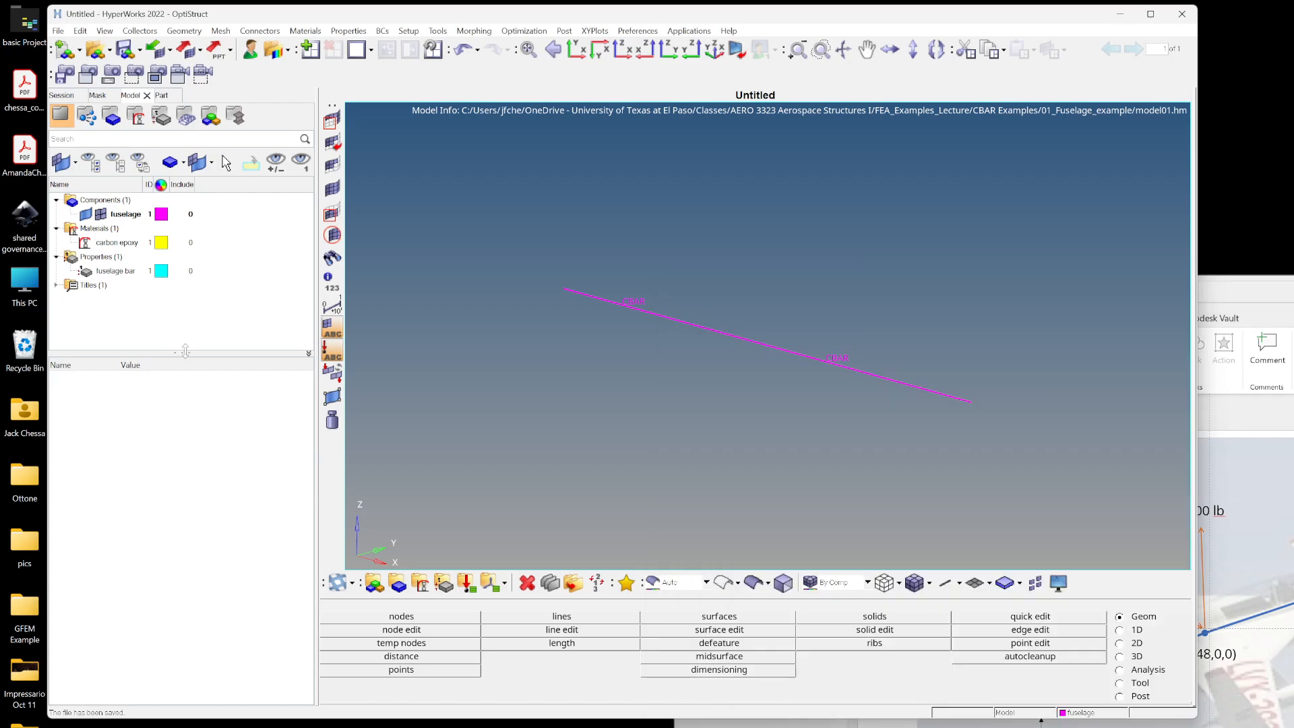
drag(191, 365, 202, 476)
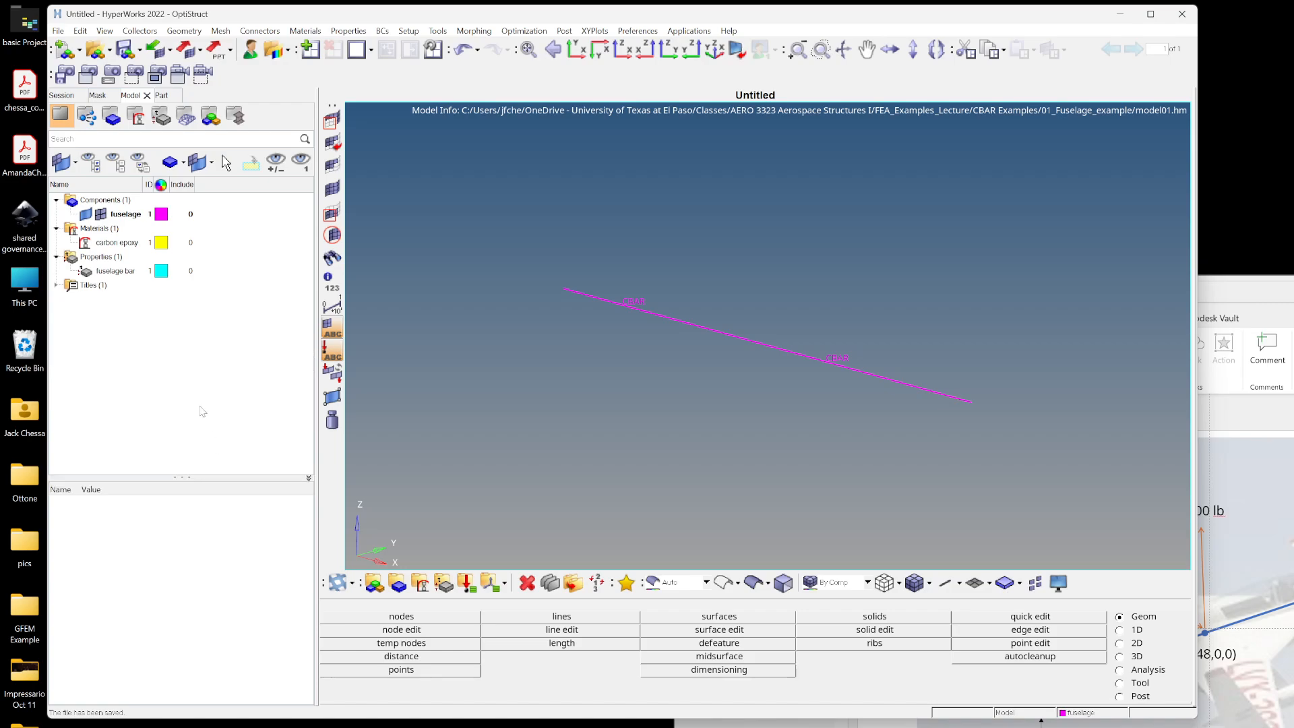
right_click(137, 332)
mouse_move(168, 345)
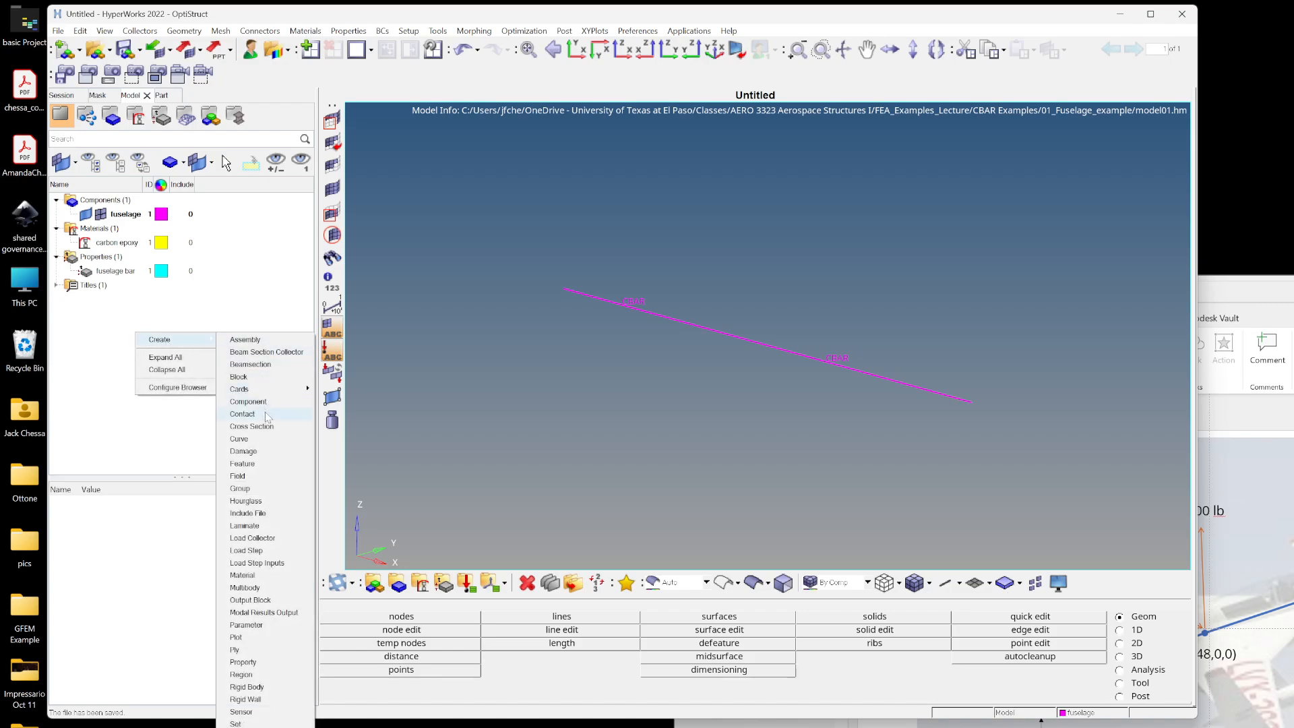
click(252, 539)
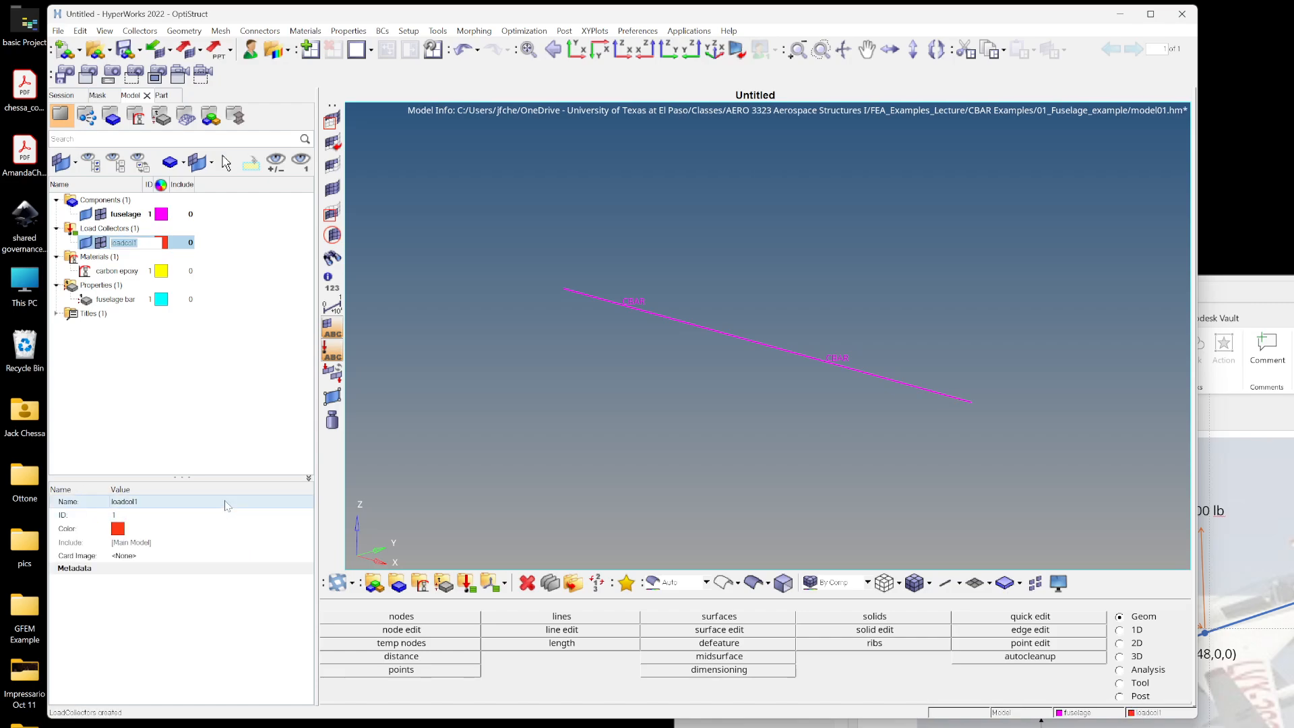
text(SPC)
click(92, 390)
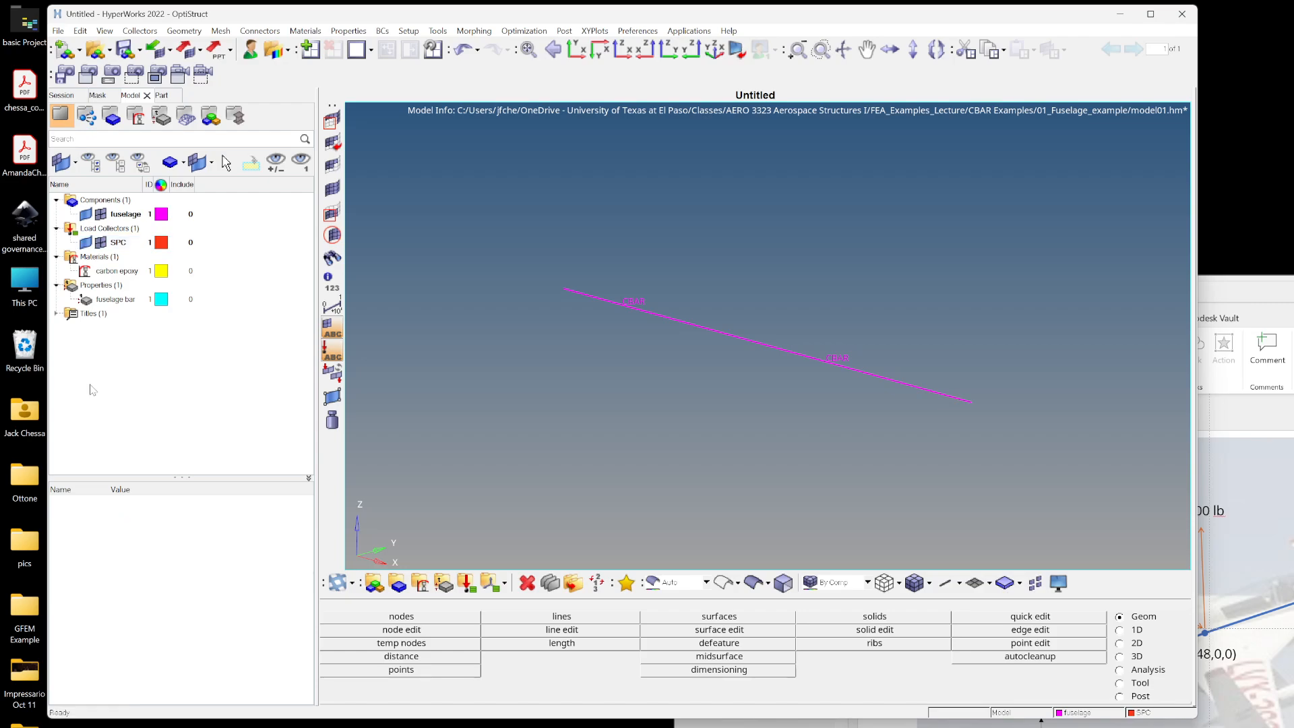
- Create a second load collector in the model and name it Forces
right_click(92, 390)
mouse_move(113, 391)
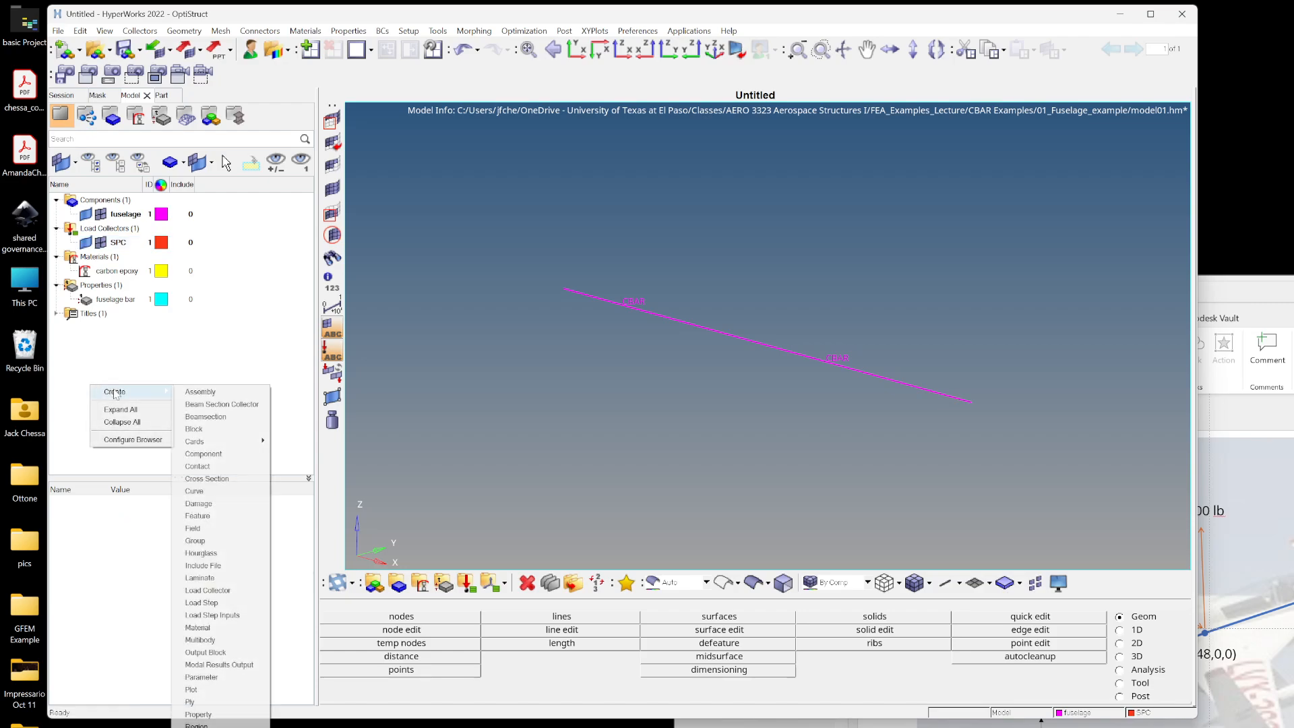
click(230, 590)
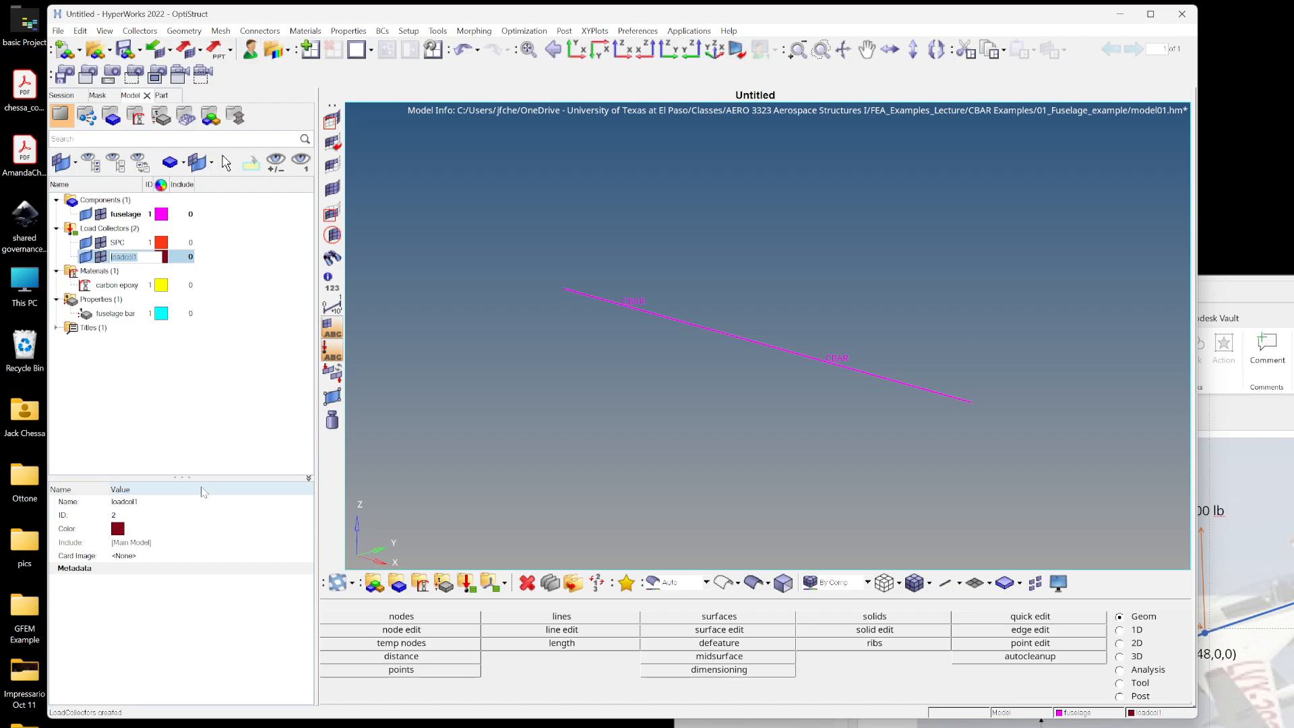
text(Forces)
click(193, 435)
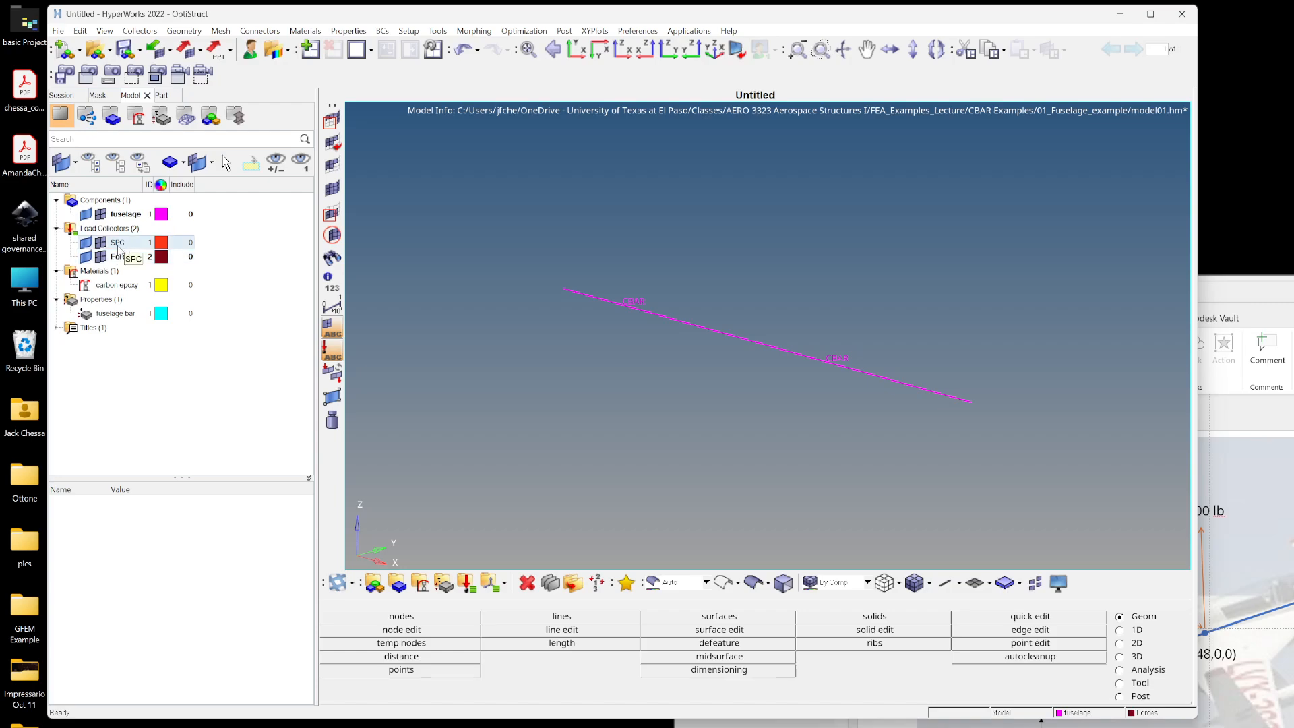
- Make the SPC load collector the current one so that it receives the constraints
click(119, 248)
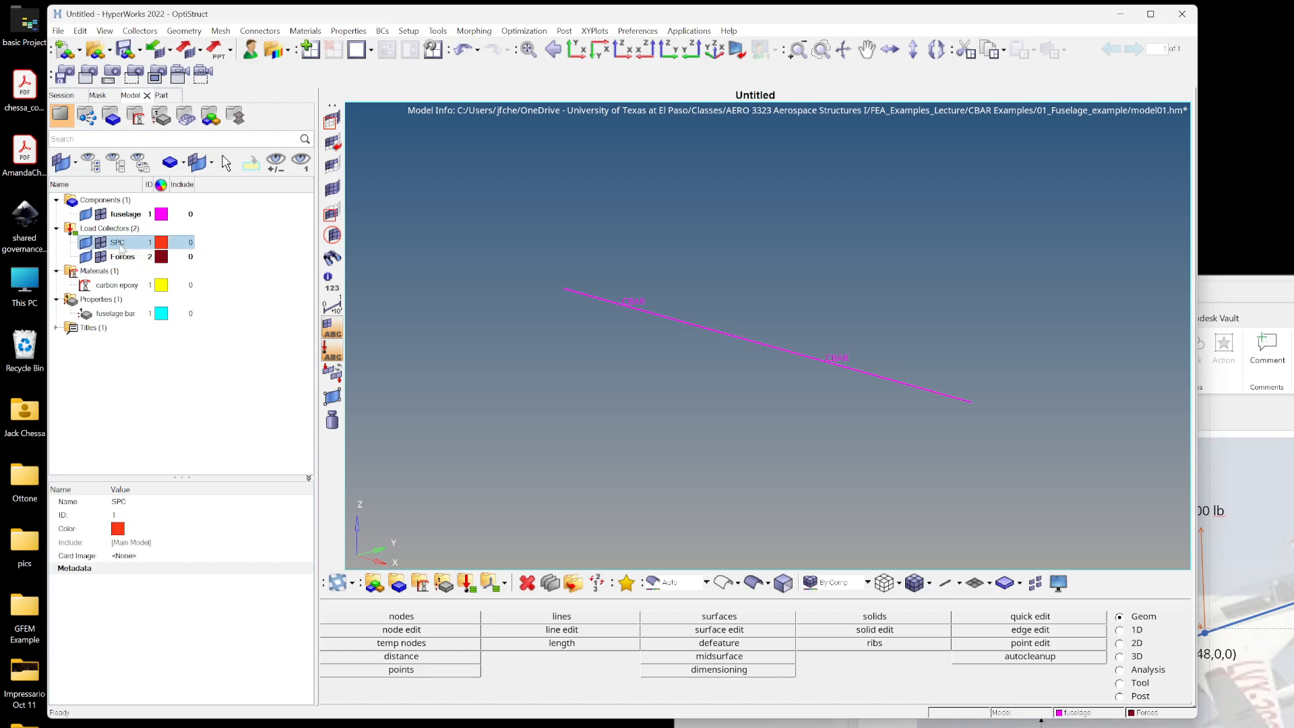
right_click(121, 248)
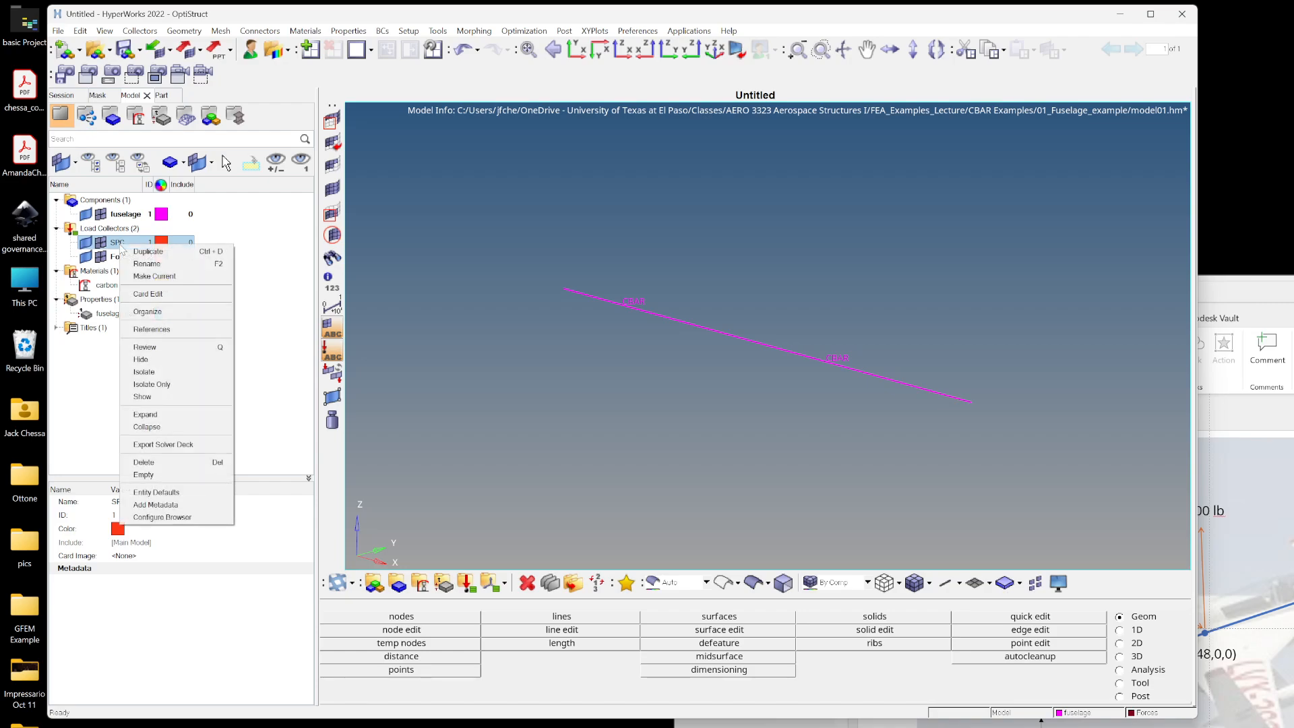
click(167, 277)
click(175, 402)
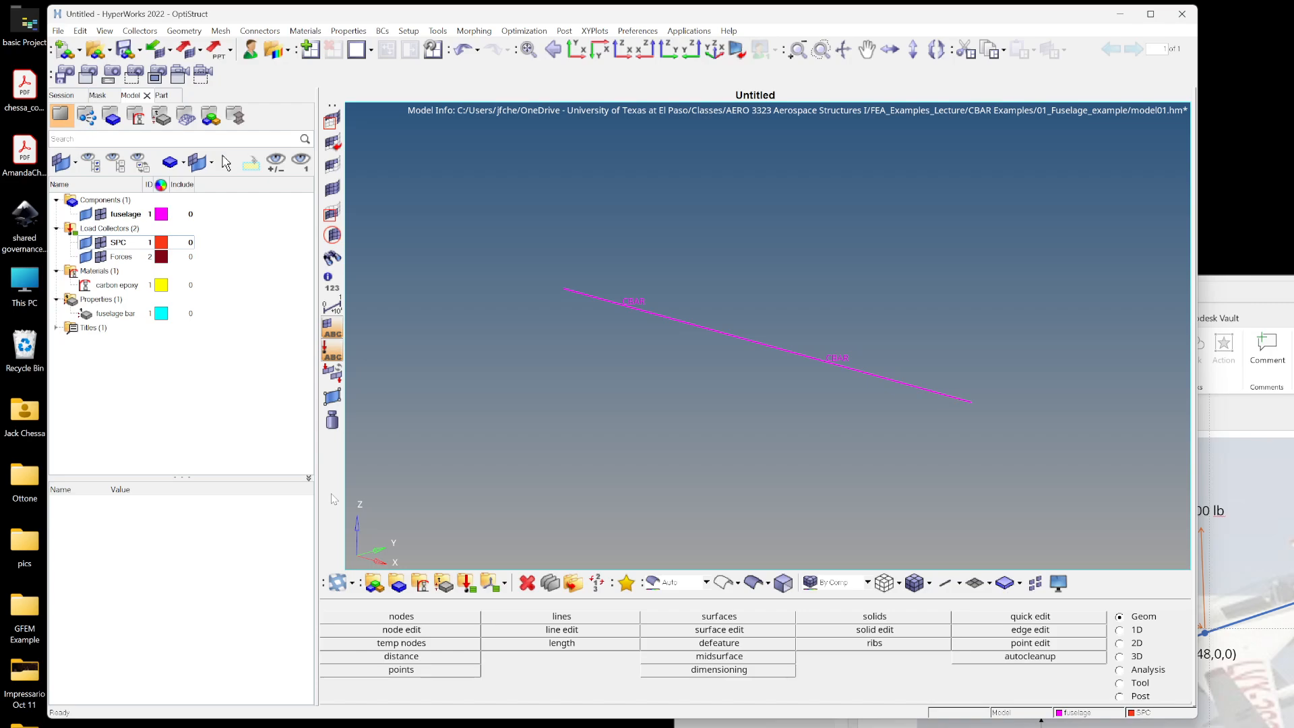
- Create an SPC constraint on the fuselage end node at the origin, fixing dof1 through dof6 at 0
click(1119, 671)
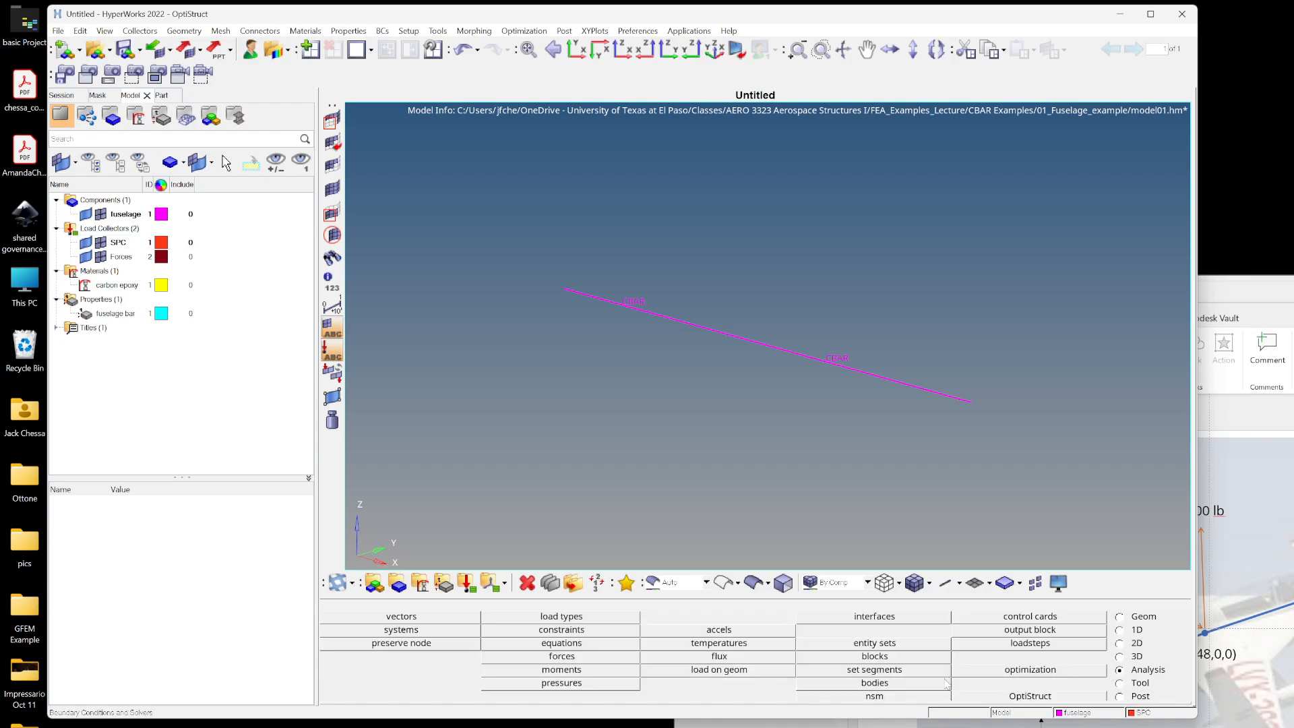
click(562, 630)
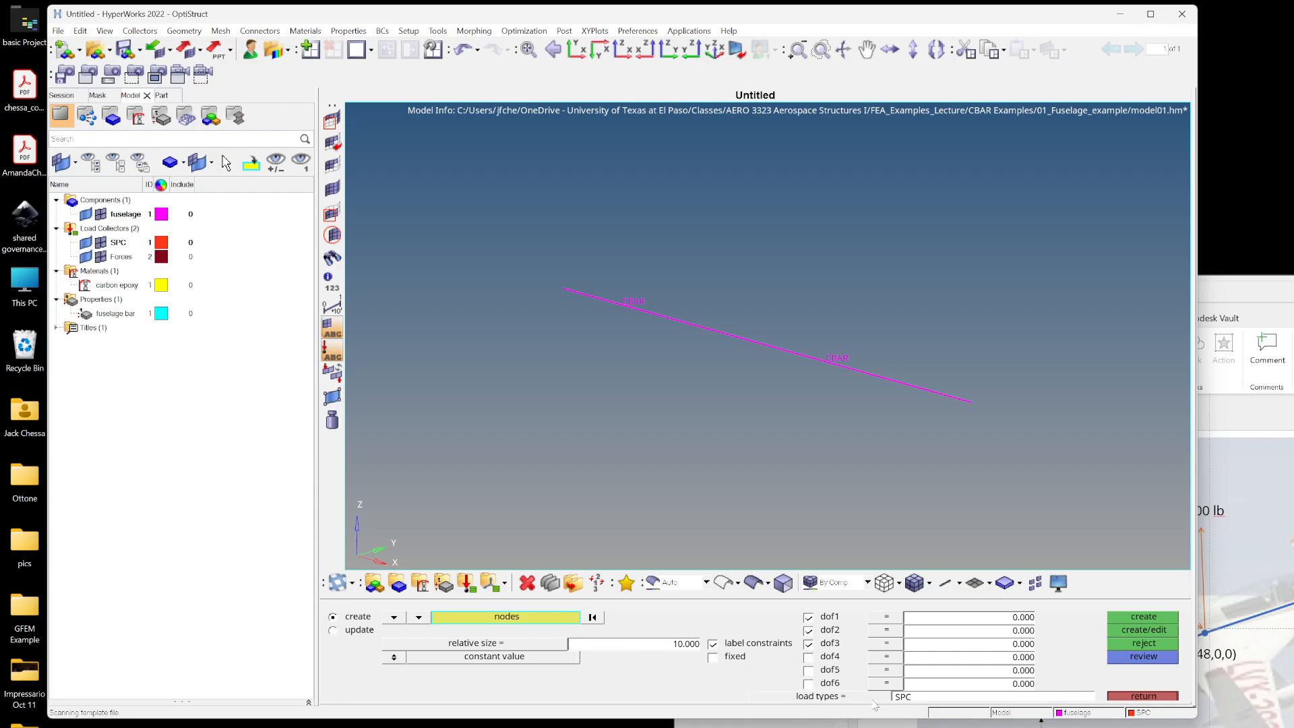
click(808, 657)
click(808, 671)
click(564, 290)
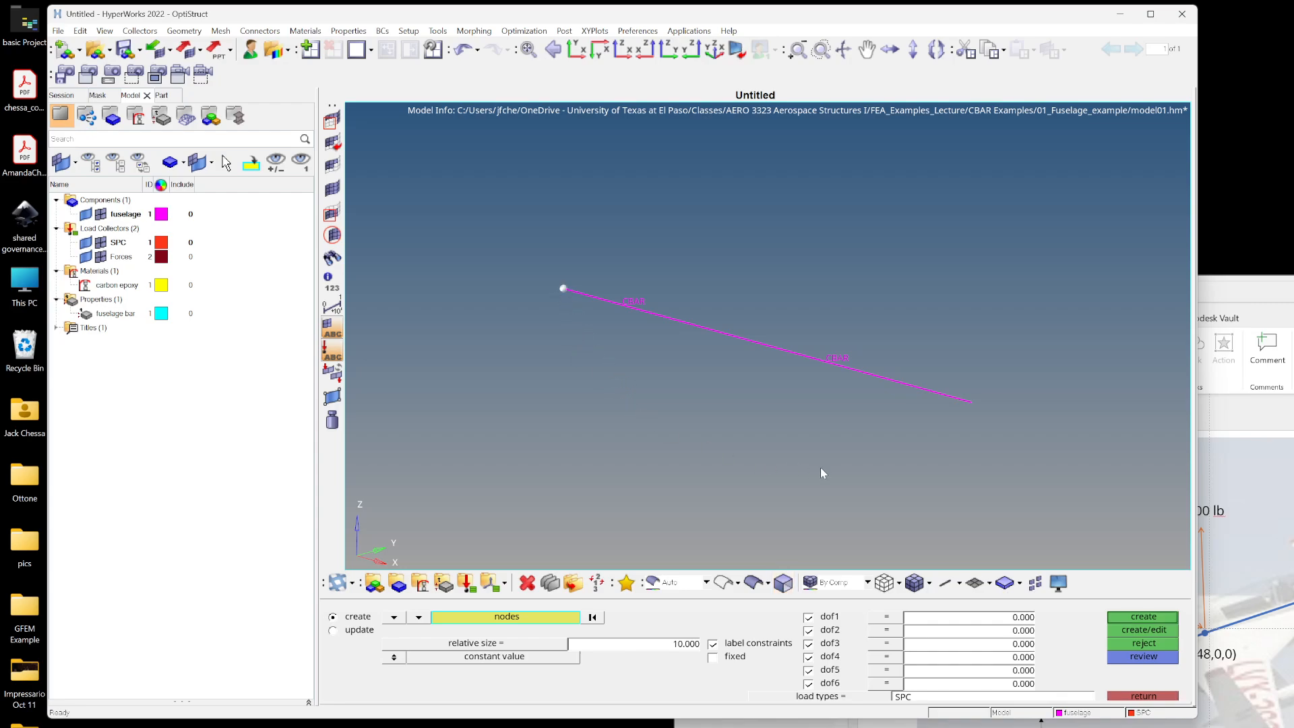
click(1144, 616)
click(1160, 696)
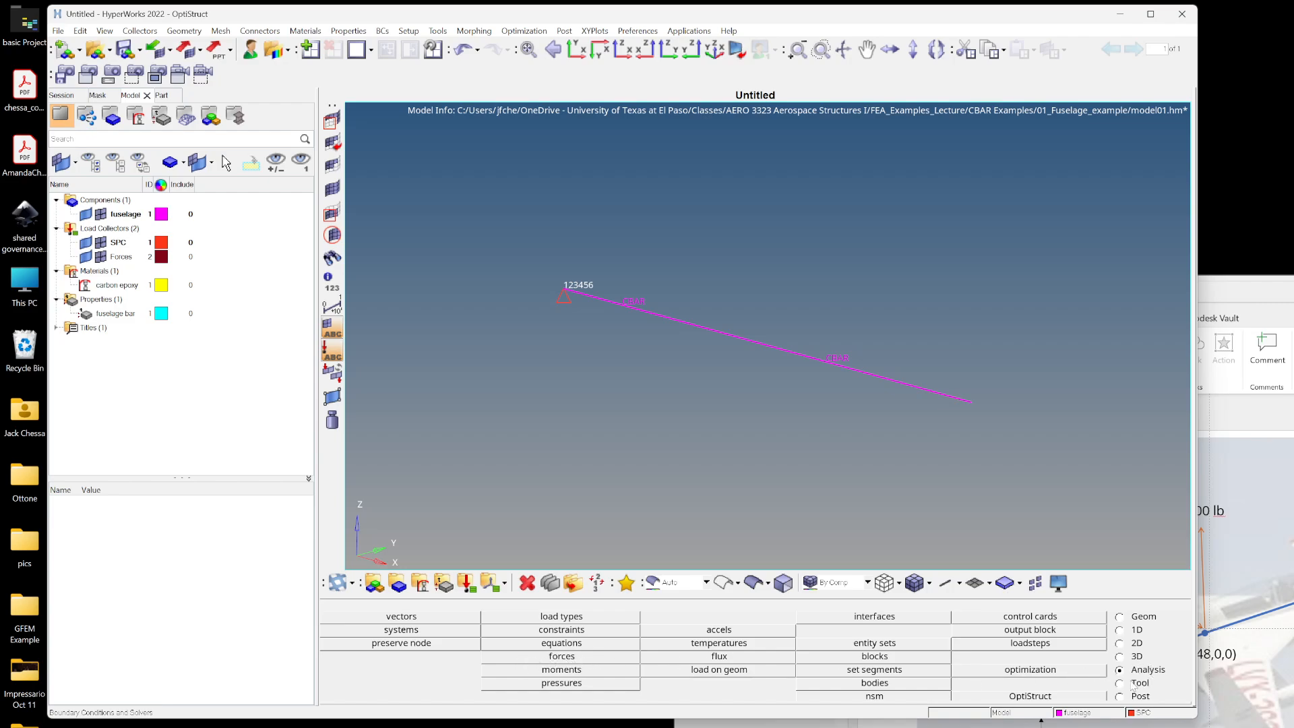
- Create a force of magnitude 750 along the z-axis on the fuselage's free end node
click(587, 658)
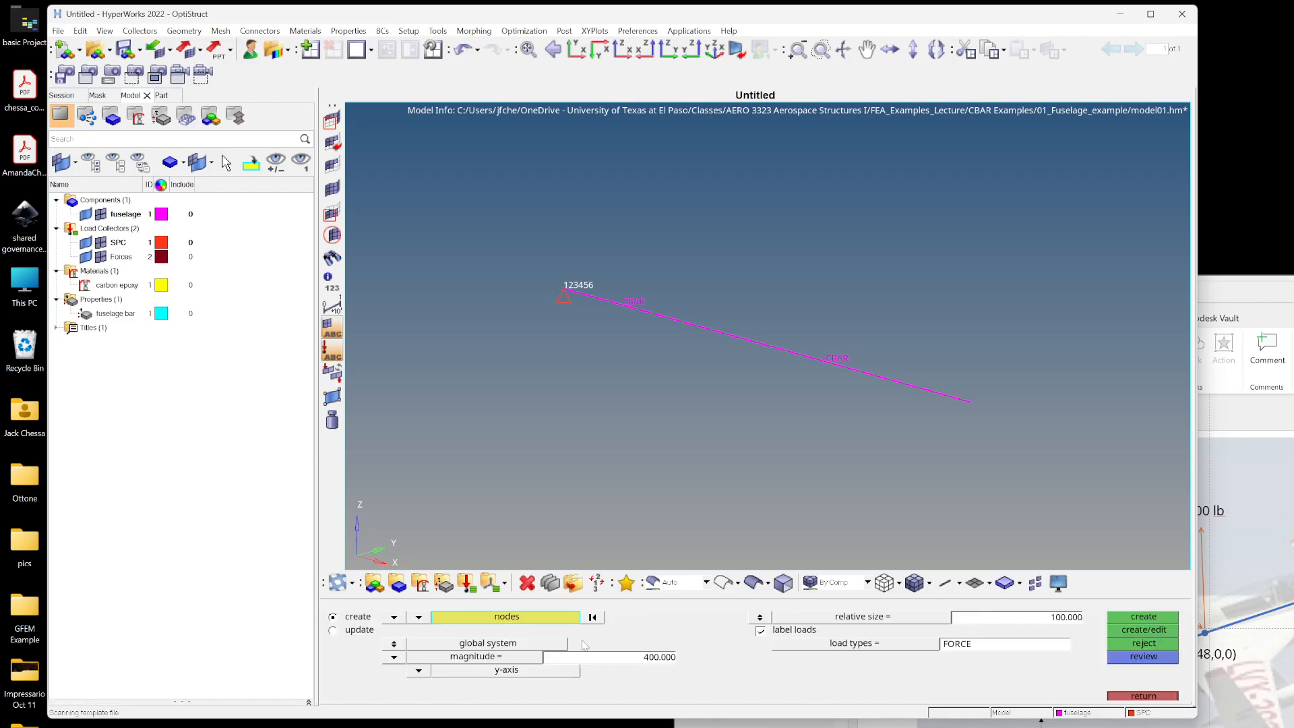
click(631, 659)
text(750)
click(418, 670)
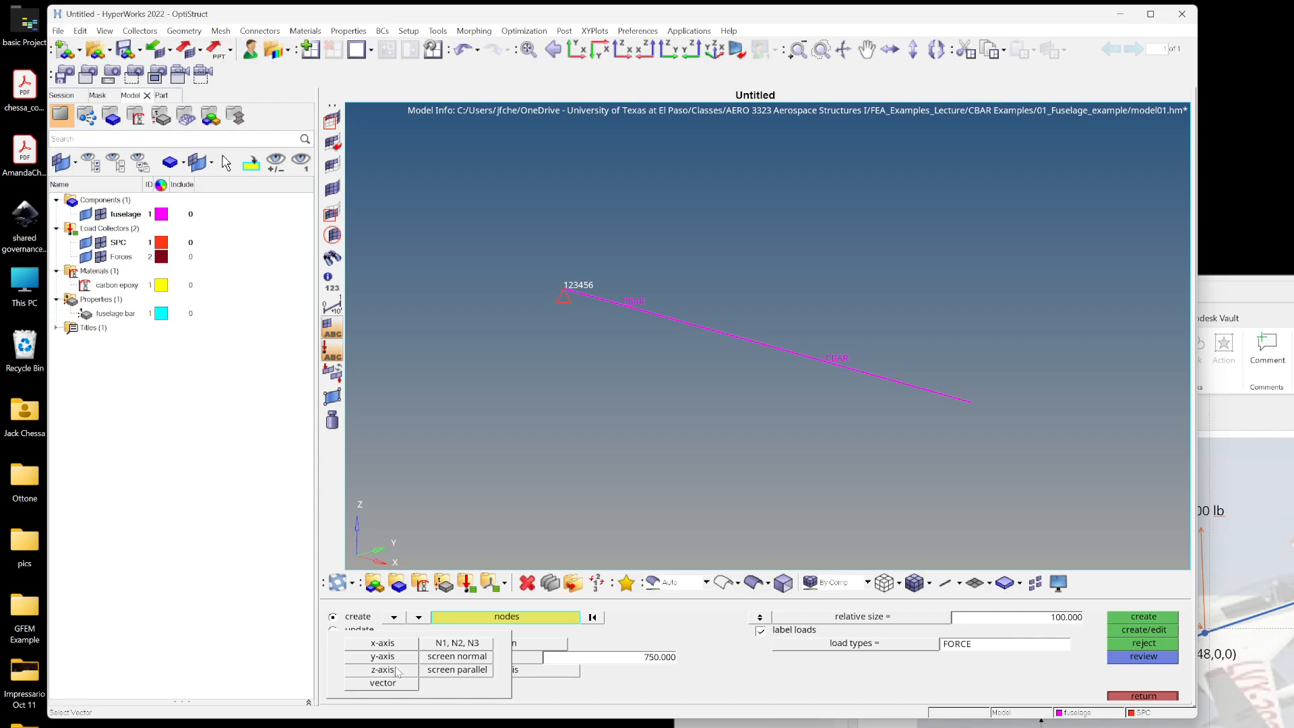
click(395, 677)
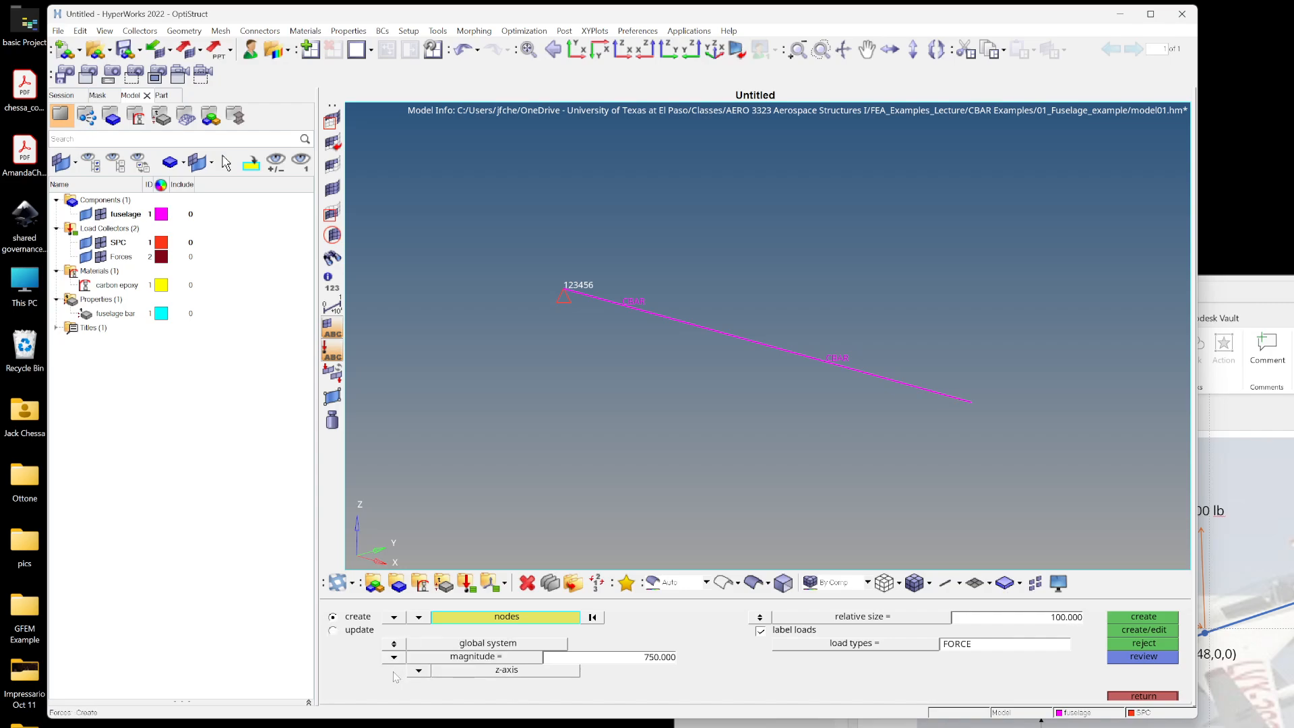
click(971, 404)
click(1152, 619)
click(1169, 696)
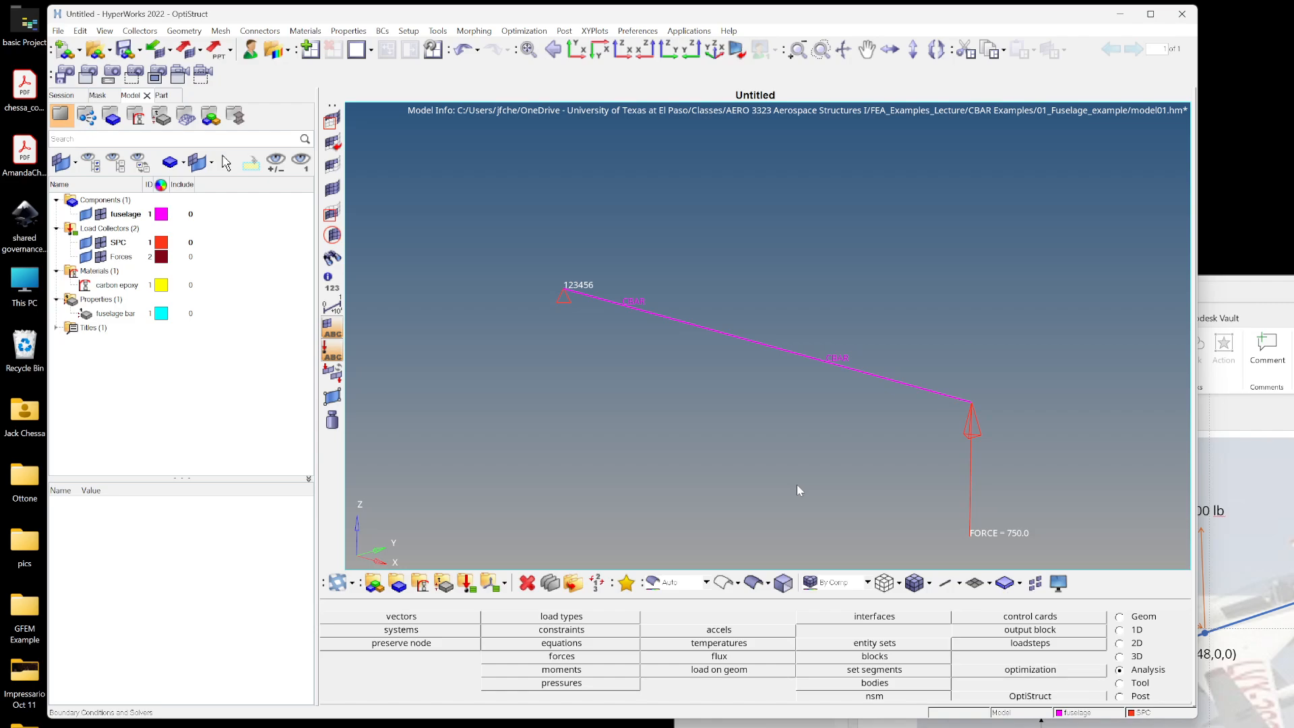
- Use Organize to move the 750 force from the SPC load collector into the Forces load collector
click(1120, 685)
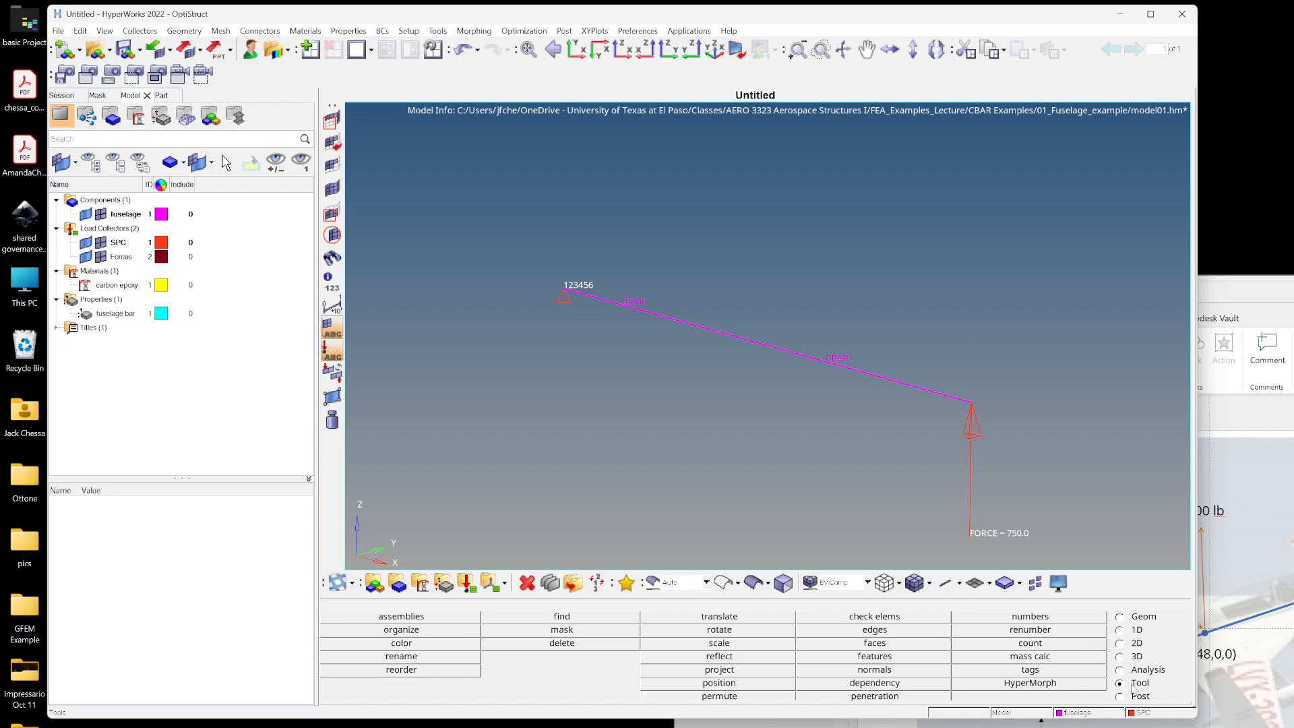
click(411, 631)
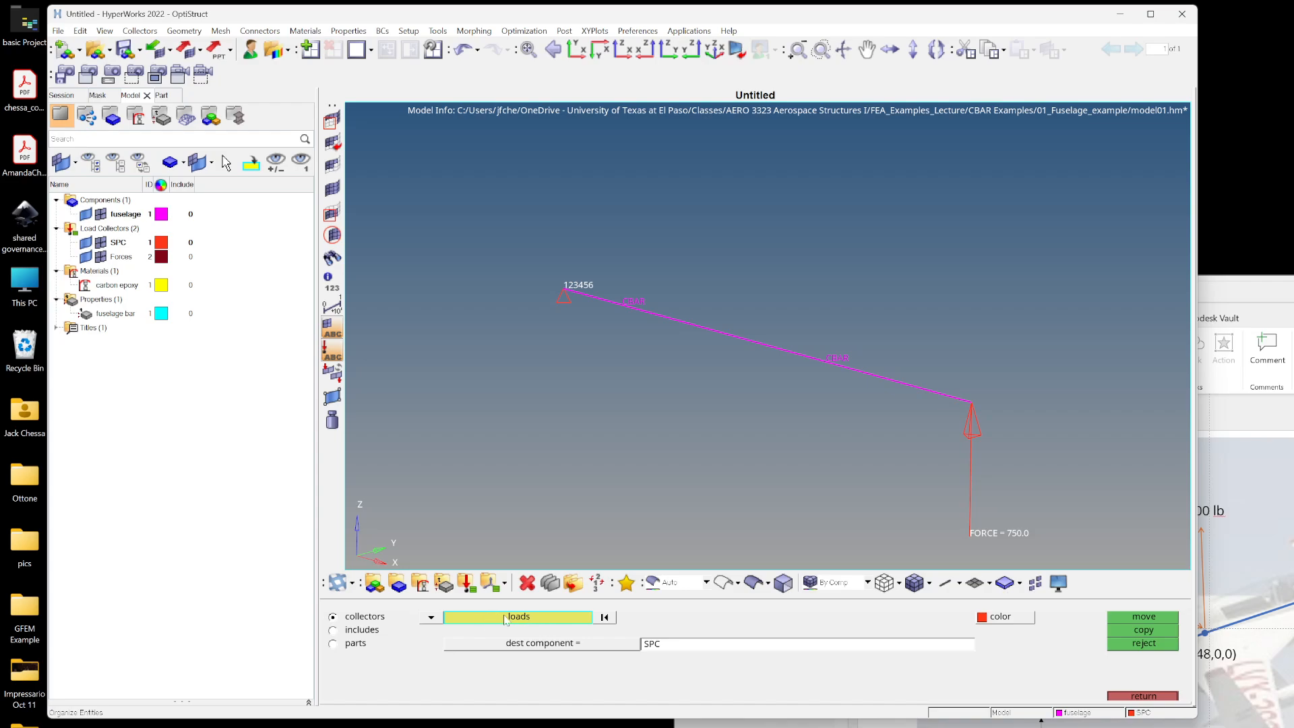
click(432, 617)
click(431, 617)
click(971, 413)
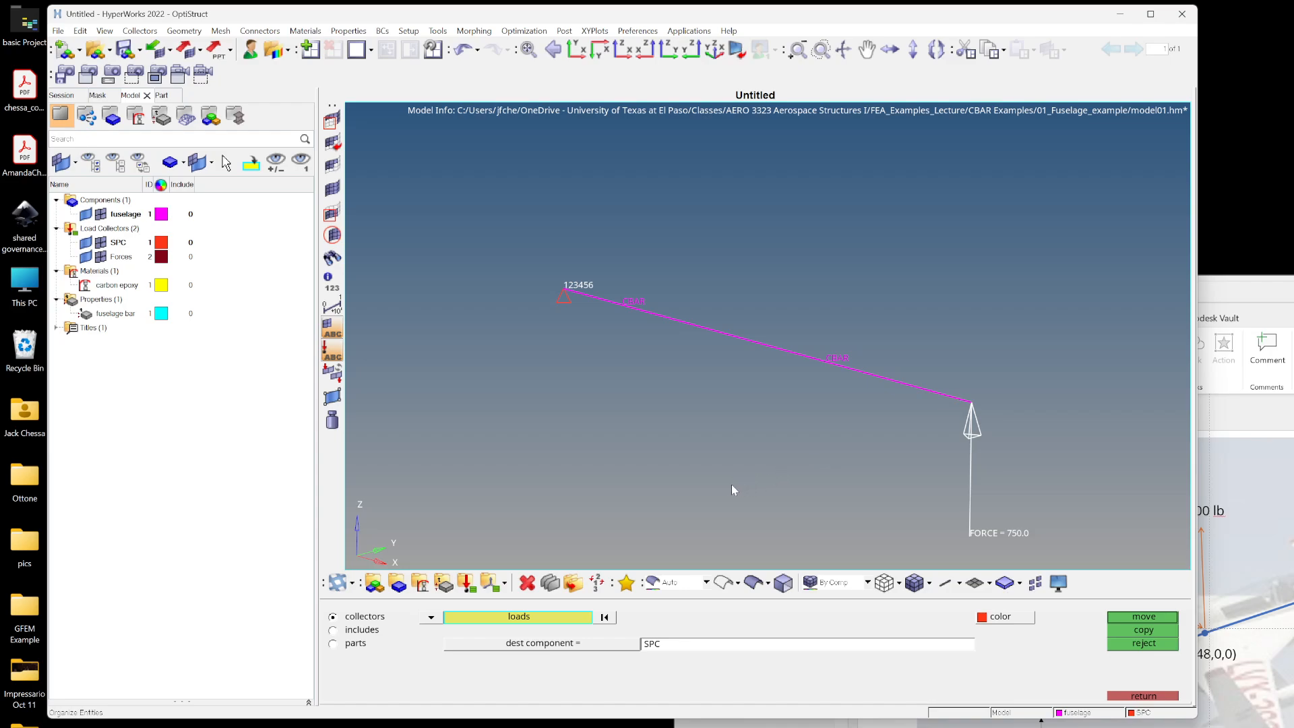
click(602, 645)
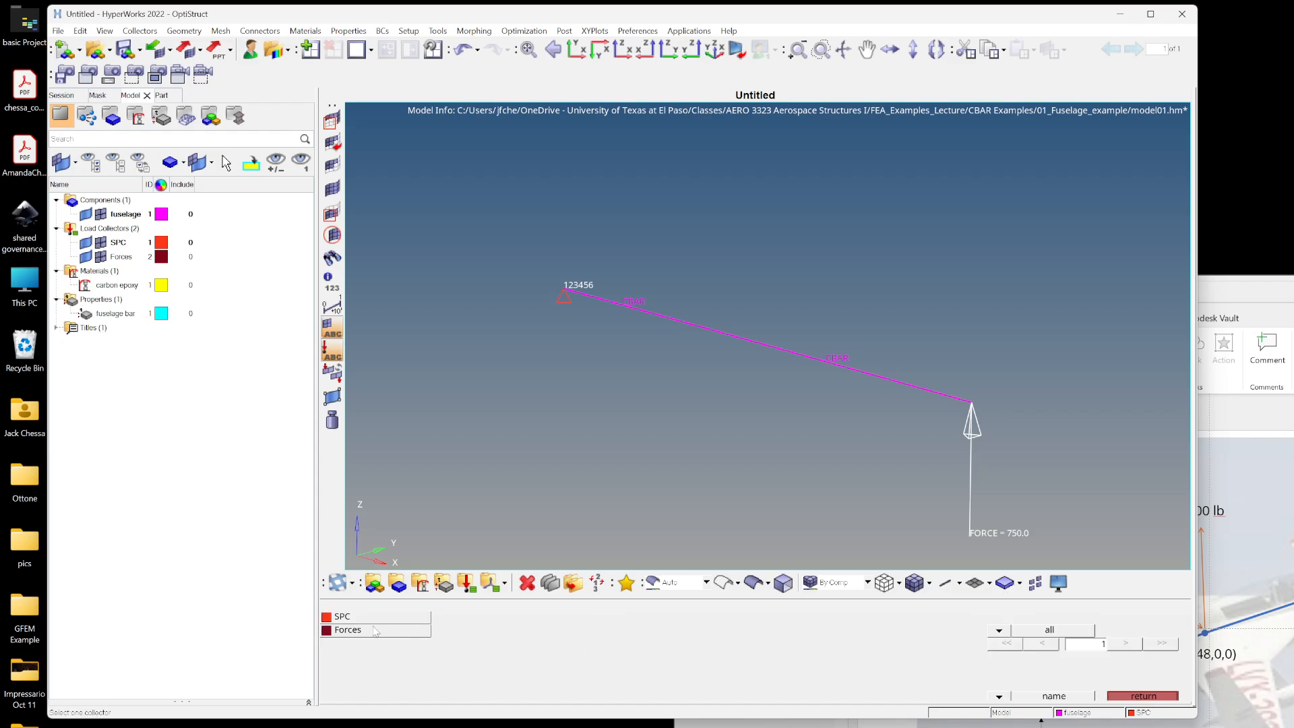
click(350, 630)
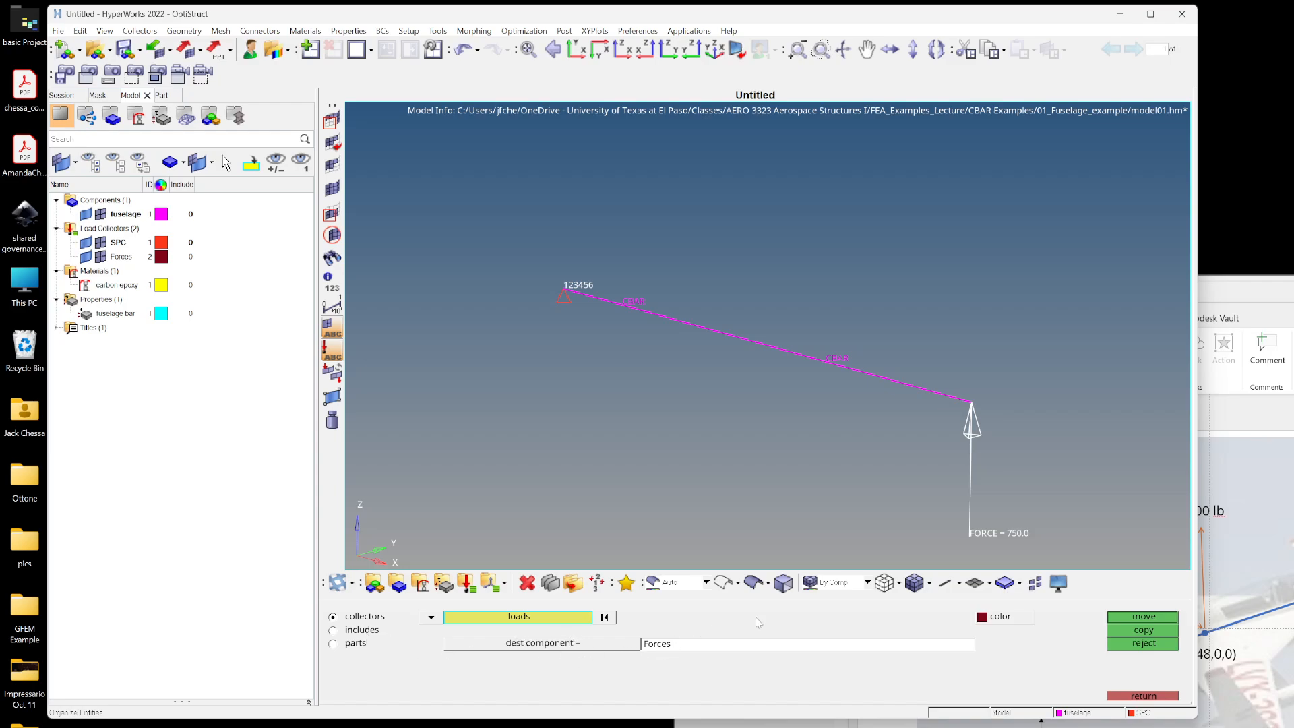
click(1162, 617)
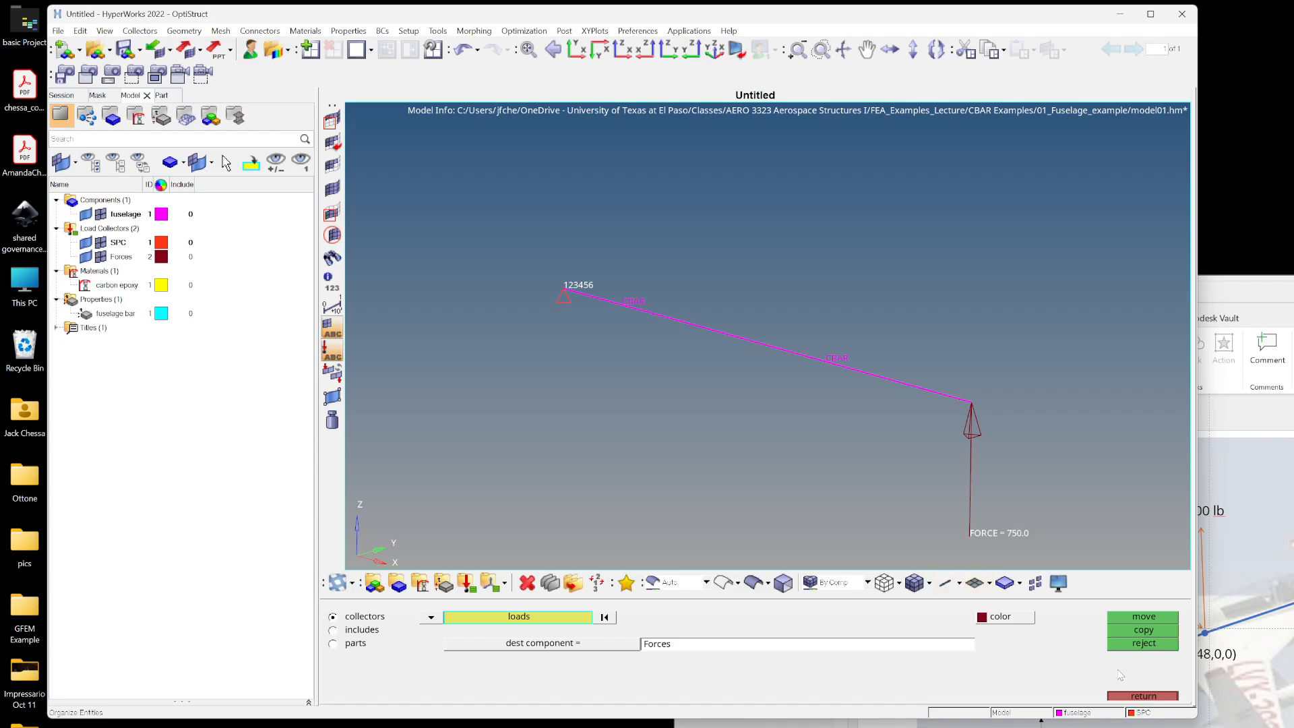
click(1142, 695)
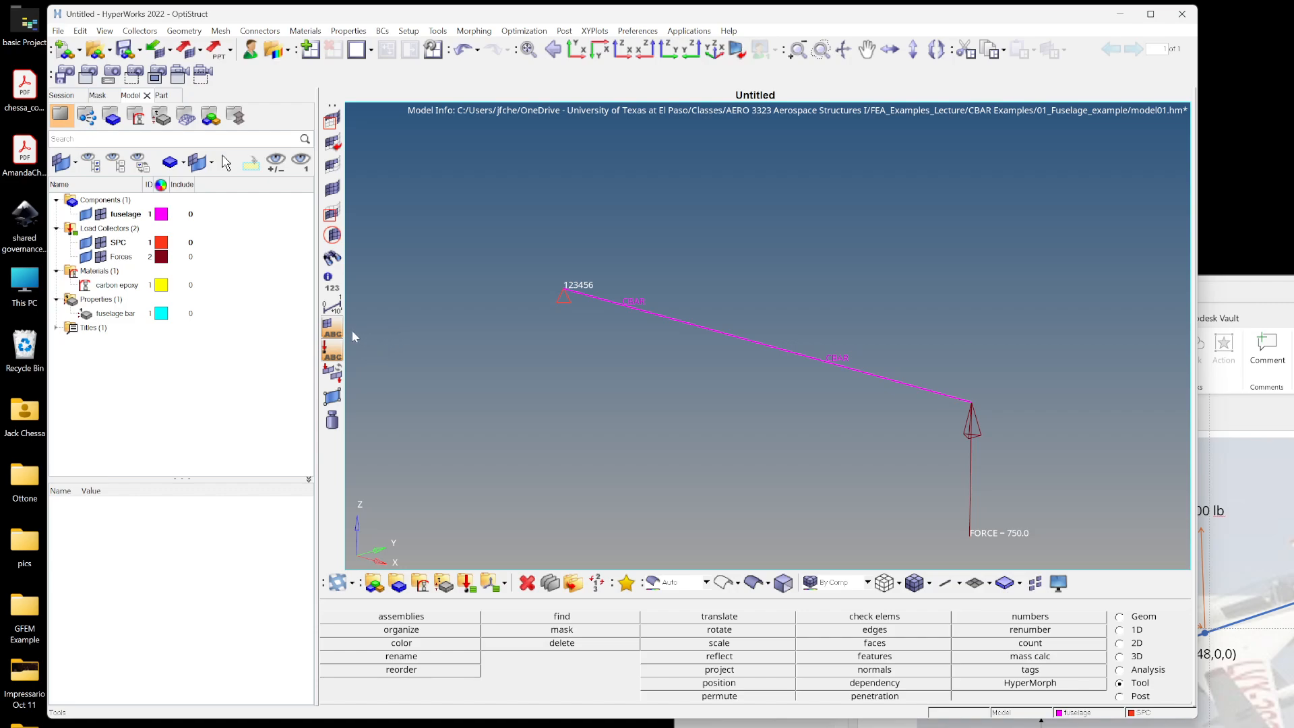
- Toggle the display of the Forces and SPC load collectors to check which loads each one contains
click(100, 257)
click(101, 258)
click(100, 258)
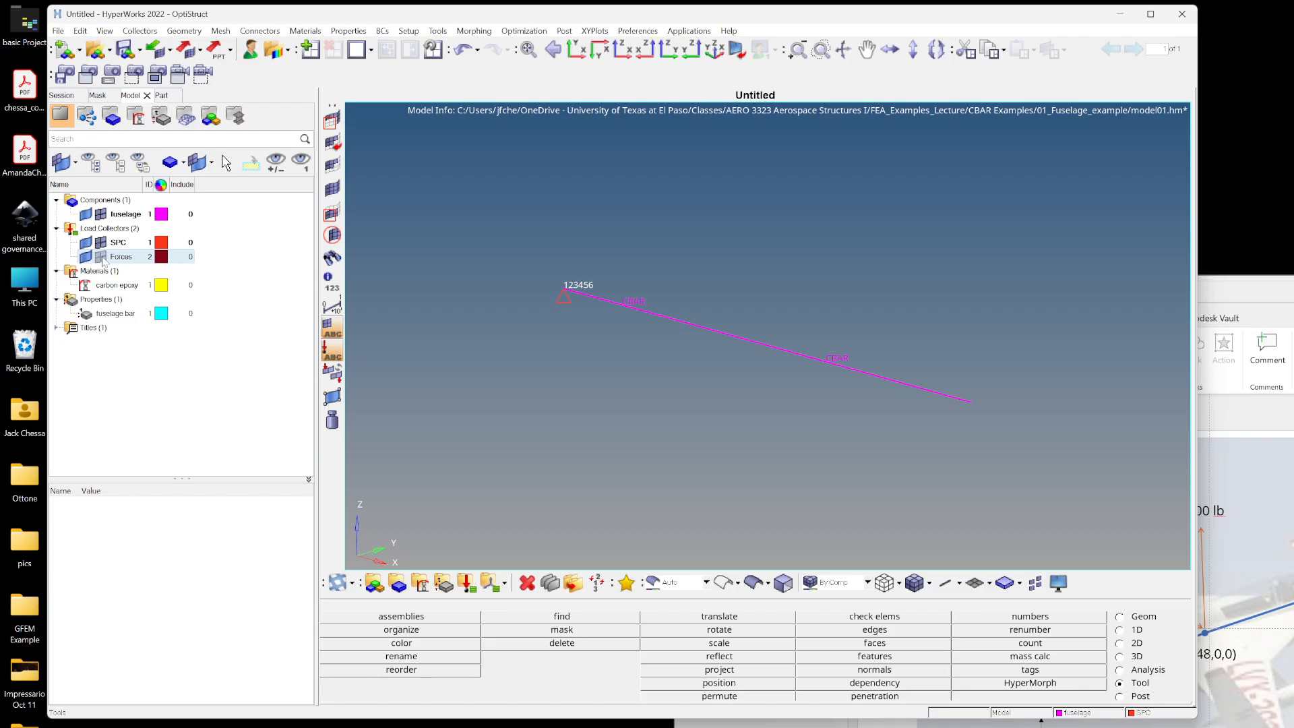
click(100, 257)
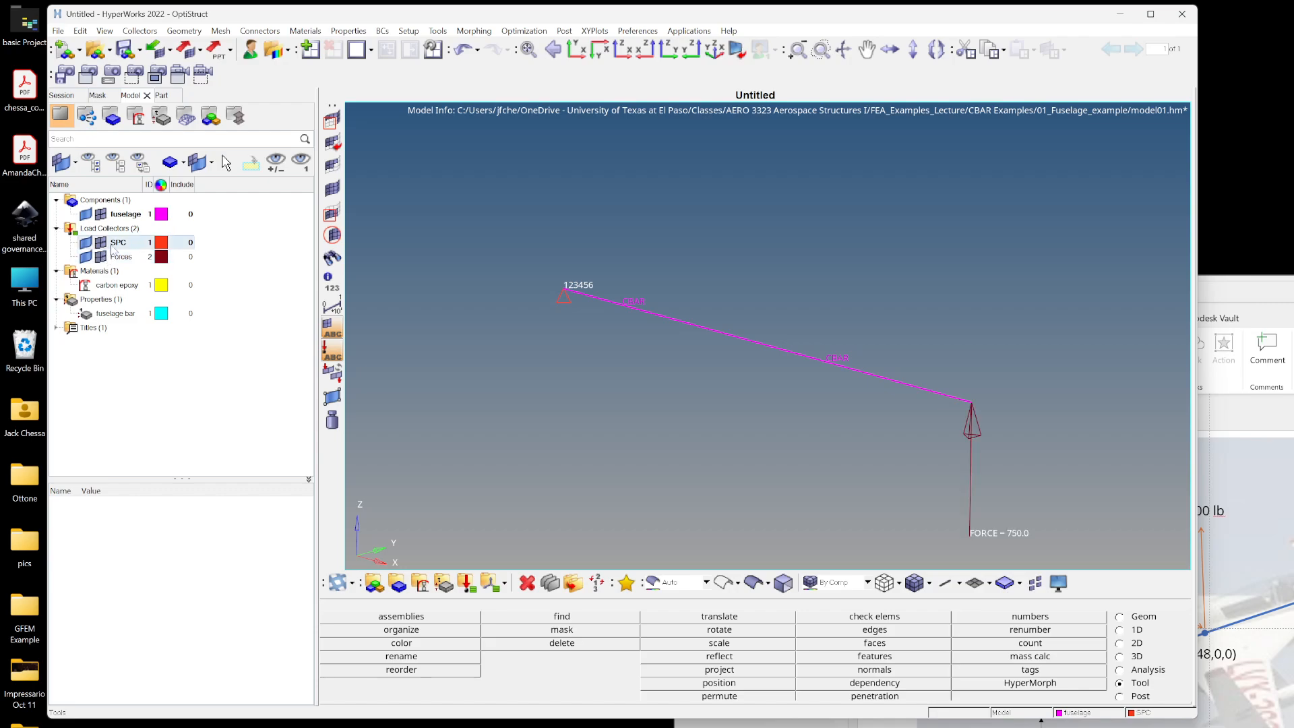
click(101, 242)
click(102, 243)
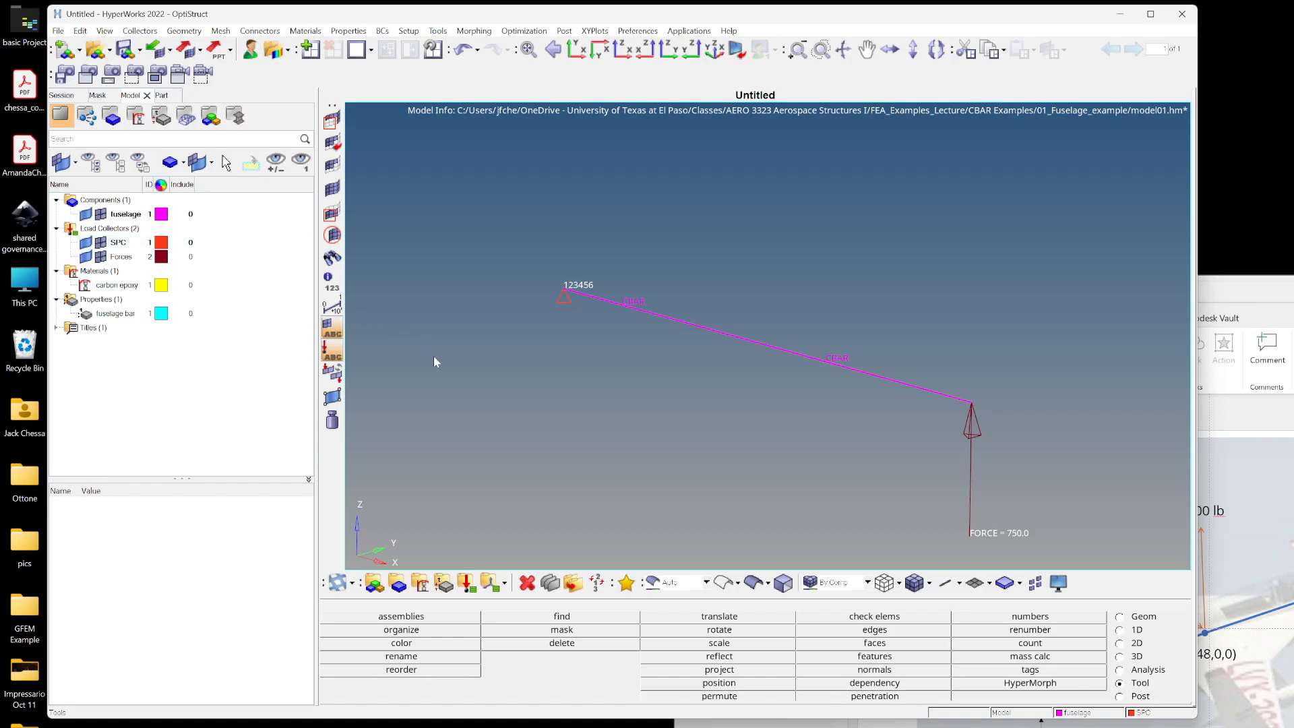
- Make the Forces load collector the current one
click(121, 257)
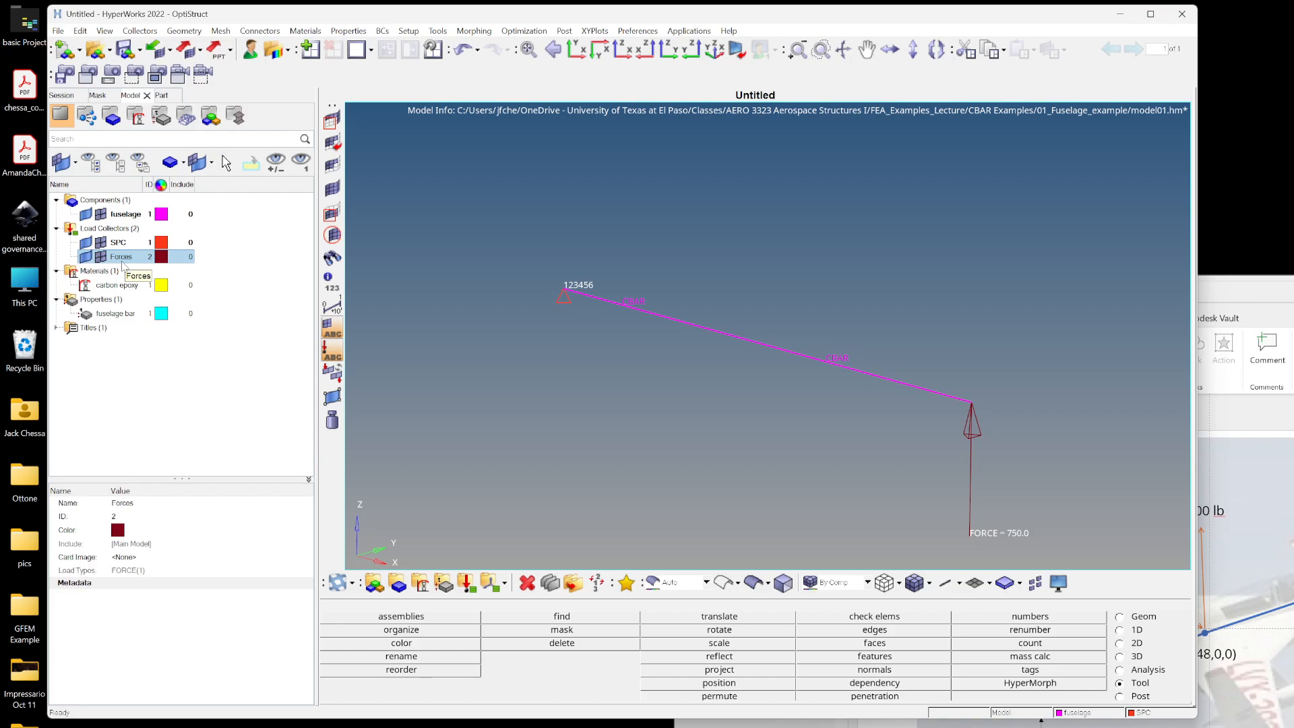
right_click(122, 264)
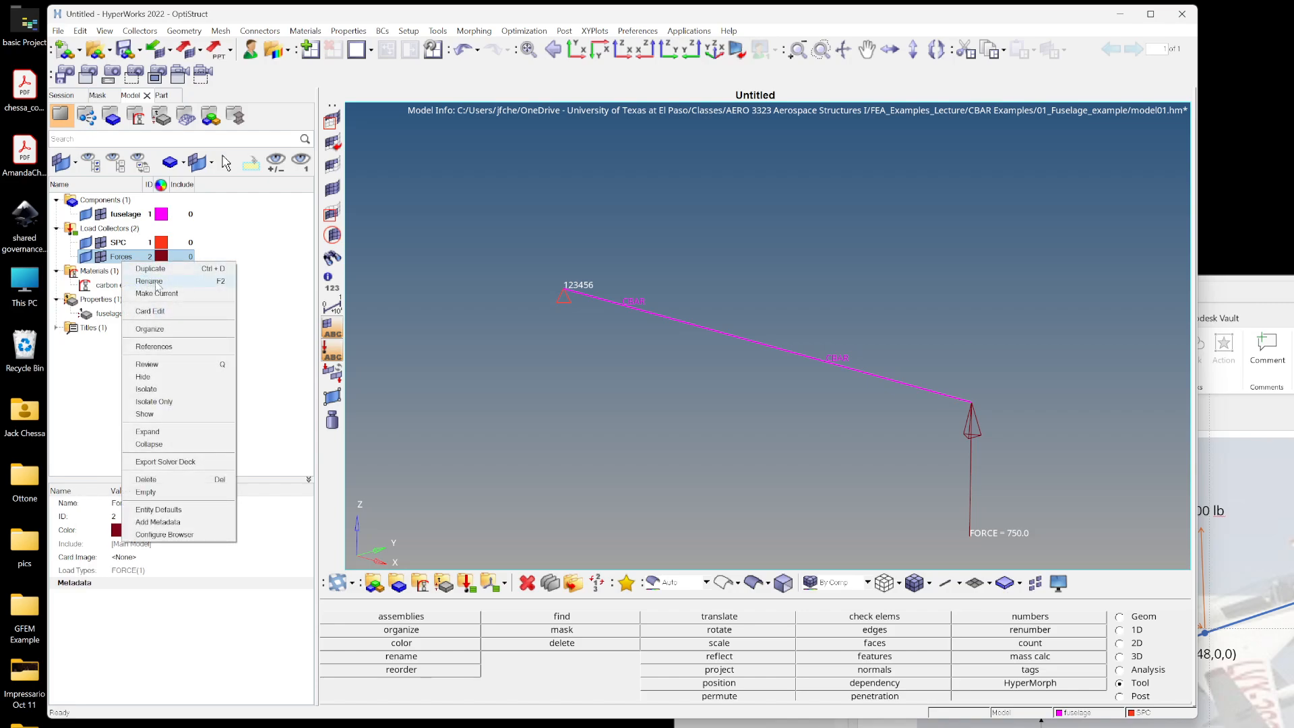
click(156, 293)
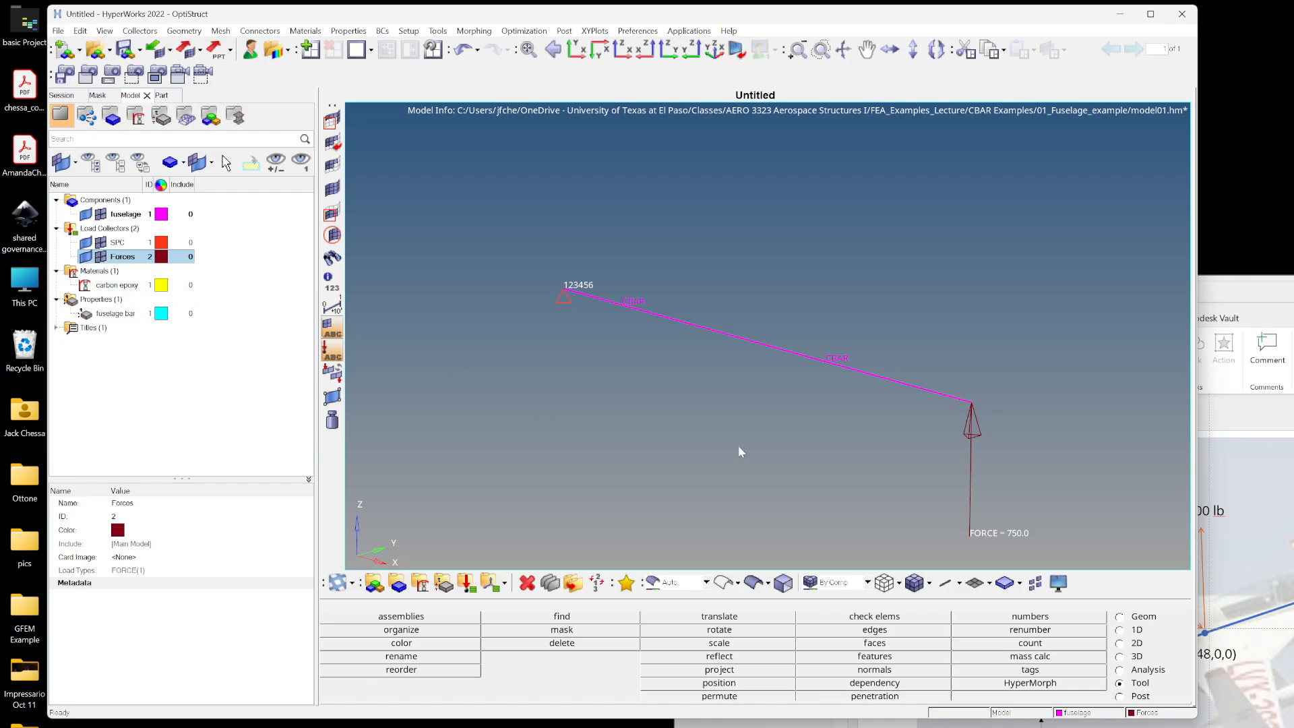
- Check the loads on the FEA Model slide in PowerPoint, then create a 1500 z-axis force on the fuselage's intermediate node in HyperWorks
click(1206, 290)
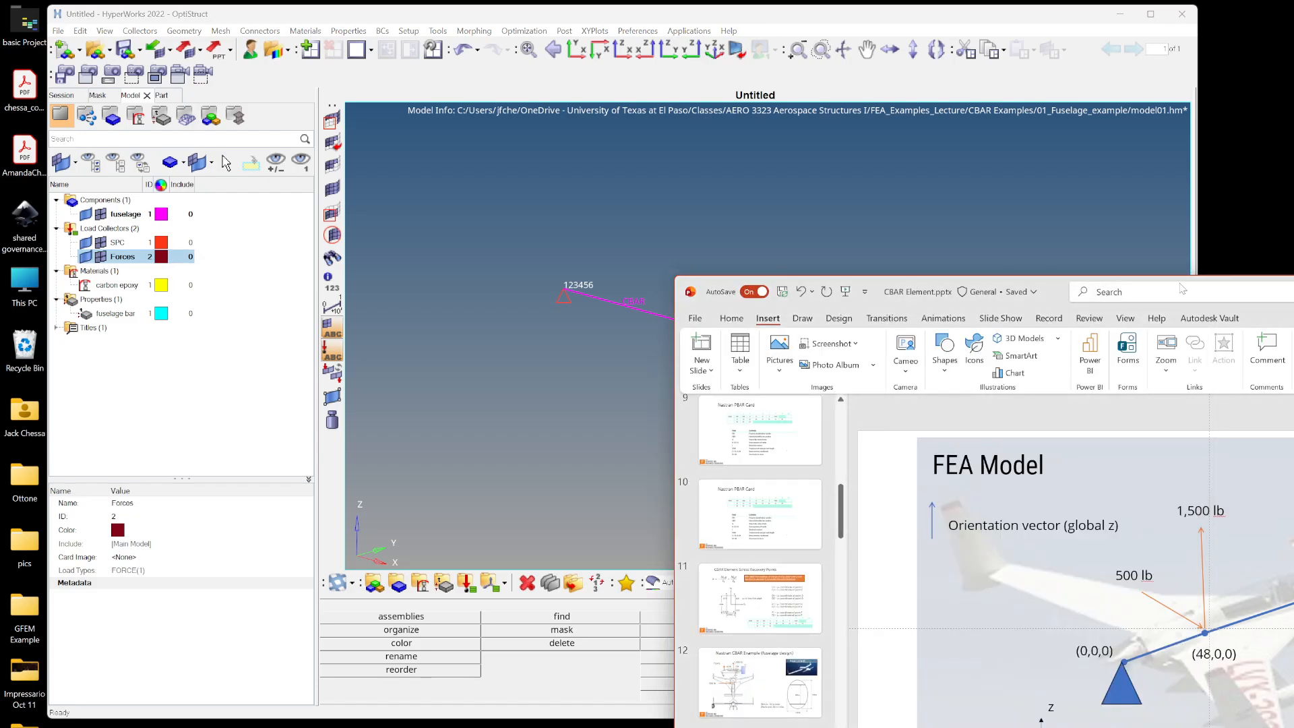
click(989, 214)
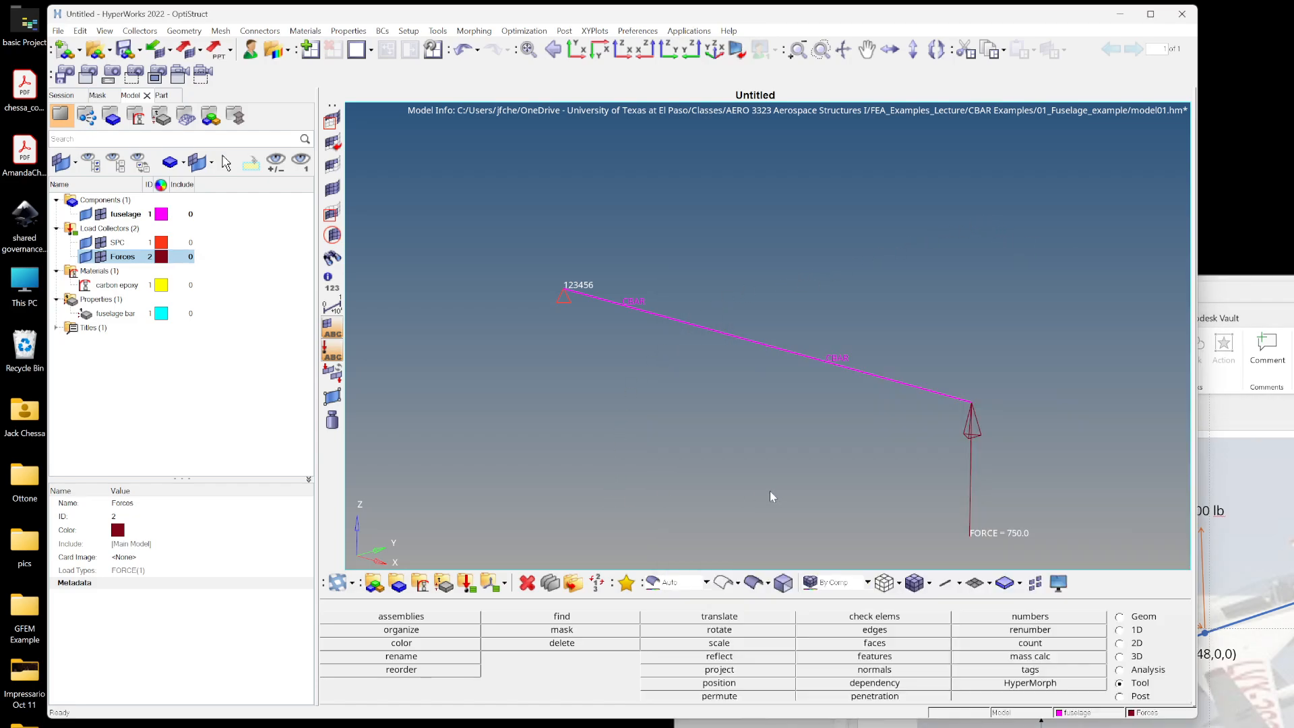
click(1234, 377)
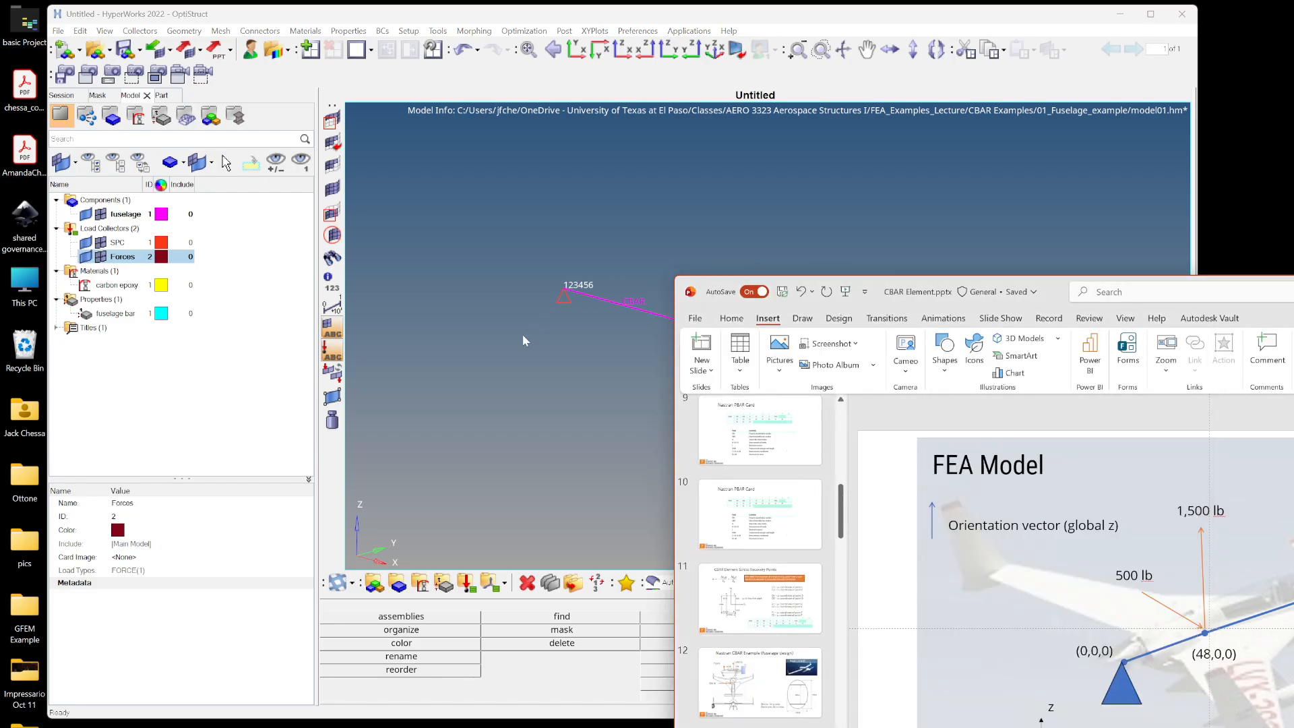
click(499, 357)
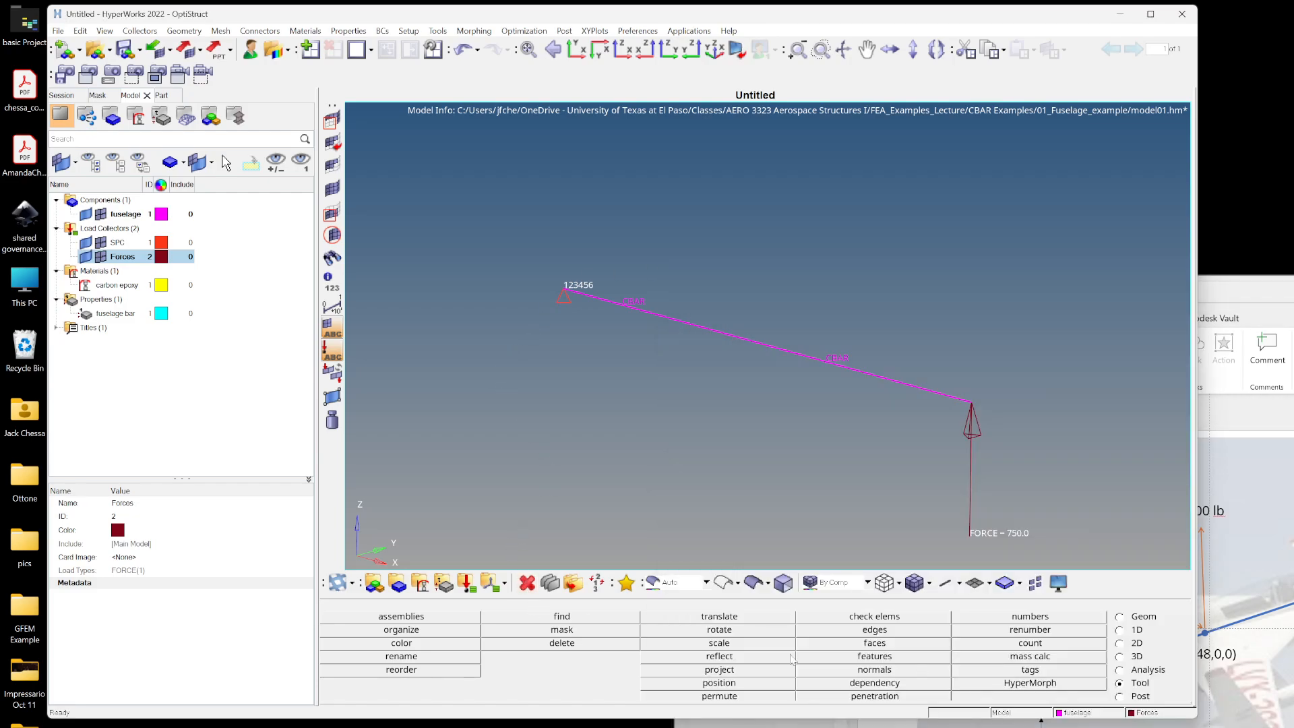
click(1143, 670)
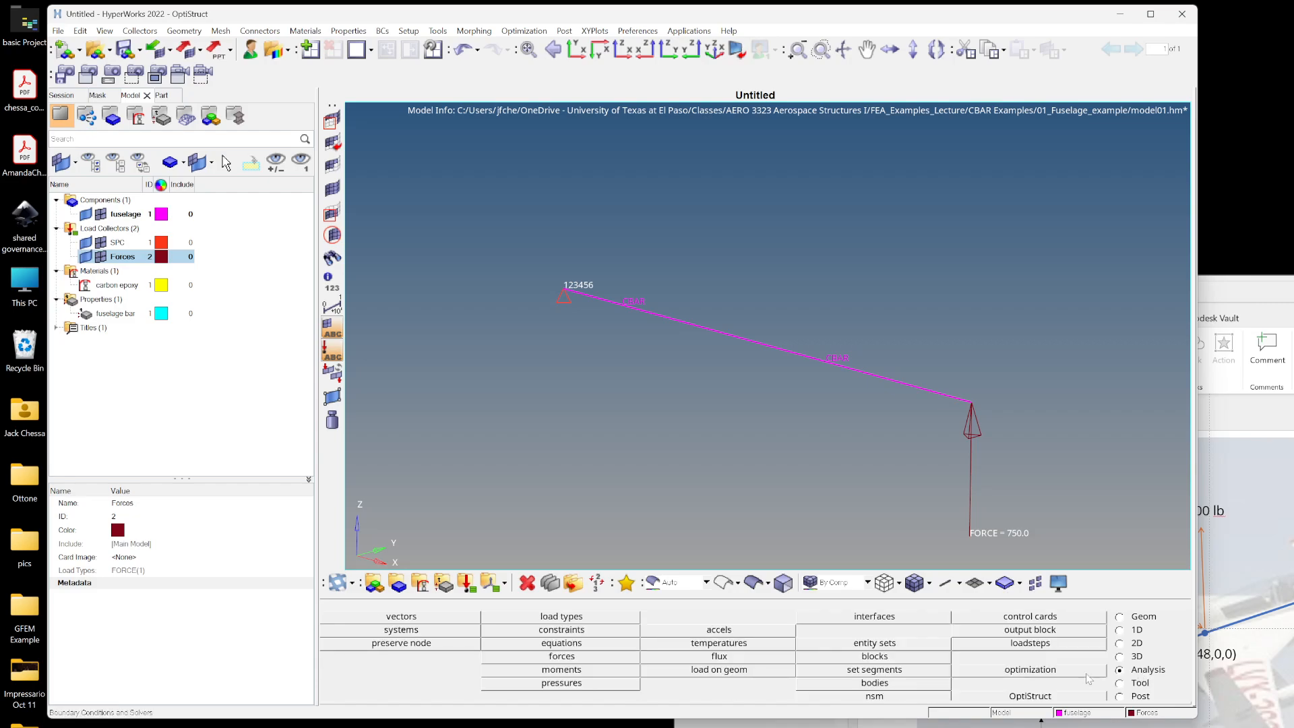
click(568, 658)
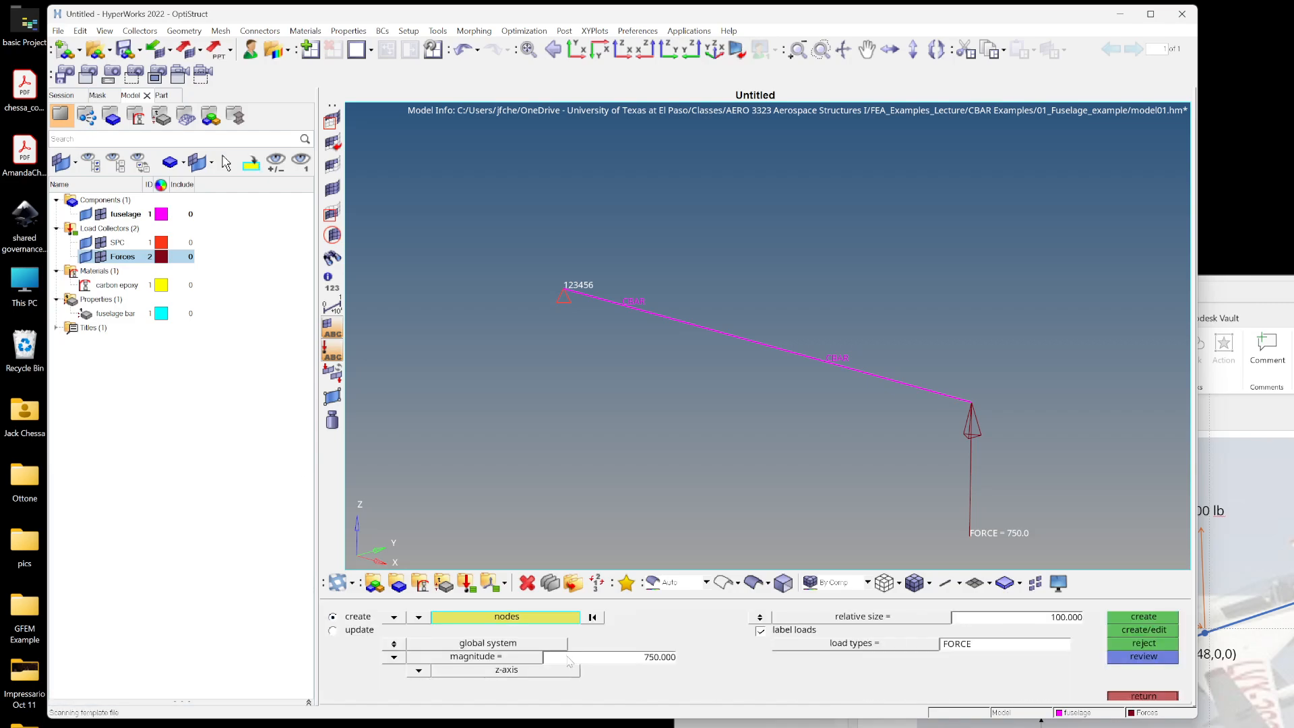
click(657, 660)
text(1500)
click(710, 330)
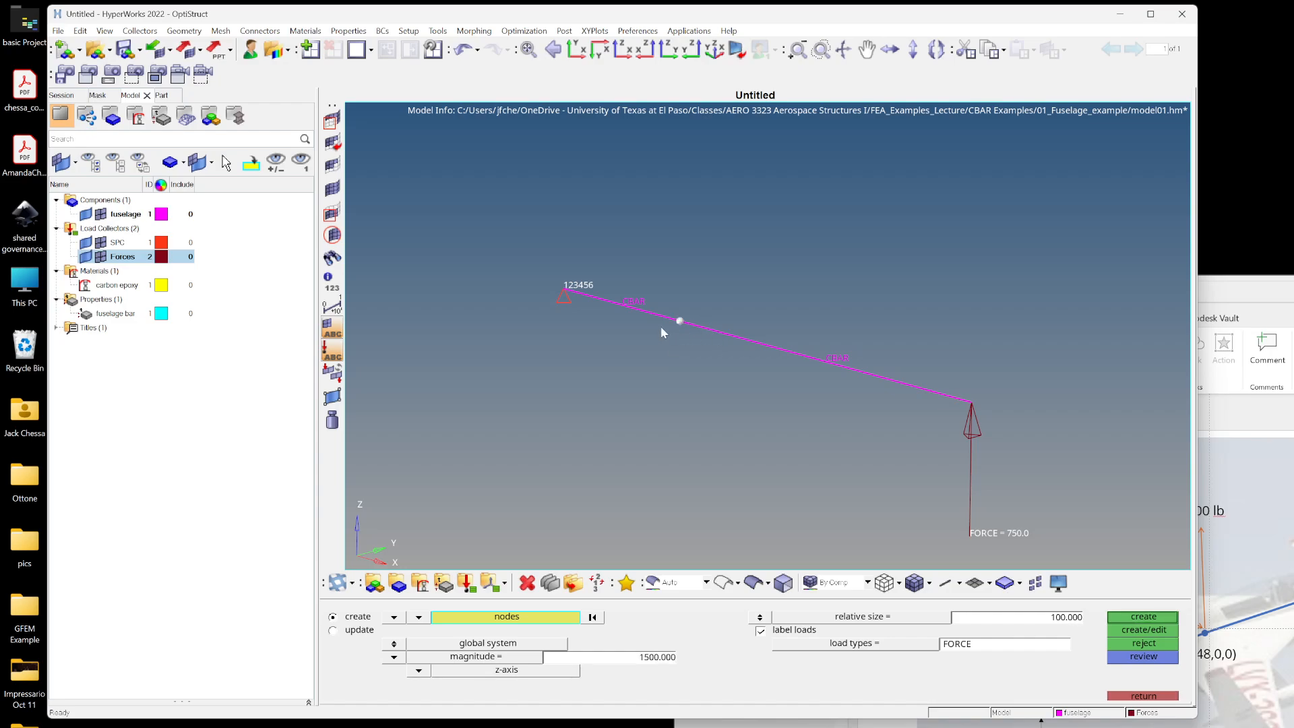
click(1147, 617)
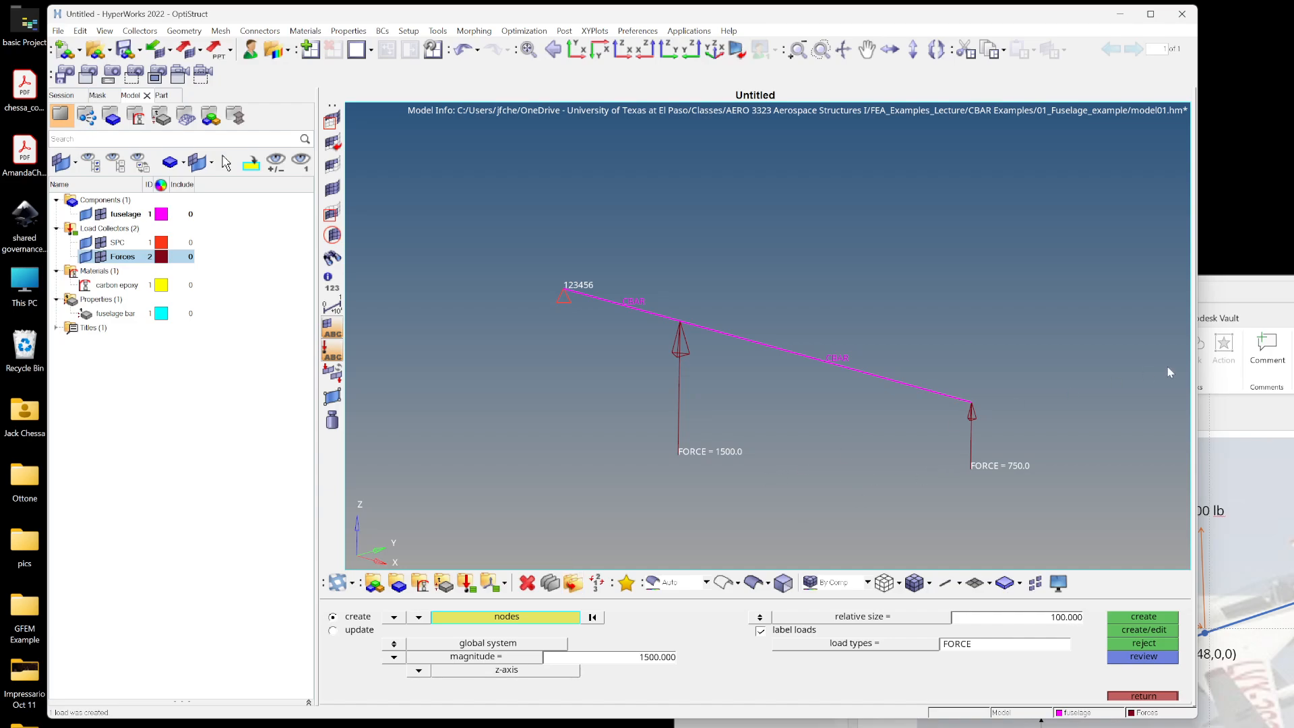
- Check the side load on the PowerPoint slide, then create a force of magnitude -500 along the y-axis on the same intermediate node in HyperWorks
click(1284, 329)
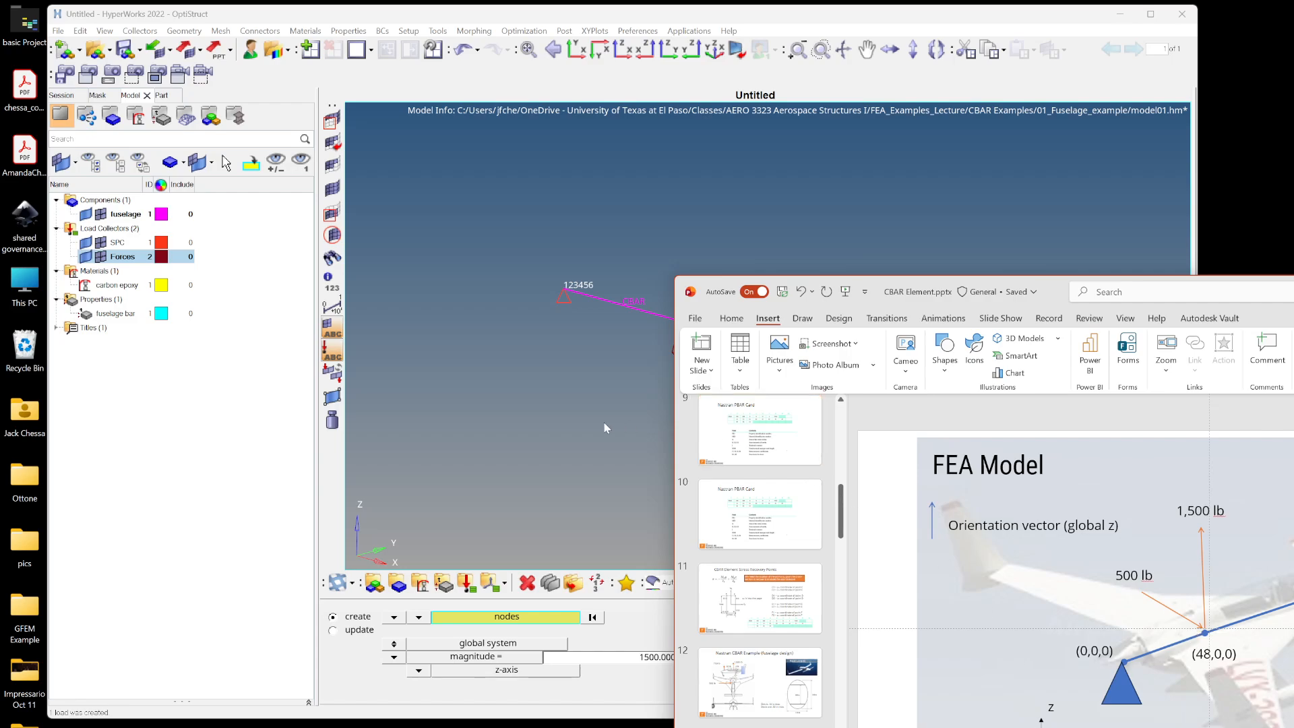
click(535, 443)
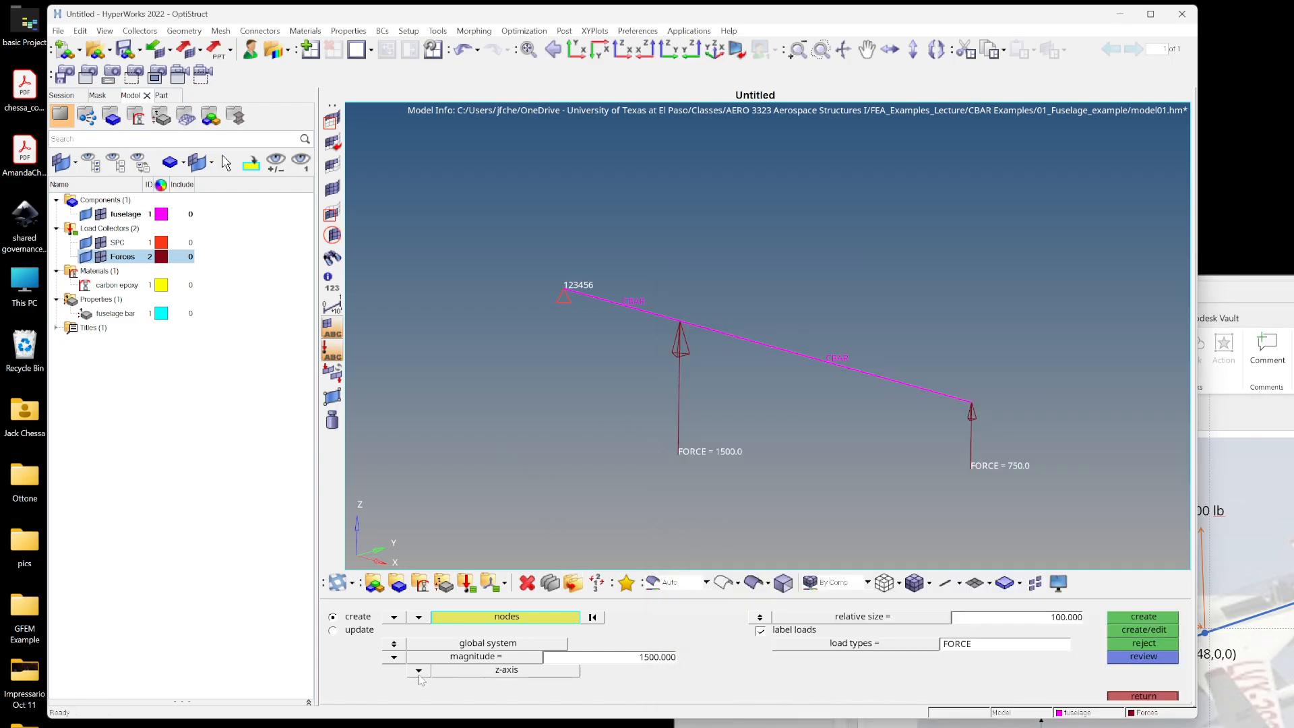
click(640, 662)
key(BackSpace)
text(-500)
click(417, 670)
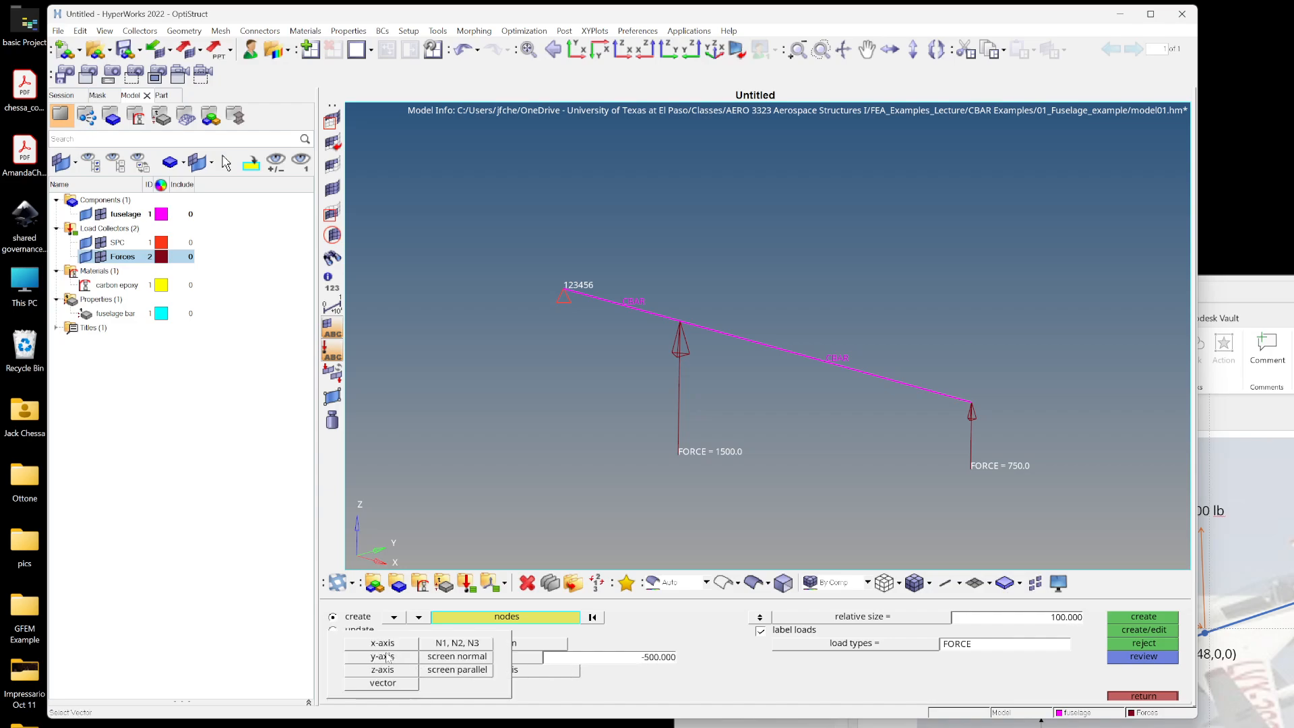
click(382, 656)
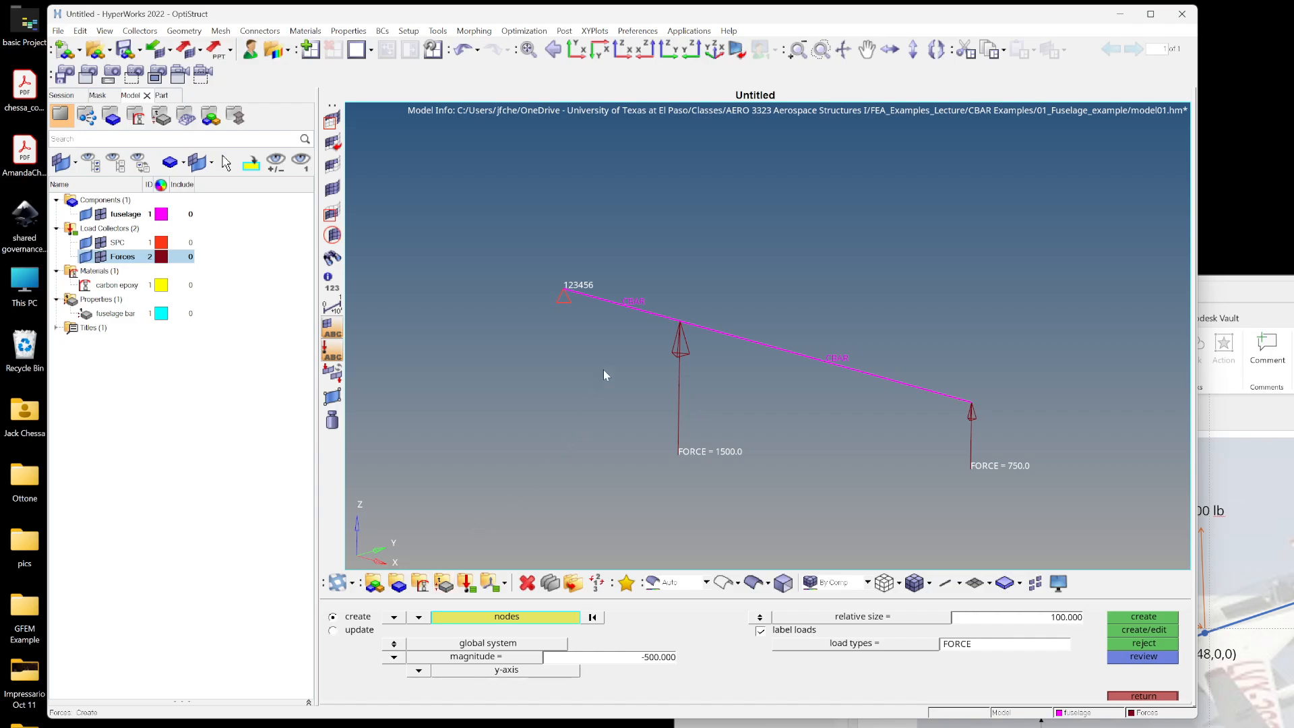
click(679, 321)
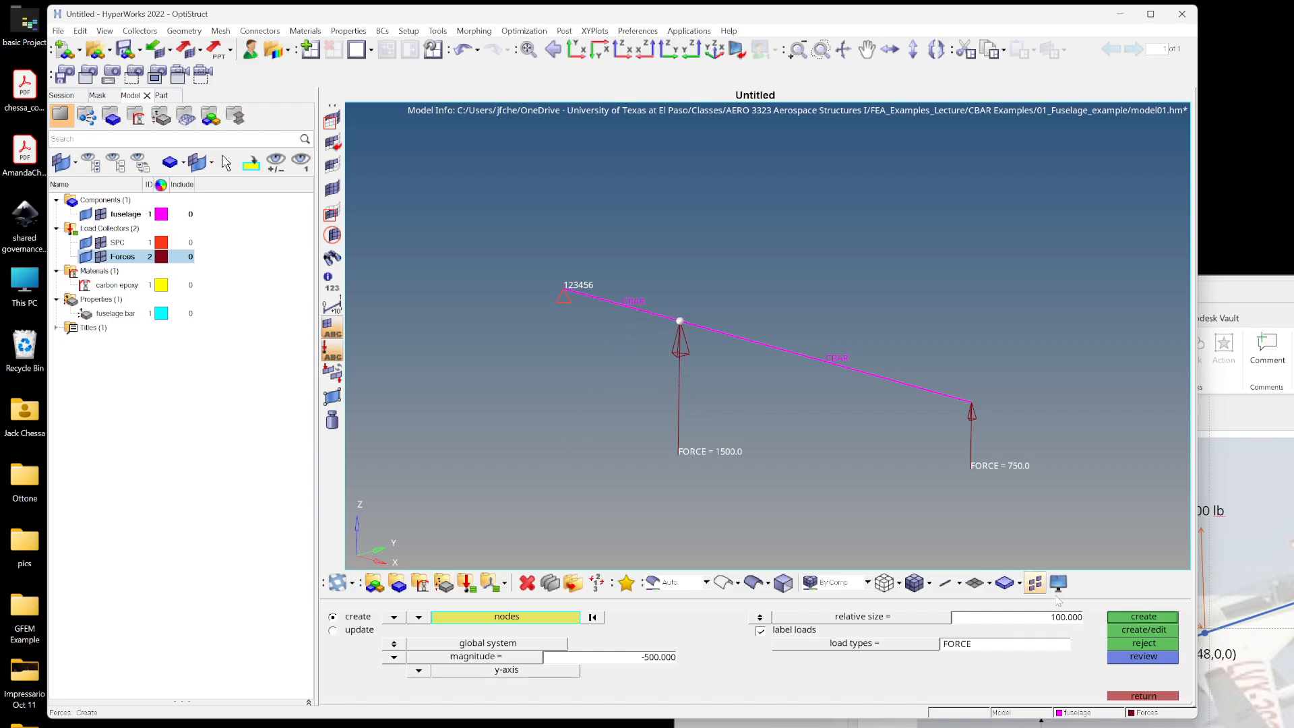
click(1138, 617)
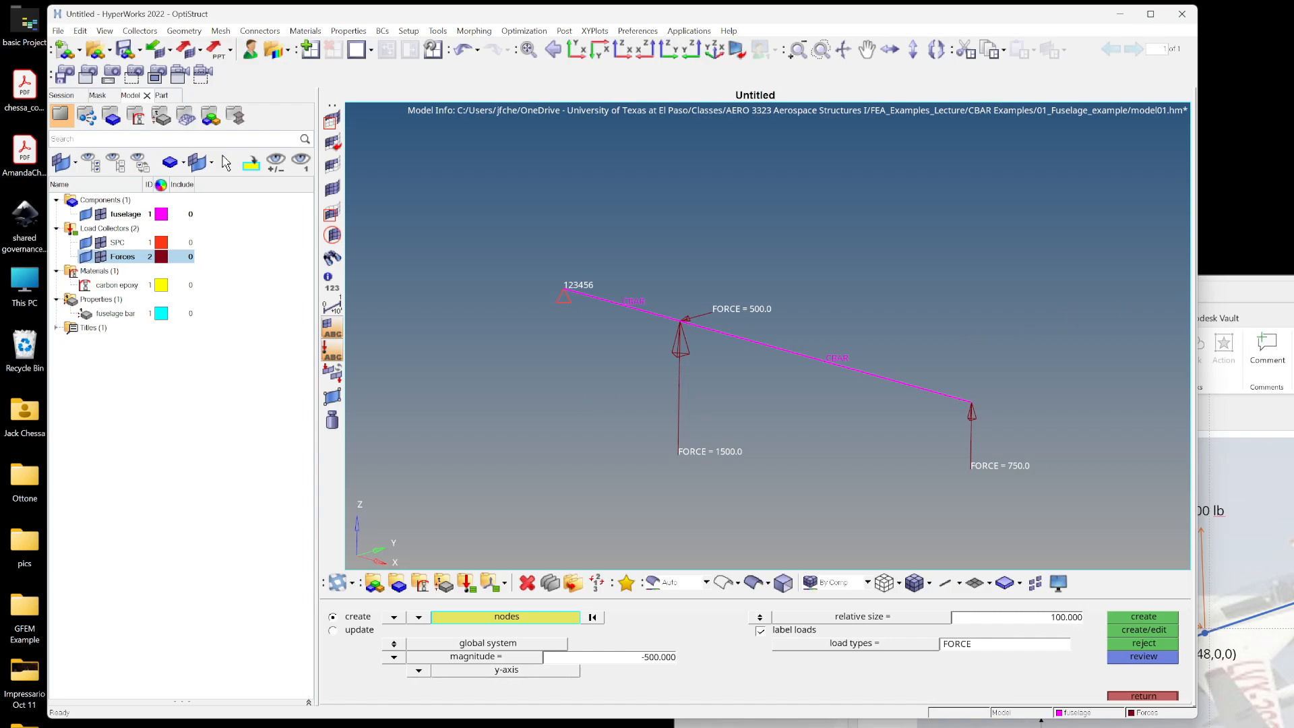
- Rotate the model to match the FEA Model slide's view and compare the force directions with the slide in PowerPoint
drag(1293, 284, 1164, 157)
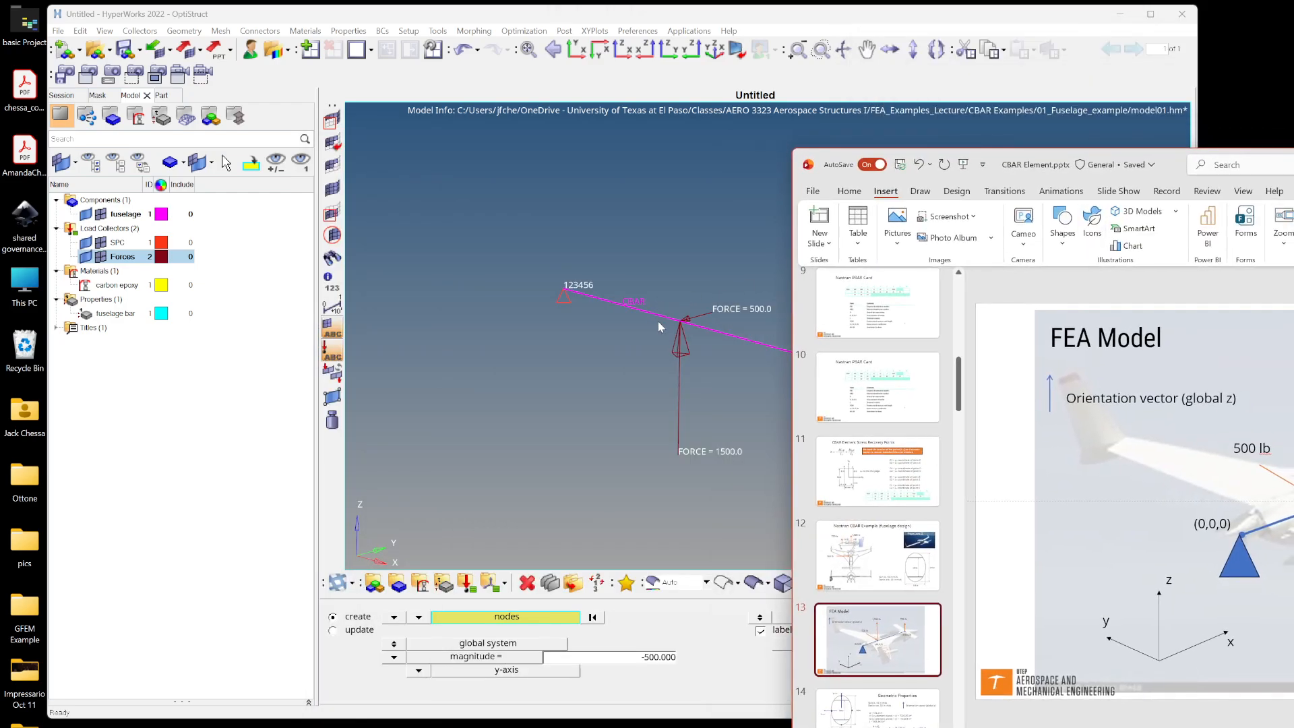
click(510, 378)
ctrl+drag(683, 469, 1053, 480)
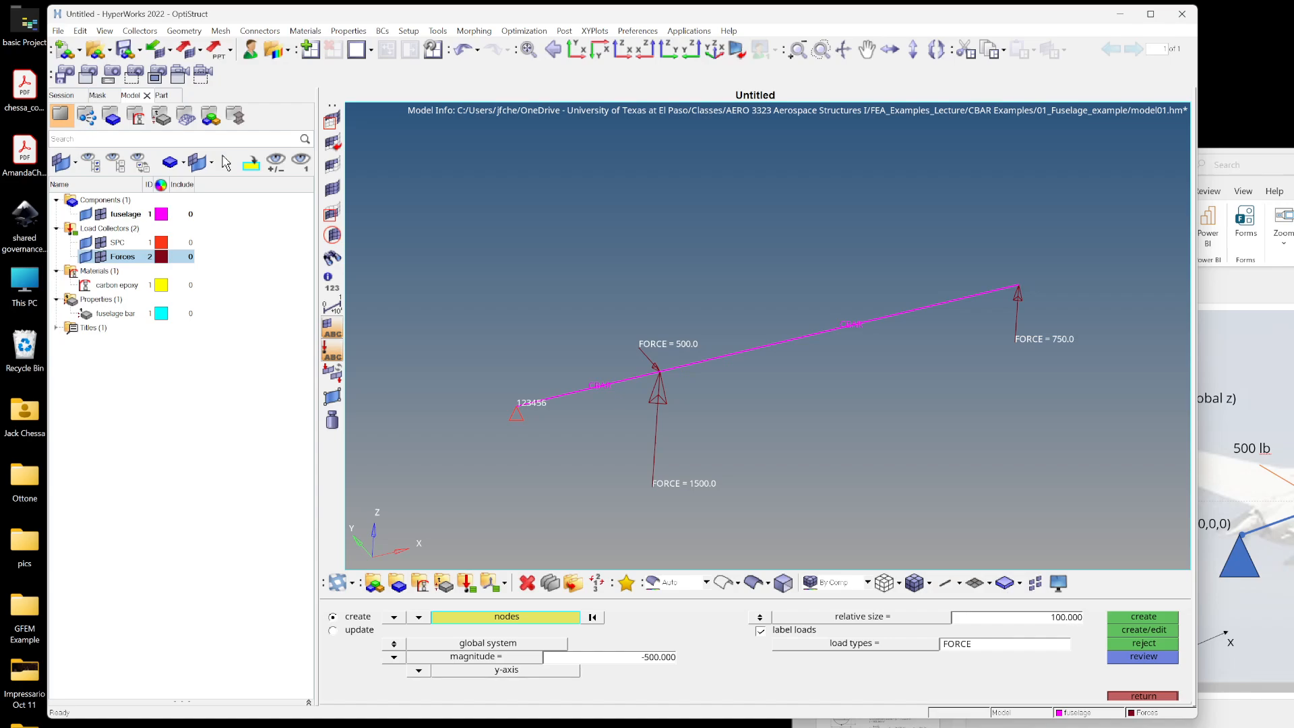
drag(1290, 169, 735, 88)
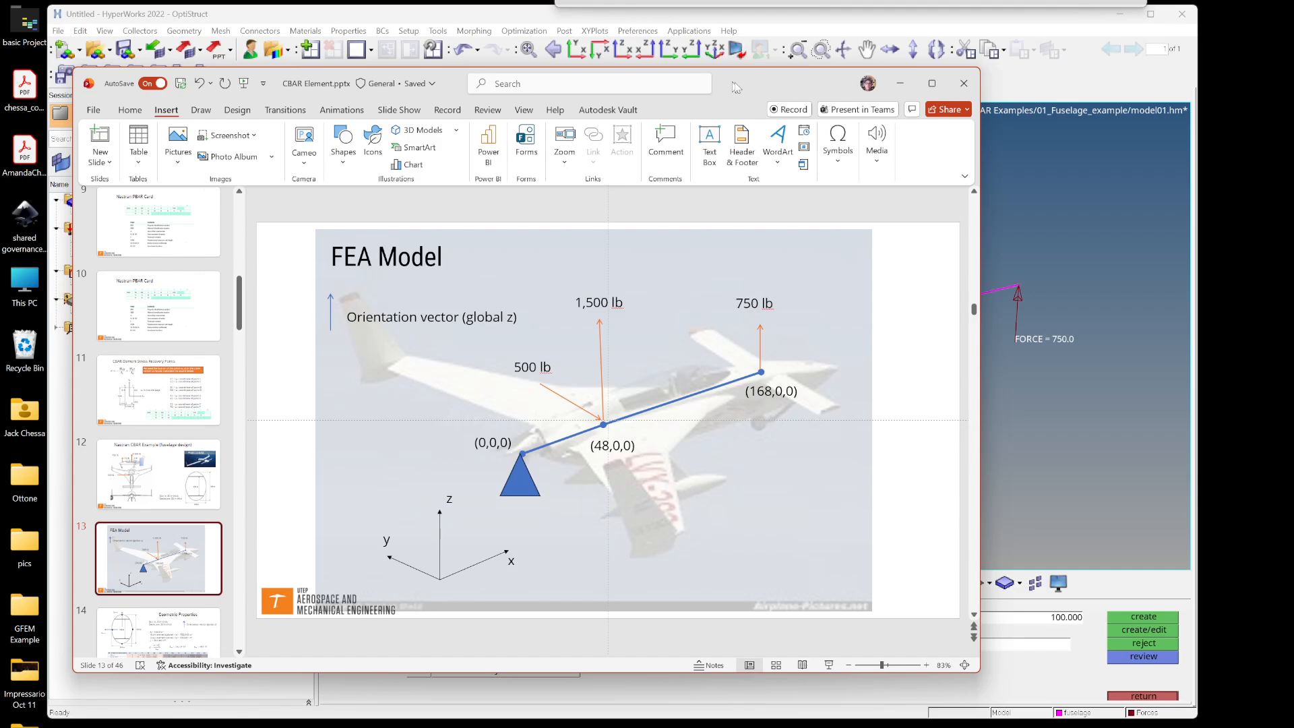
drag(734, 88, 1293, 238)
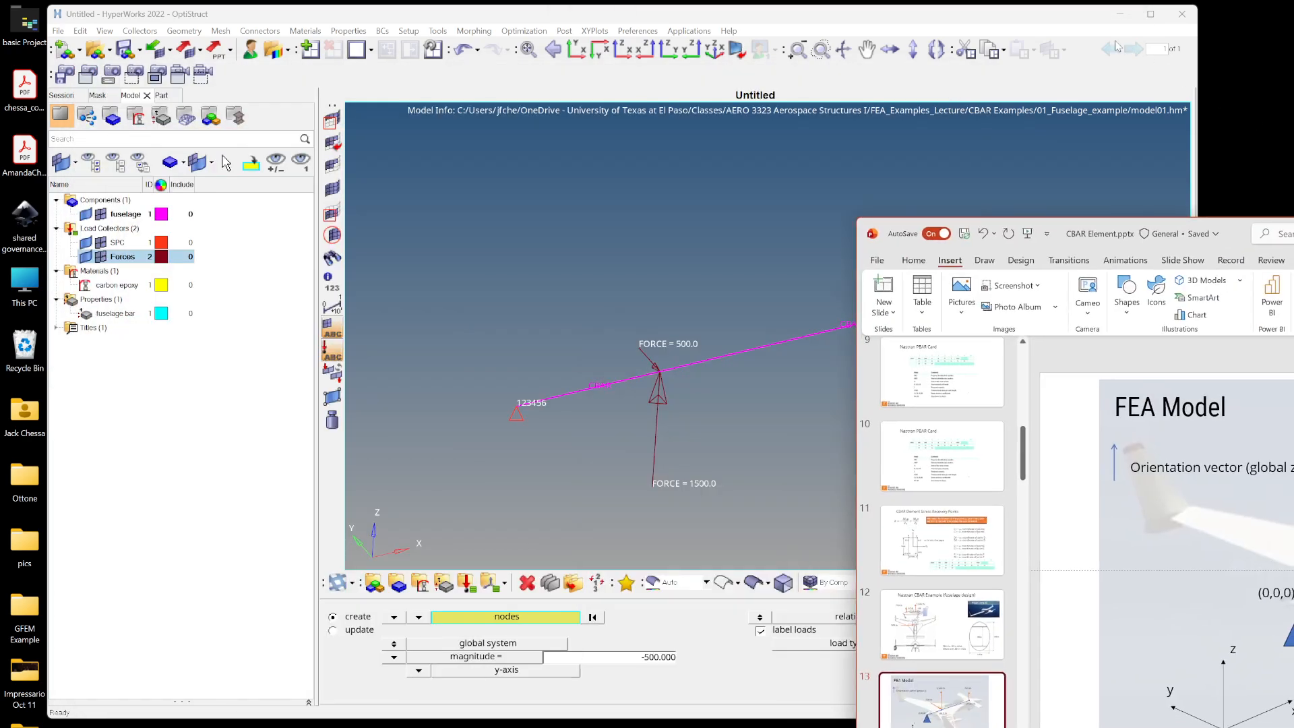
- Return to HyperWorks, leave the forces definition and create a load step named "flight load"
click(1036, 26)
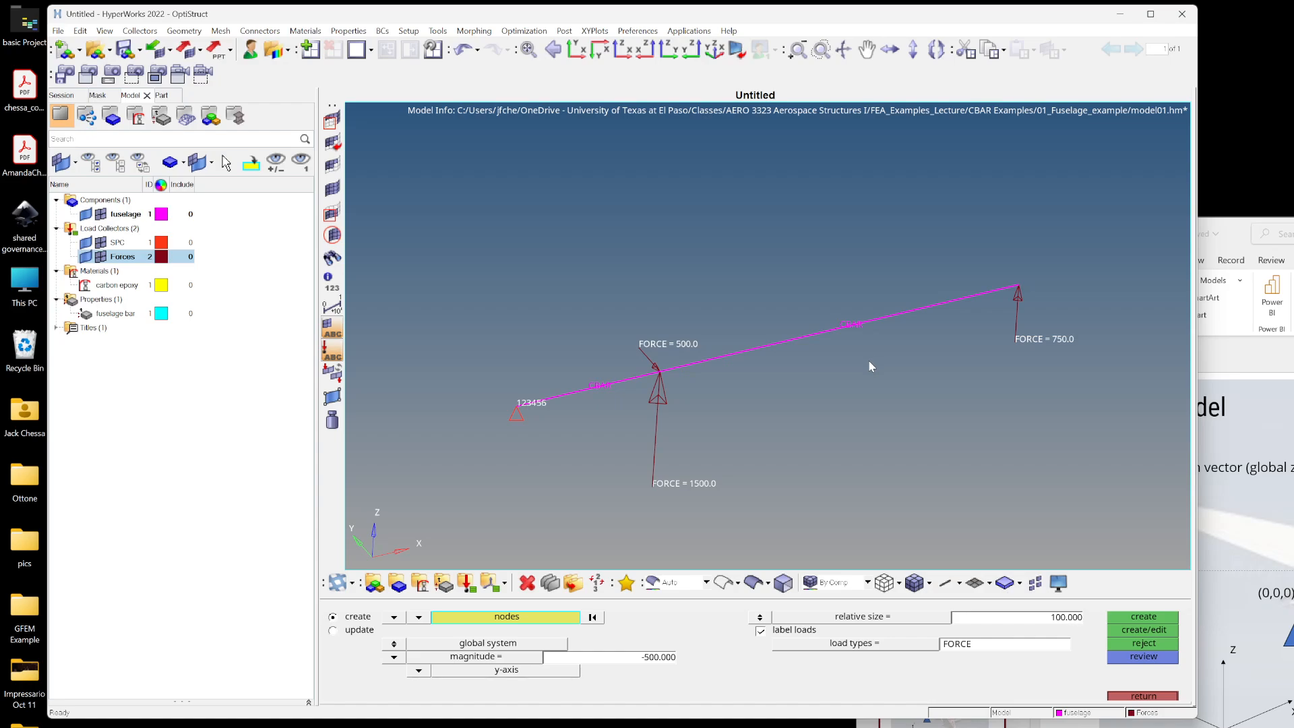
click(1152, 698)
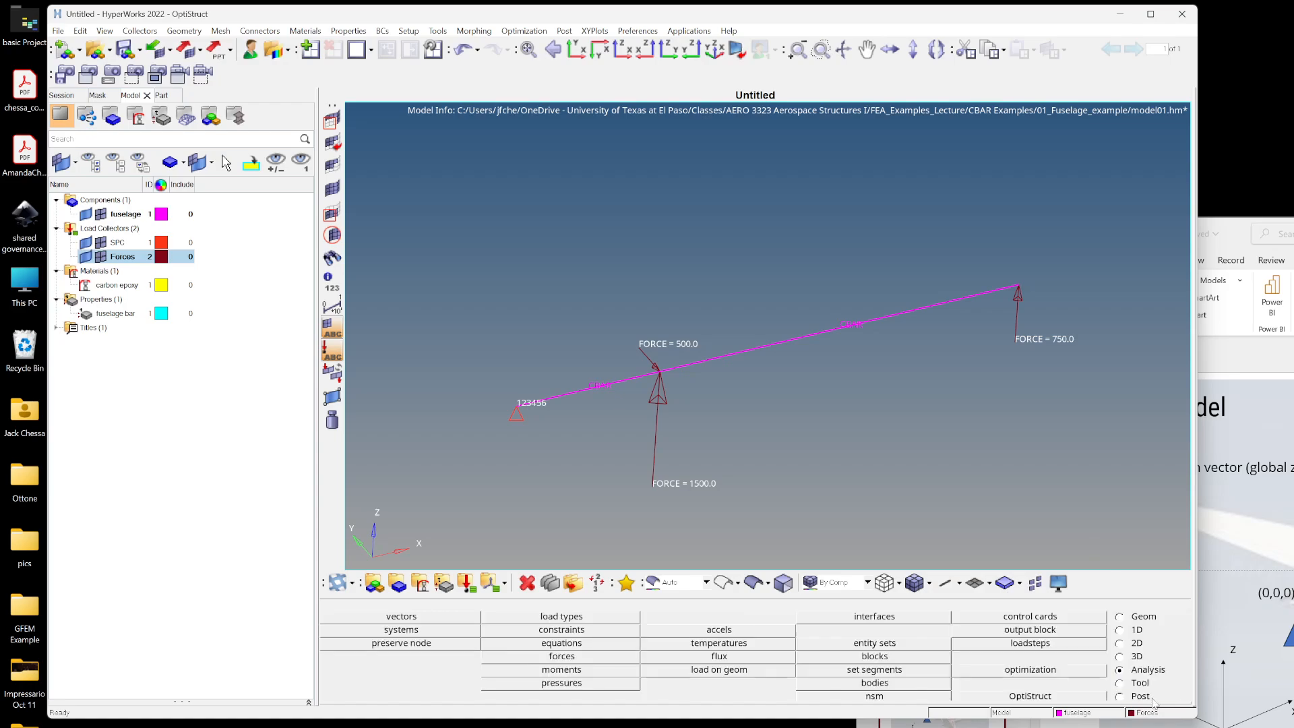
click(101, 369)
right_click(100, 370)
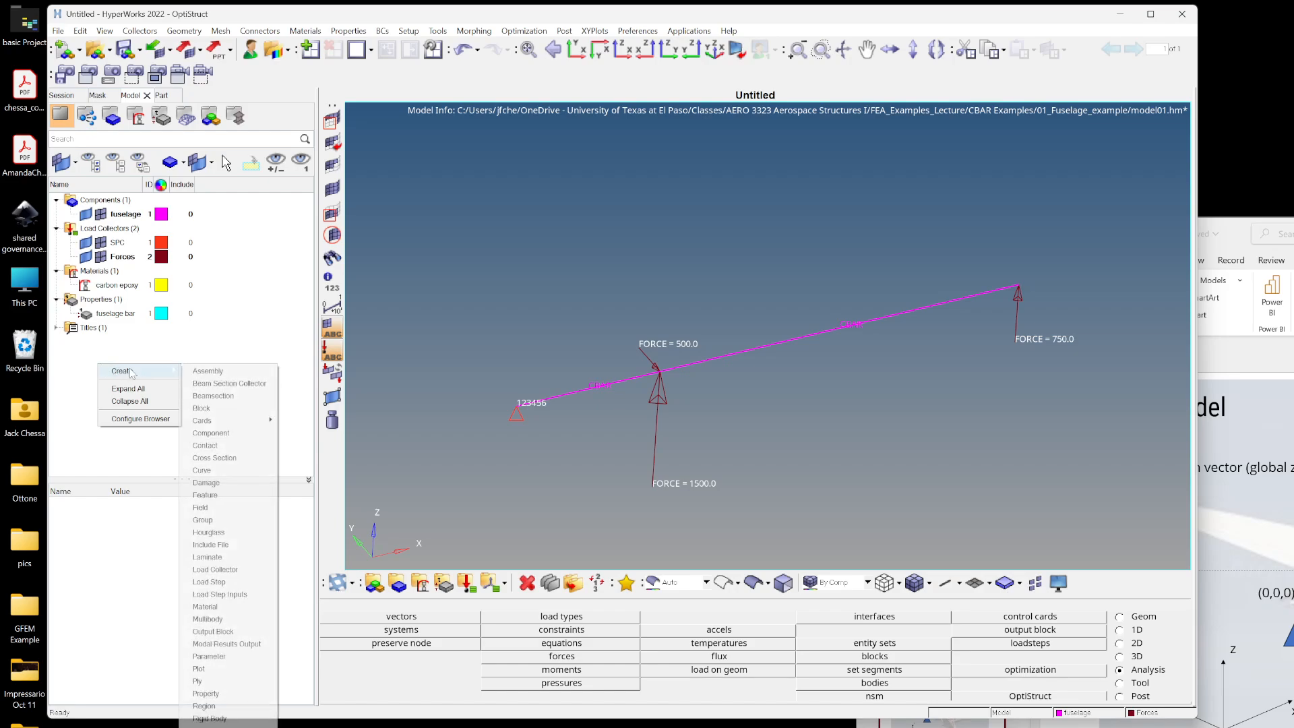
mouse_move(128, 370)
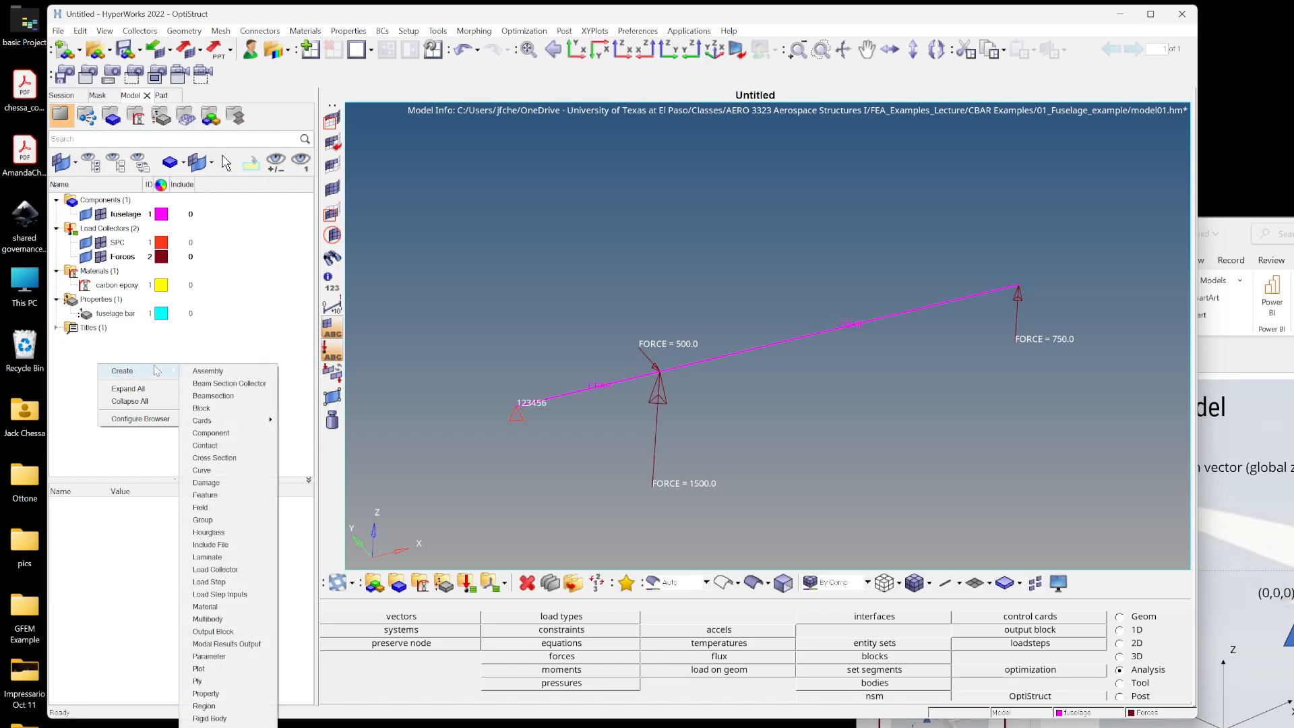
click(228, 582)
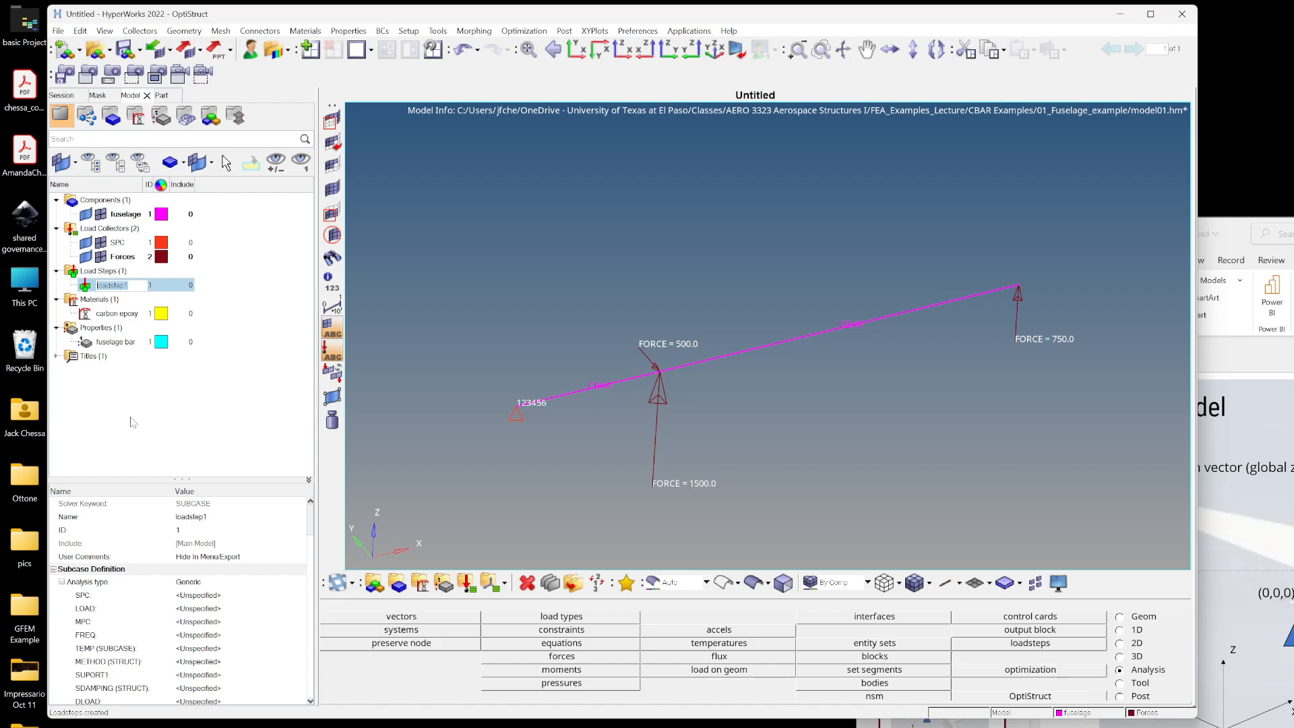
text(flight load)
click(133, 423)
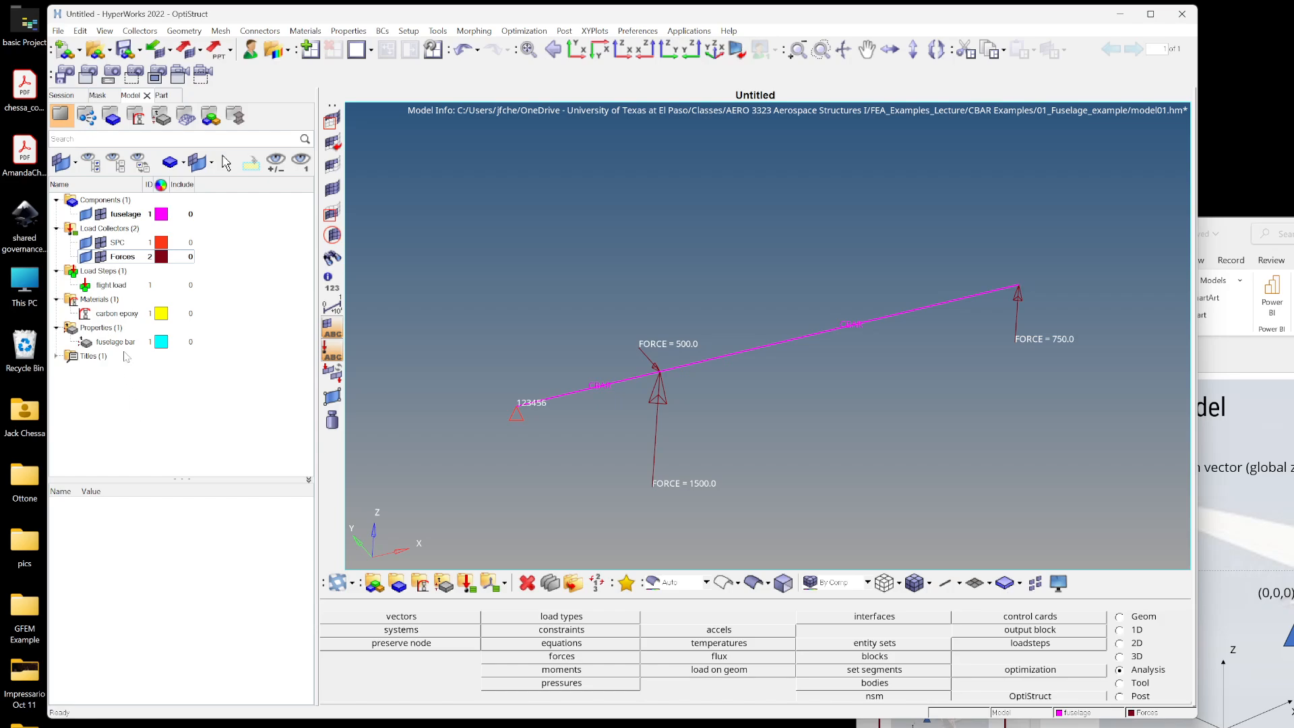
- Set the analysis type of the flight load step to Linear Static
click(118, 286)
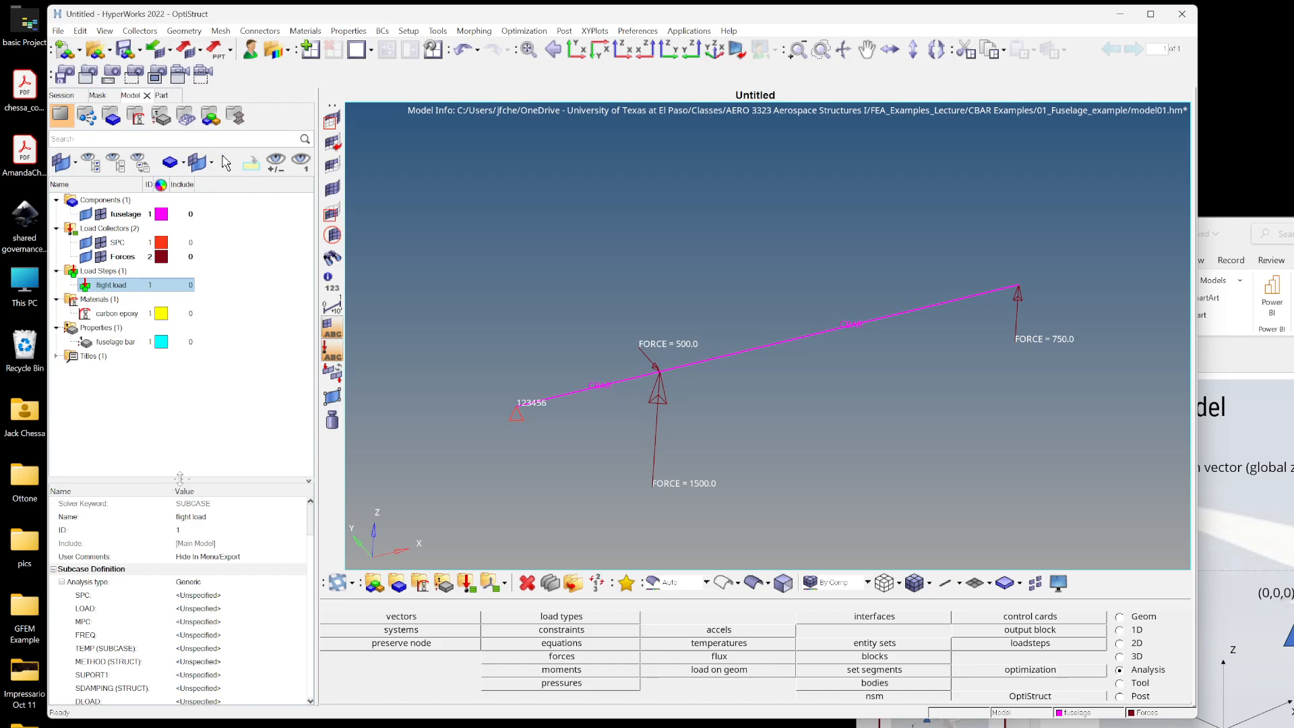
drag(180, 478, 179, 376)
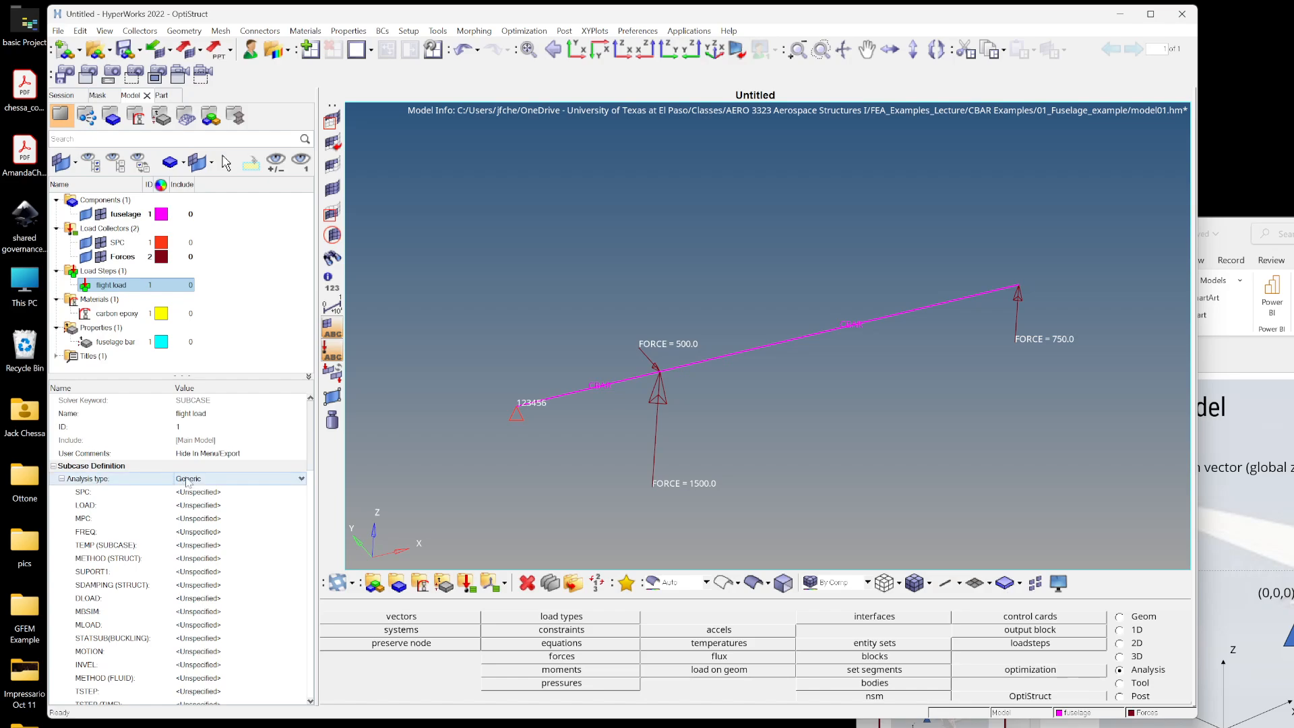
click(187, 479)
scroll(195, 486, up, 5)
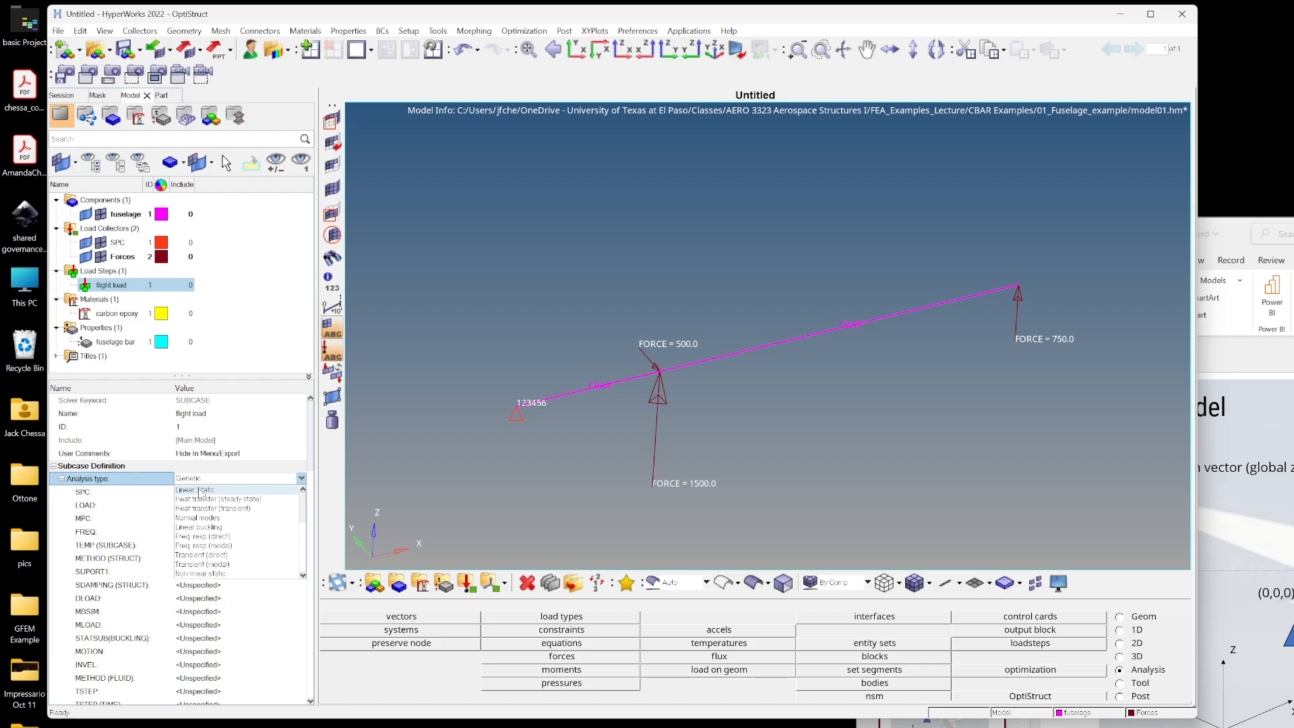
click(200, 489)
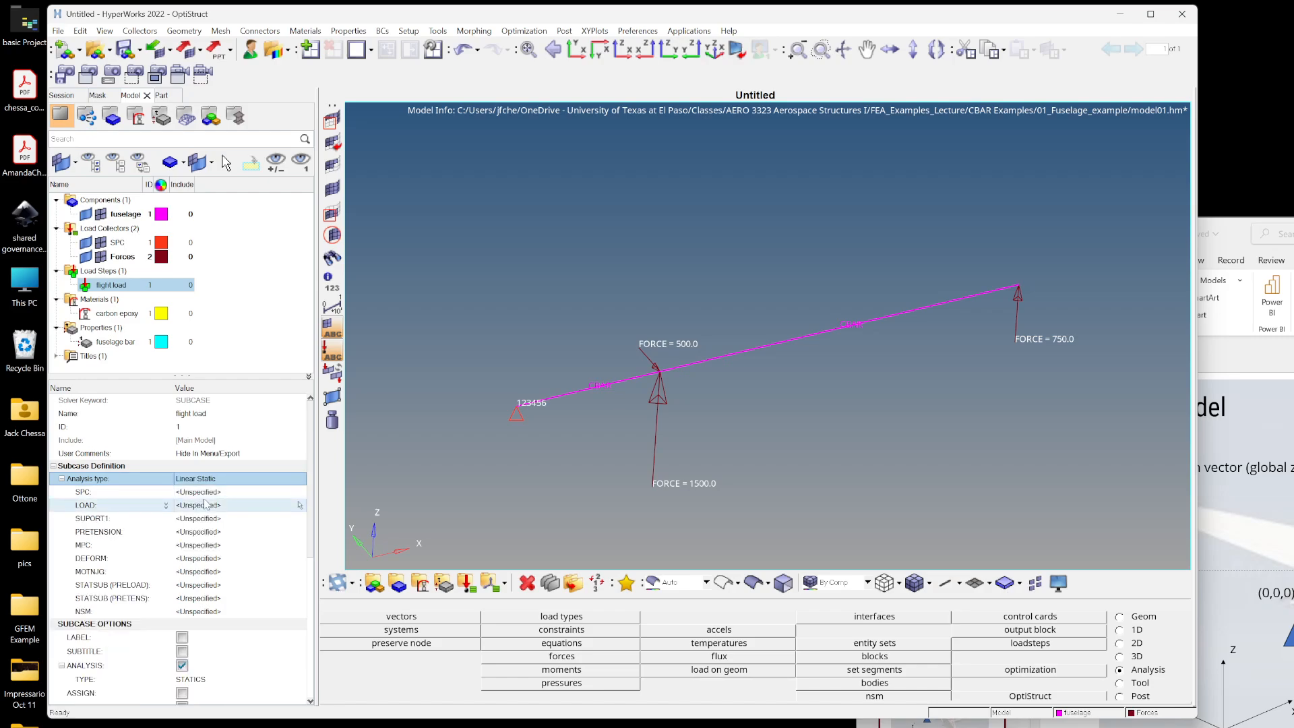
- Assign the SPC load collector as the load step's SPC and the Forces collector as its LOAD
click(200, 493)
click(200, 497)
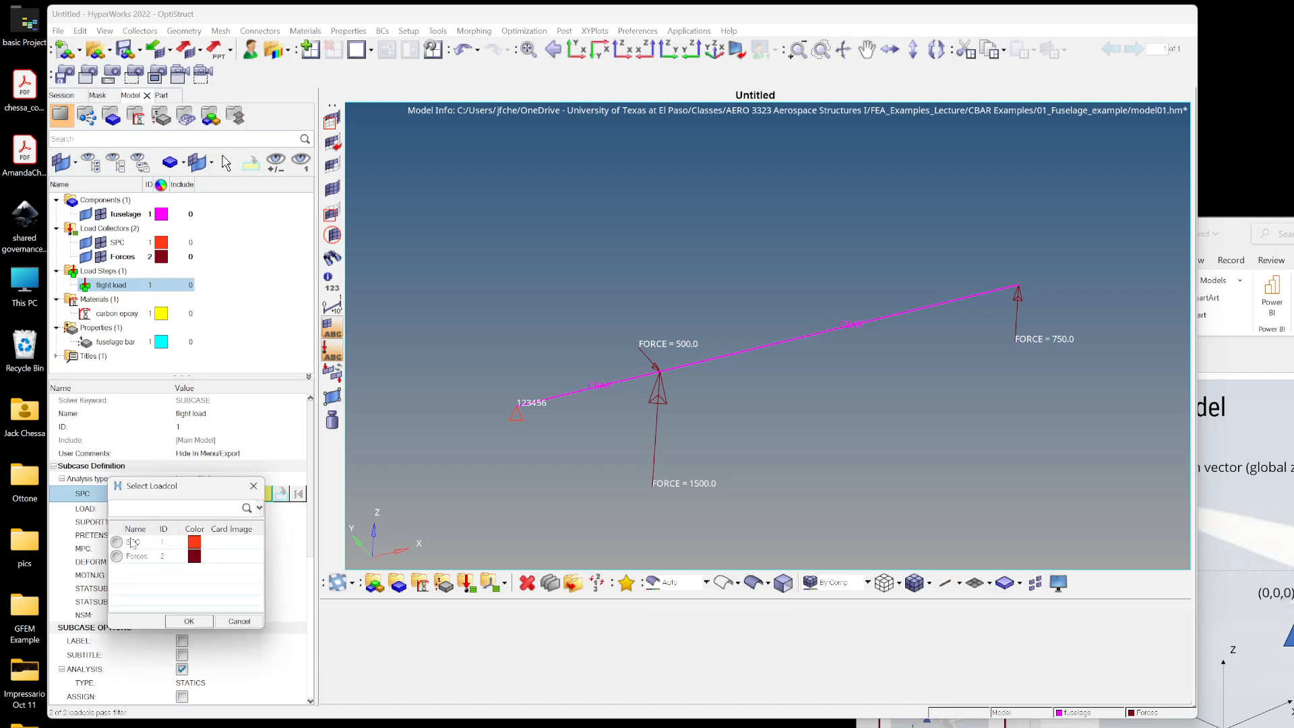
click(132, 543)
click(184, 625)
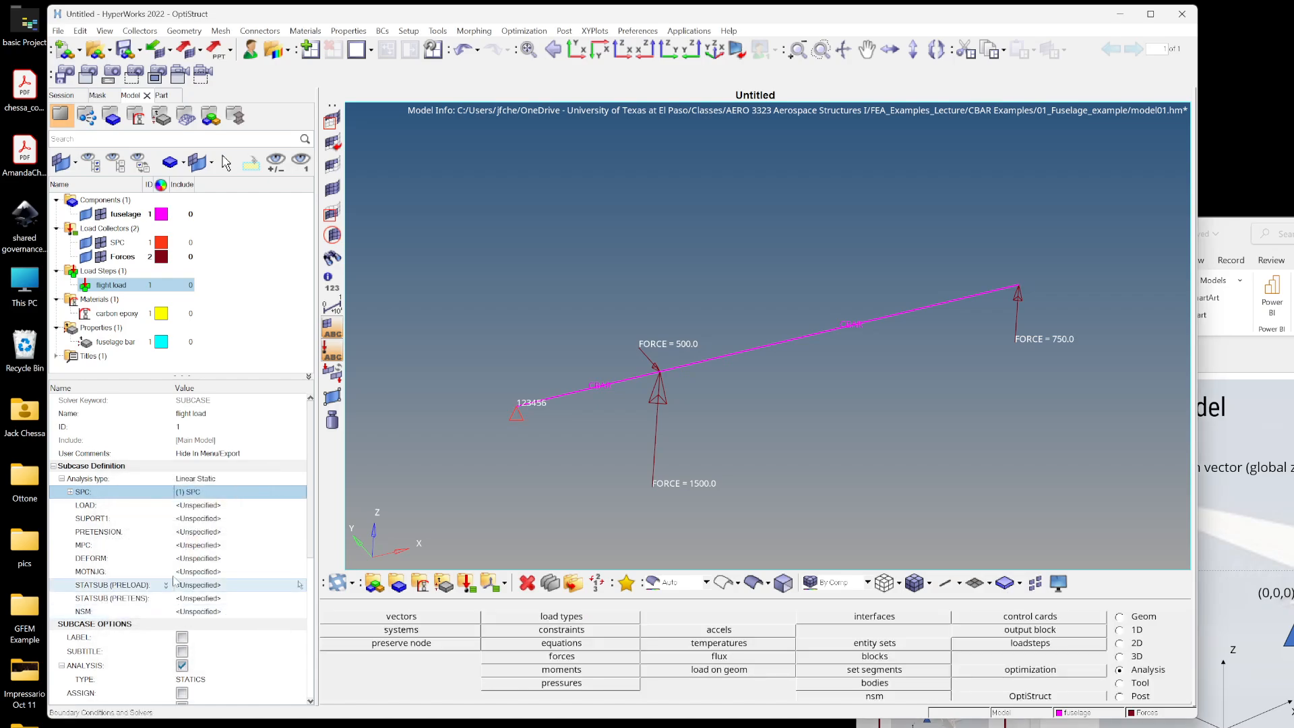
click(197, 507)
click(199, 510)
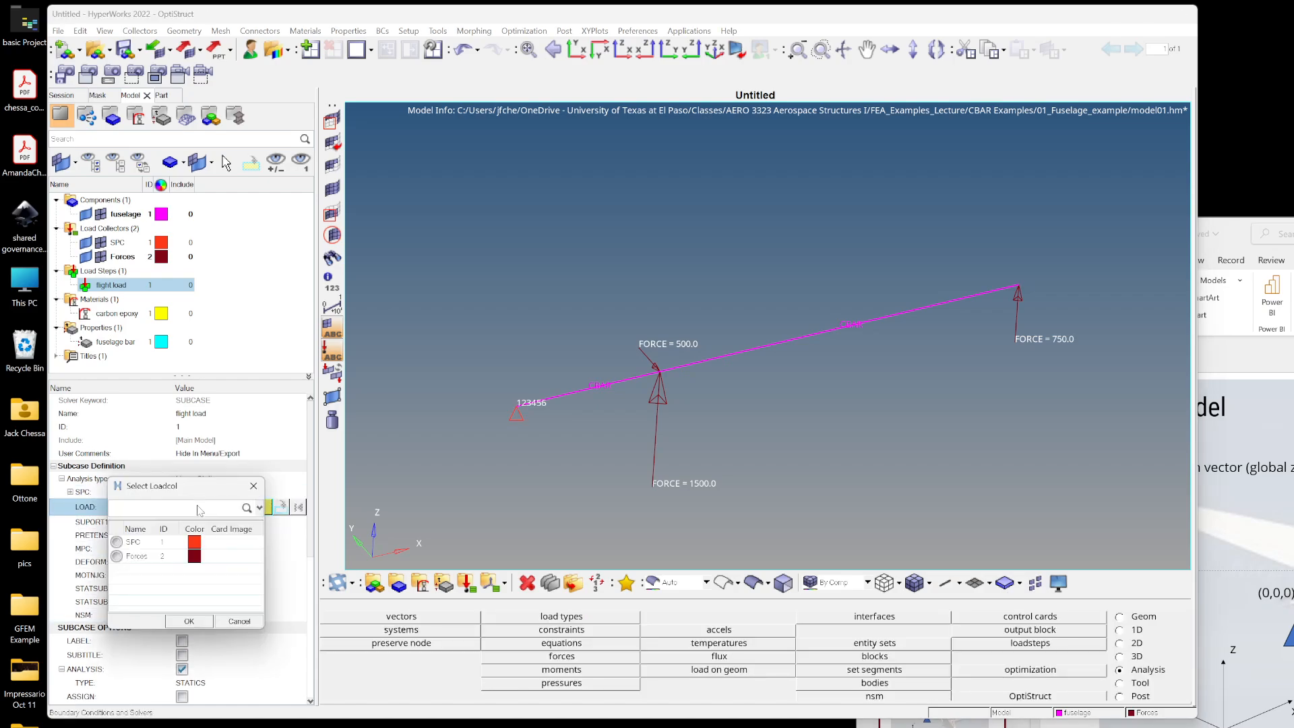
click(134, 557)
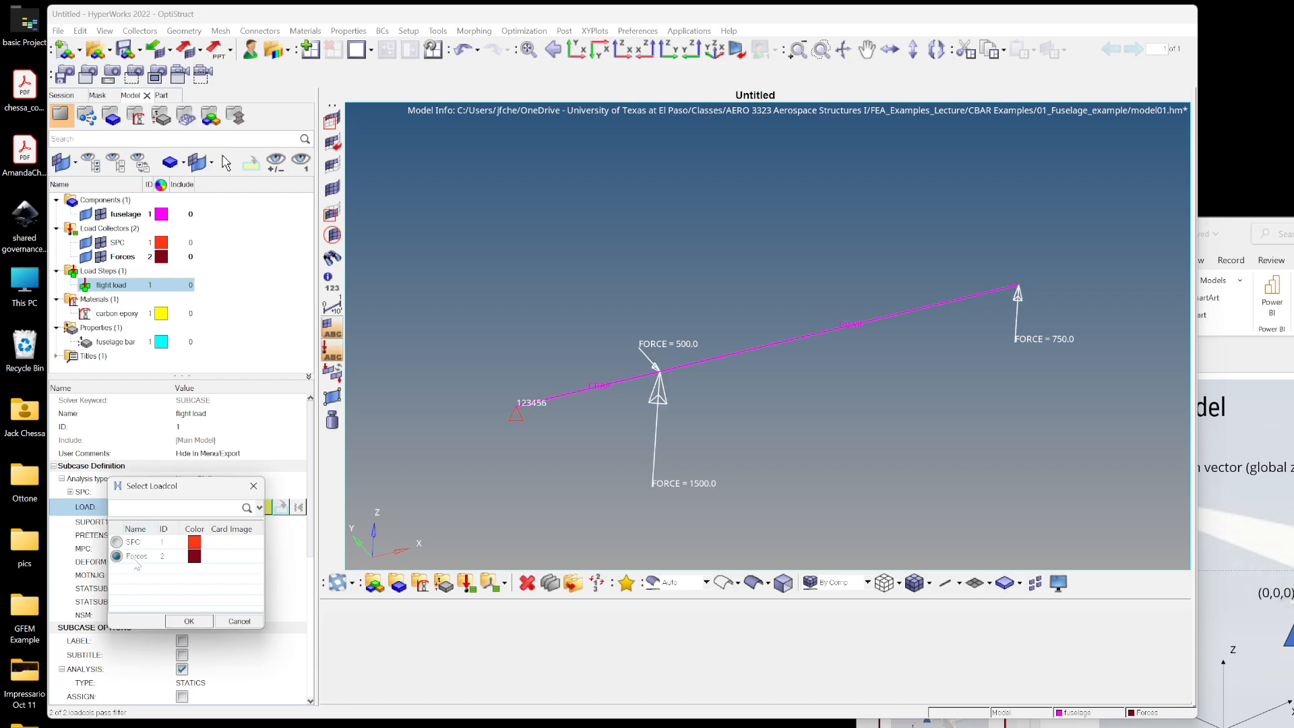
click(188, 621)
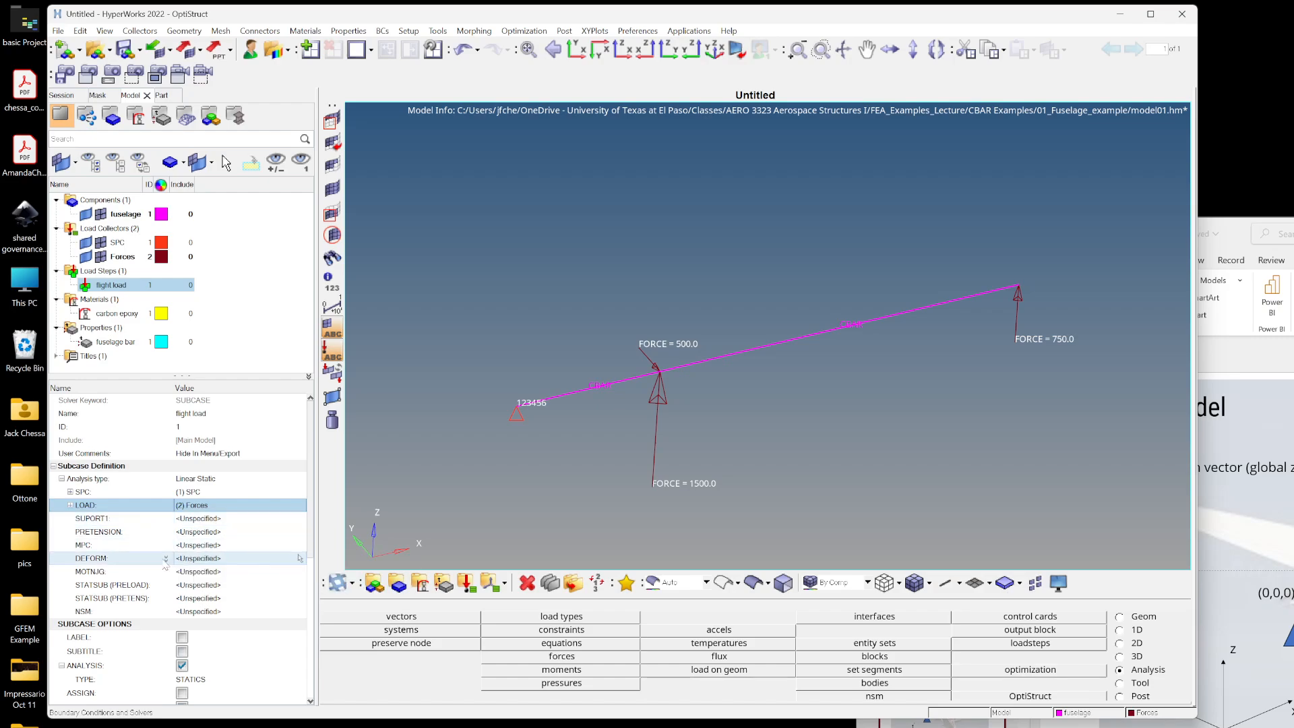
- Enable OUTPUT in the load step's subcase options and request DISPLACEMENT results in OPTI format
scroll(164, 563, down, 1)
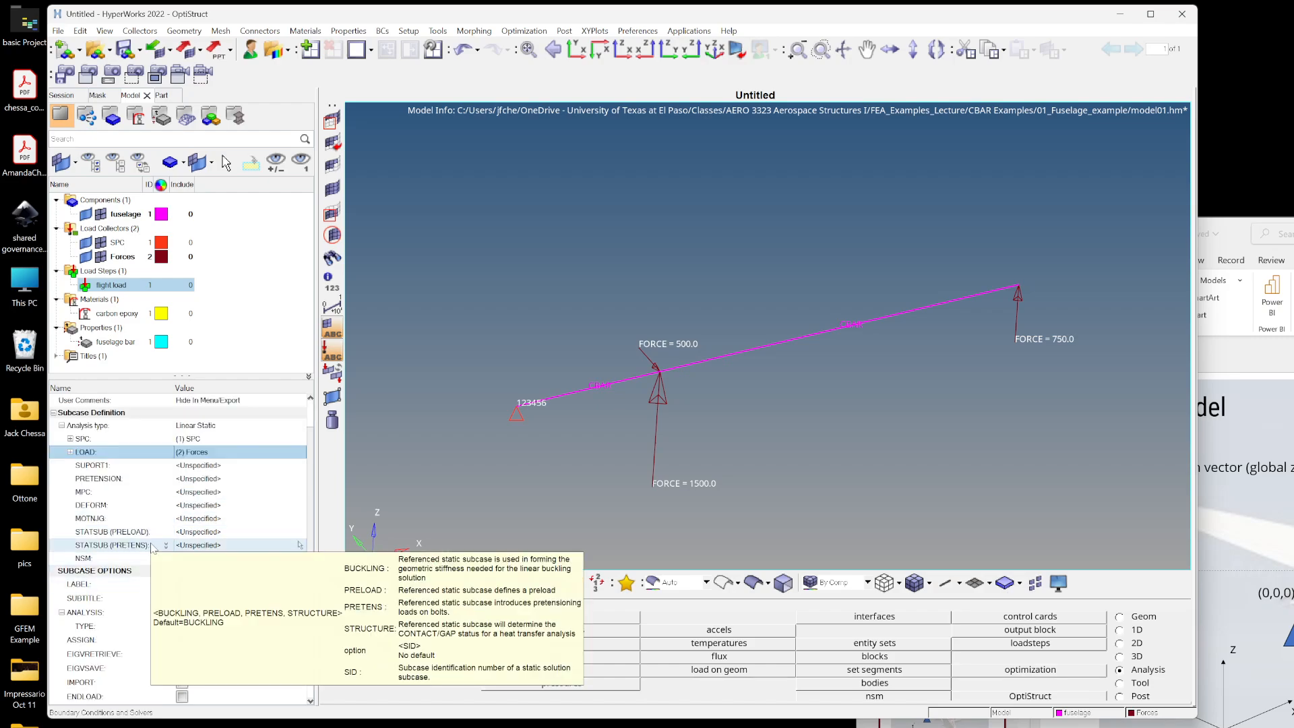
scroll(116, 606, down, 4)
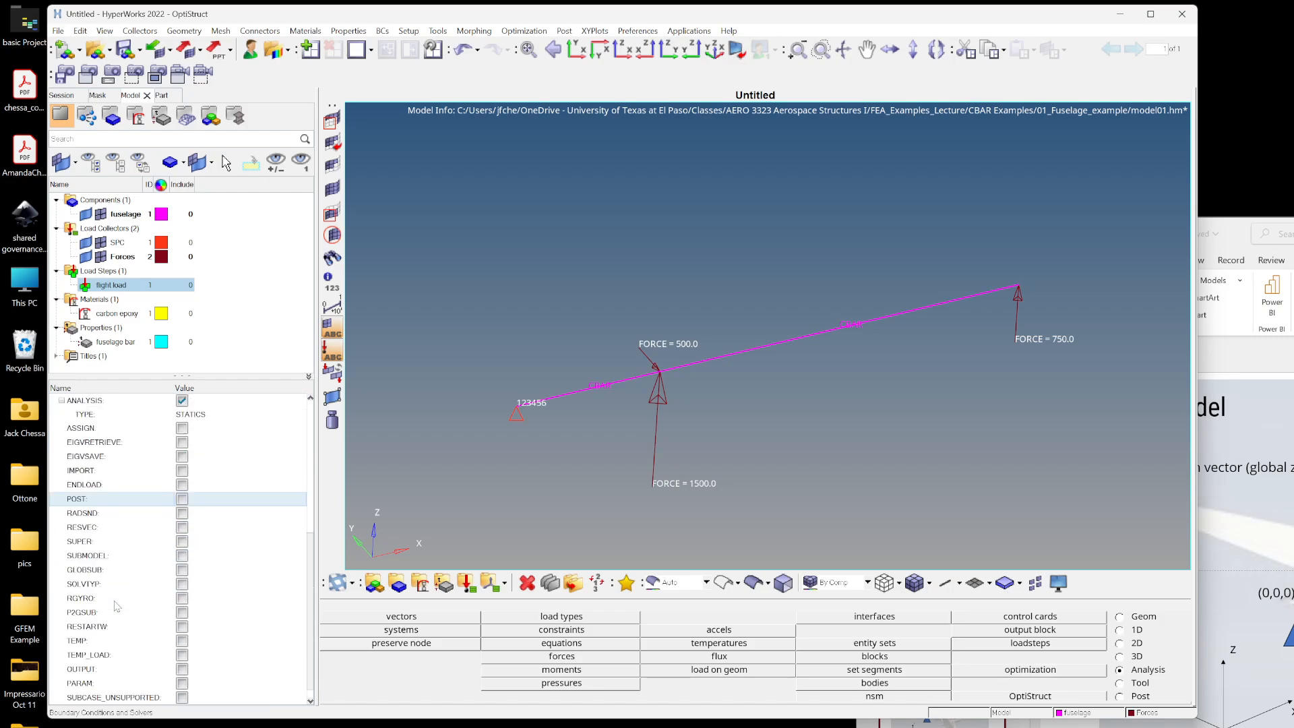
scroll(116, 605, down, 1)
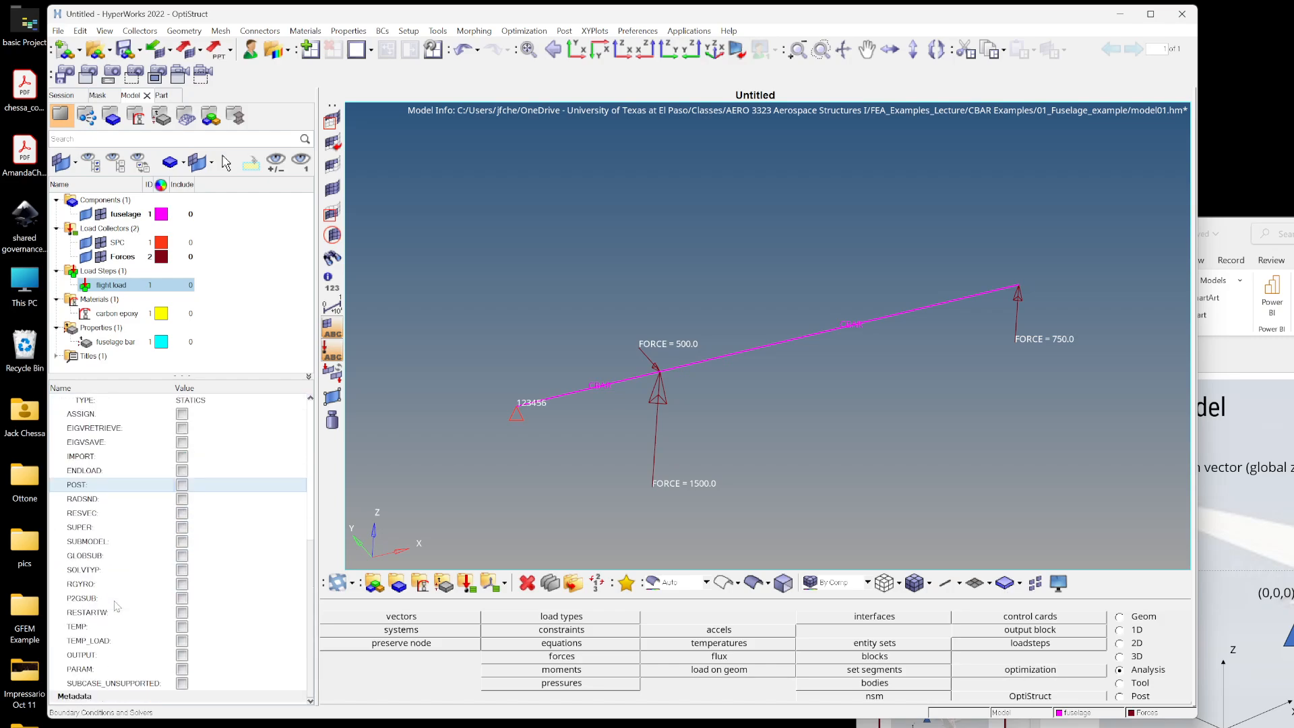
click(182, 654)
scroll(233, 620, down, 5)
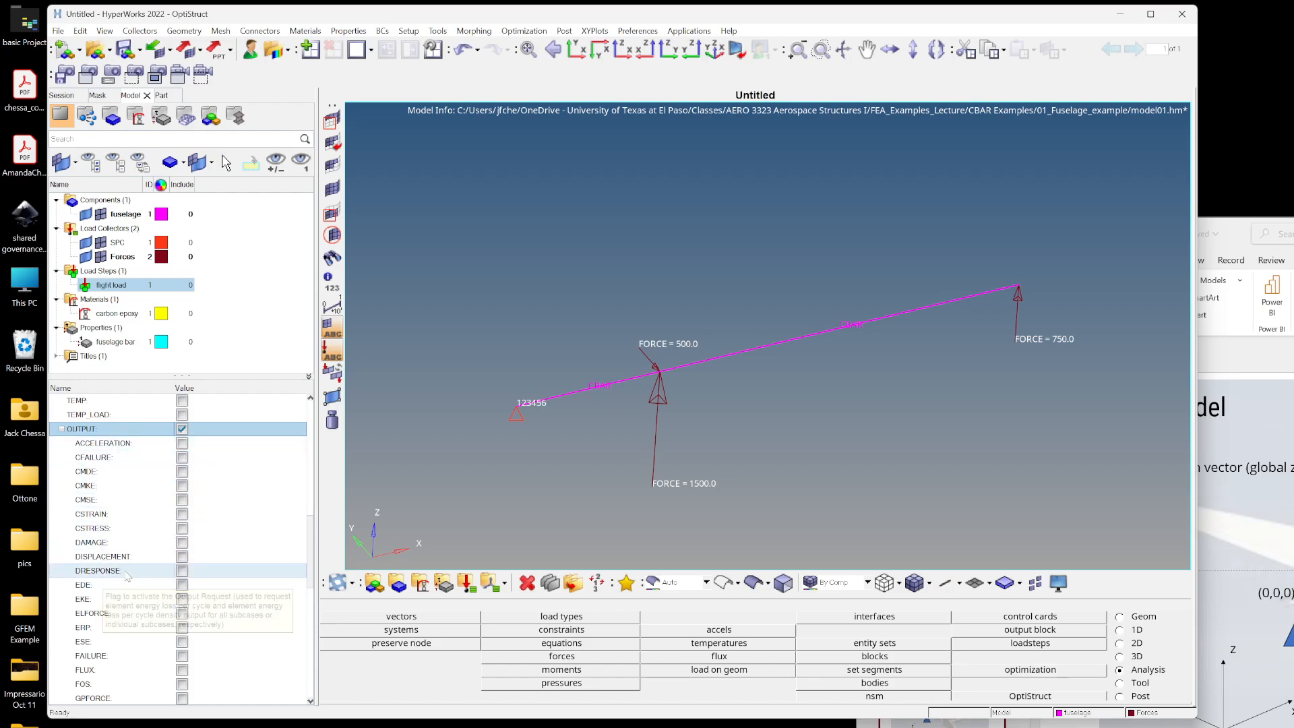
click(182, 556)
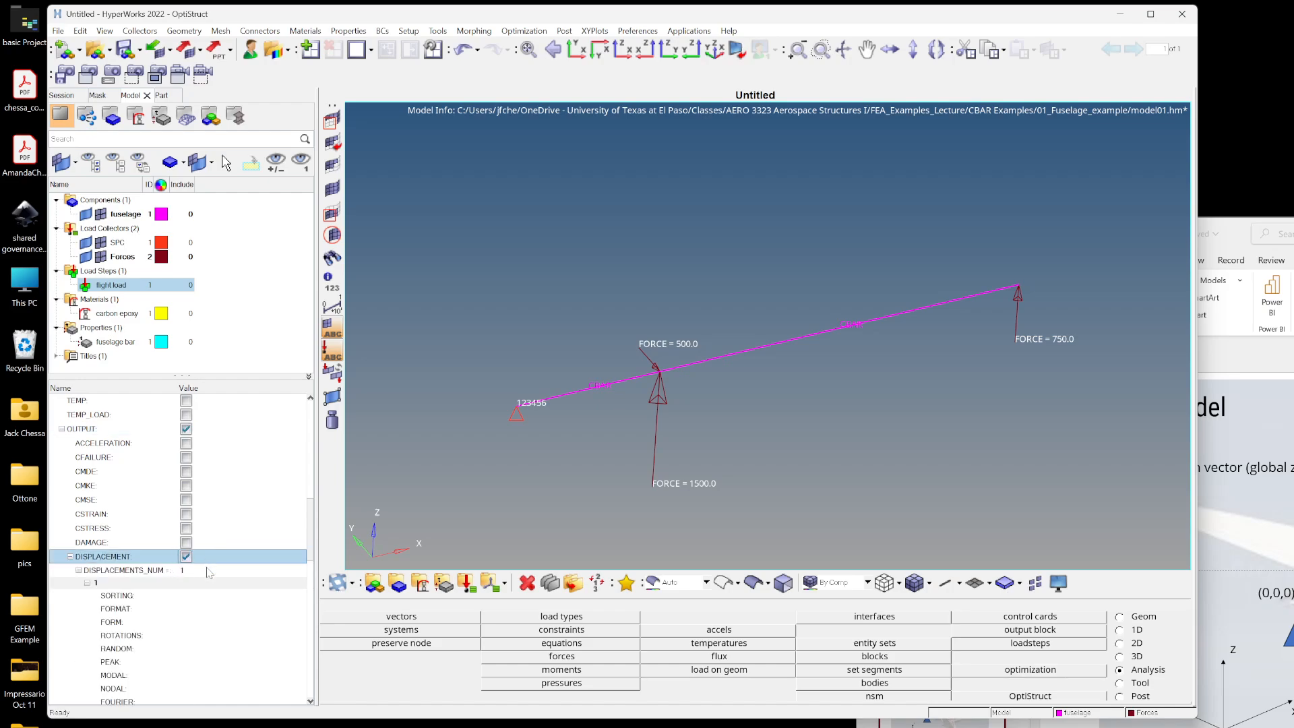
click(199, 610)
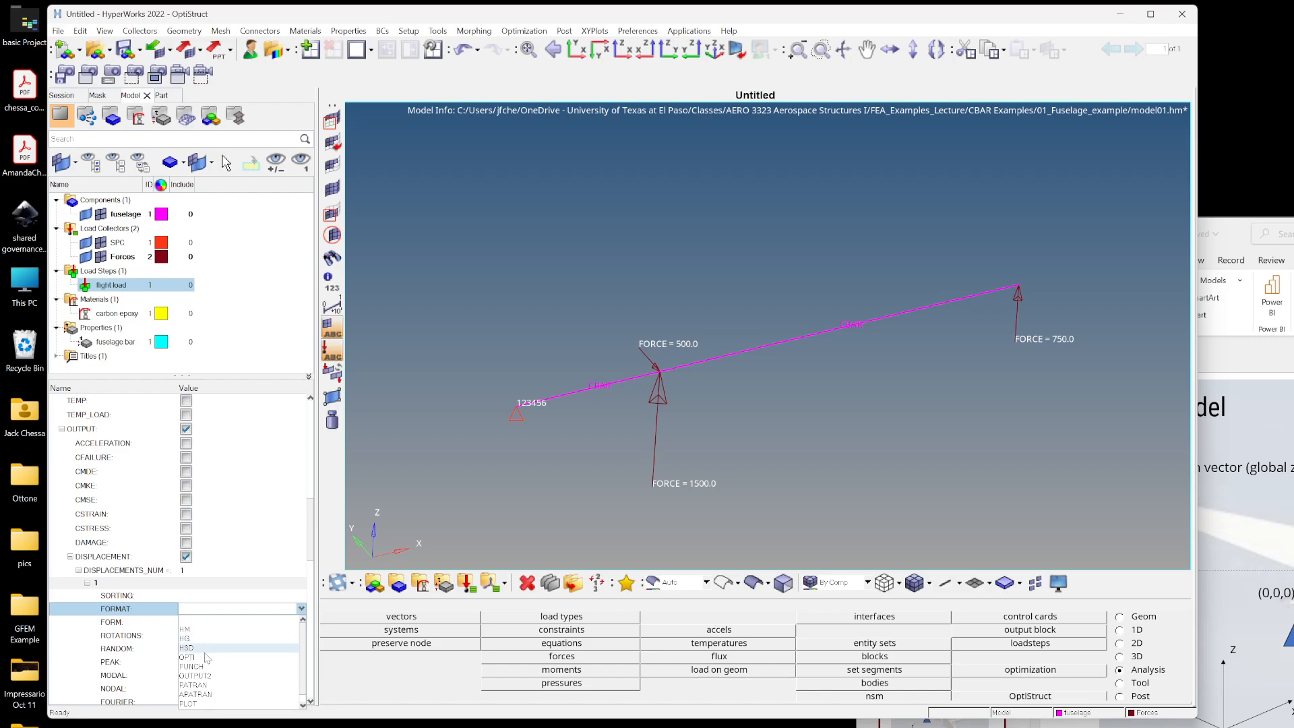
click(196, 657)
- Request element force output (ELFORCE) for the load step in OPTI format
scroll(215, 531, down, 3)
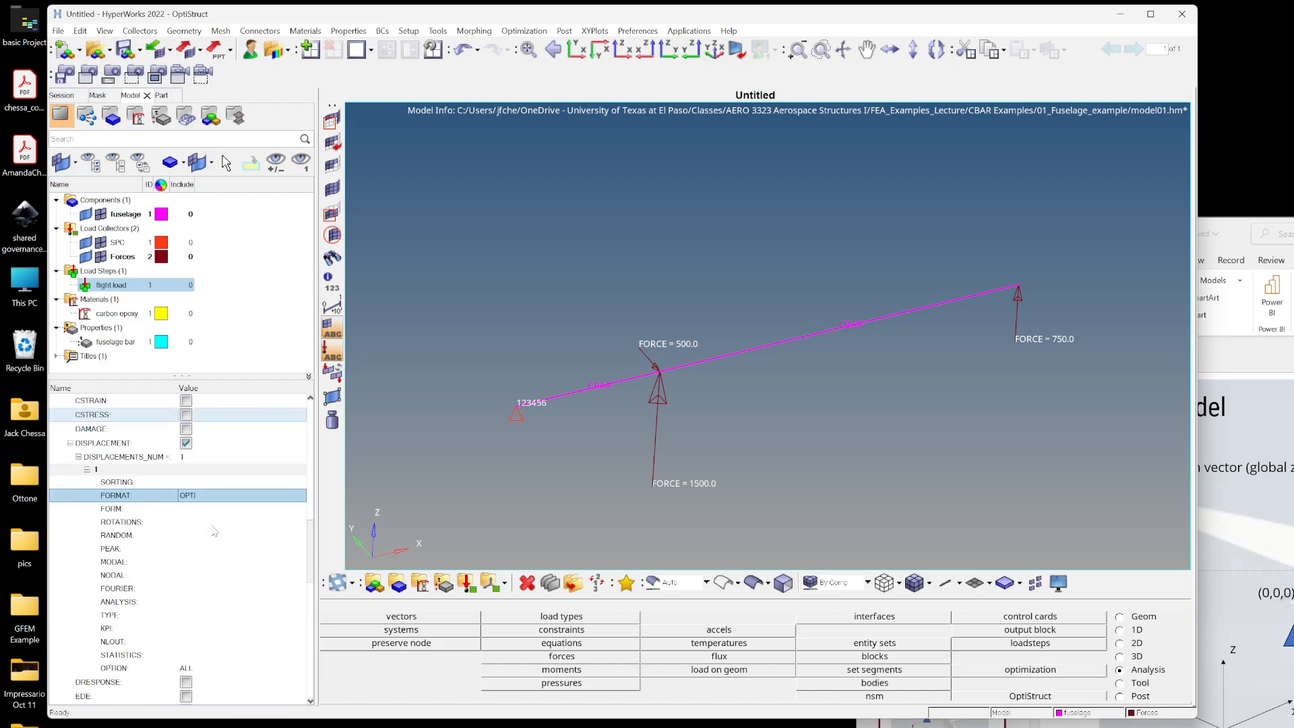
scroll(214, 531, down, 6)
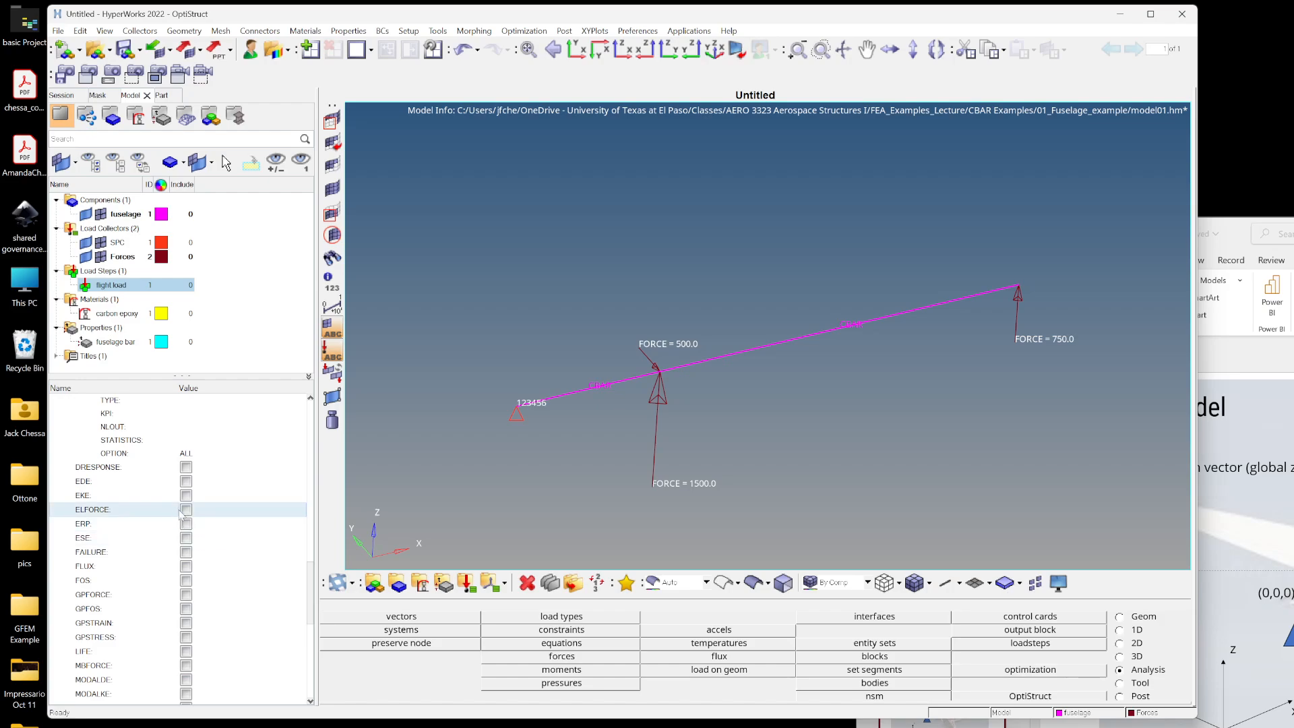
click(186, 510)
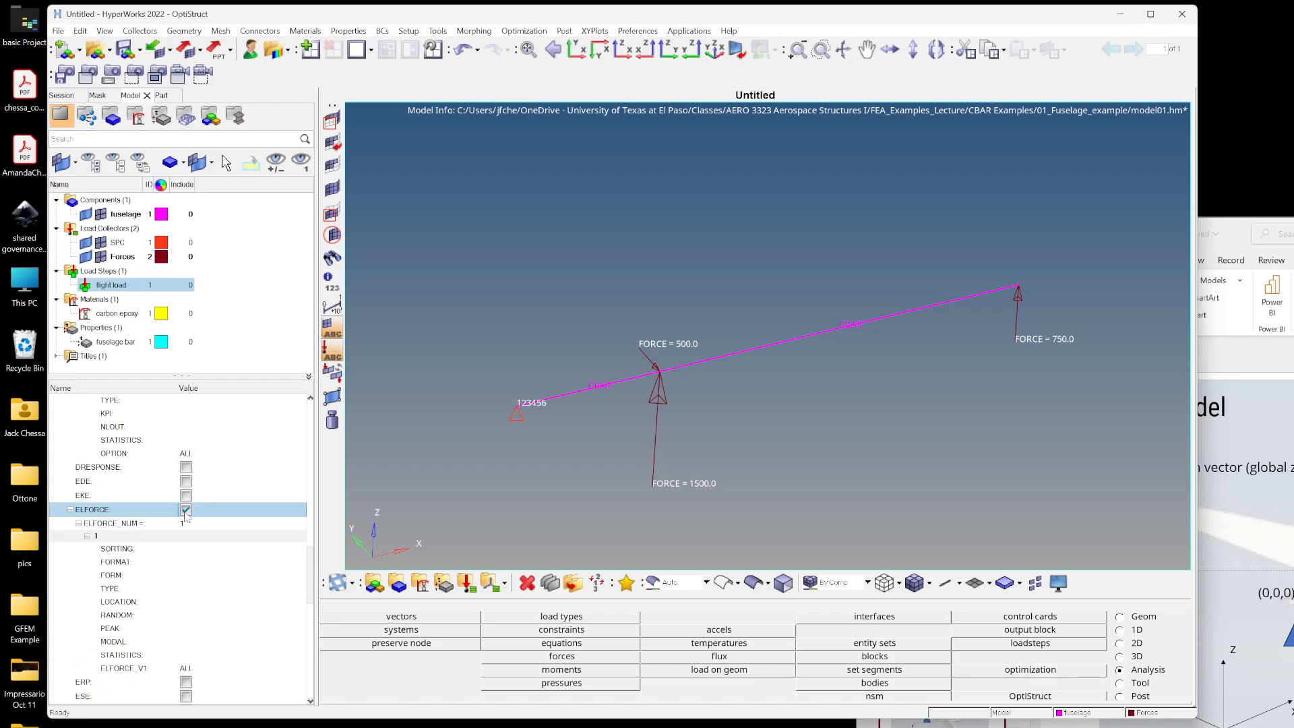
click(213, 561)
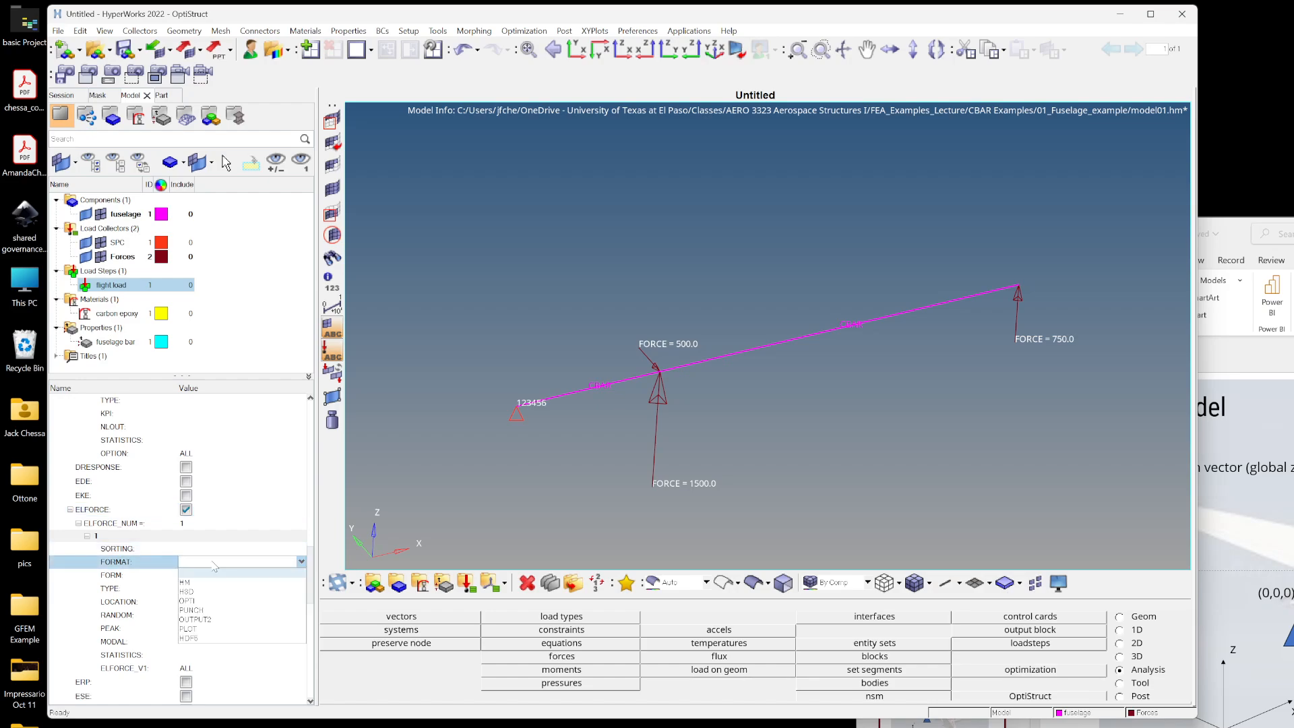
click(192, 600)
- Request constraint reaction force output (SPCF) for the load step in OPTI format
scroll(200, 522, down, 5)
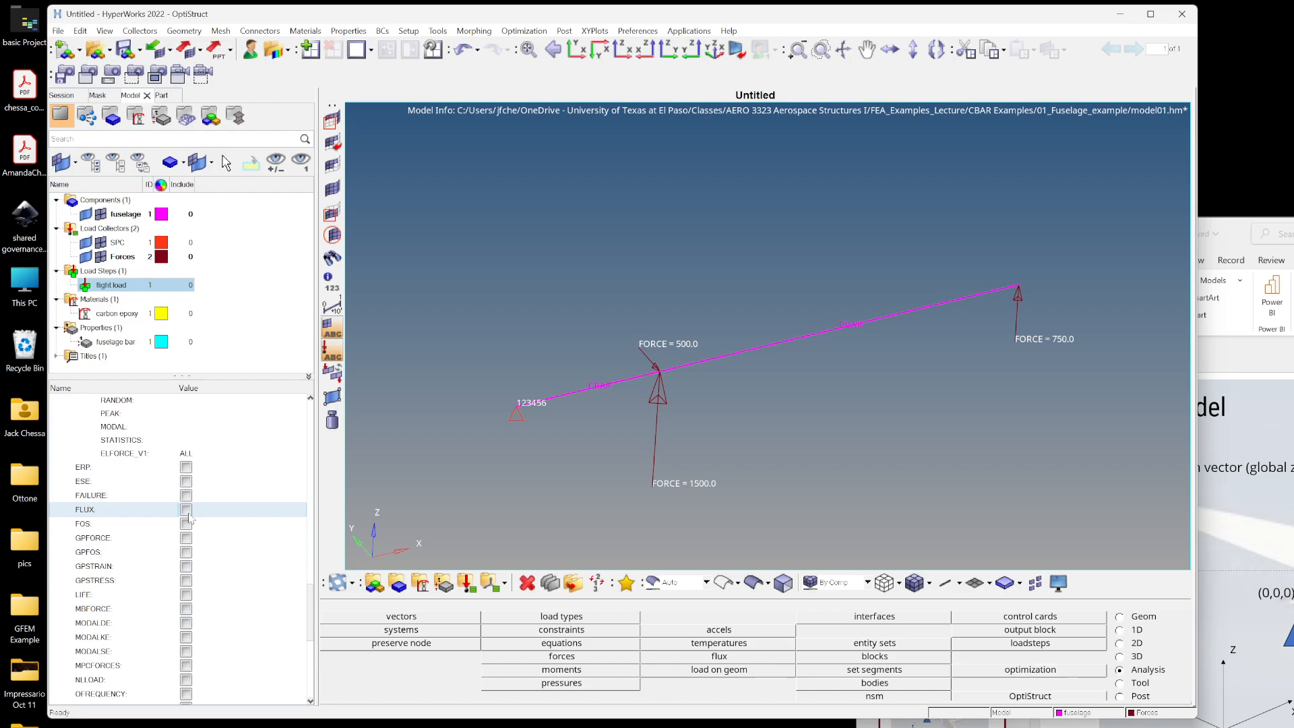
scroll(183, 596, down, 1)
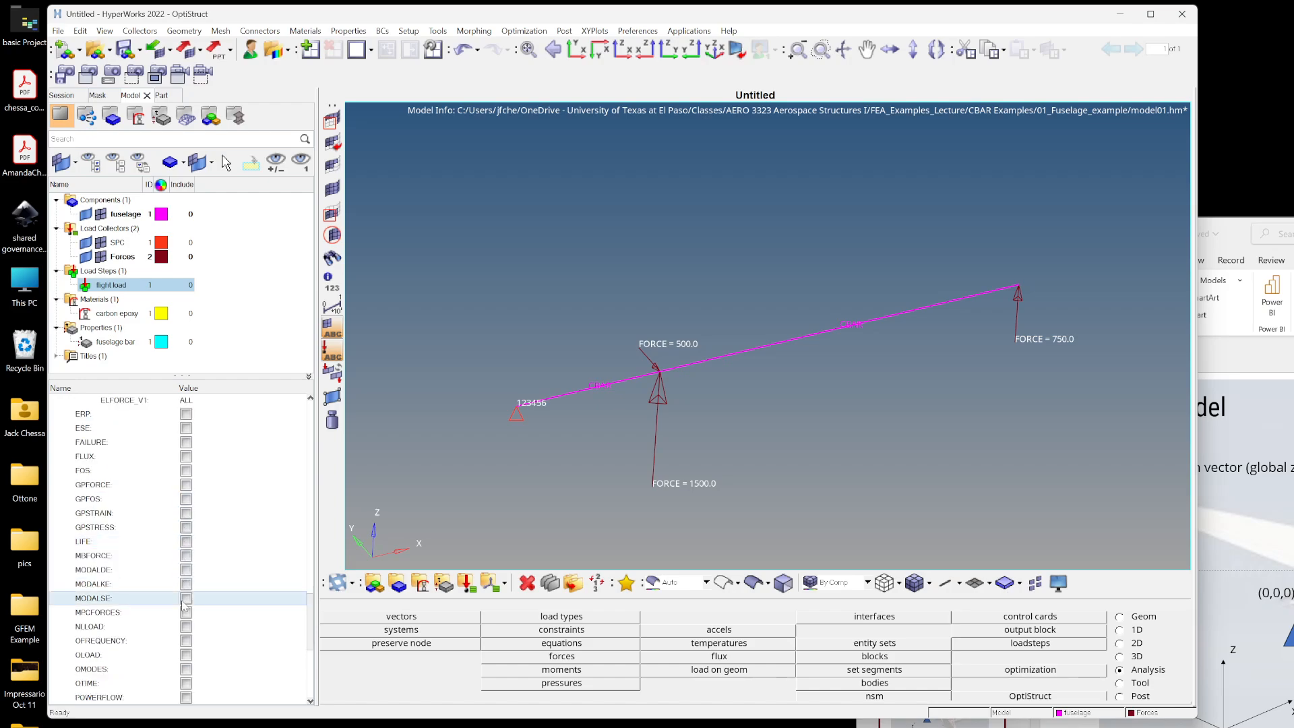
scroll(183, 604, down, 1)
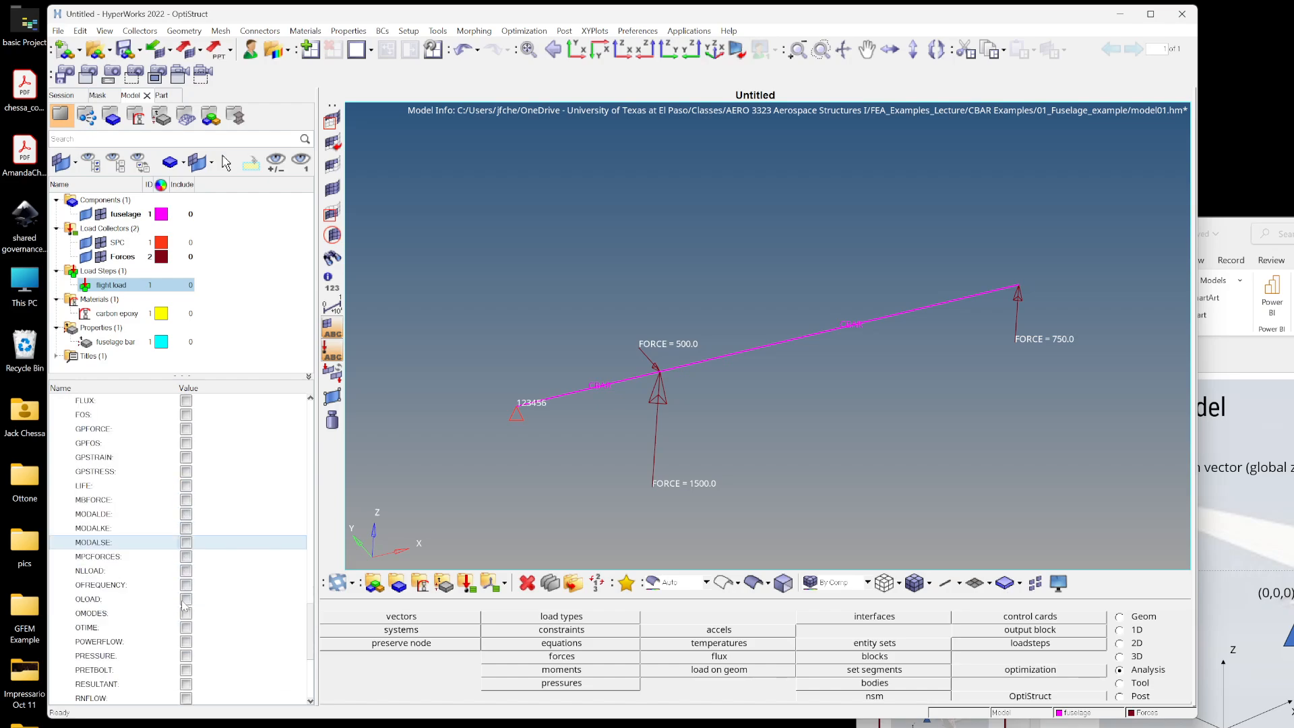
scroll(183, 606, down, 1)
scroll(183, 606, down, 1)
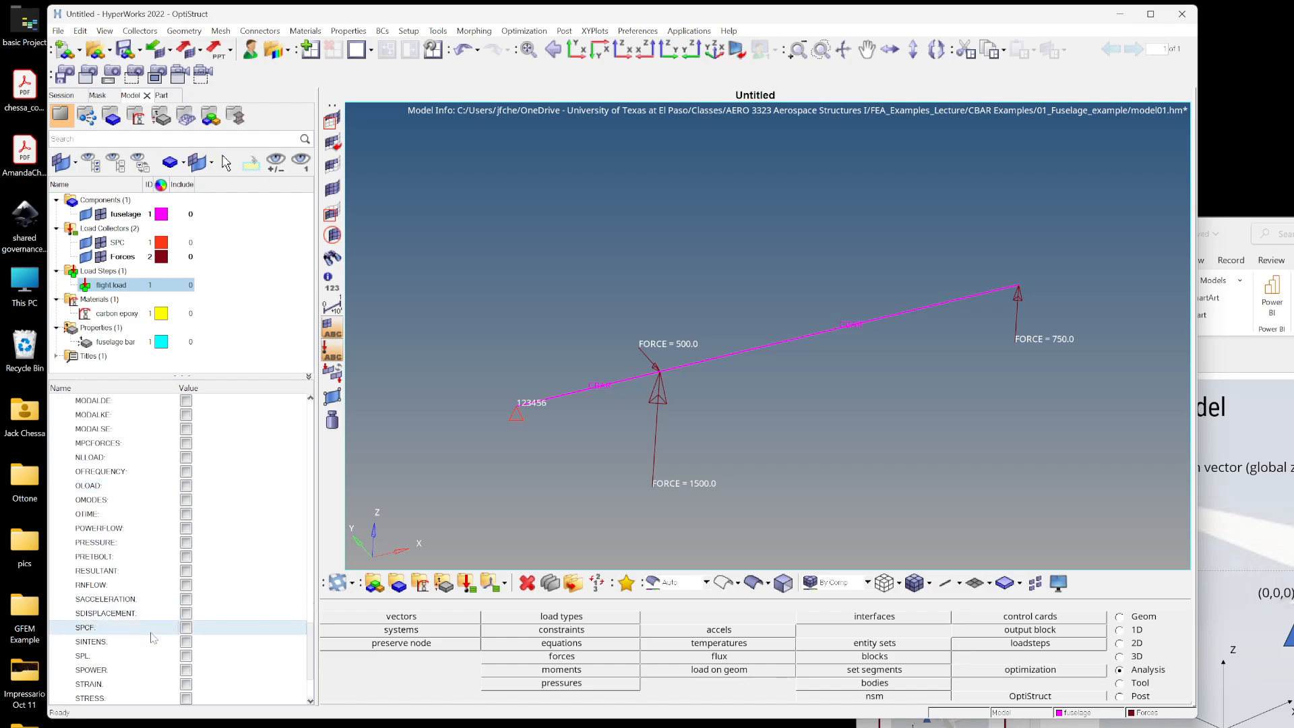
click(186, 627)
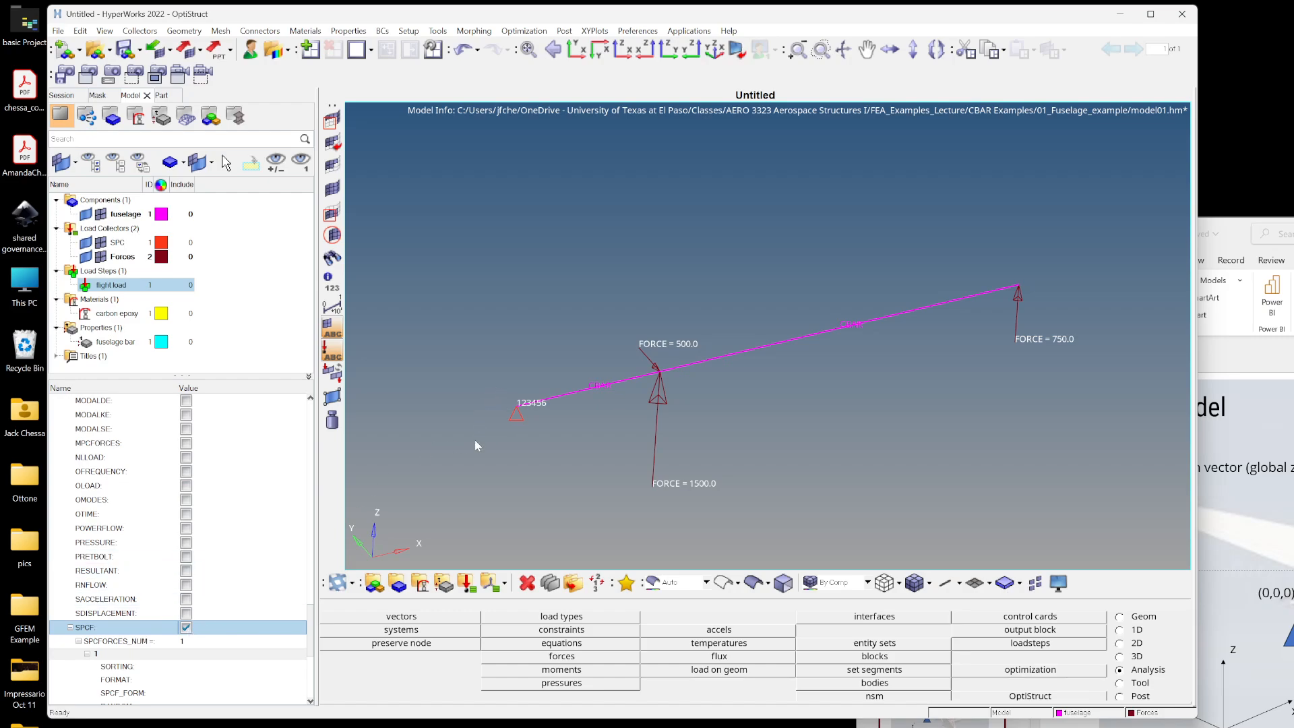
scroll(183, 613, down, 1)
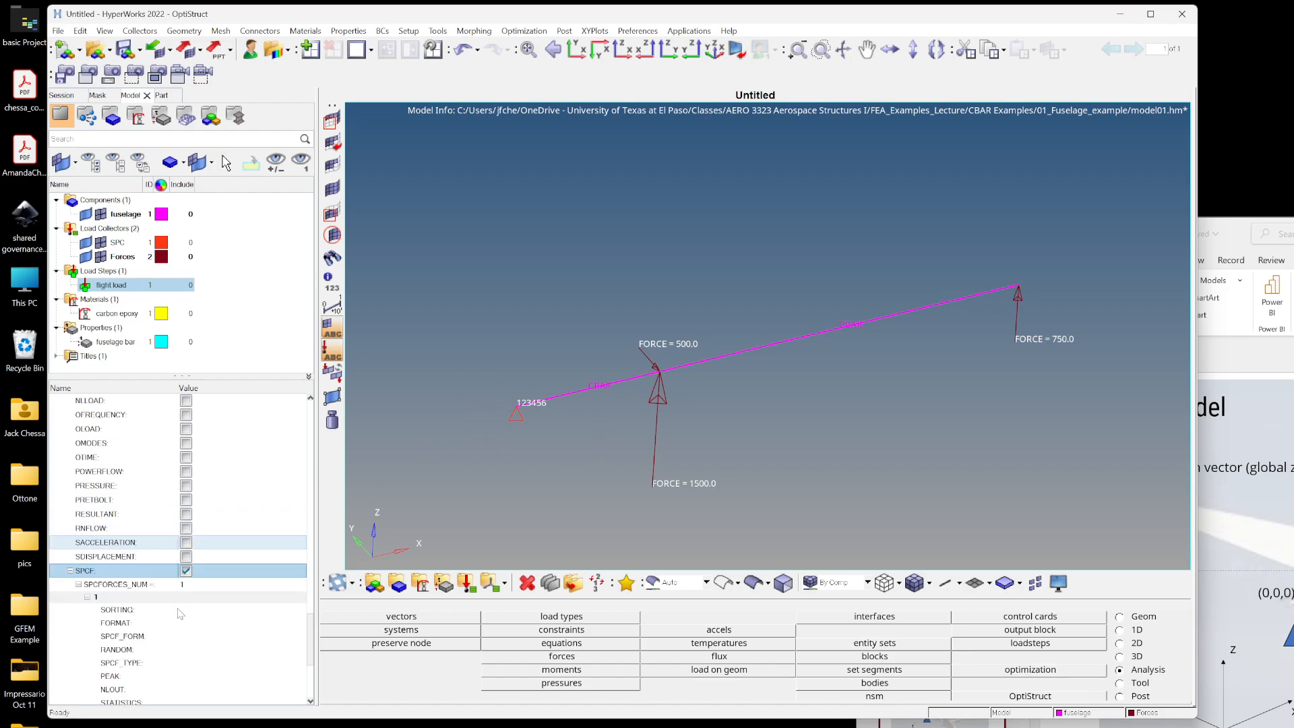
click(194, 623)
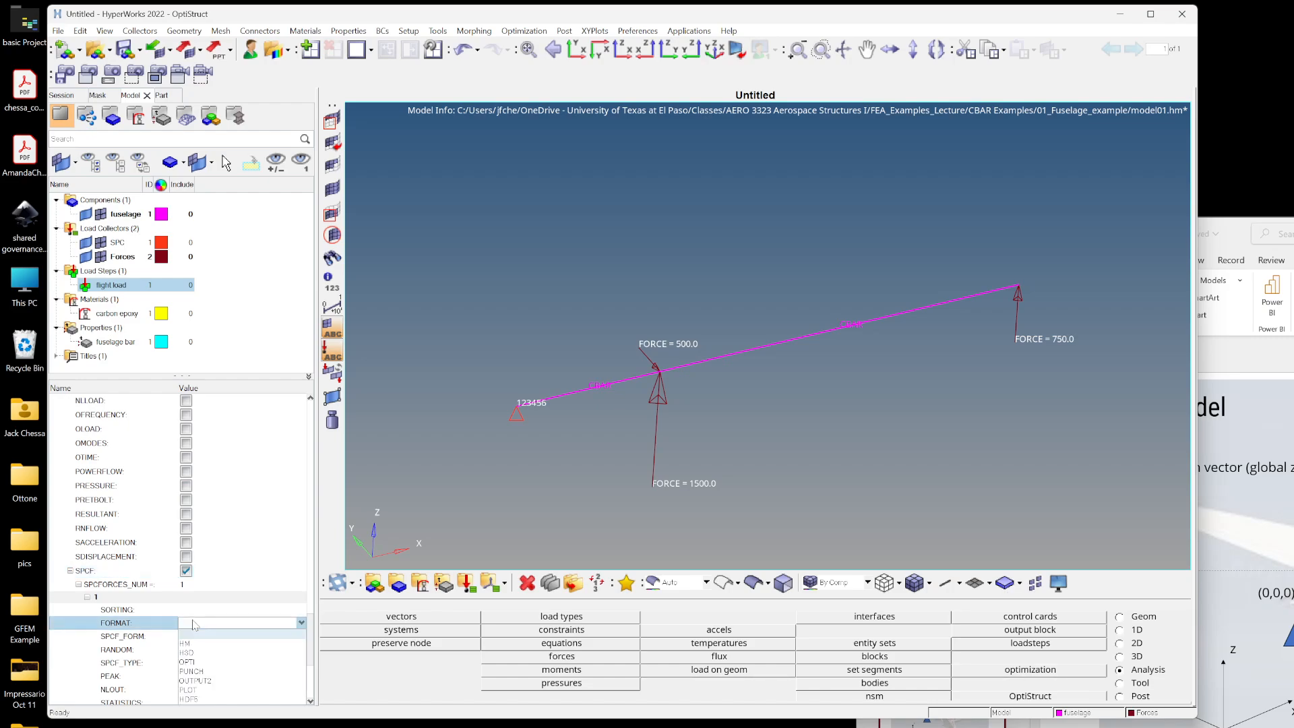
click(194, 663)
- Request STRESS output for the load step in OPTI format
scroll(193, 664, down, 5)
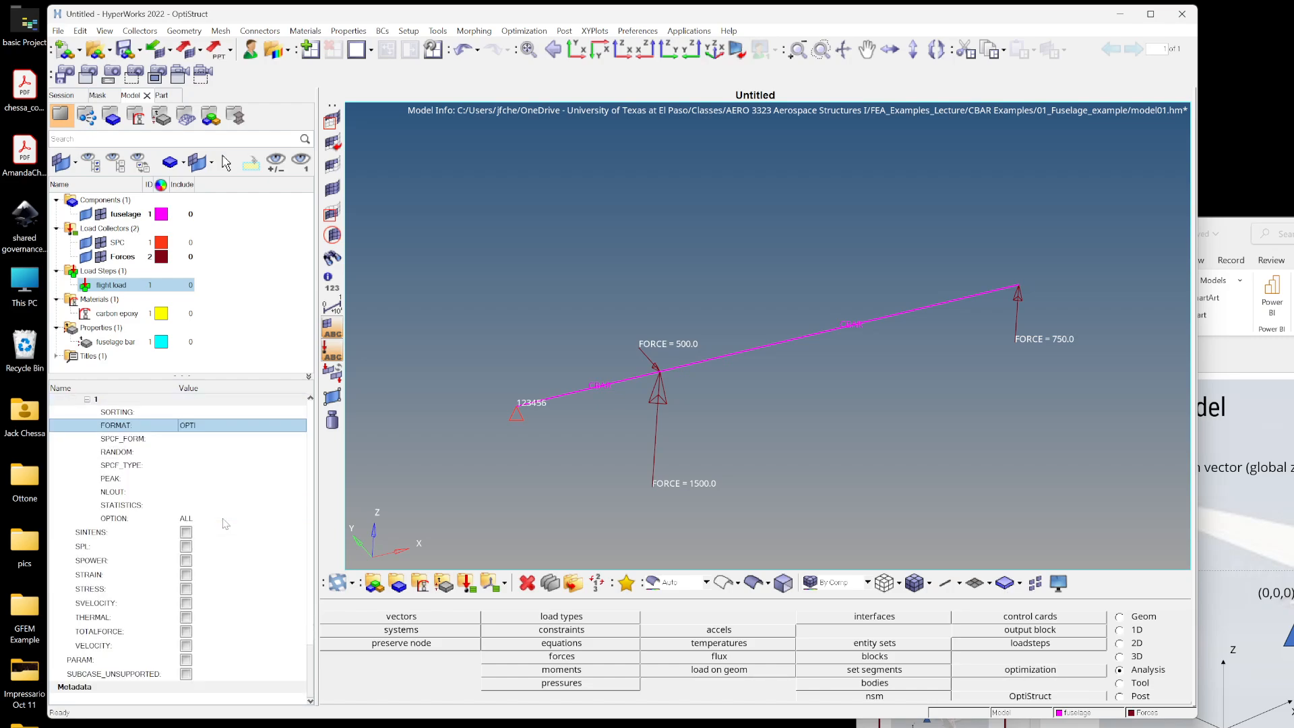
click(186, 589)
scroll(186, 592, down, 2)
click(195, 589)
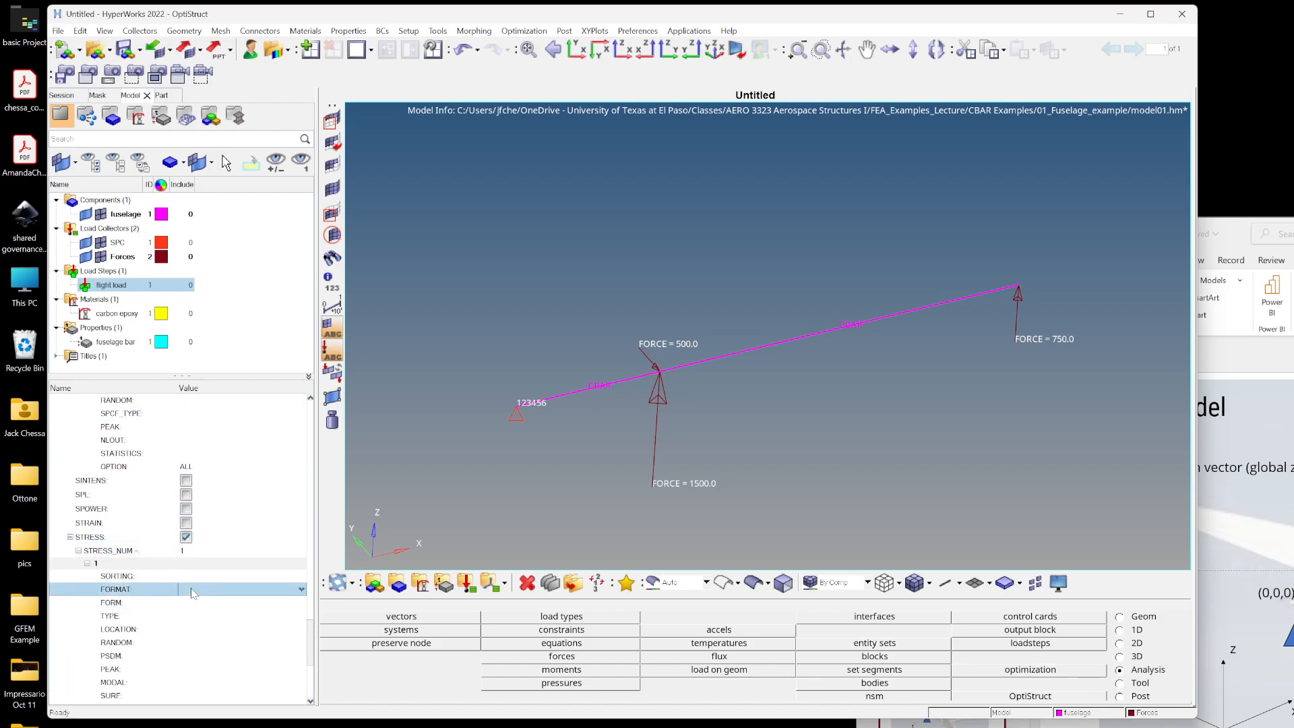
click(187, 628)
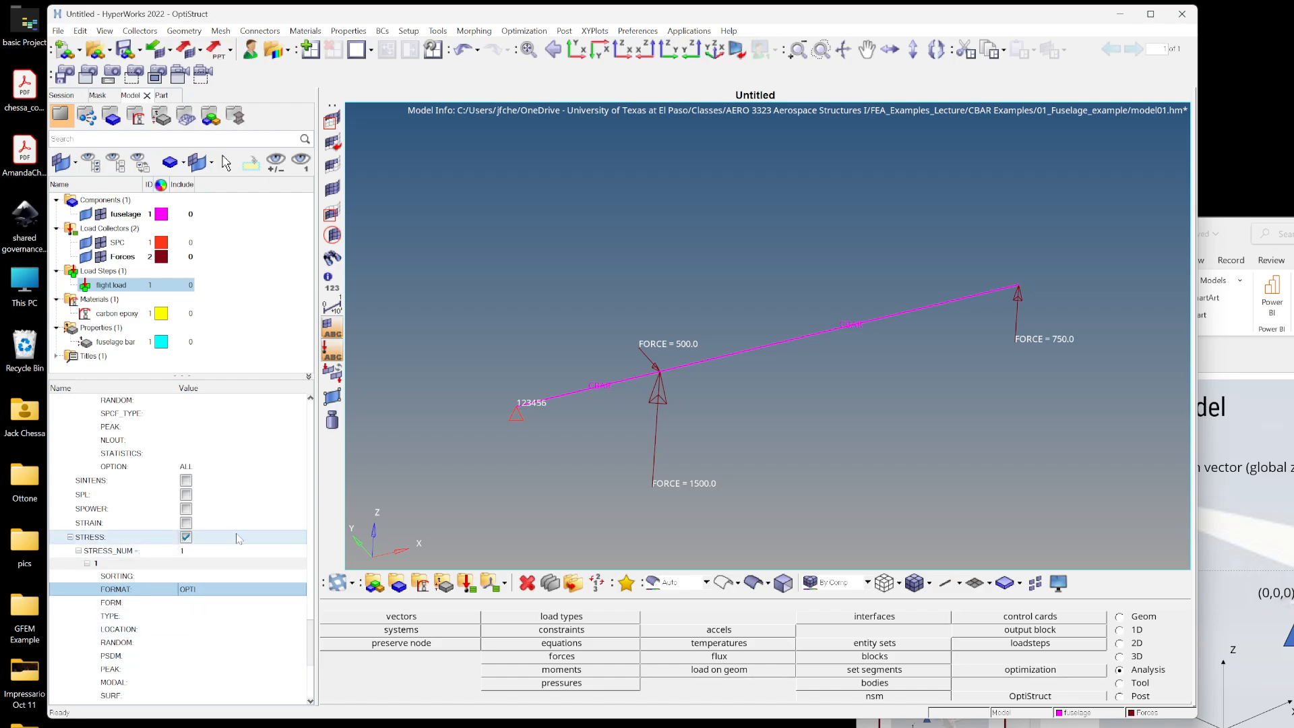
- Set the OptiStruct run option to analysis and run the solver on model01.fem
scroll(238, 538, down, 5)
scroll(239, 538, up, 15)
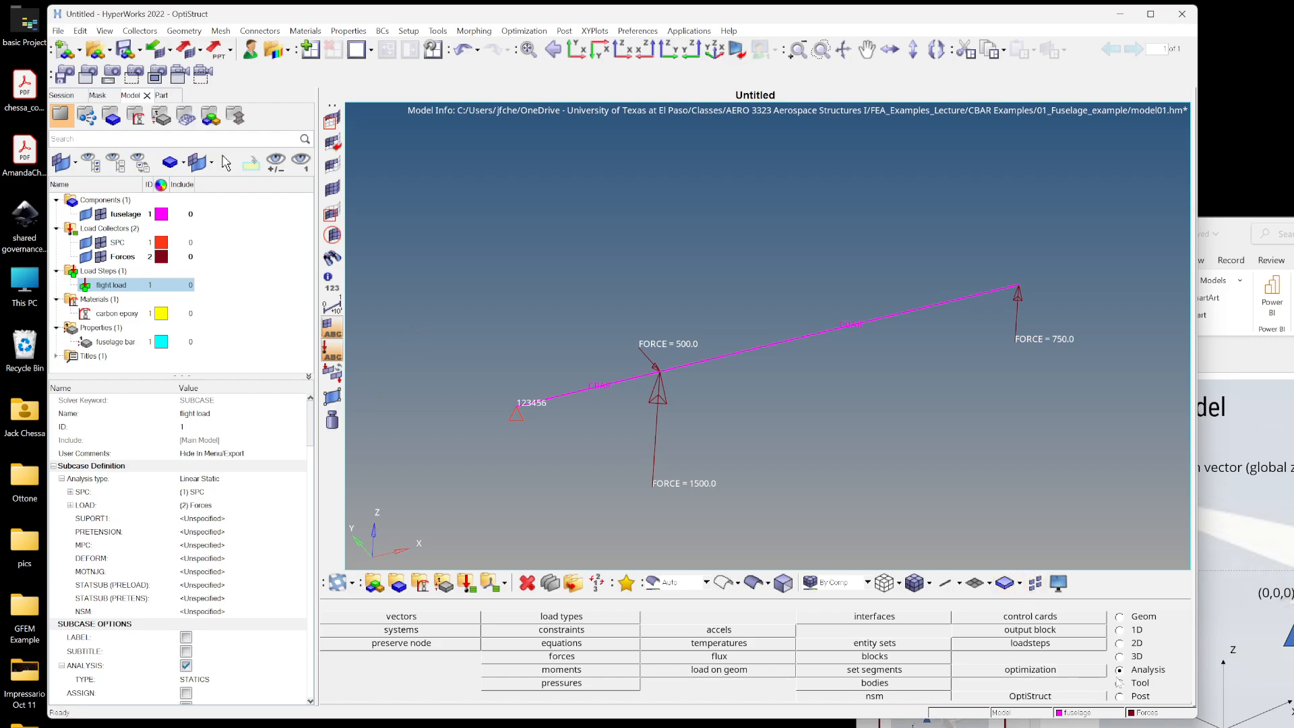
click(1031, 696)
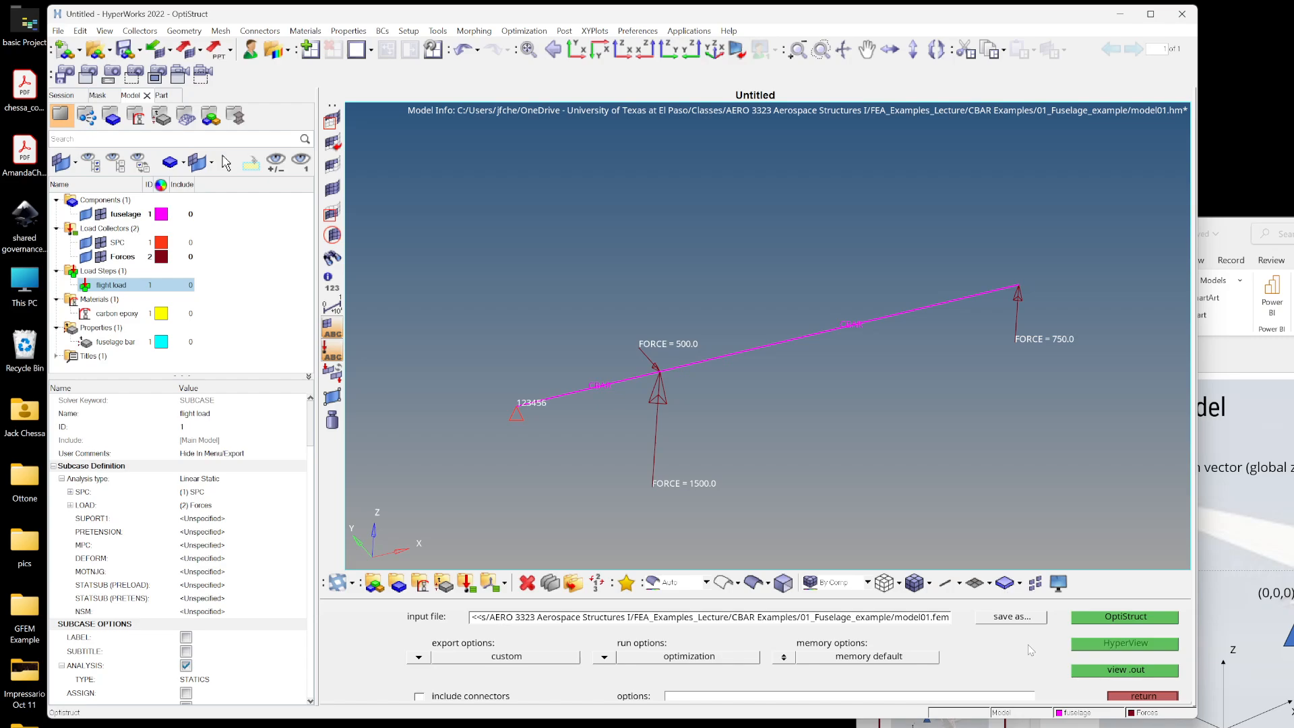
click(603, 658)
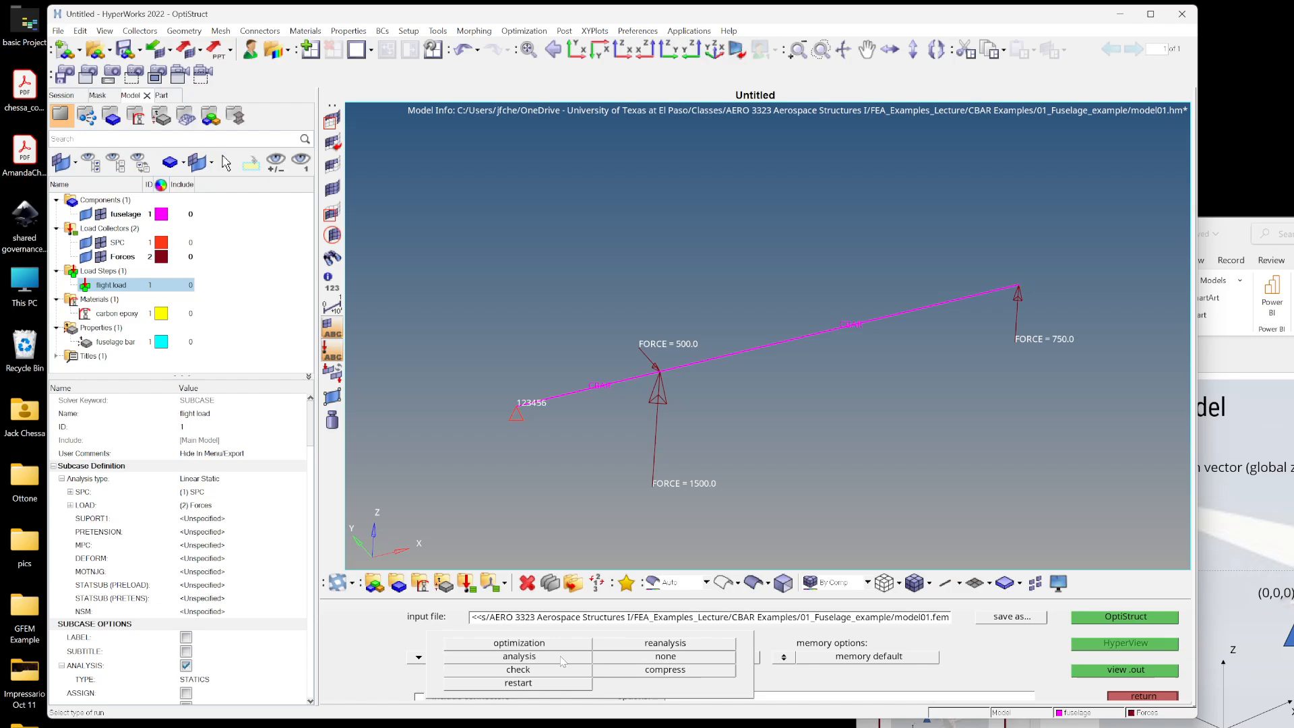
click(561, 656)
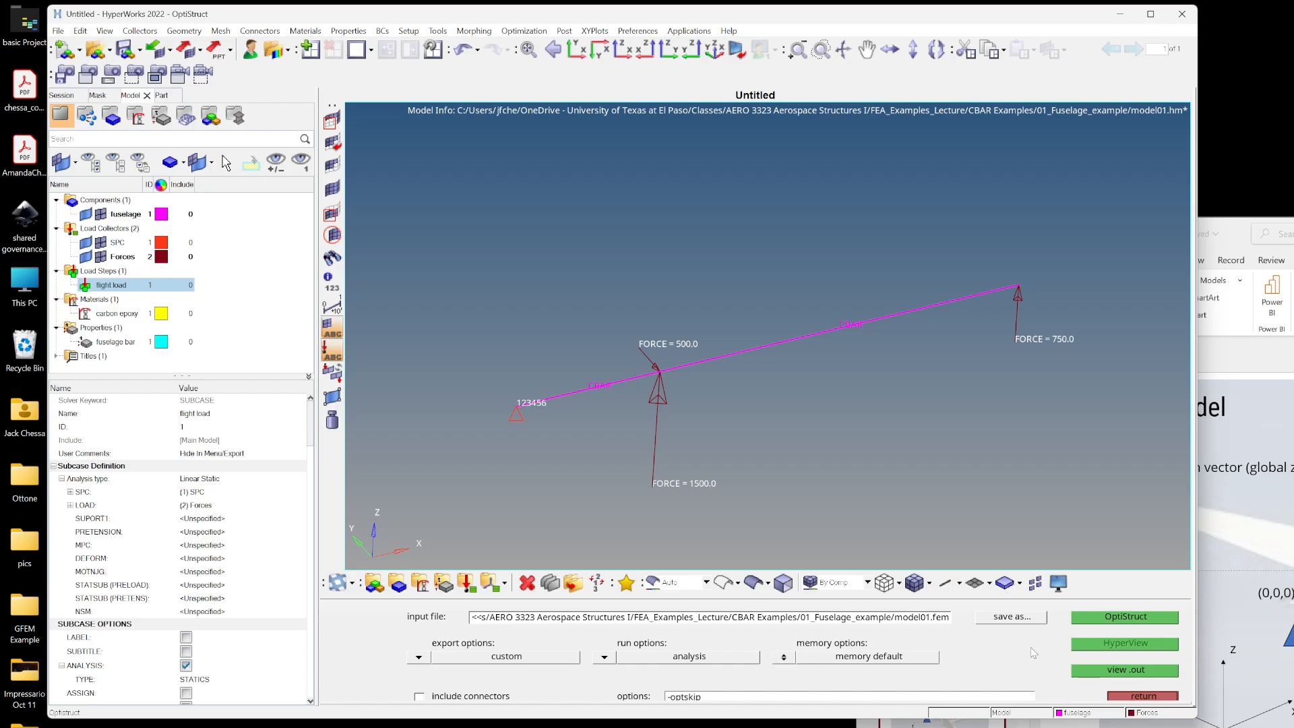
click(1114, 621)
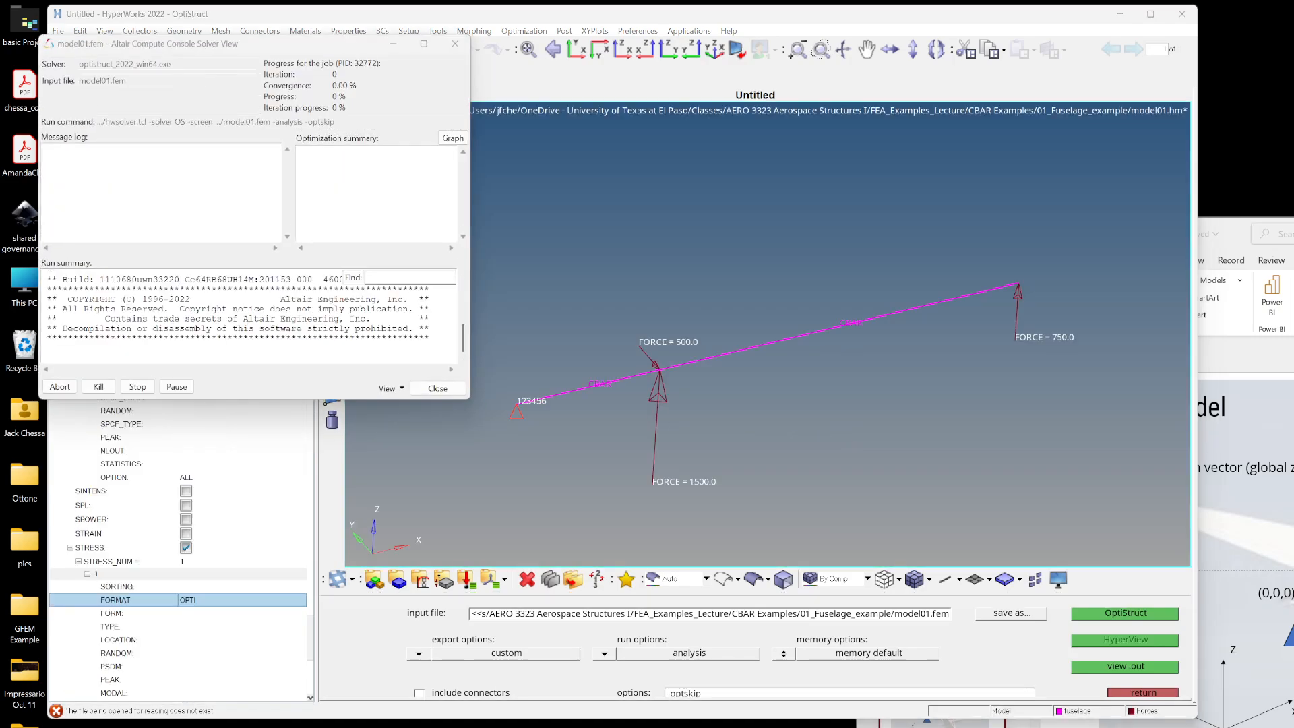
- Open the finished job's results, clear the overlapping windows out of the way and advance the animation to the last frame
drag(260, 39, 260, 45)
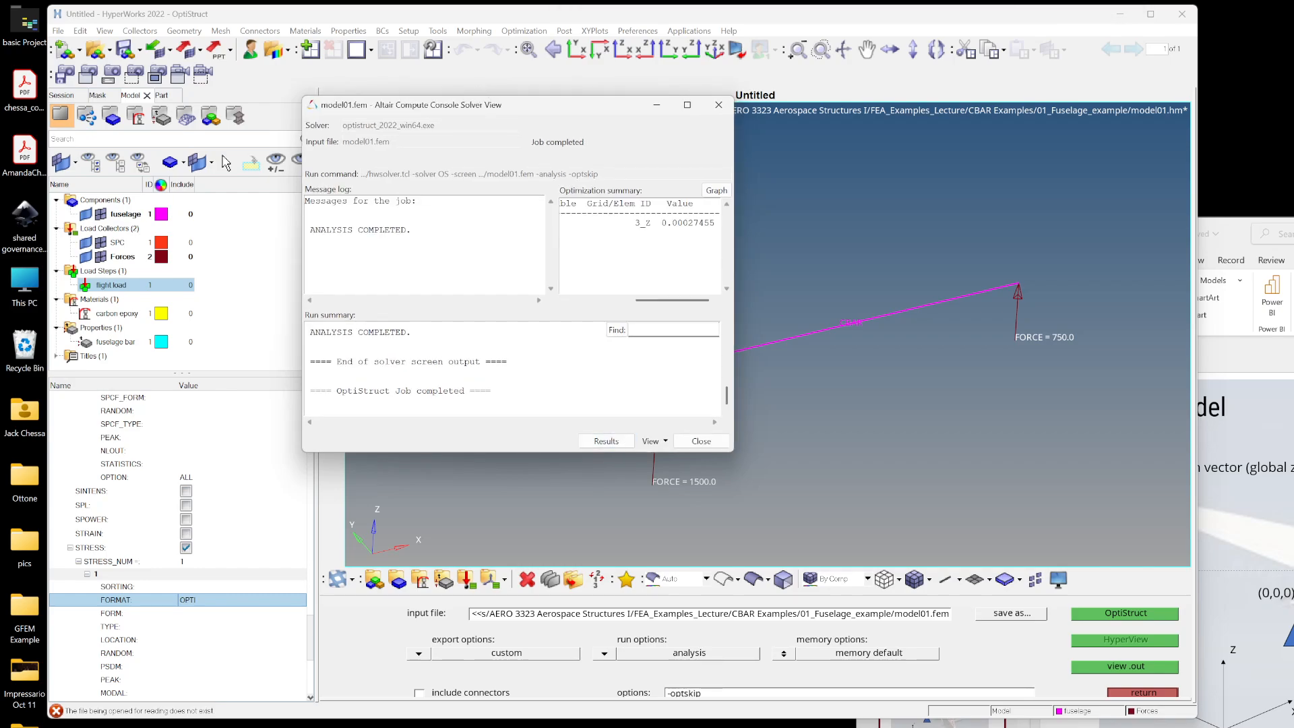
click(612, 441)
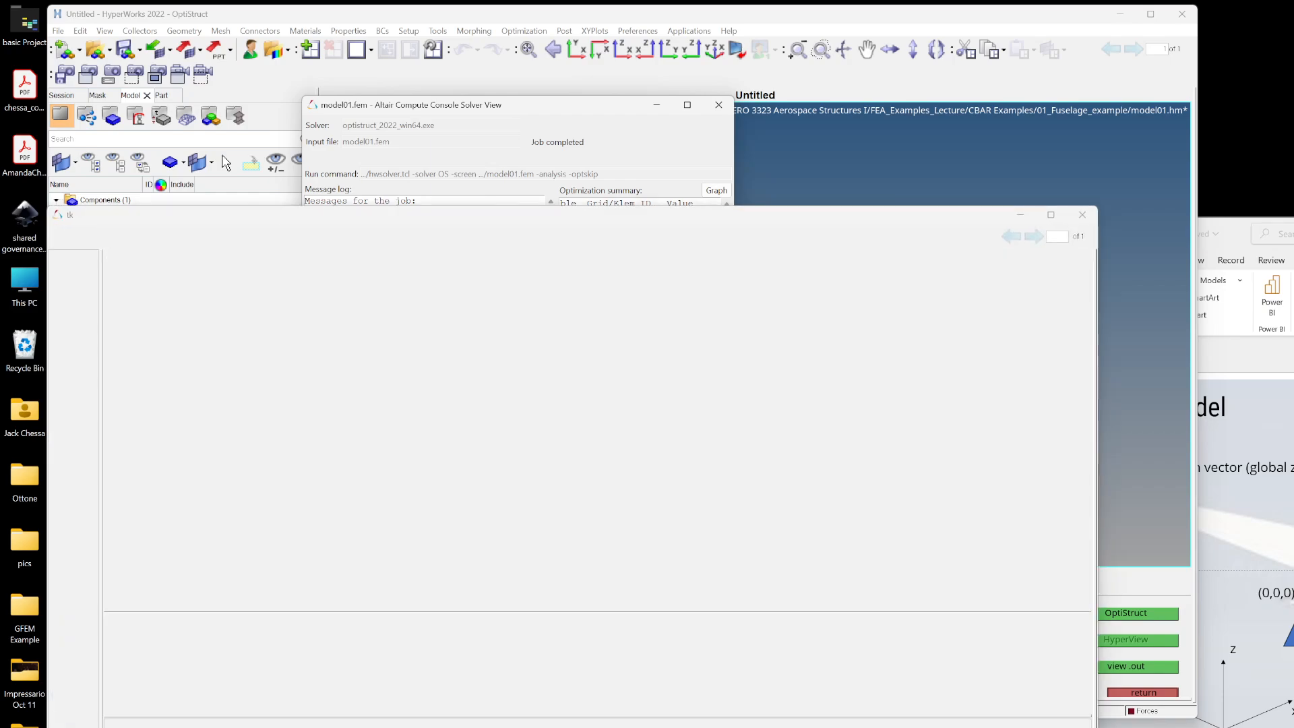
click(678, 725)
drag(754, 115, 1293, 322)
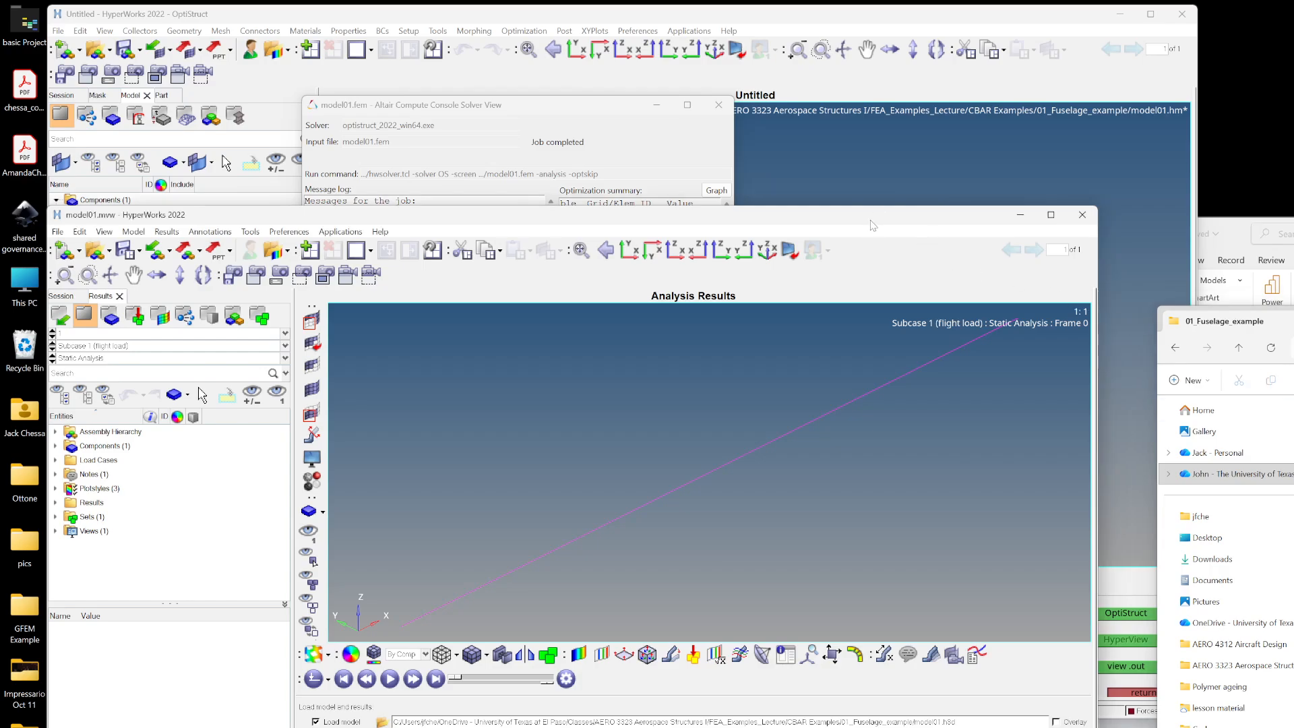
drag(896, 217, 904, 55)
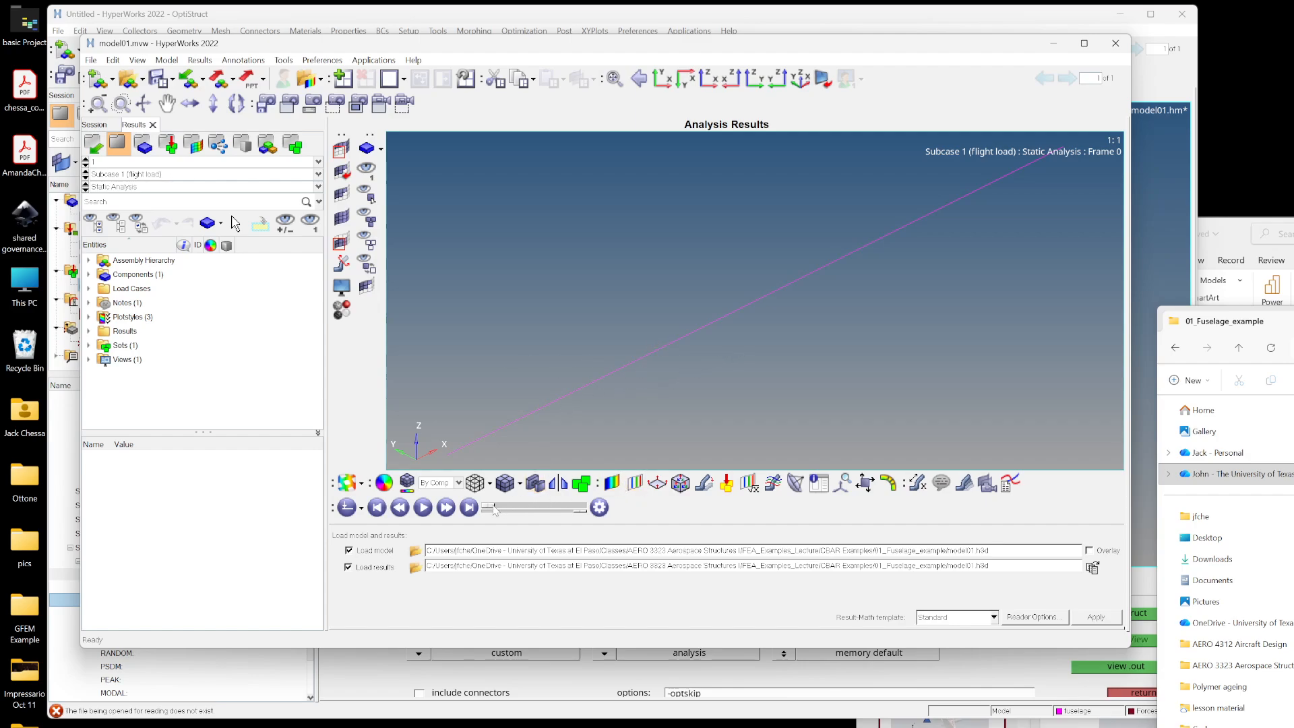
drag(510, 507, 579, 507)
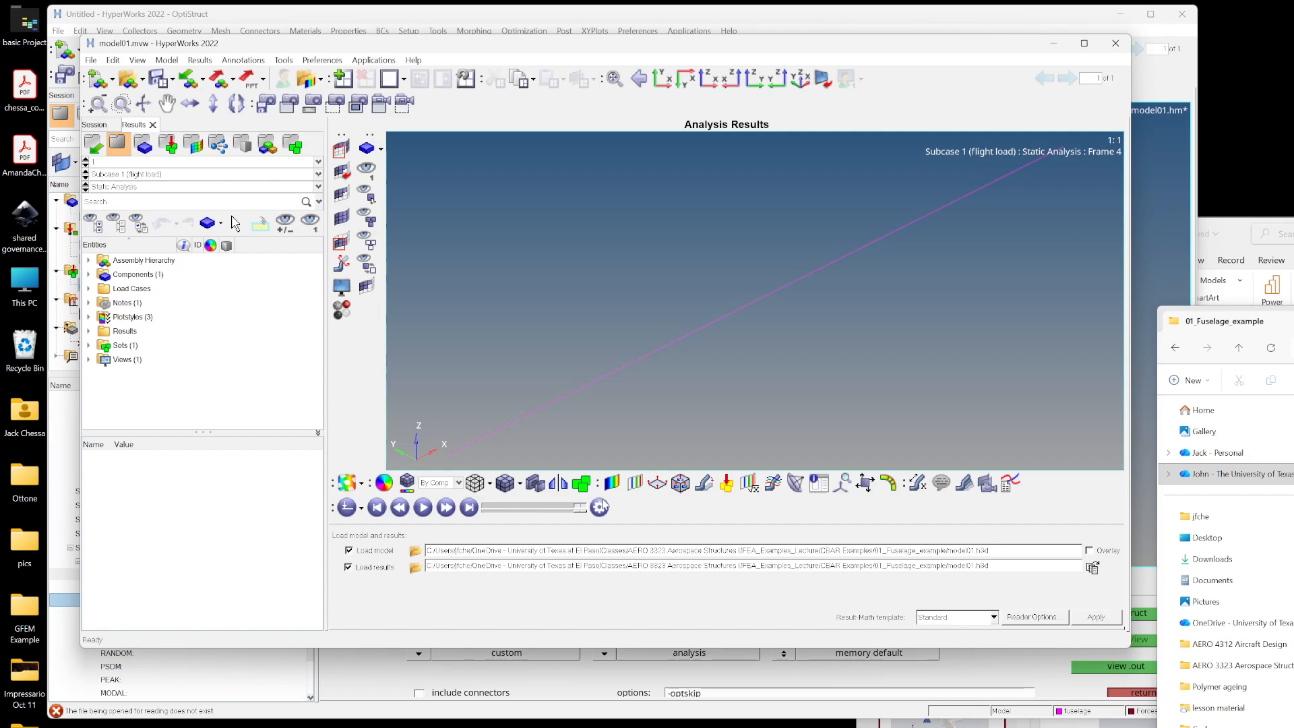
- Try uniform deformed-shape scale factors of 100 and 1000 for the displacement result
click(749, 483)
click(955, 521)
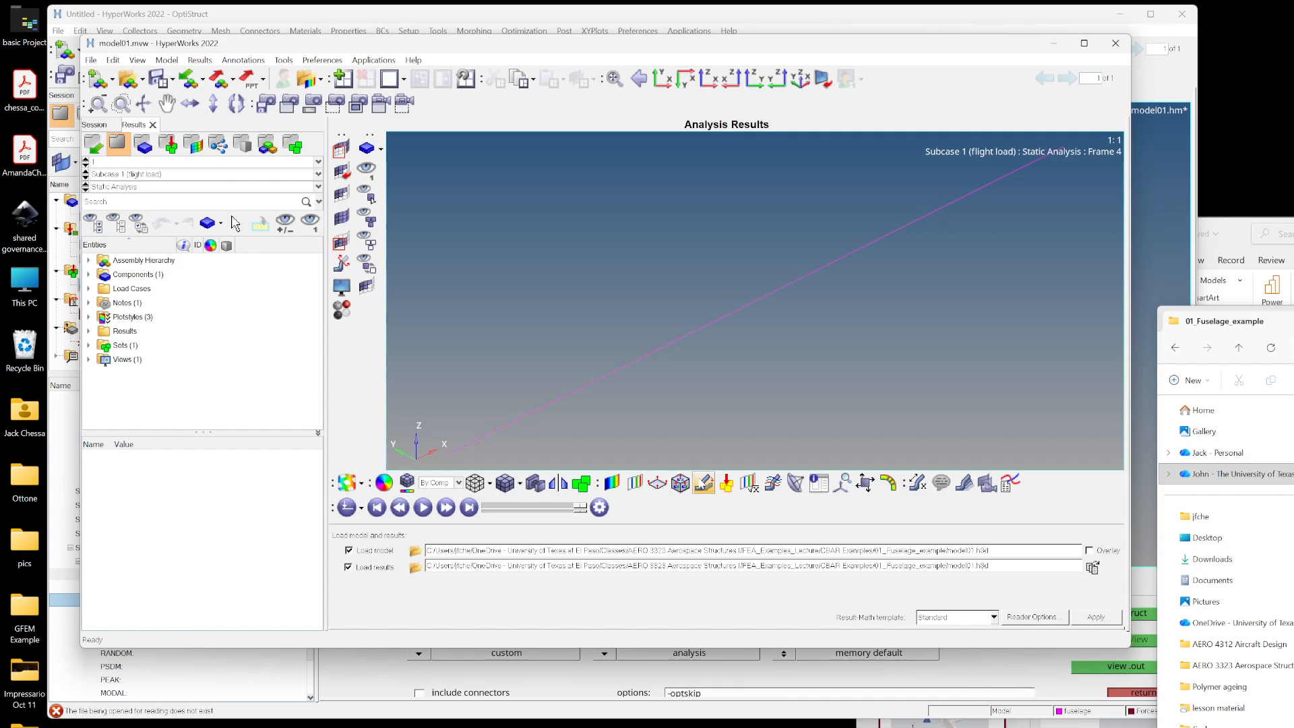
click(706, 485)
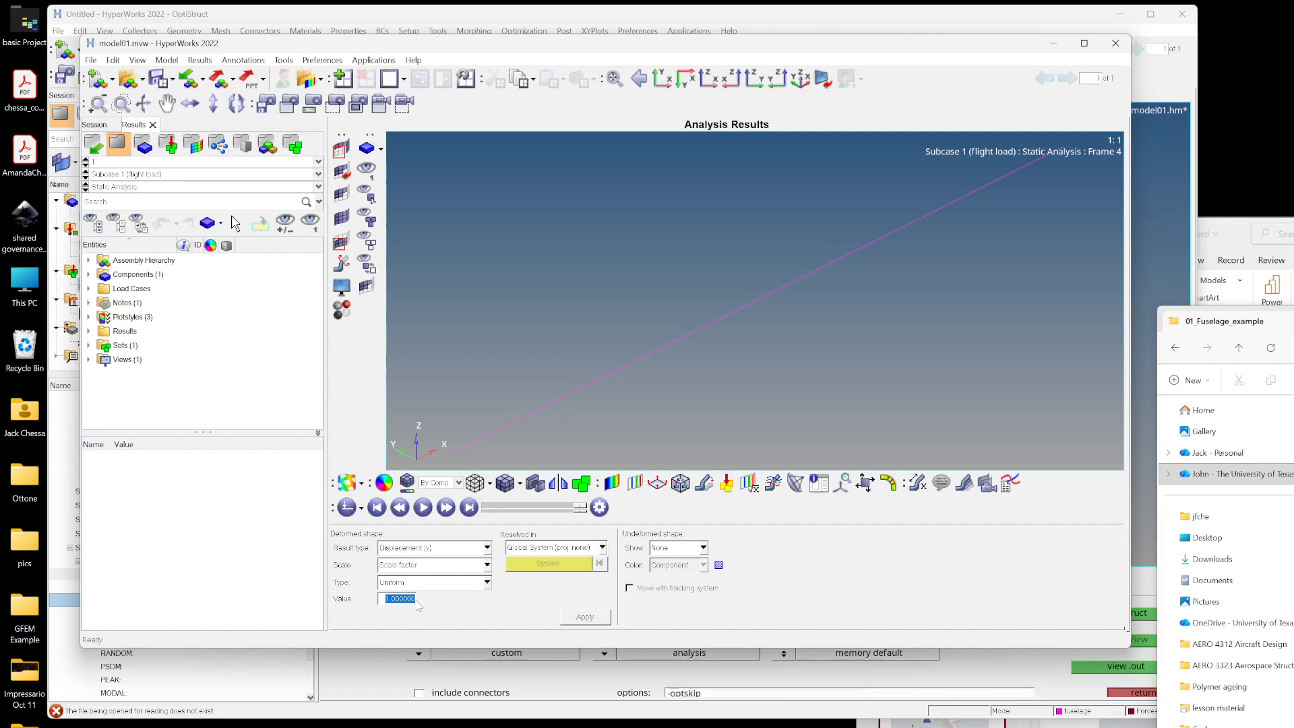
click(597, 618)
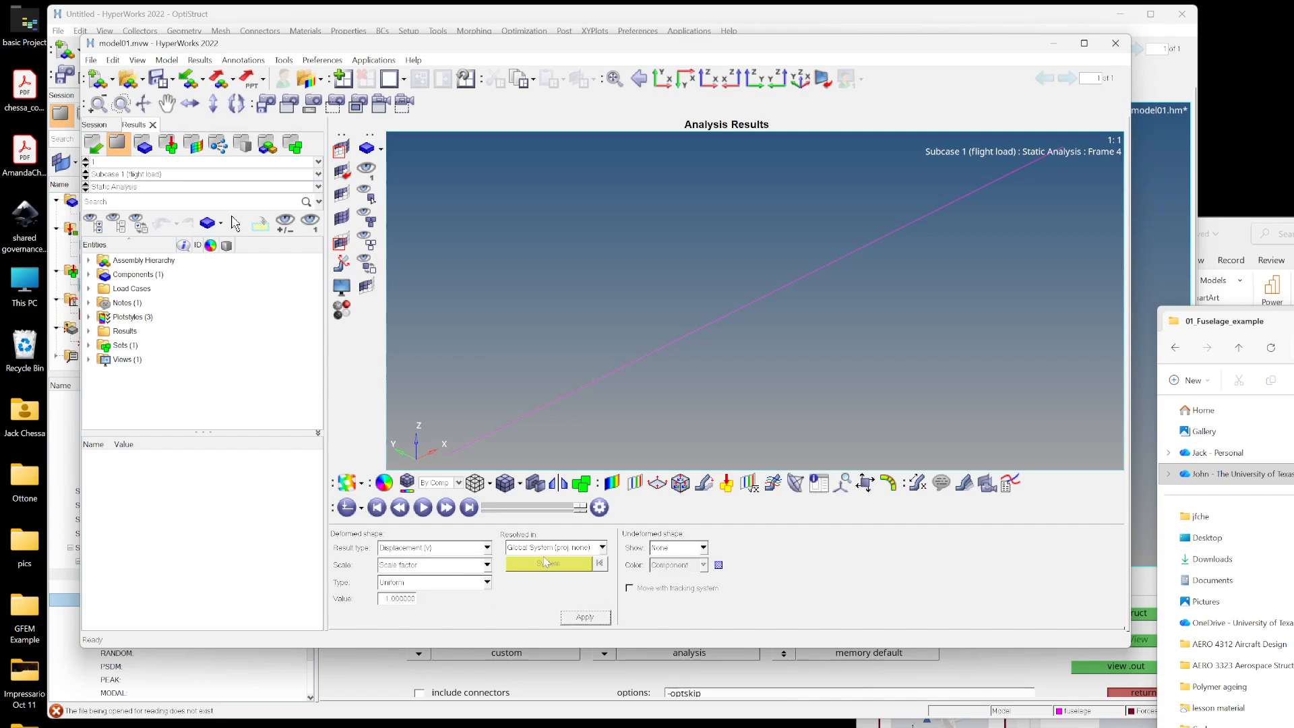
double_click(407, 599)
key(BackSpace)
text(100)
click(585, 621)
double_click(410, 599)
text(10)
click(583, 619)
- Contour the displacement magnitude on the beam and set the deformed shape's uniform scale factor to 10000
click(611, 482)
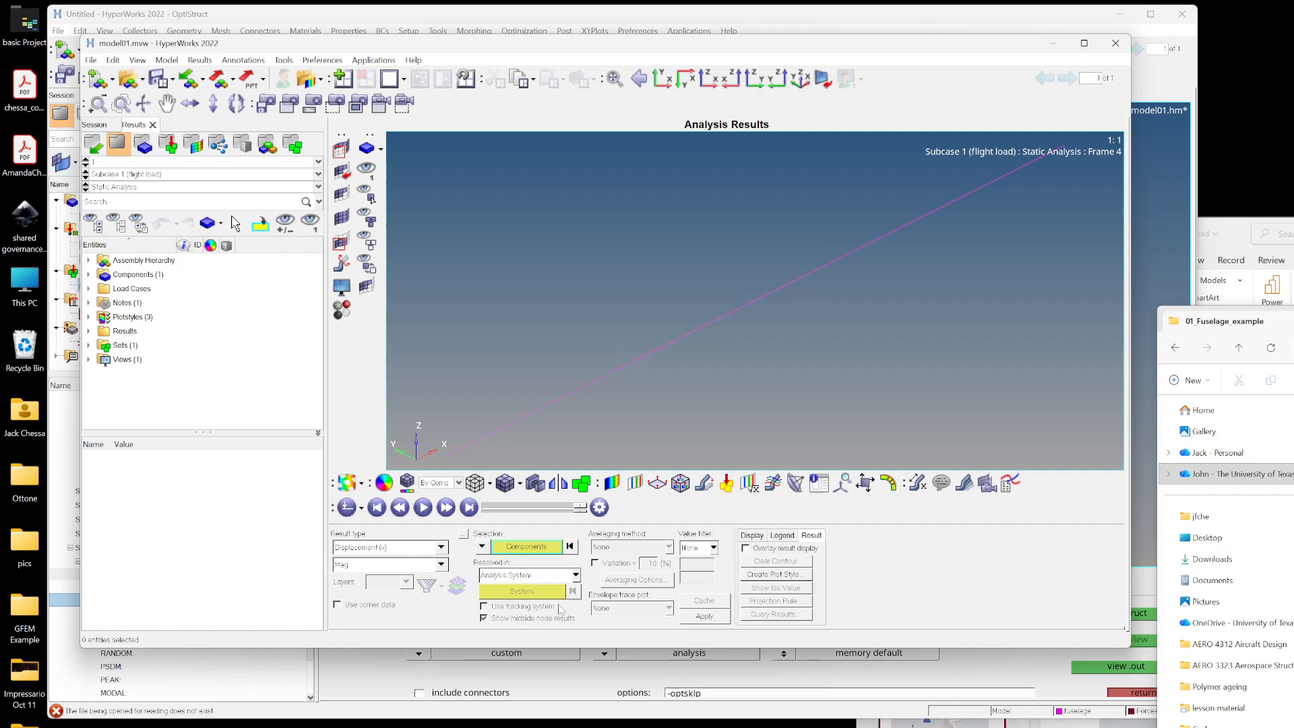
click(704, 617)
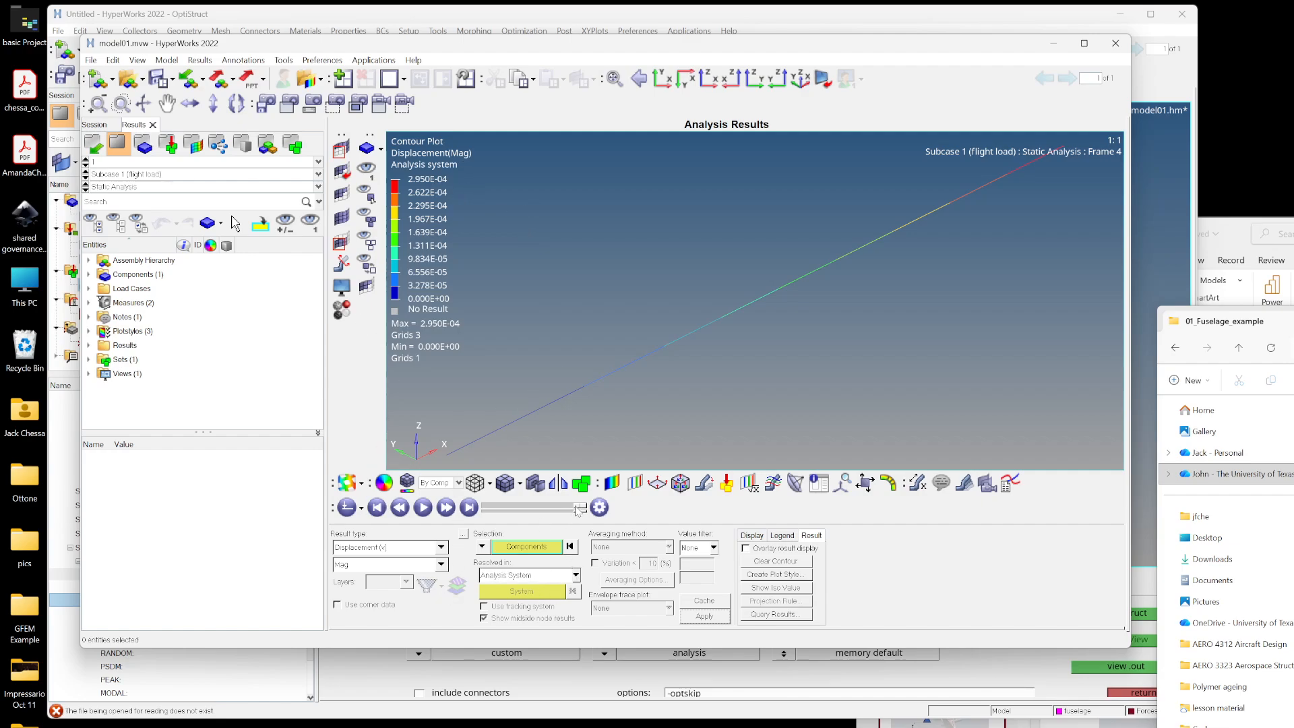
click(702, 489)
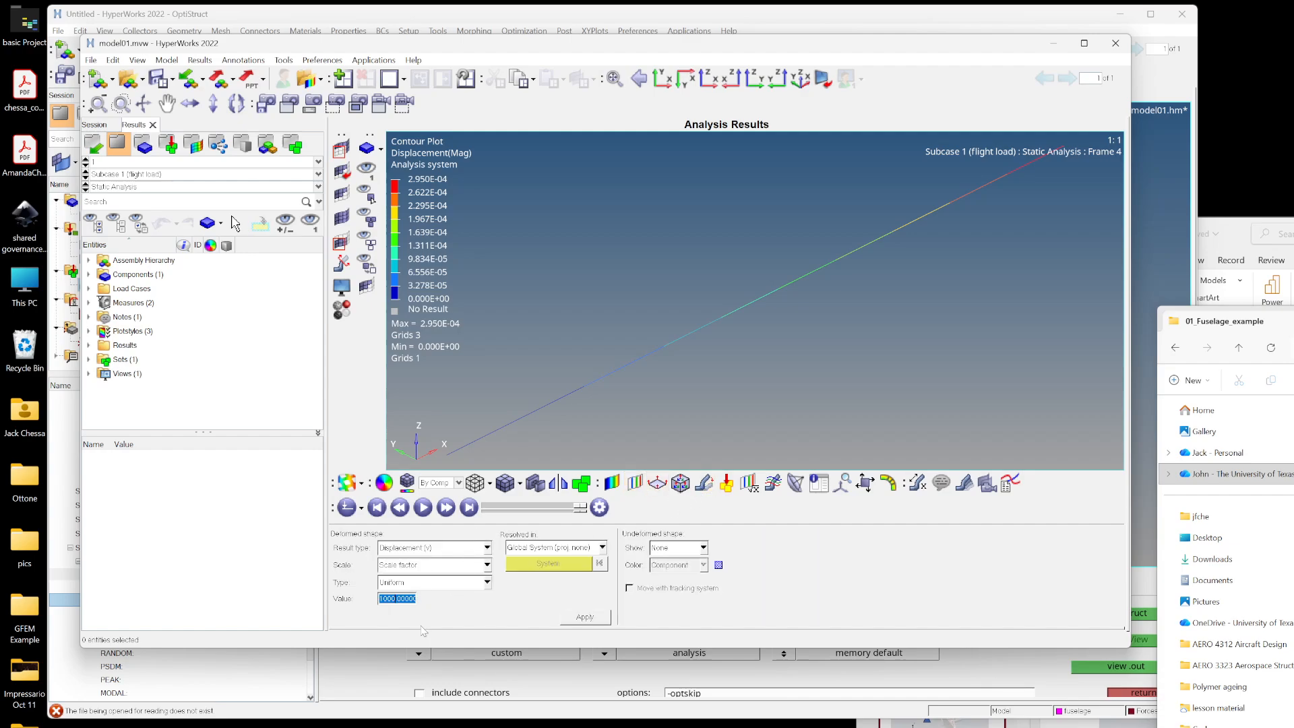
text(10000)
key(Return)
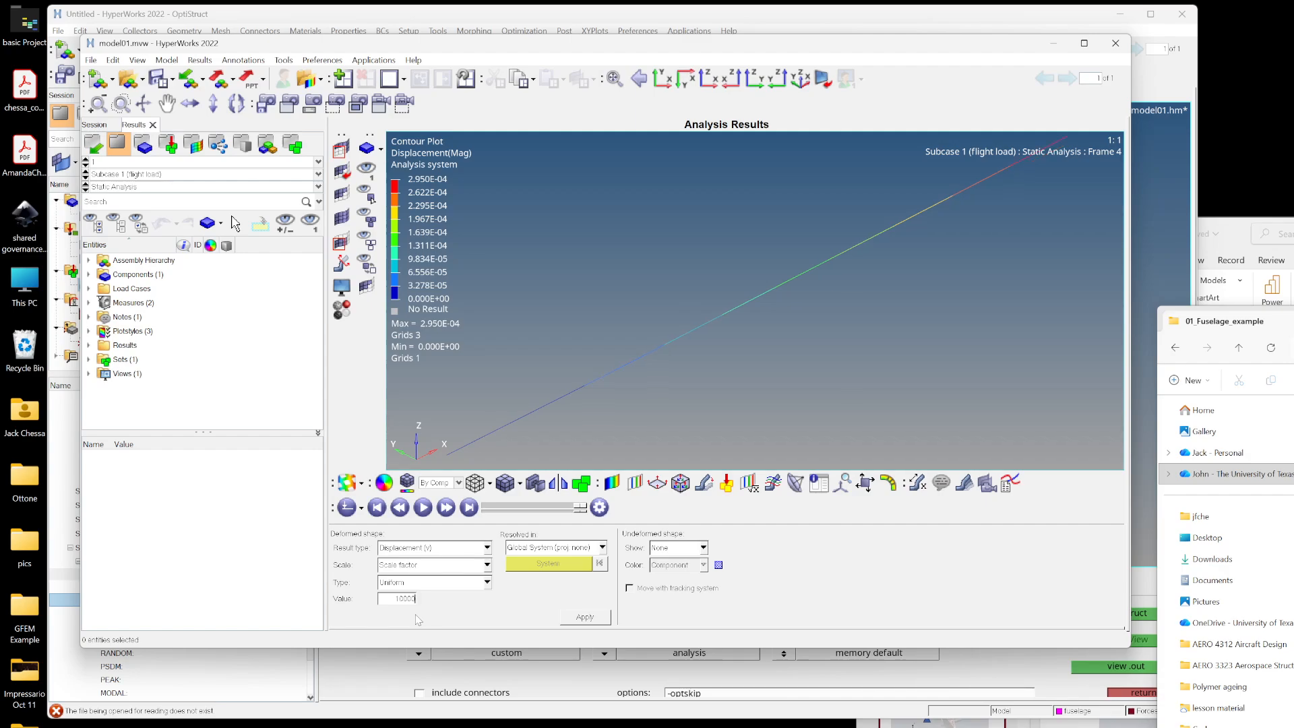
- Animate the deformation and overlay the undeformed shape as a wireframe in the Mesh color
click(422, 507)
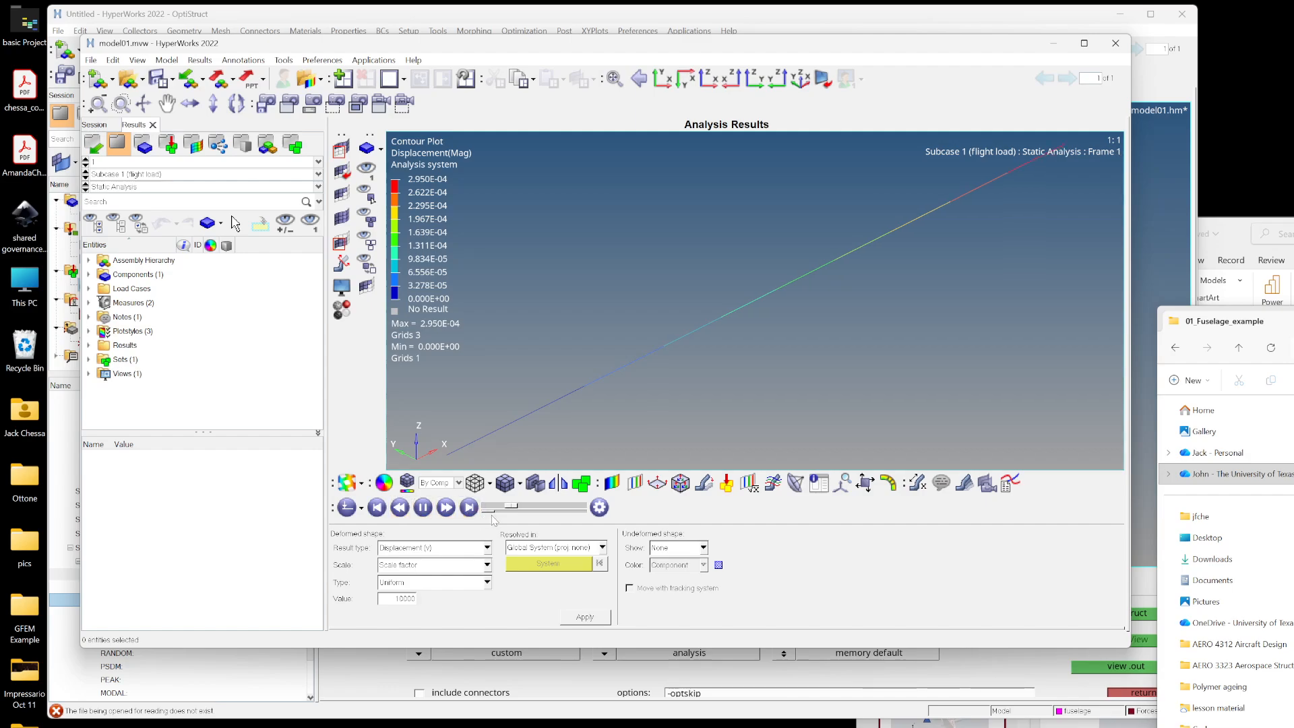
click(685, 551)
click(677, 570)
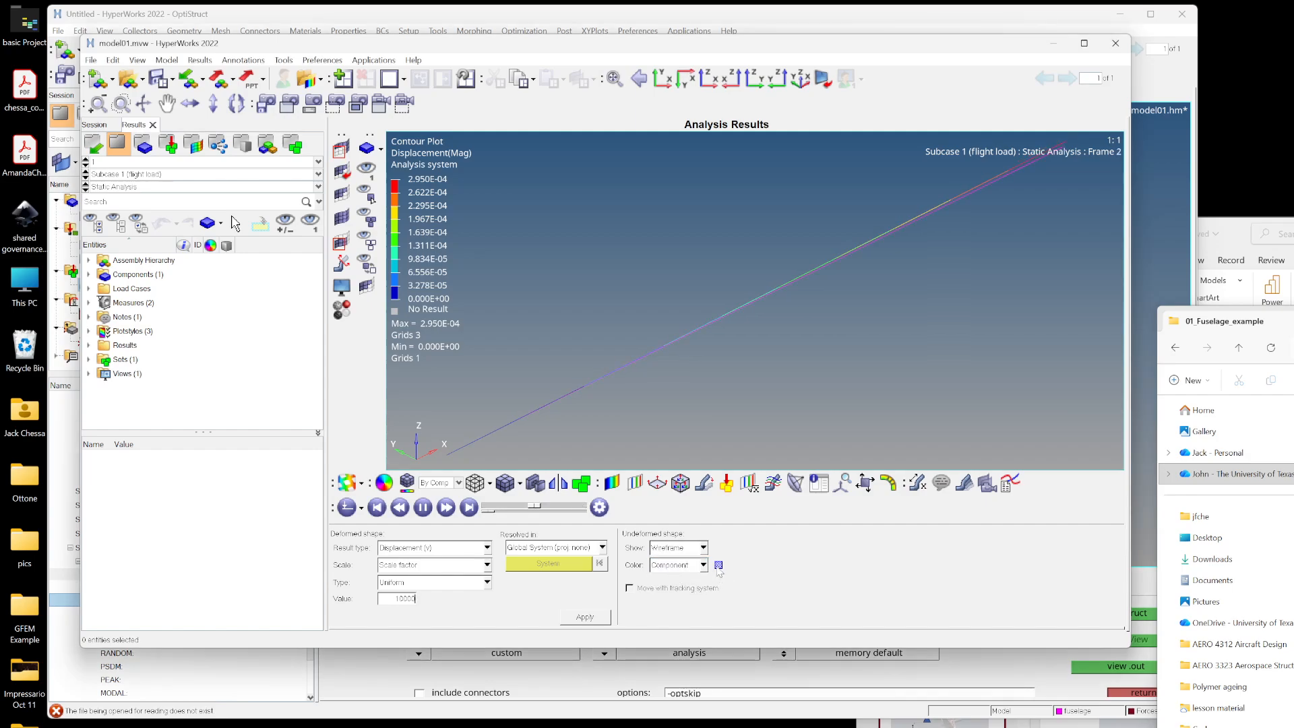
click(685, 566)
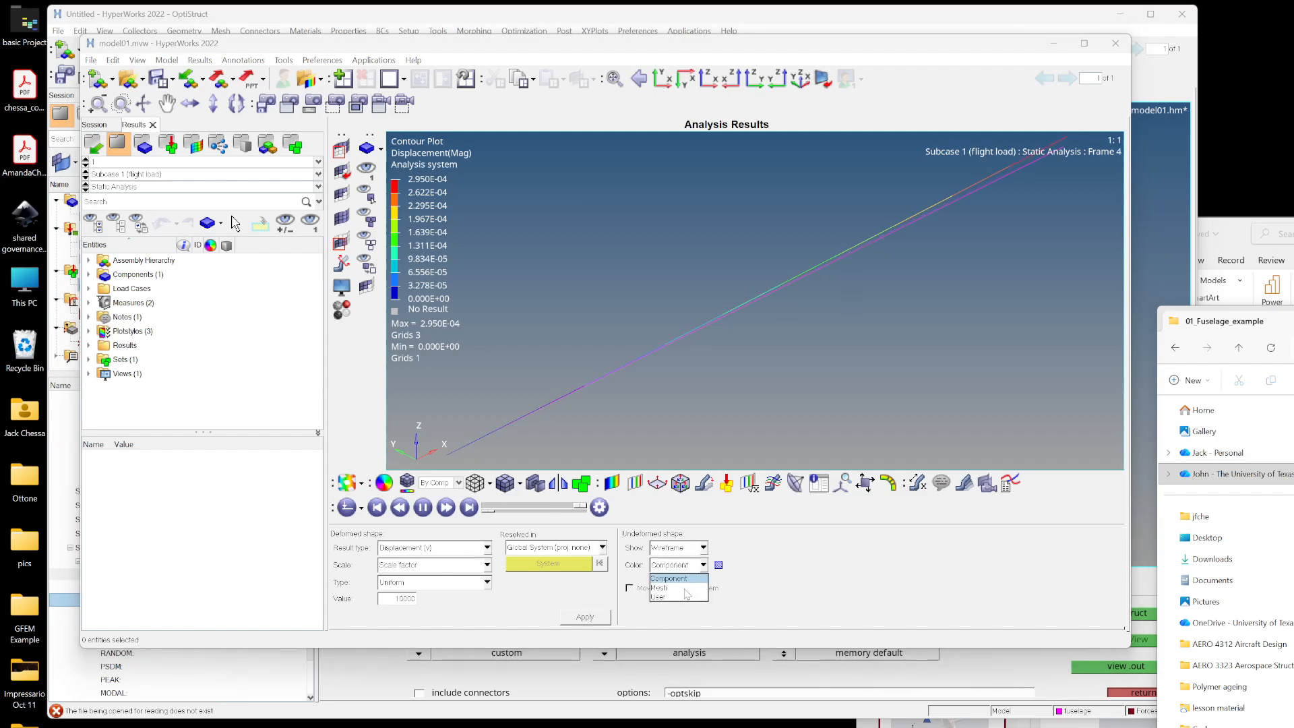
click(685, 588)
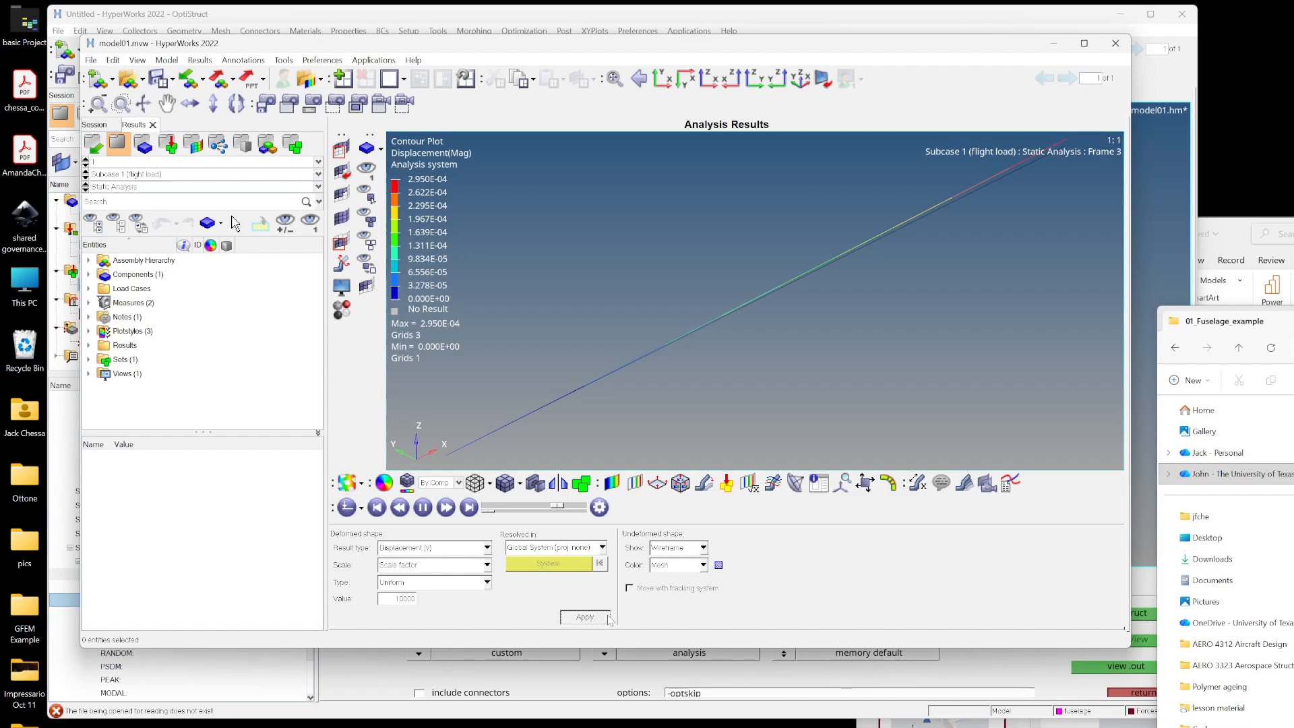
click(584, 617)
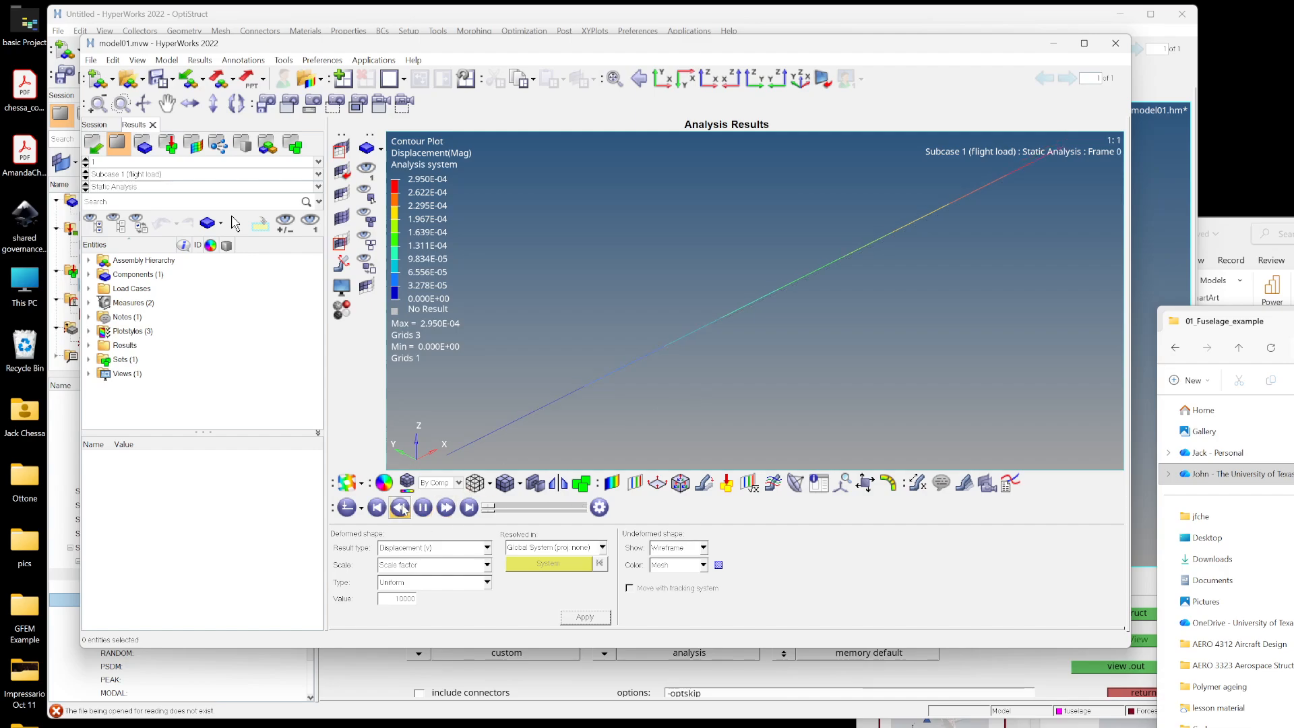
- Change the contour result type to Element Stresses (1D) and make the results window taller
click(613, 482)
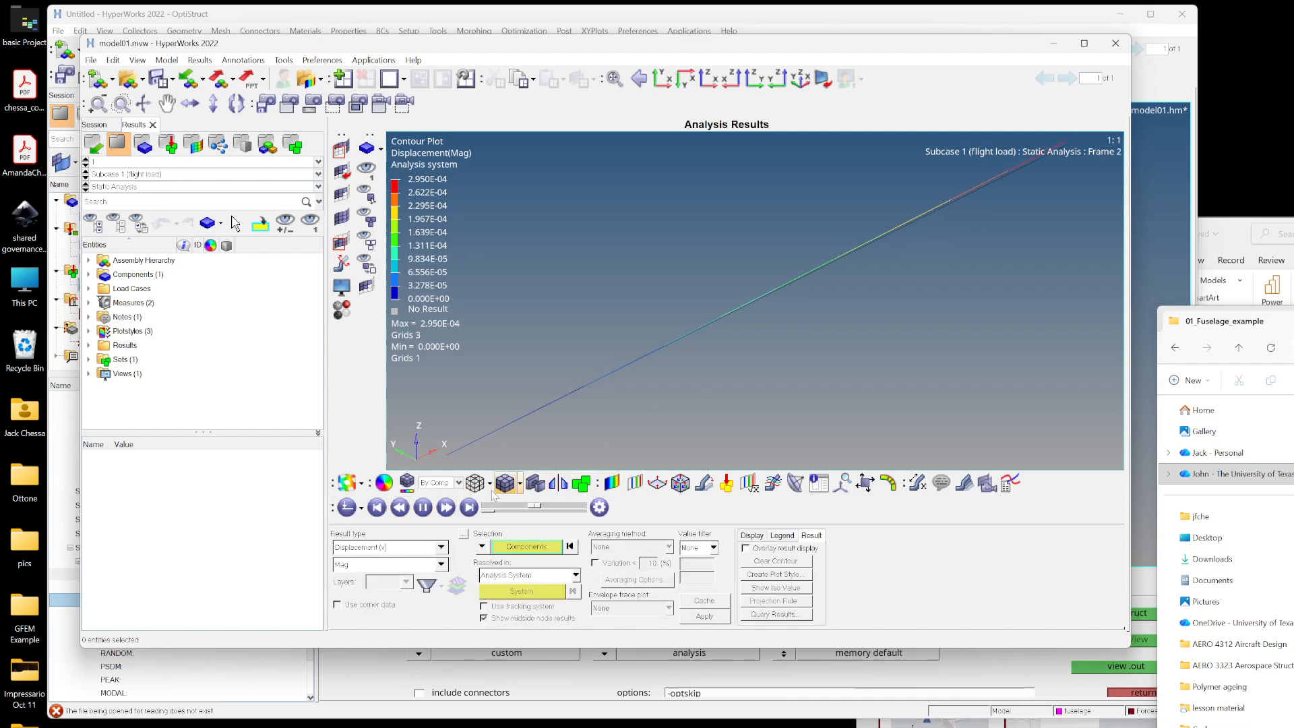
click(419, 547)
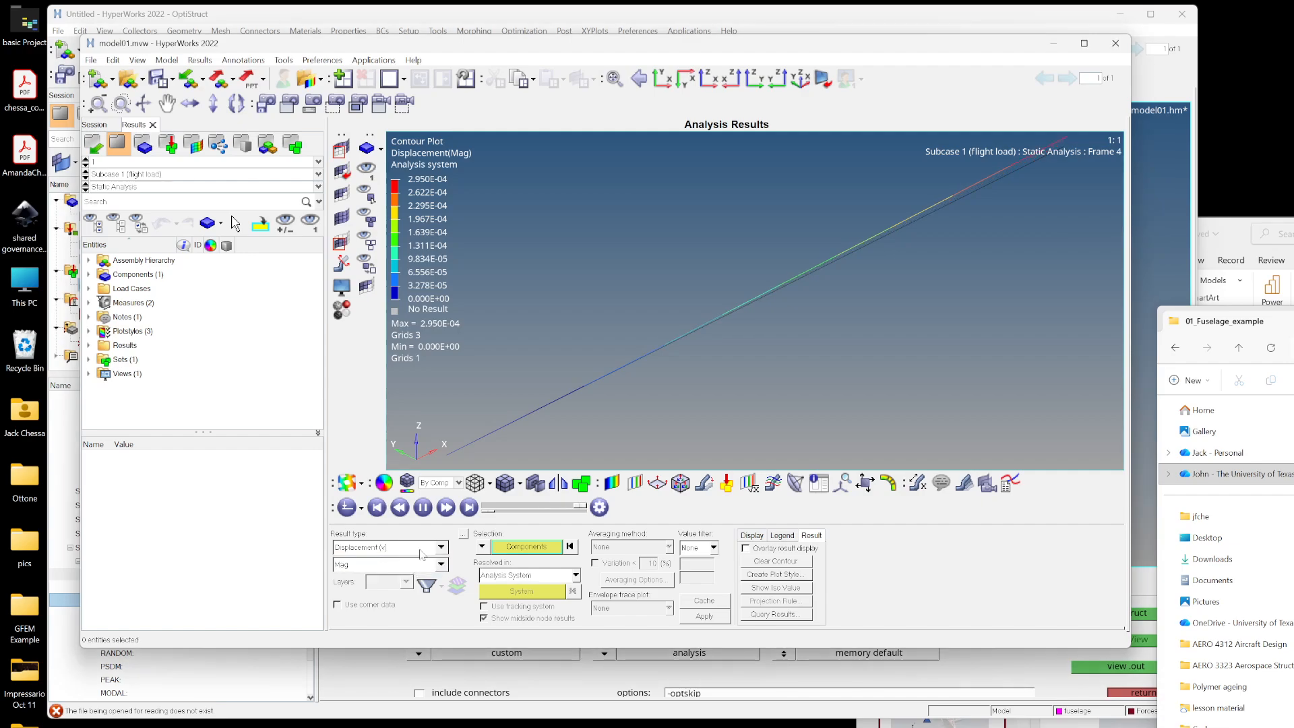
click(409, 570)
click(414, 564)
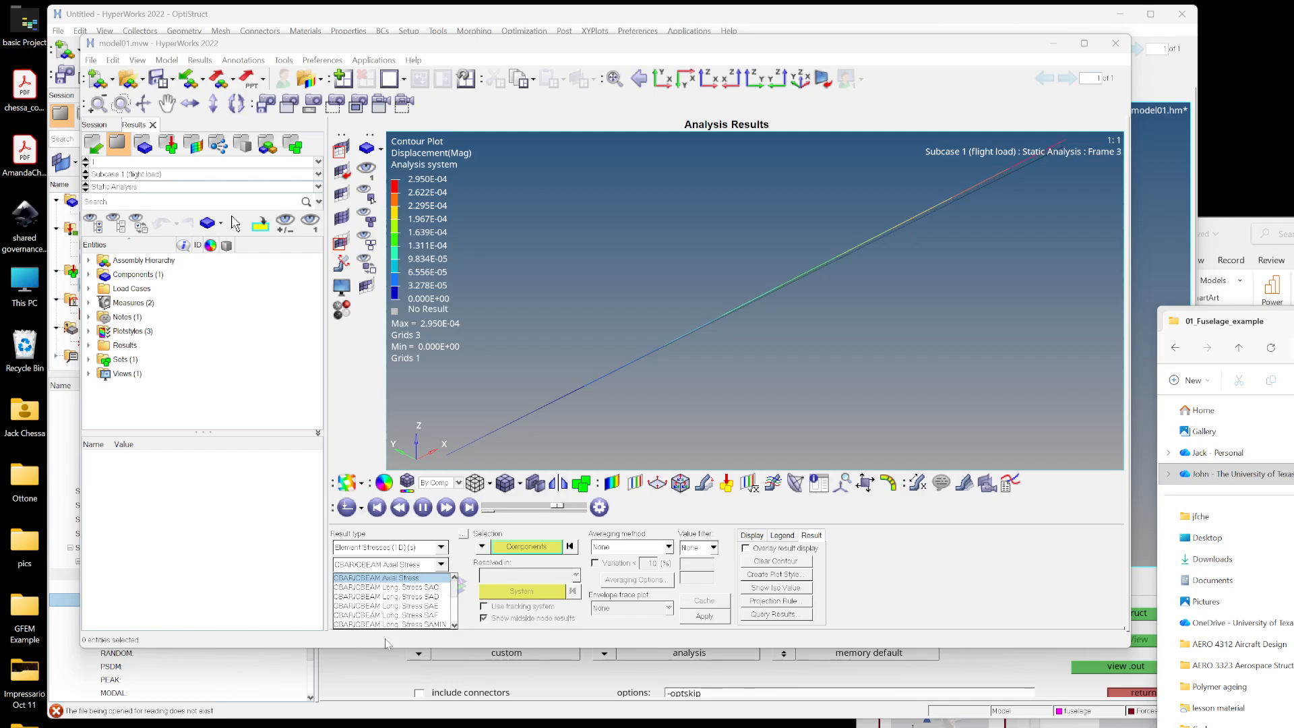
drag(370, 649, 372, 679)
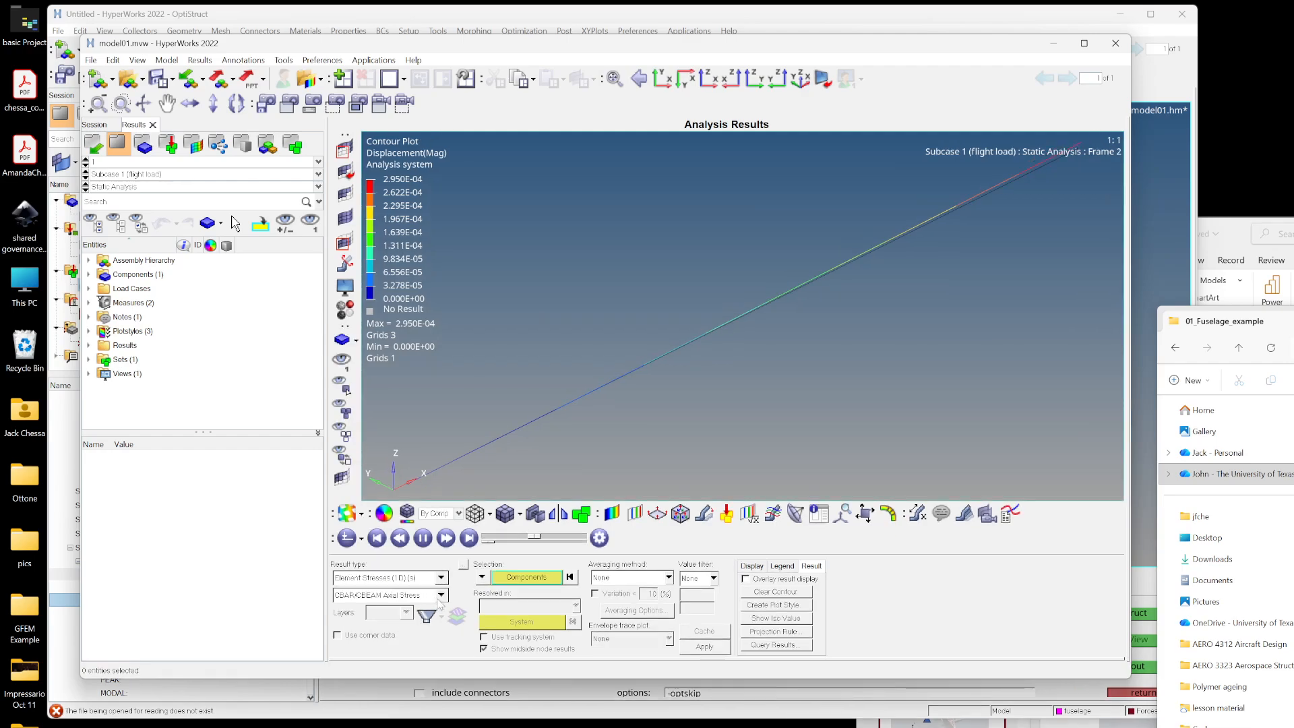
- Look through the CBAR/CBEAM stress components and choose Long. Stress SAC for the contour
click(441, 594)
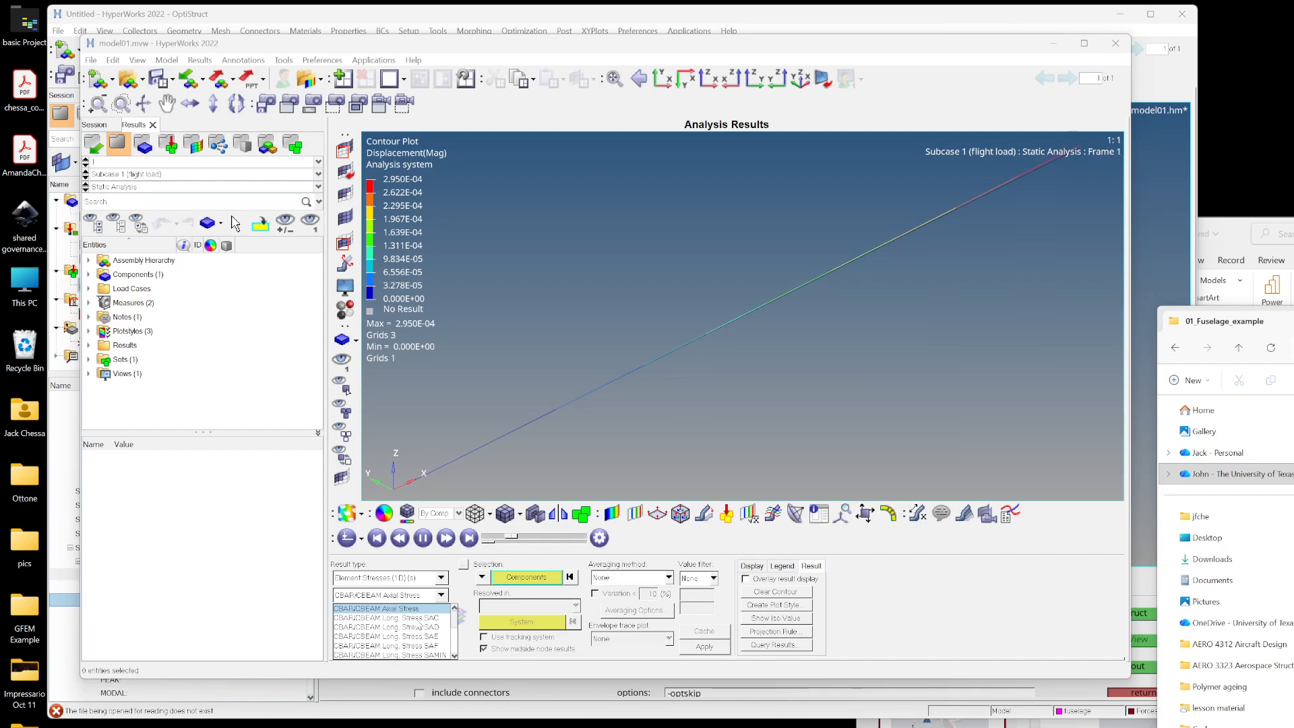
scroll(419, 624, down, 2)
scroll(417, 623, down, 2)
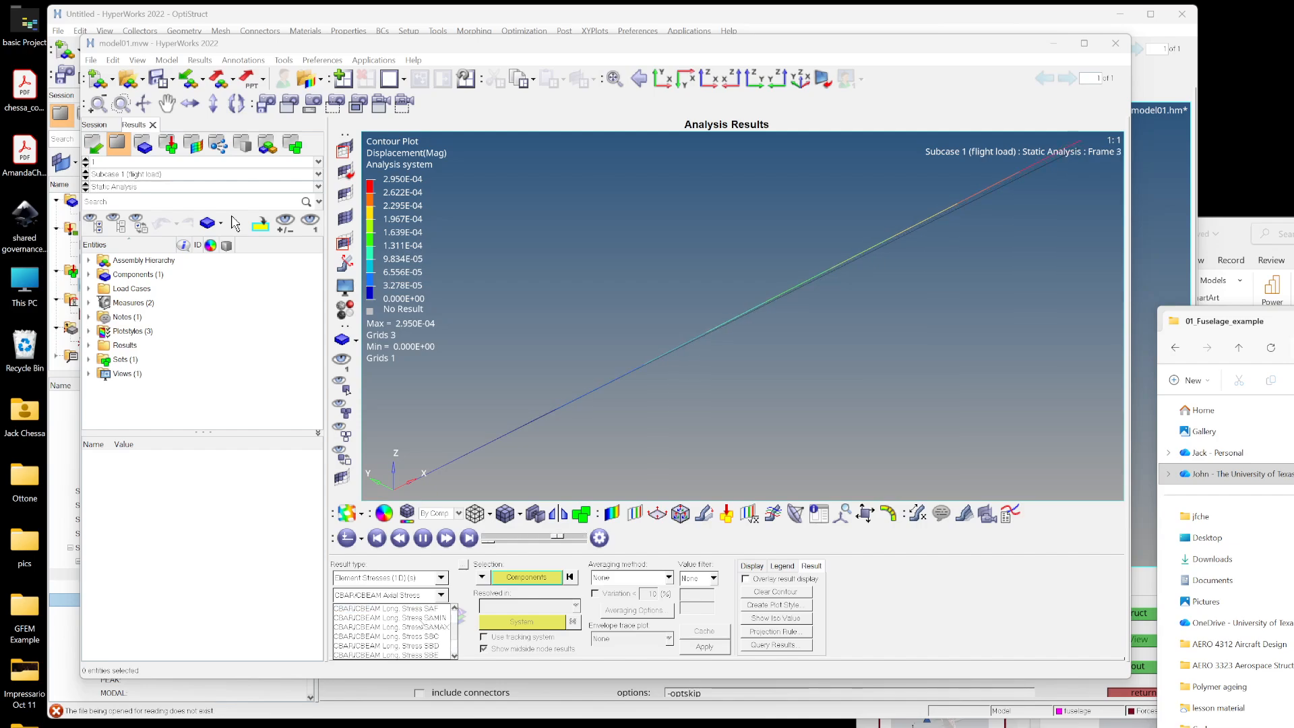
scroll(419, 624, up, 4)
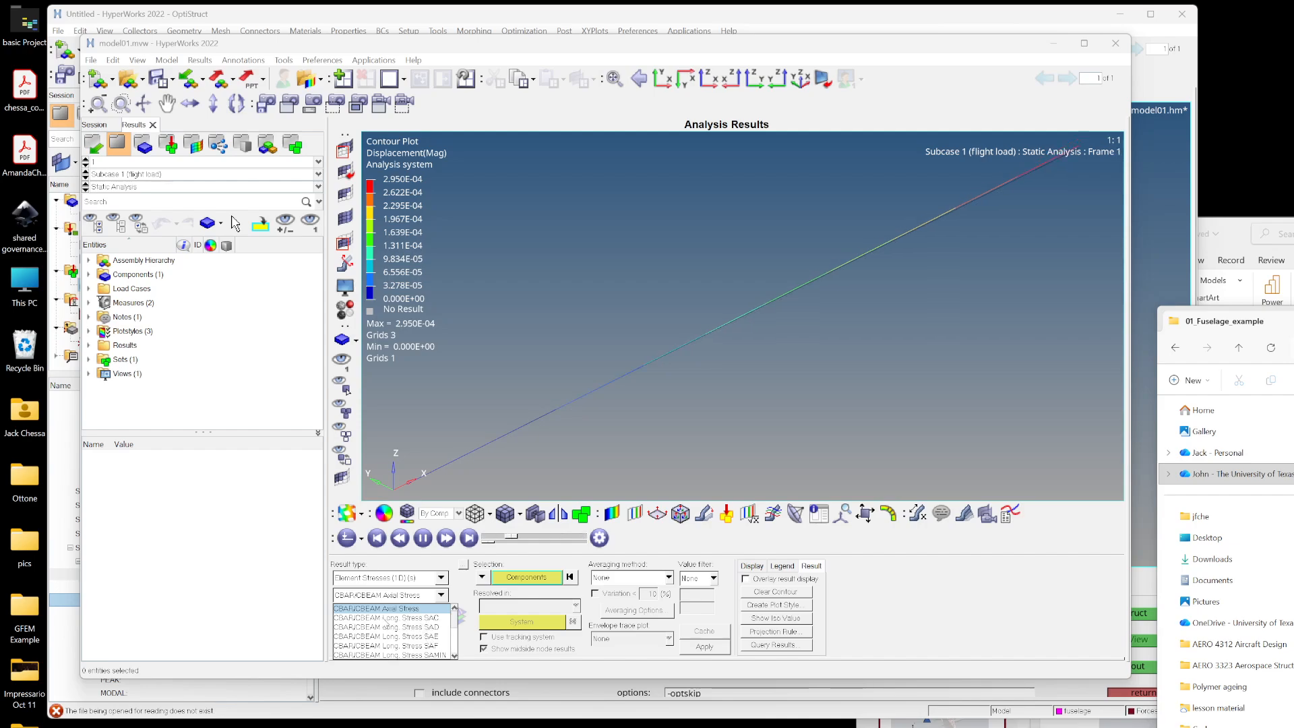
click(409, 618)
- Look through the end-A longitudinal stress components for CBAR/CBEAM elements, trying Long. Stress SAMIN and SAMAX
click(402, 596)
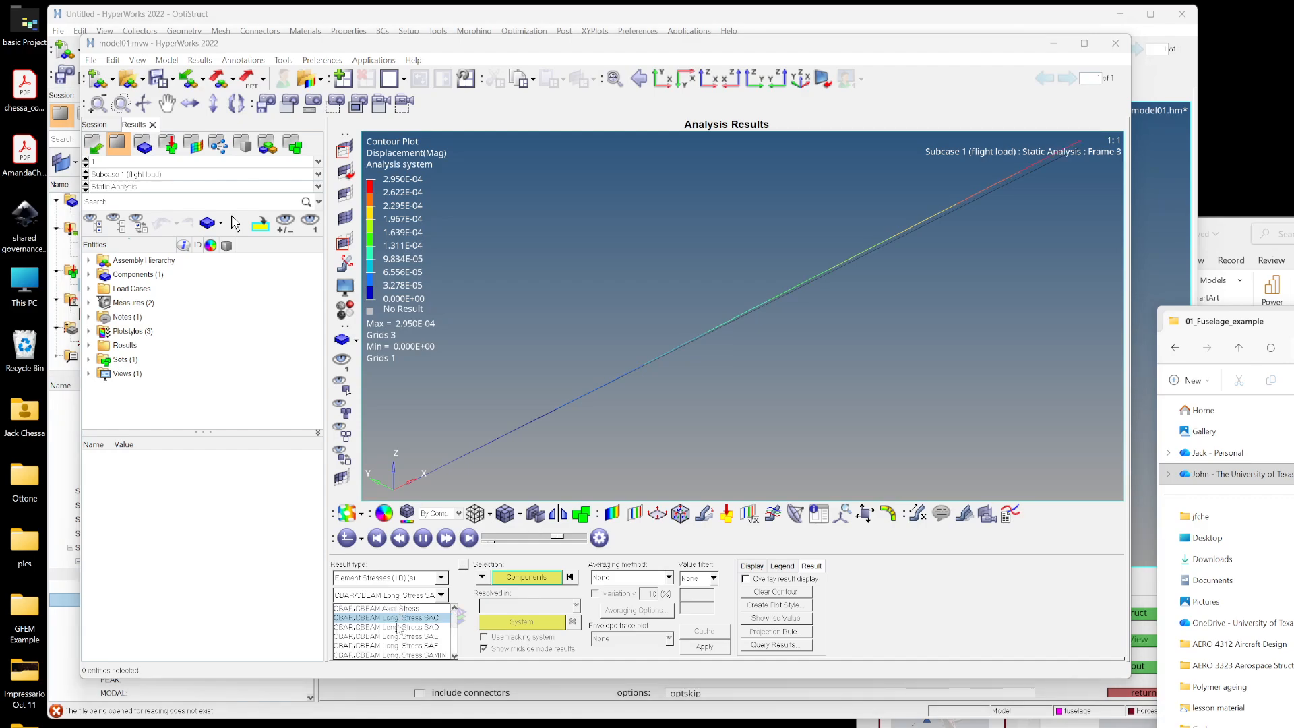
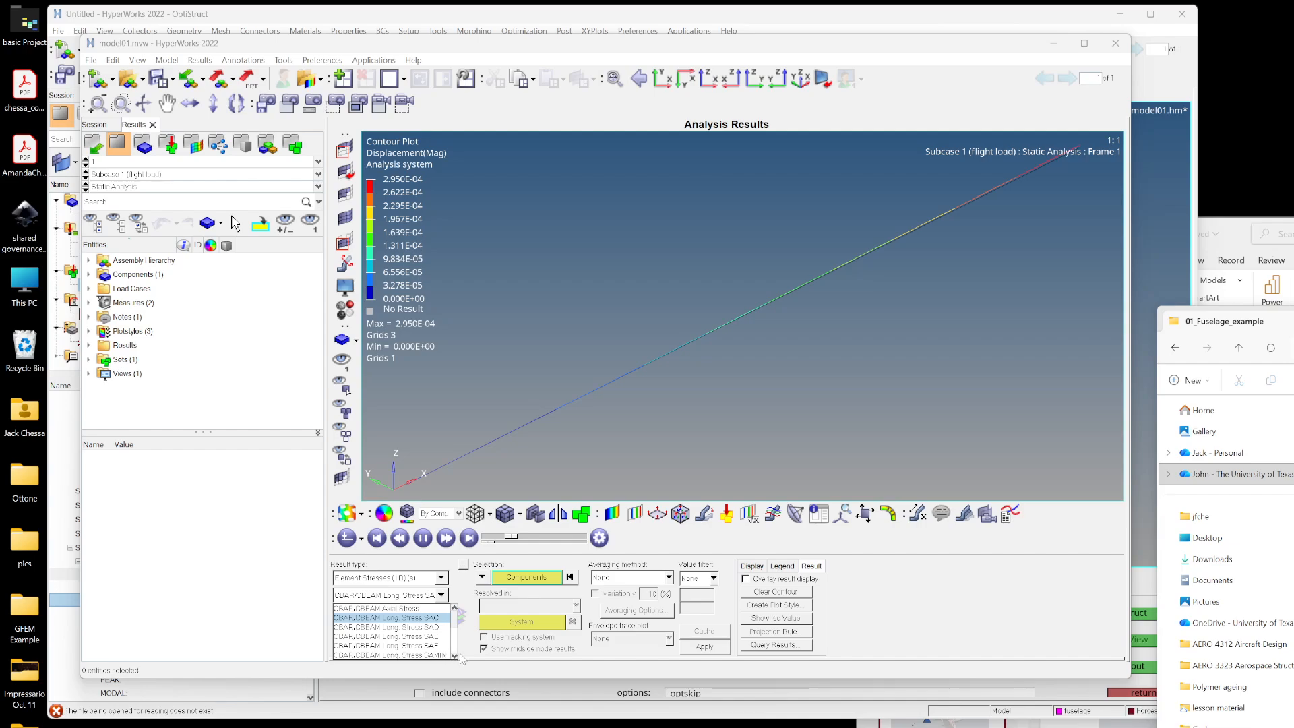
click(455, 656)
click(455, 656)
click(455, 657)
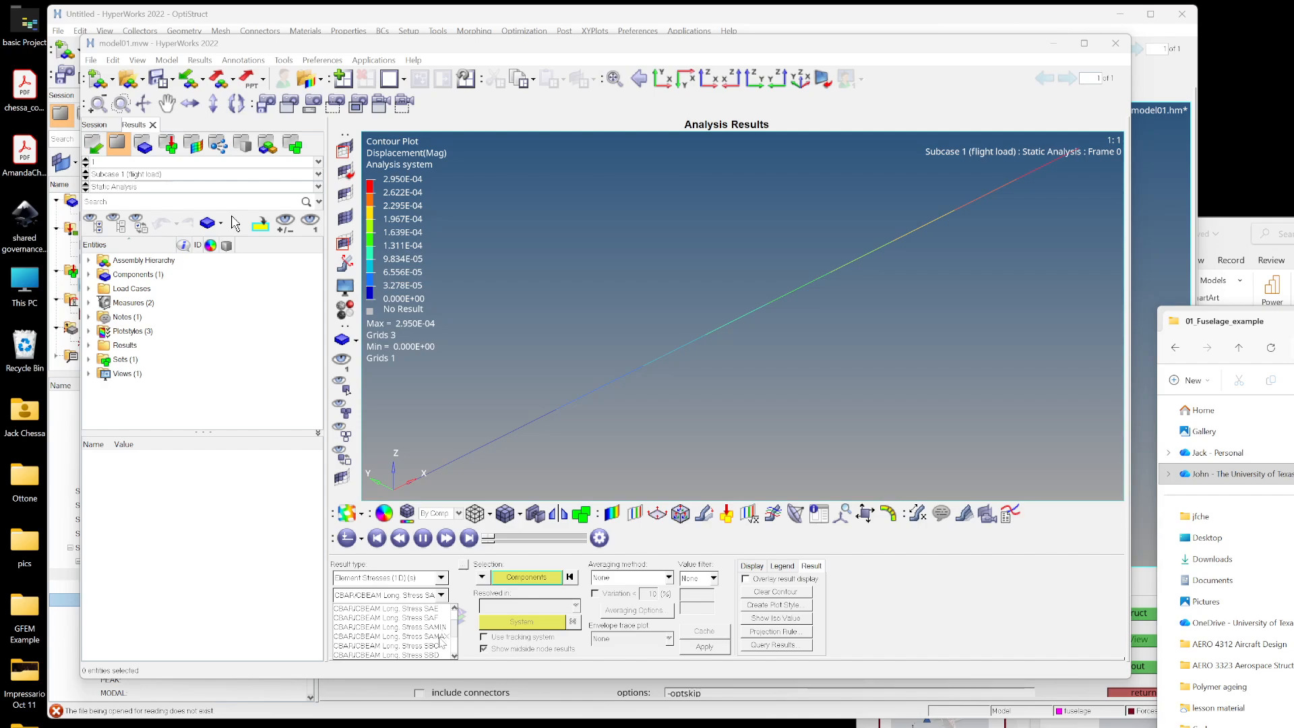
click(433, 630)
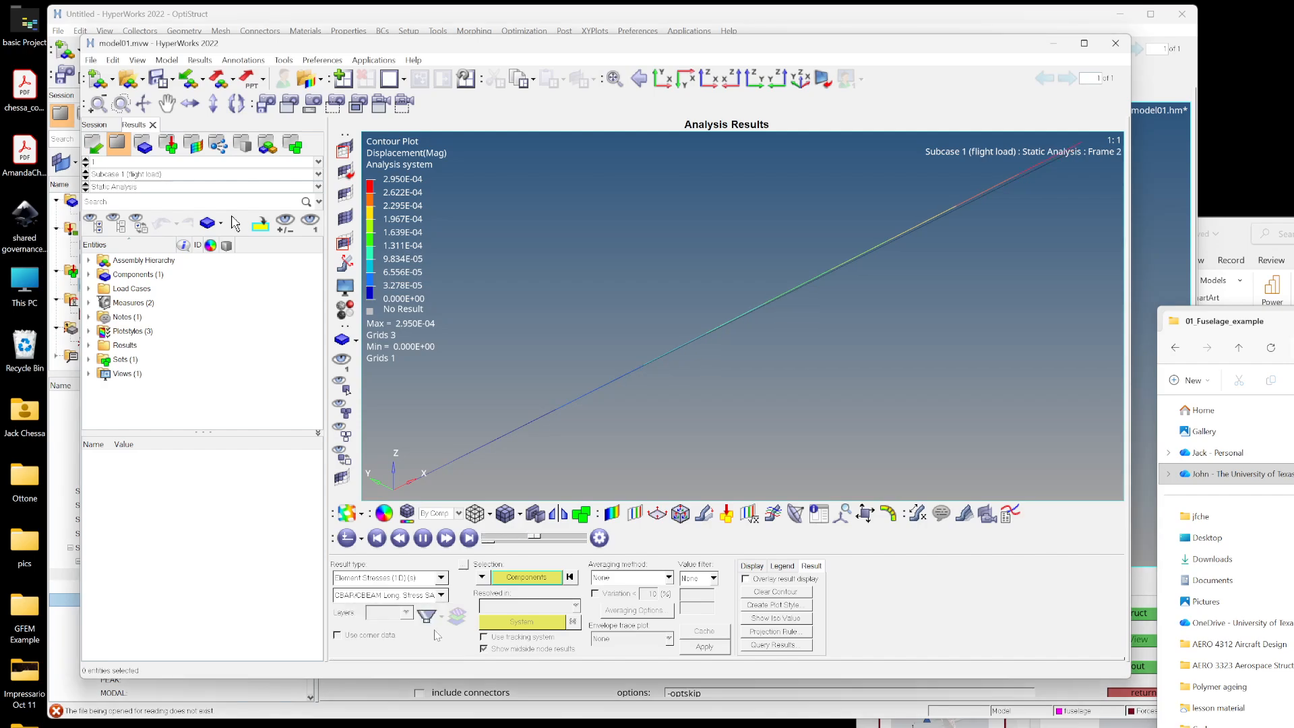
click(442, 597)
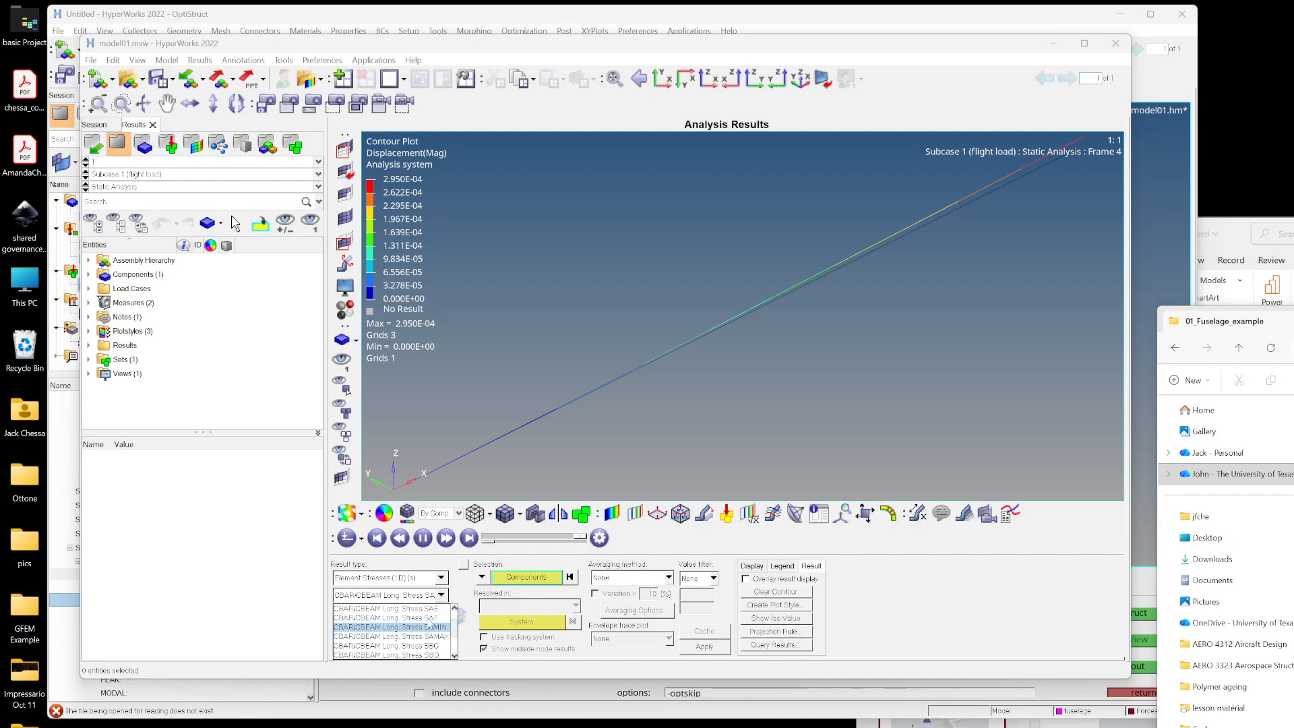
click(418, 638)
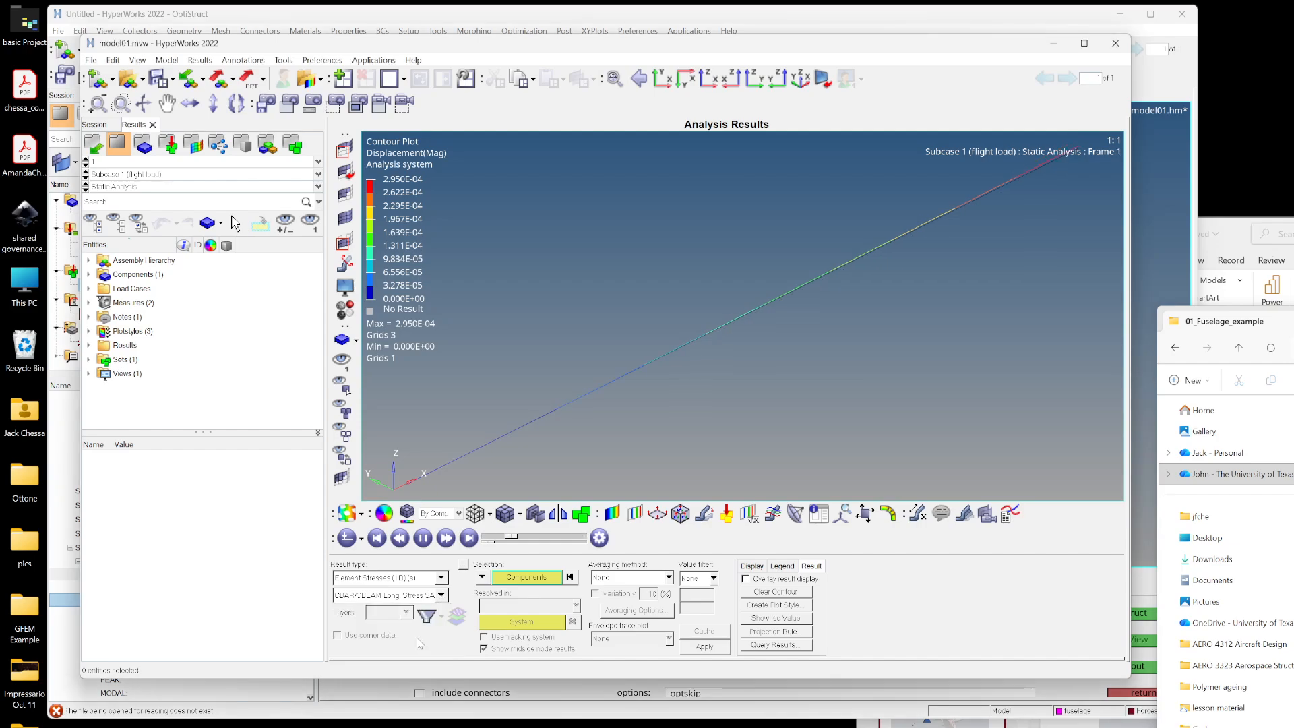
- Look through the end-B longitudinal stress components up to SBMAX, trying Long. Stress SBC, and return the selection to SAC
click(442, 595)
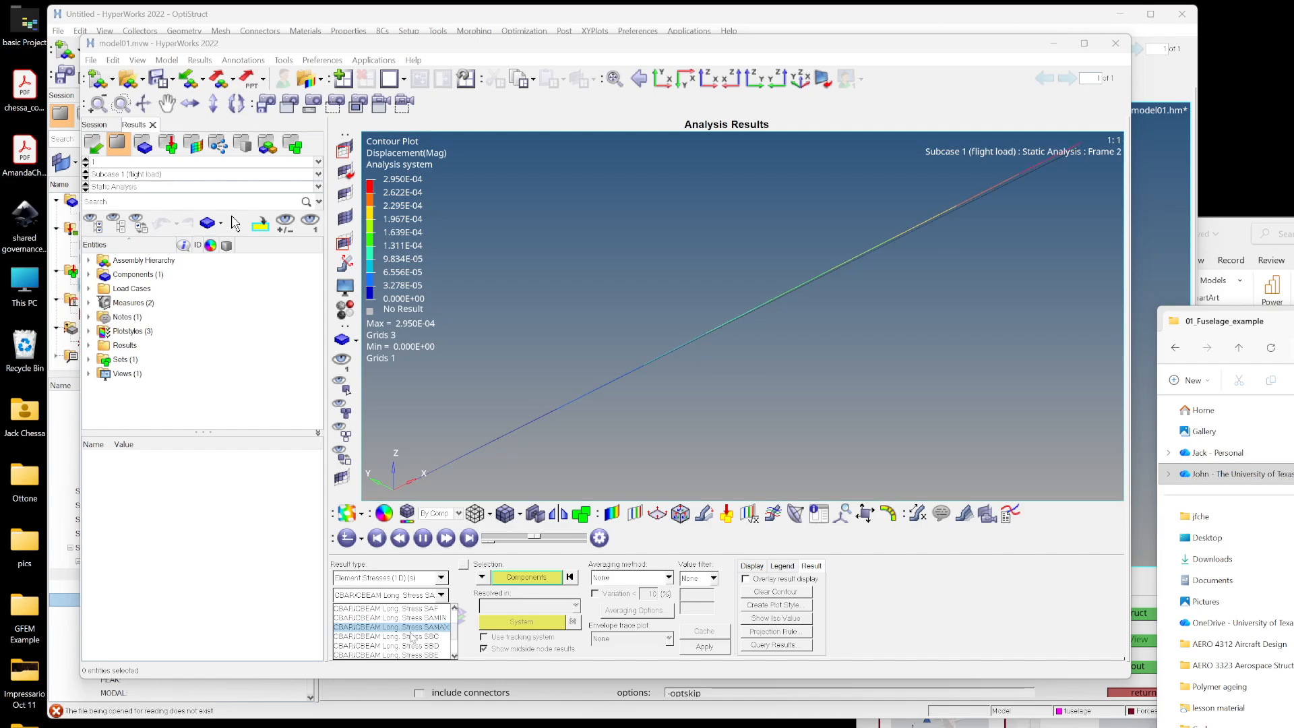
click(454, 655)
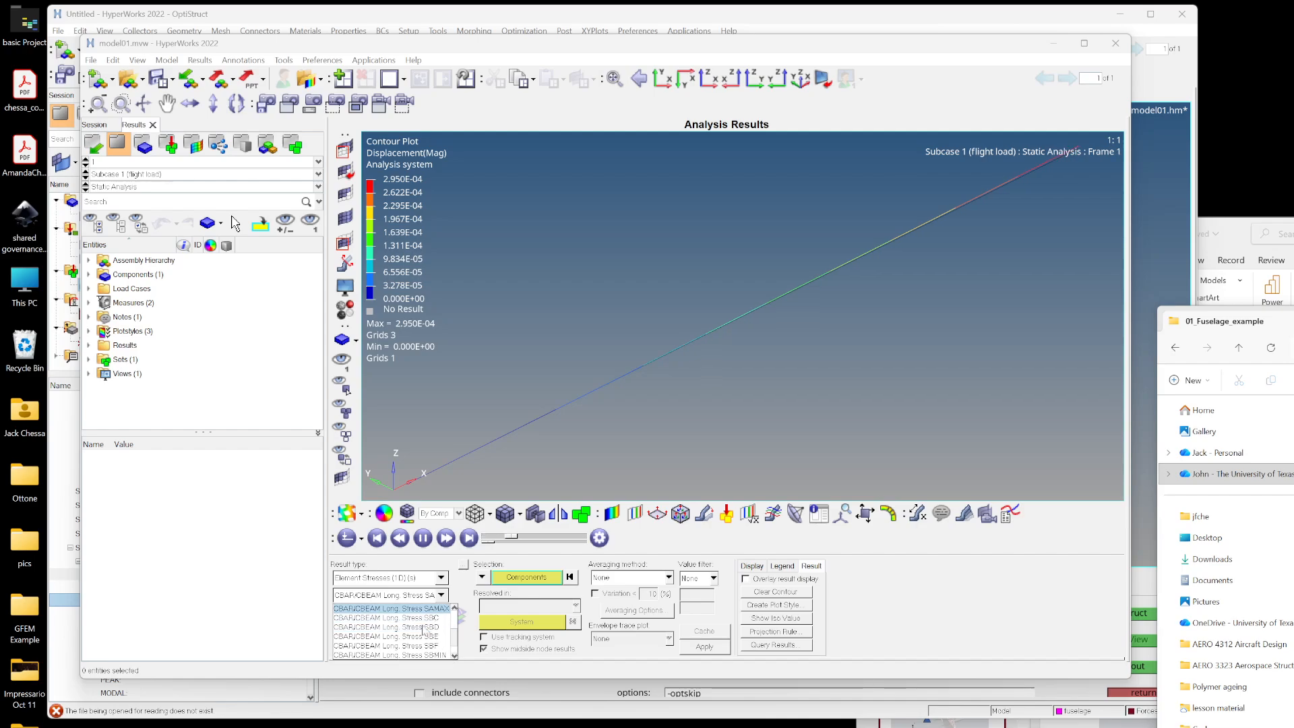
scroll(425, 625, down, 1)
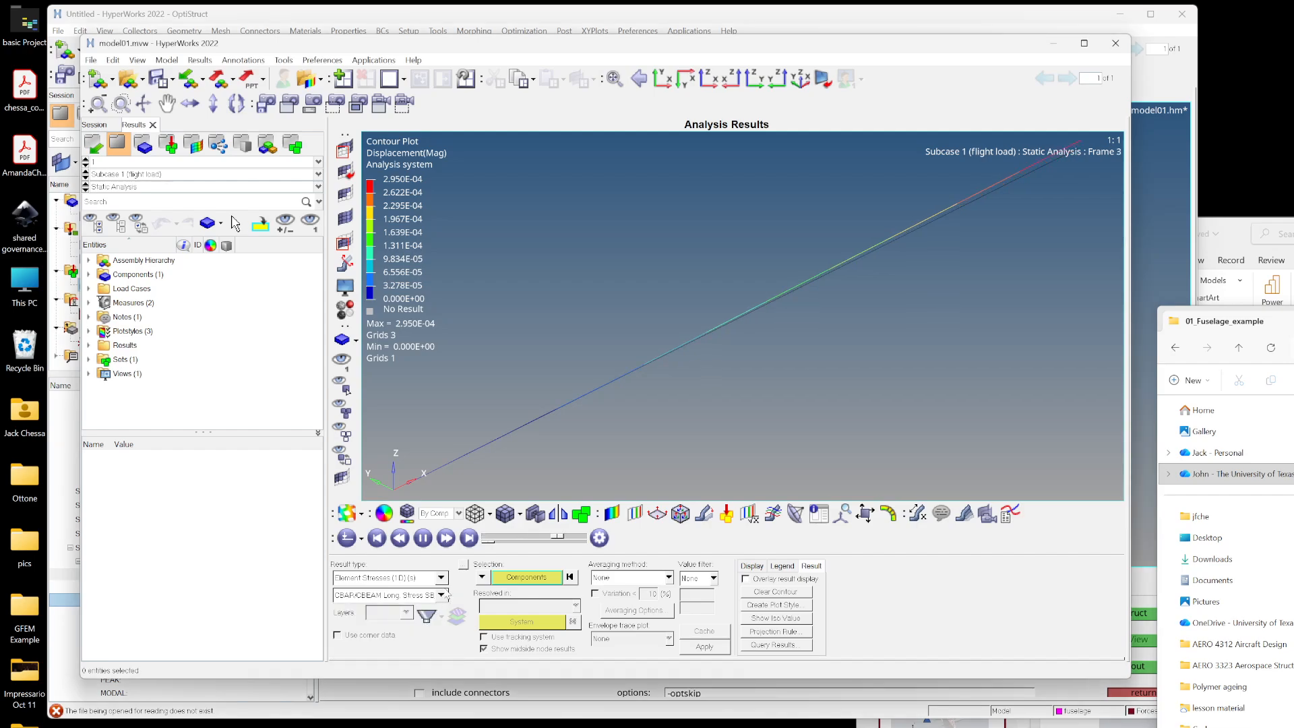
scroll(425, 628, up, 1)
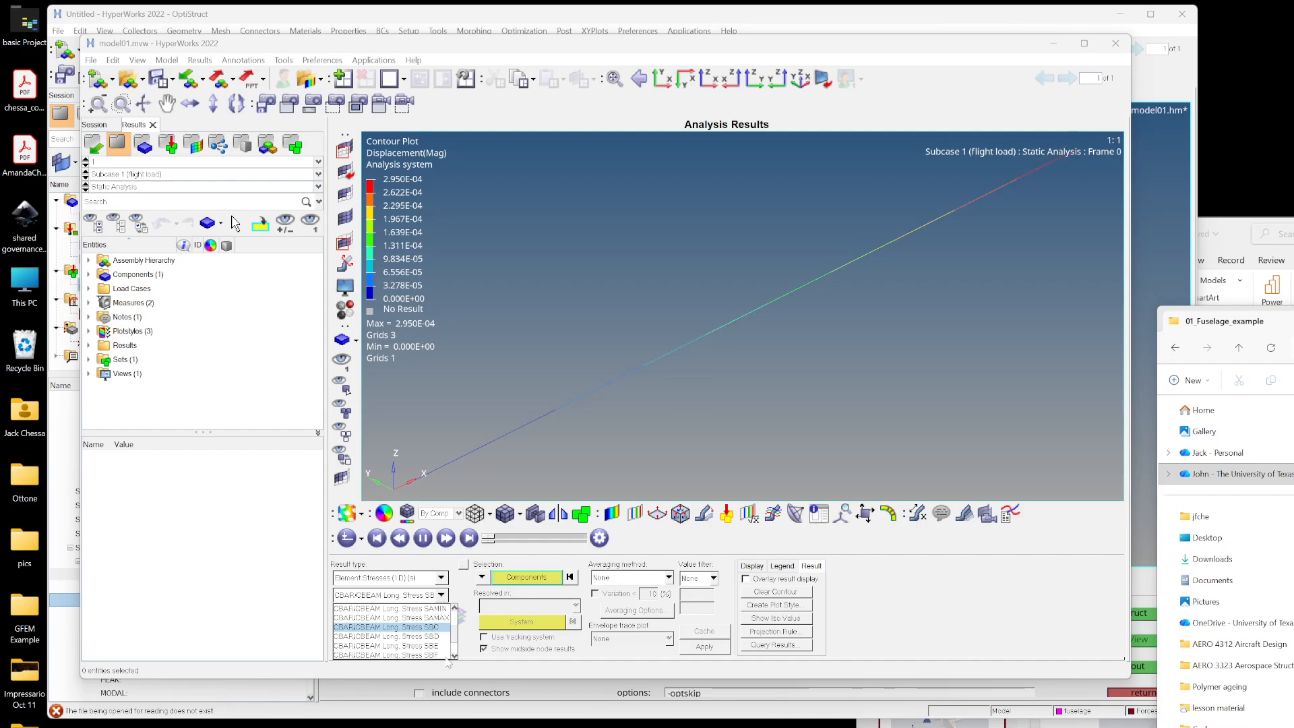
click(455, 657)
click(454, 656)
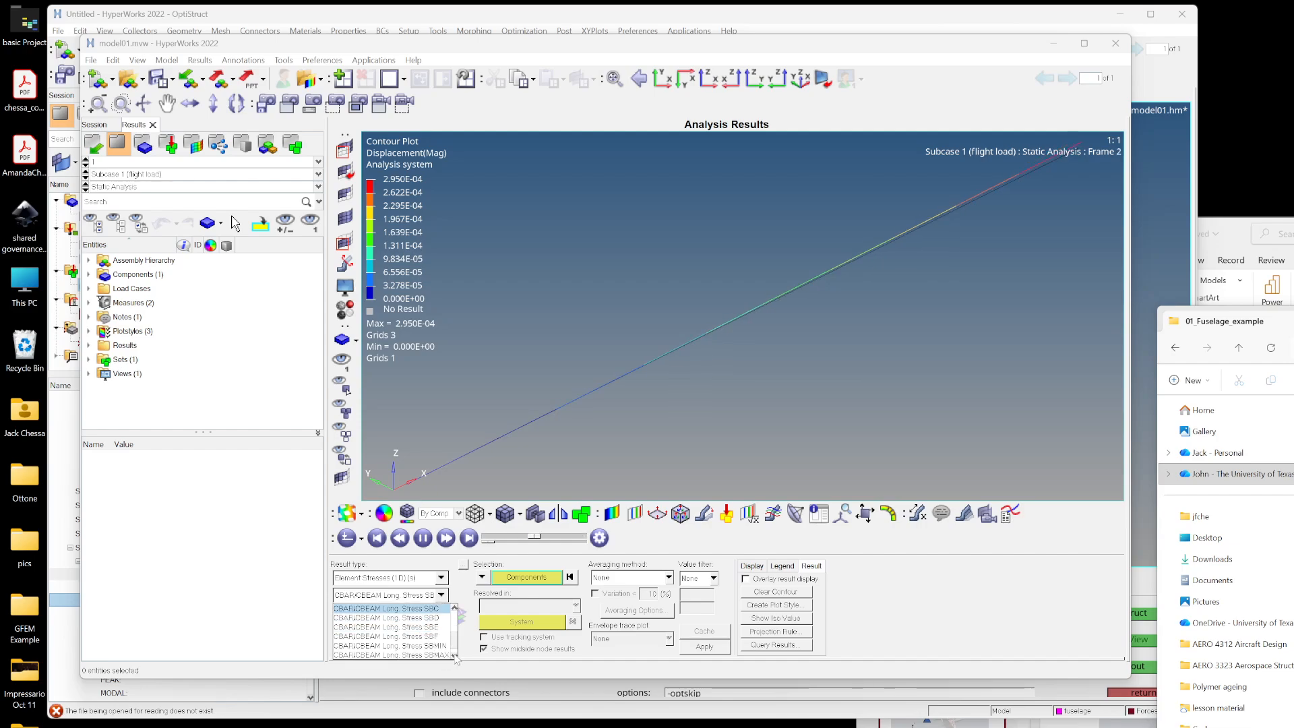
click(455, 656)
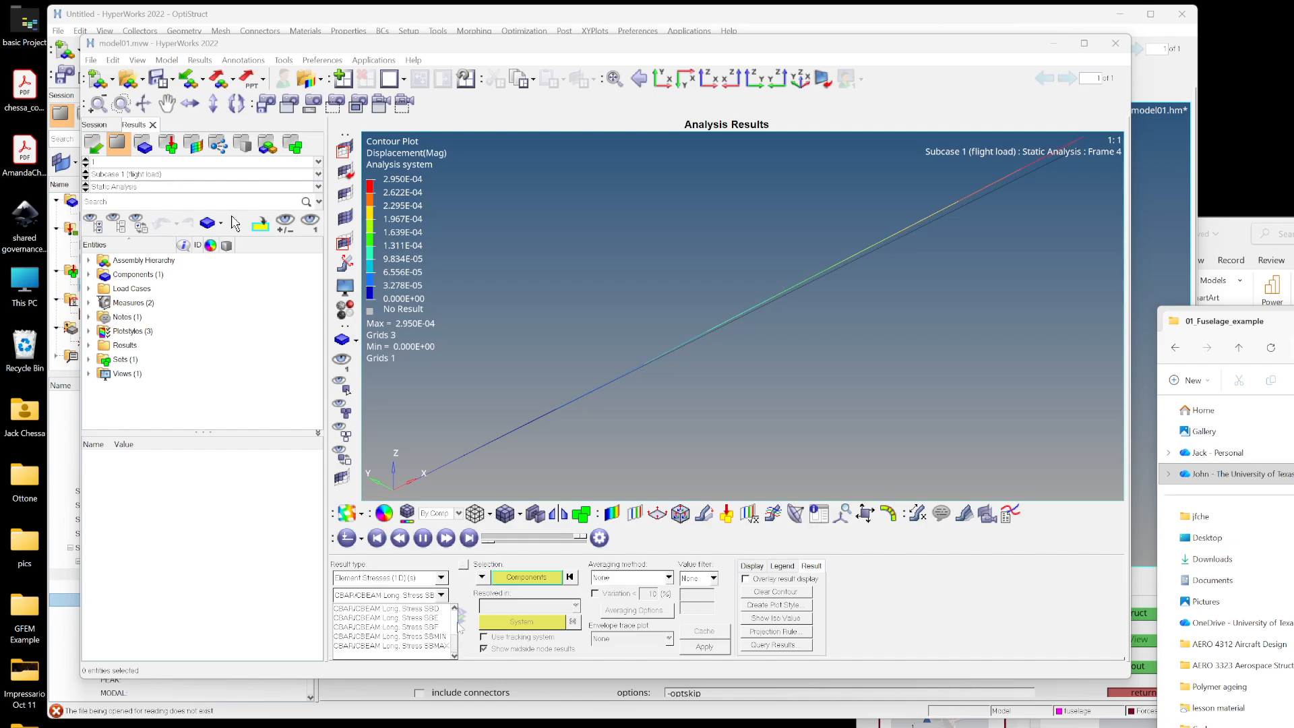
click(455, 626)
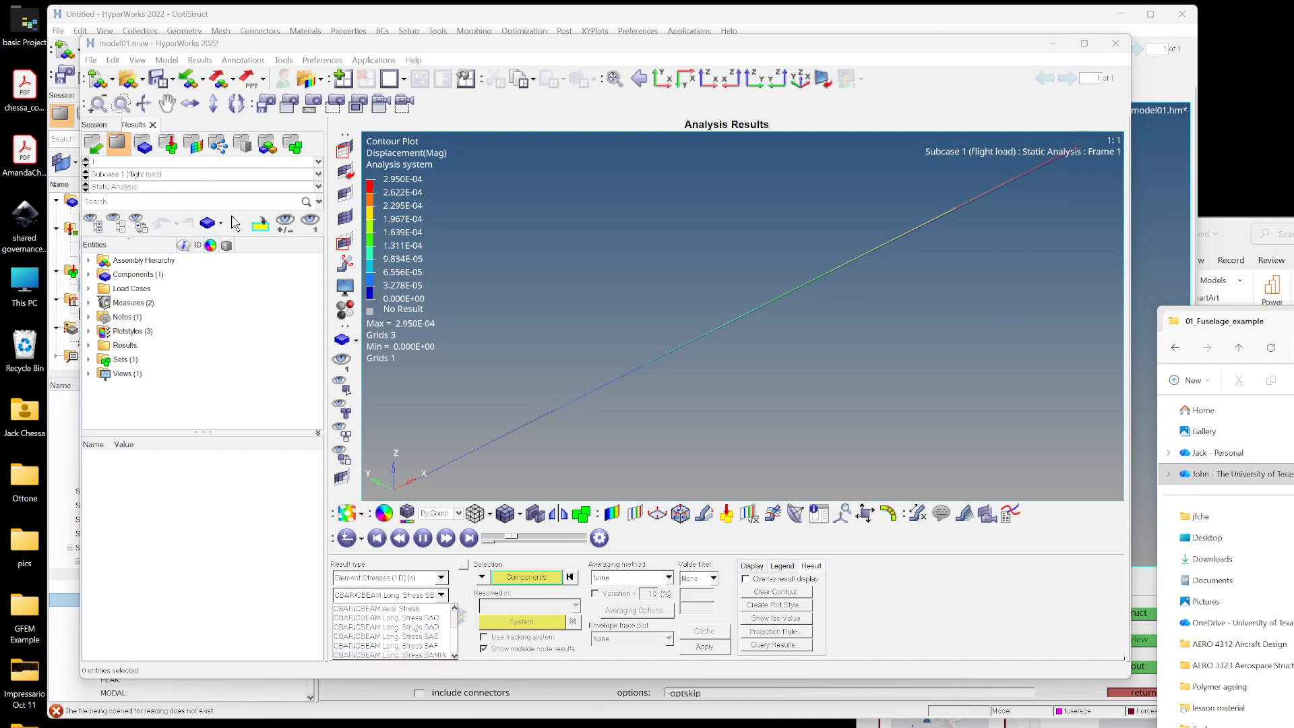
click(411, 617)
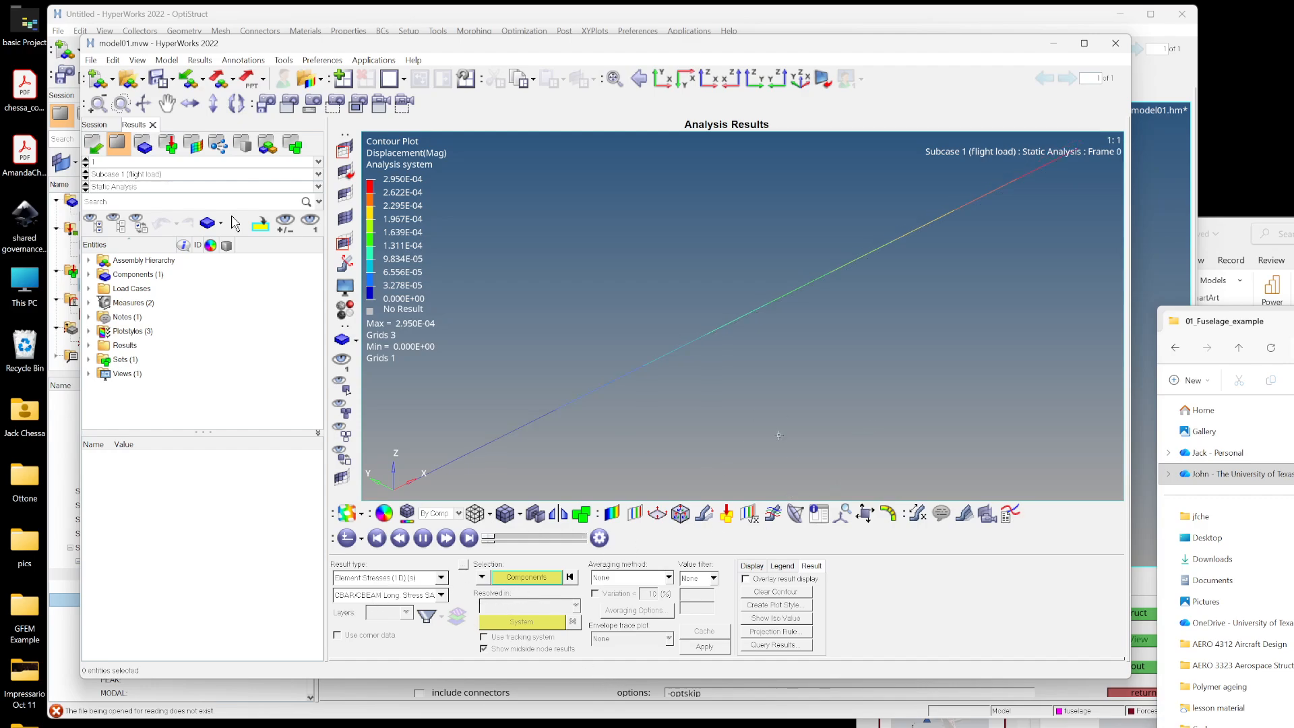
- Contour the beam with the CBAR/CBEAM Long. Stress SBC component of Element Stresses (1D)
click(441, 594)
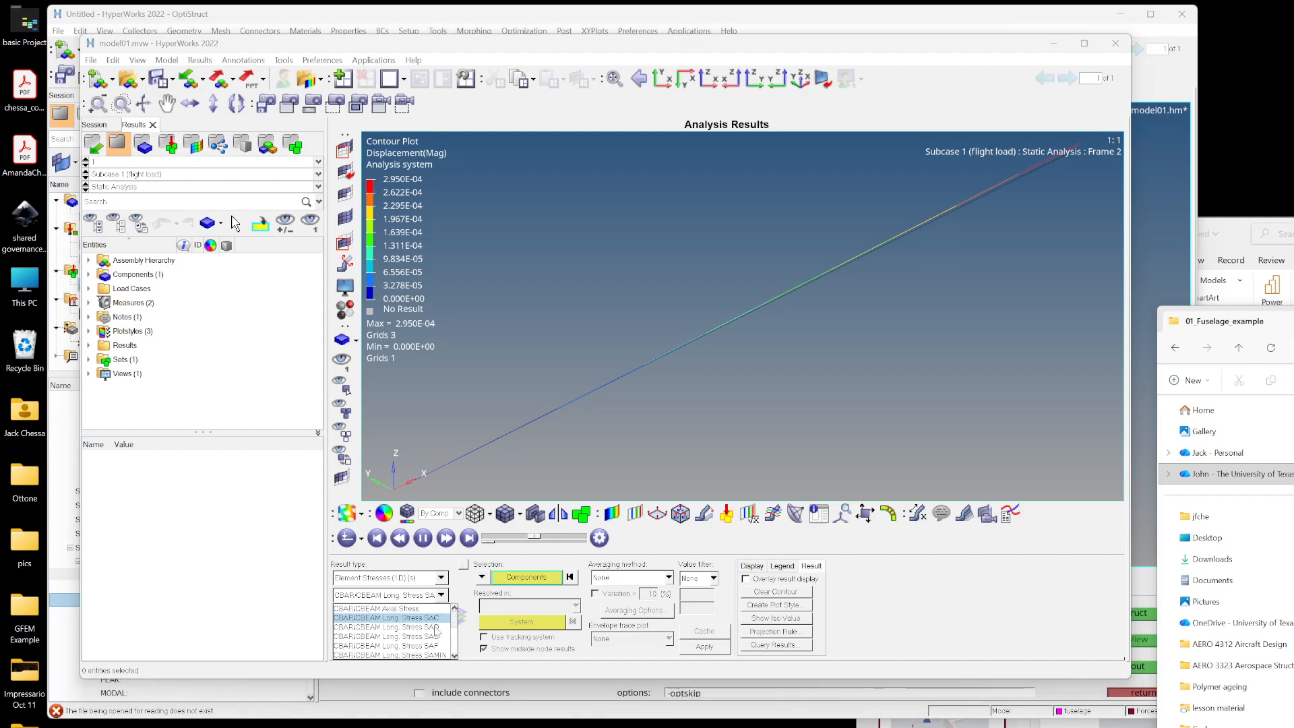
click(458, 654)
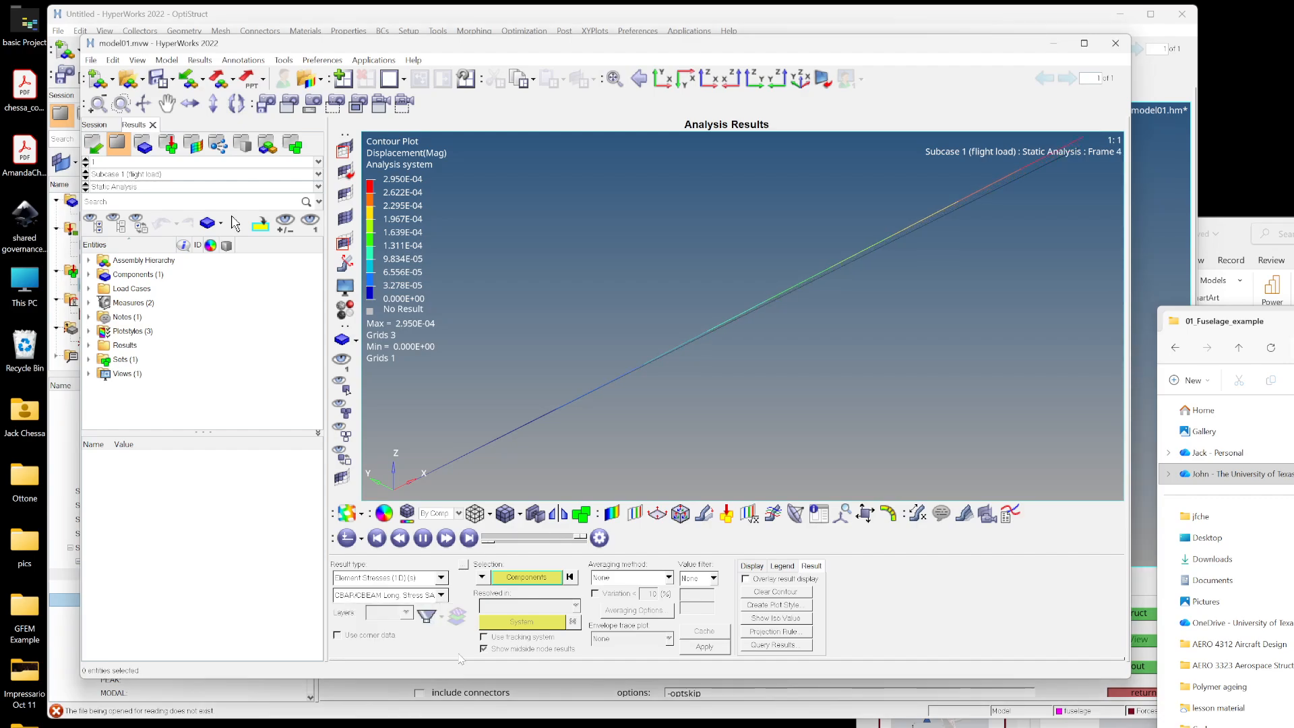
click(442, 595)
click(455, 655)
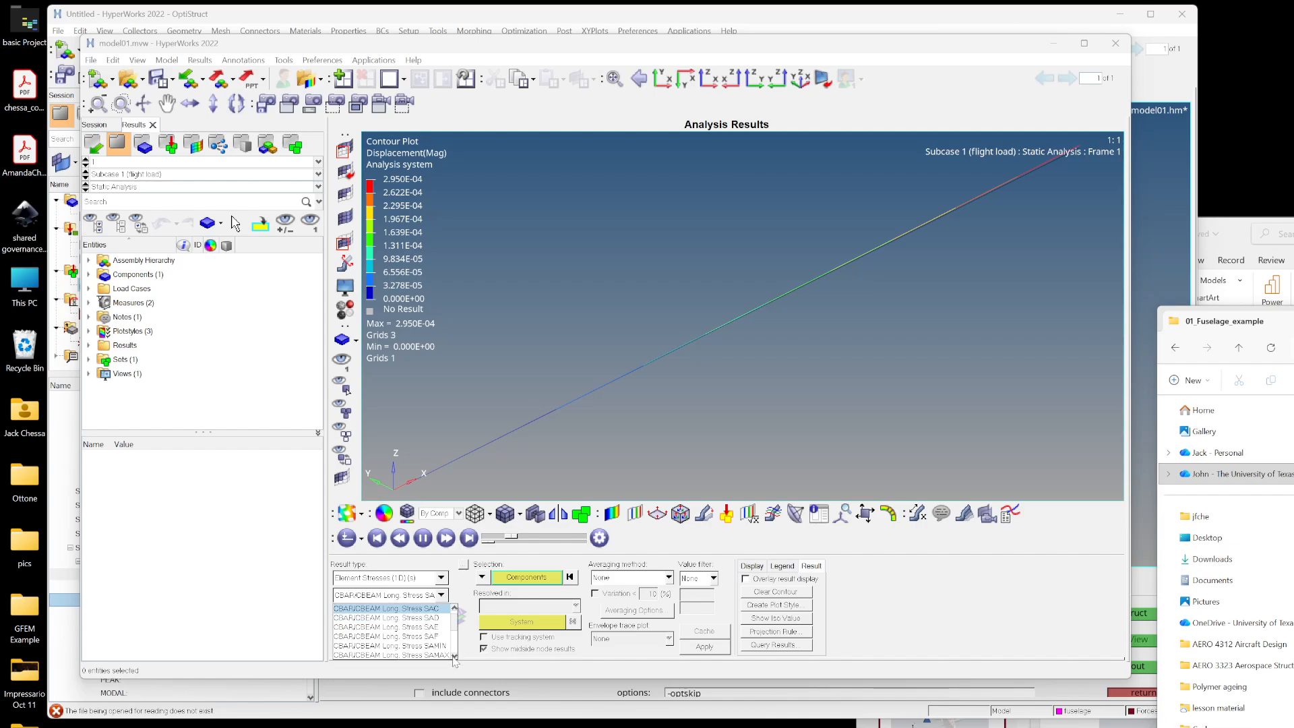
click(455, 655)
click(437, 654)
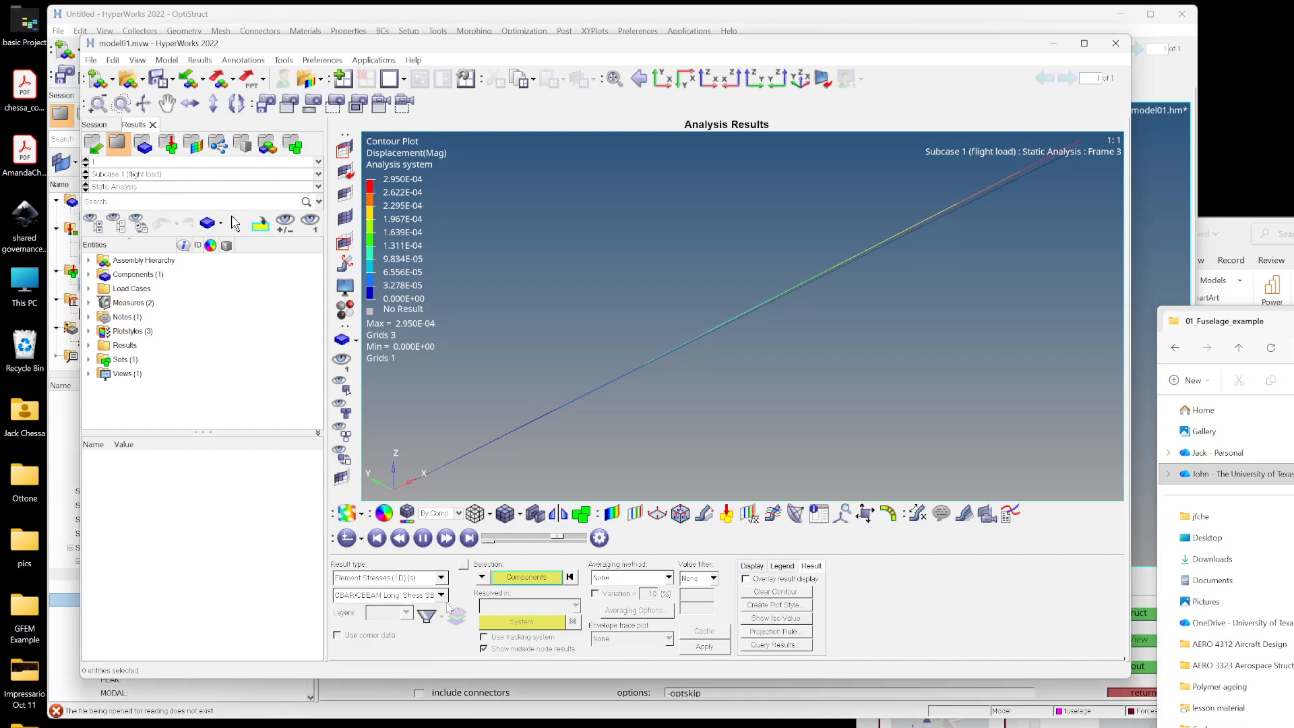
click(442, 596)
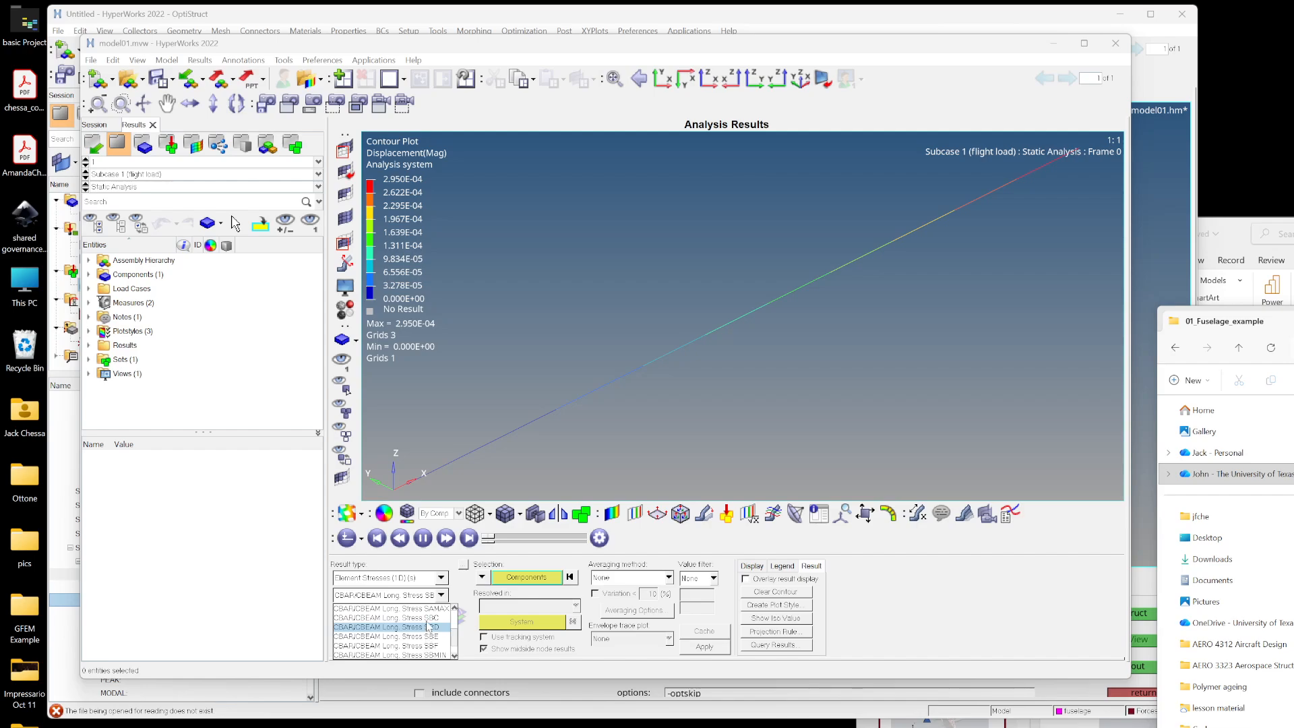
click(428, 618)
click(704, 646)
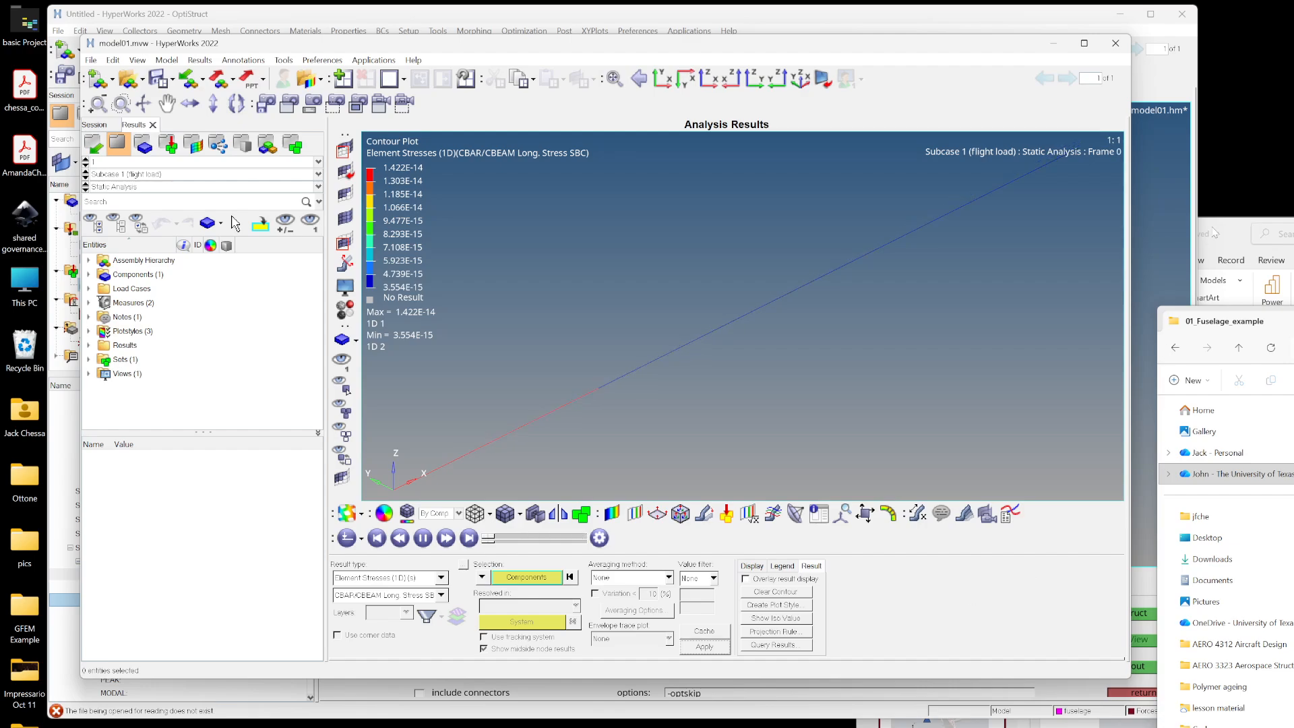
- Close the results session without saving it, bring the 01_Fuselage_example folder into view, and close the solver run window
click(1115, 43)
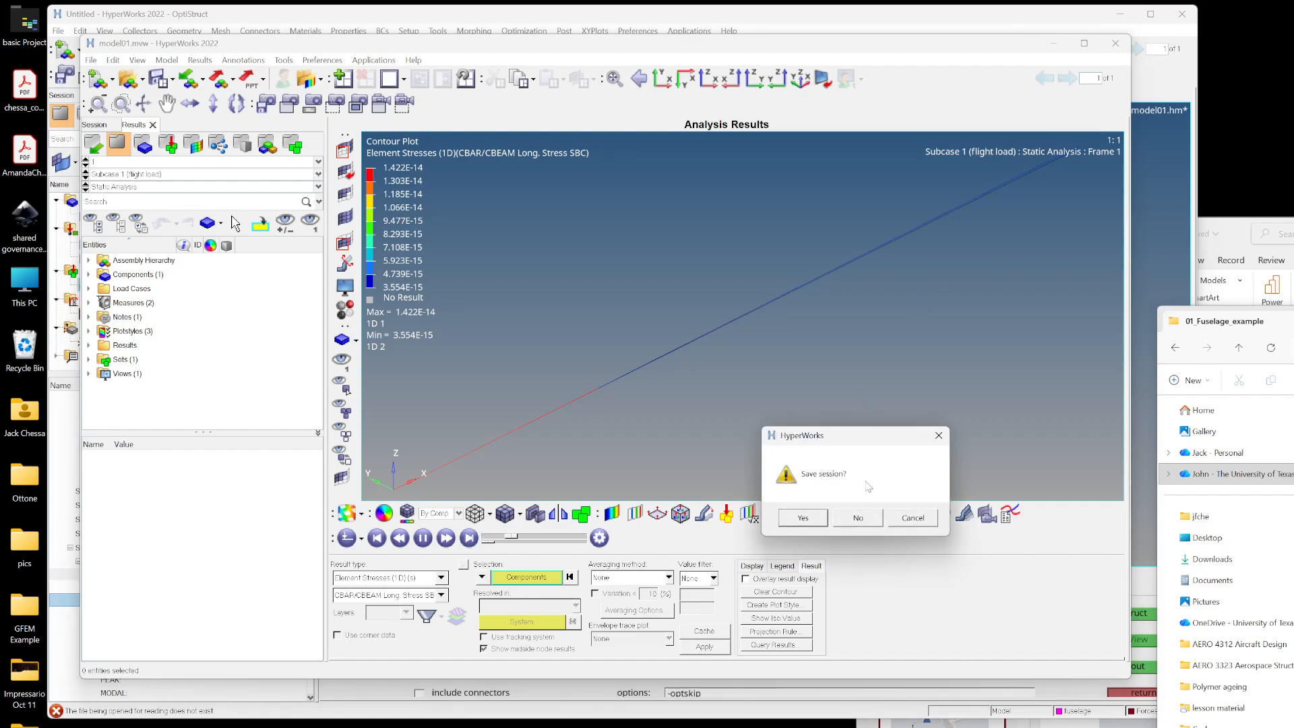
click(858, 517)
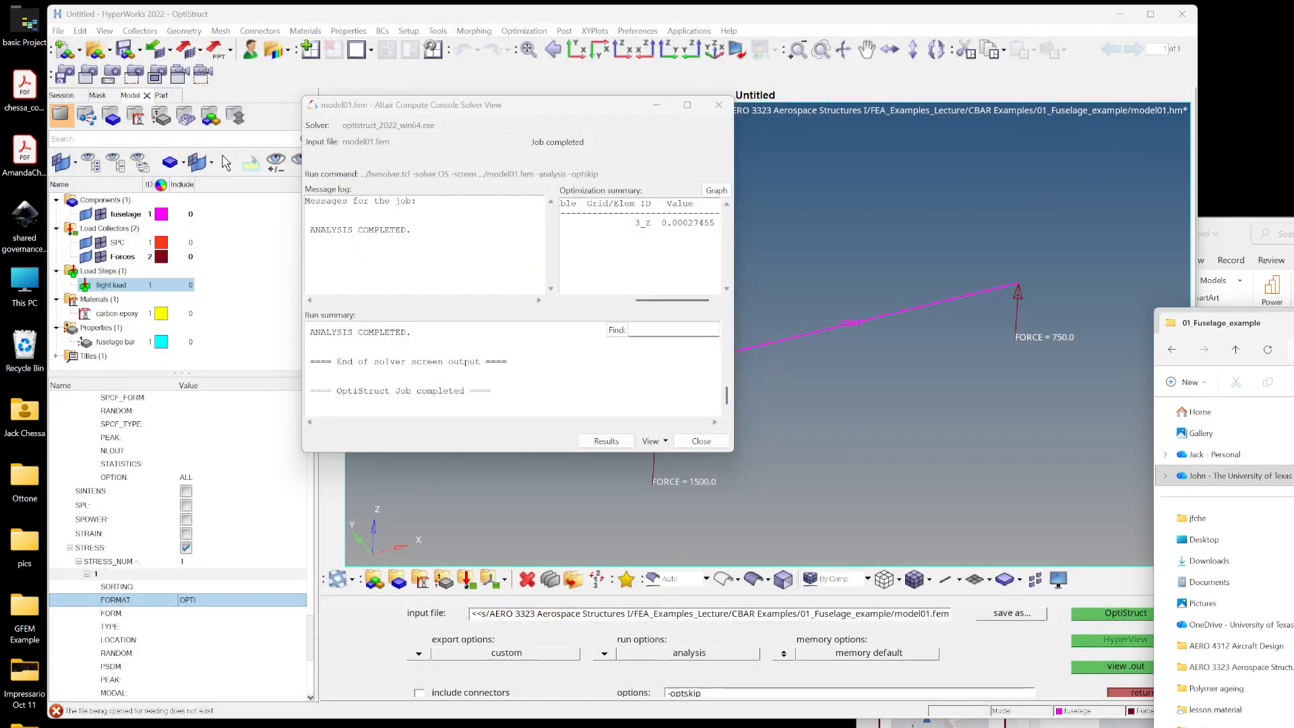
drag(1288, 314, 543, 173)
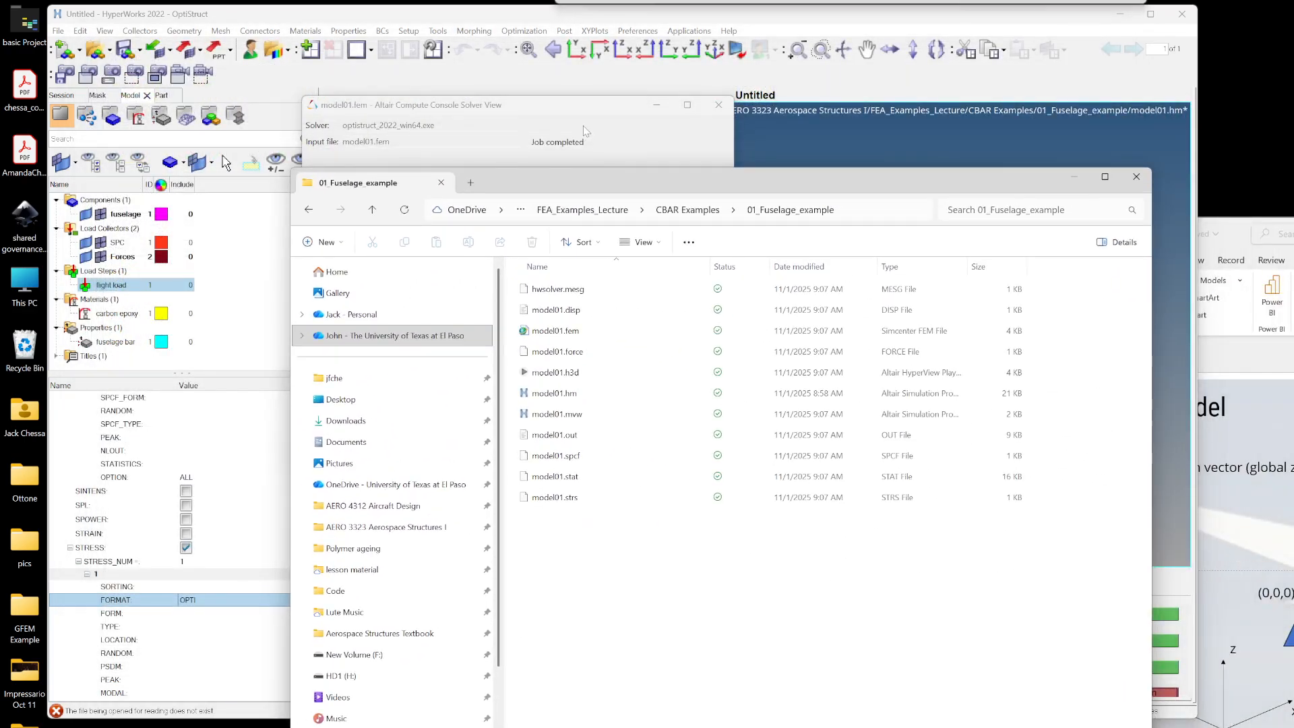
click(719, 104)
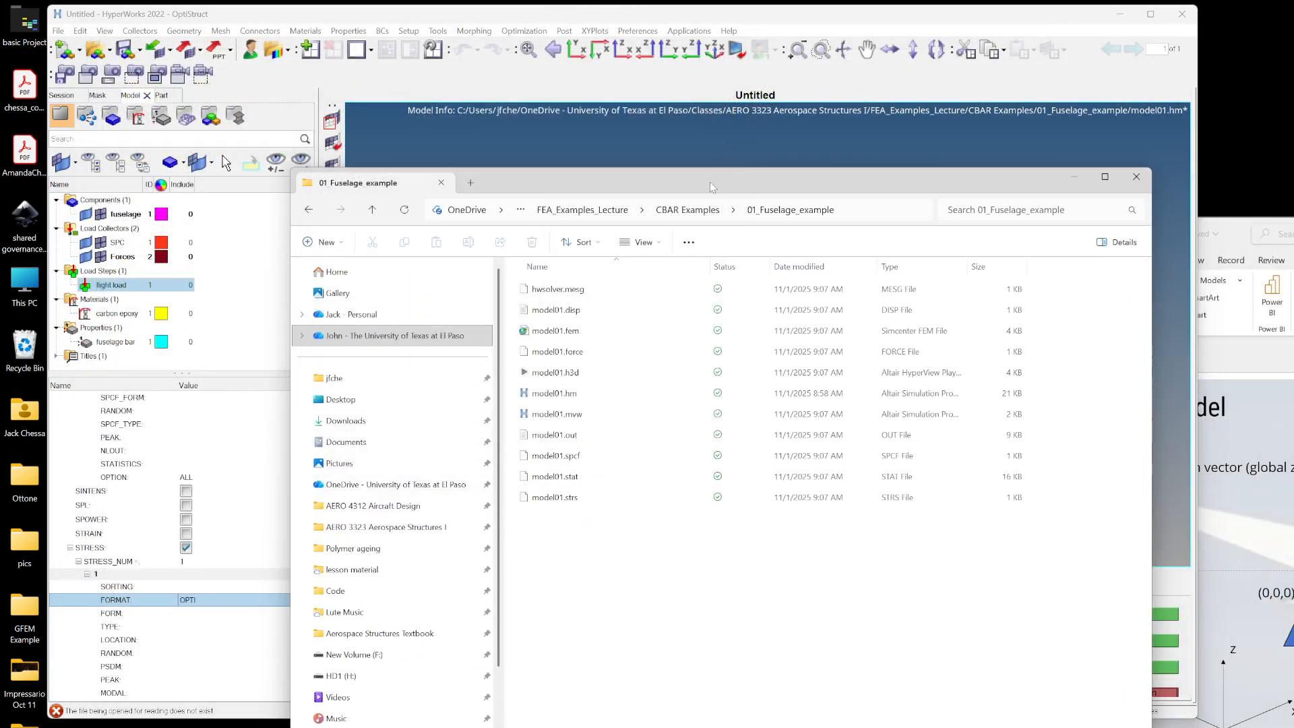
- Fit the folder window on screen and open the input deck model01.fem in Visual Studio Code
drag(710, 186, 698, 82)
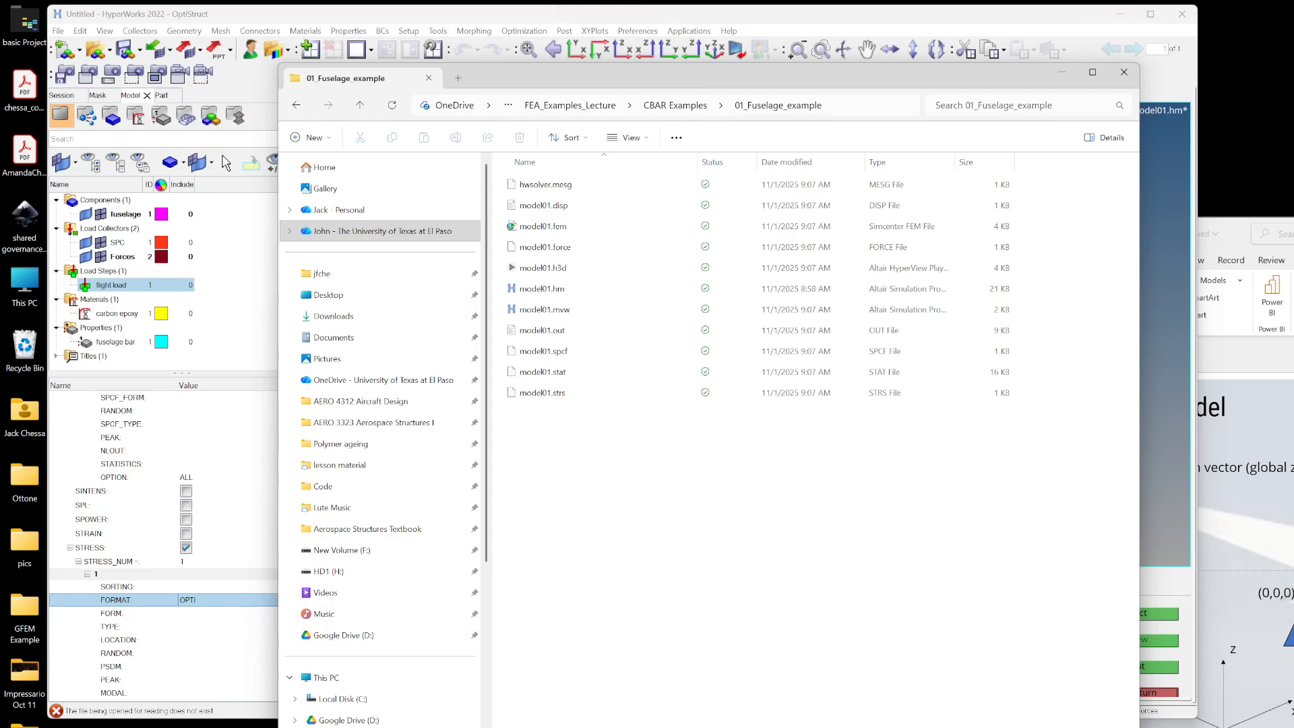
drag(1137, 724, 1089, 530)
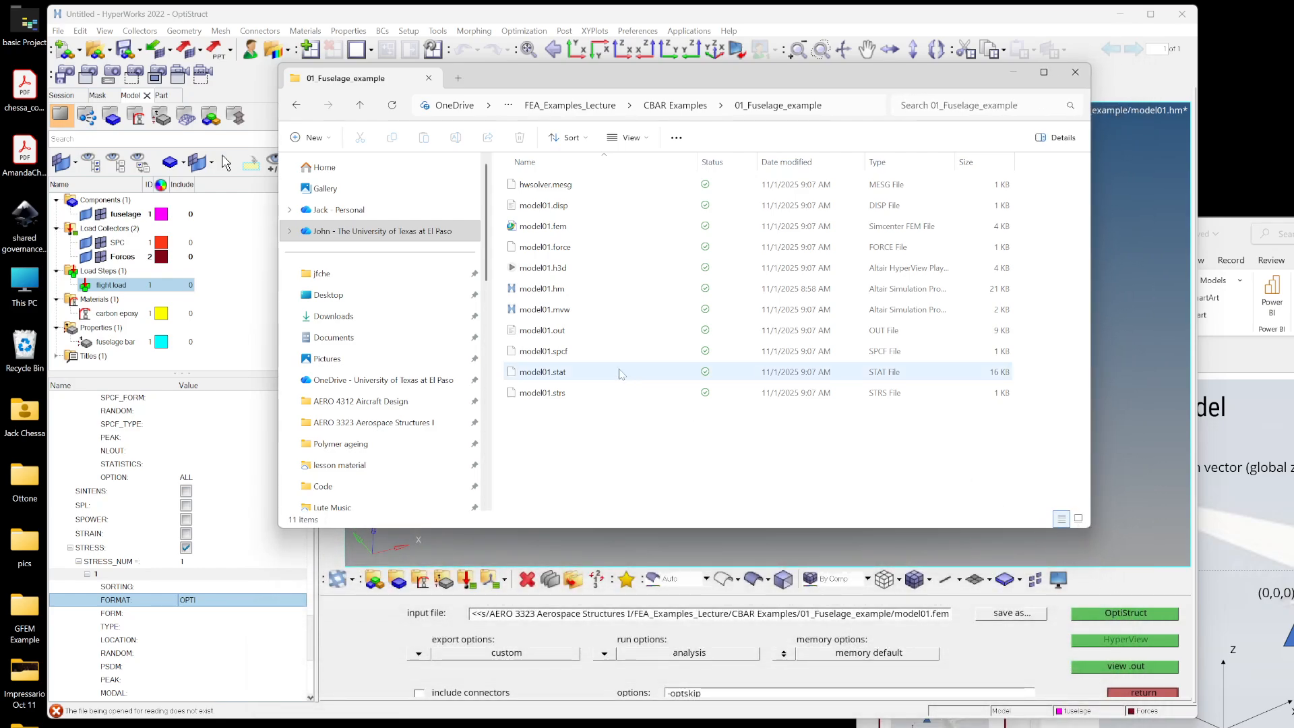
click(541, 229)
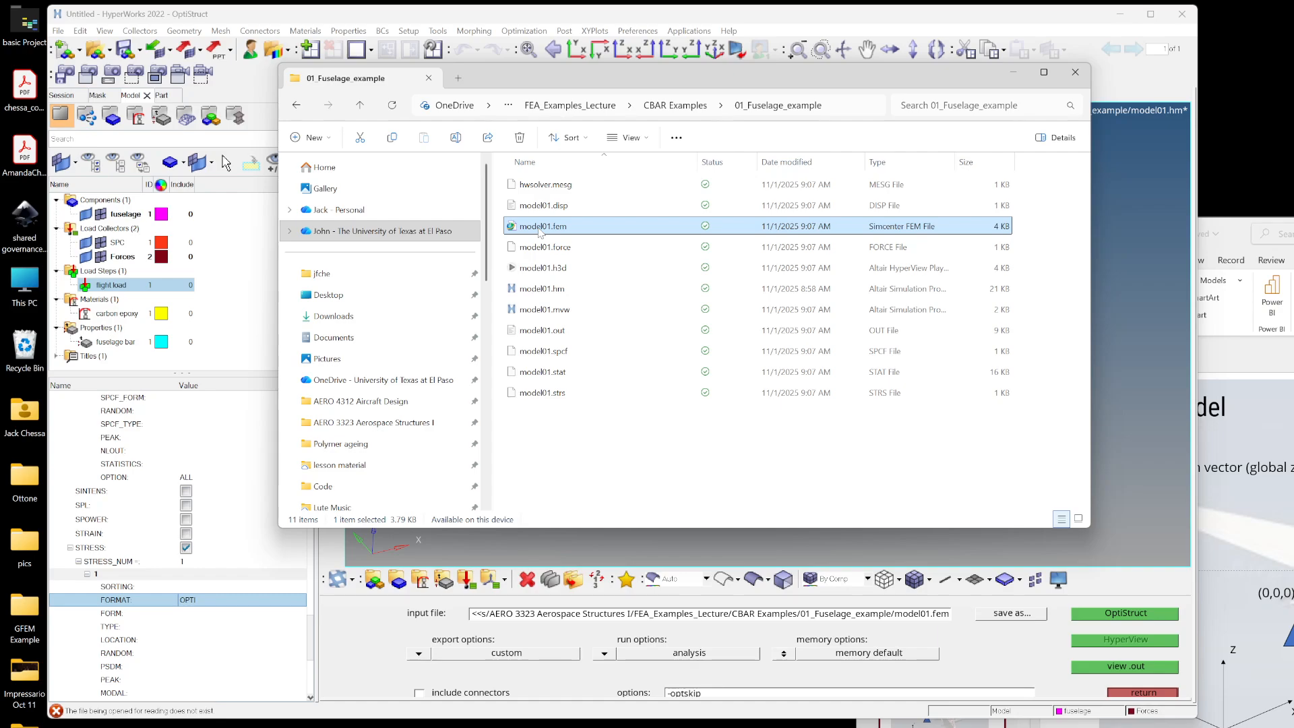
right_click(540, 232)
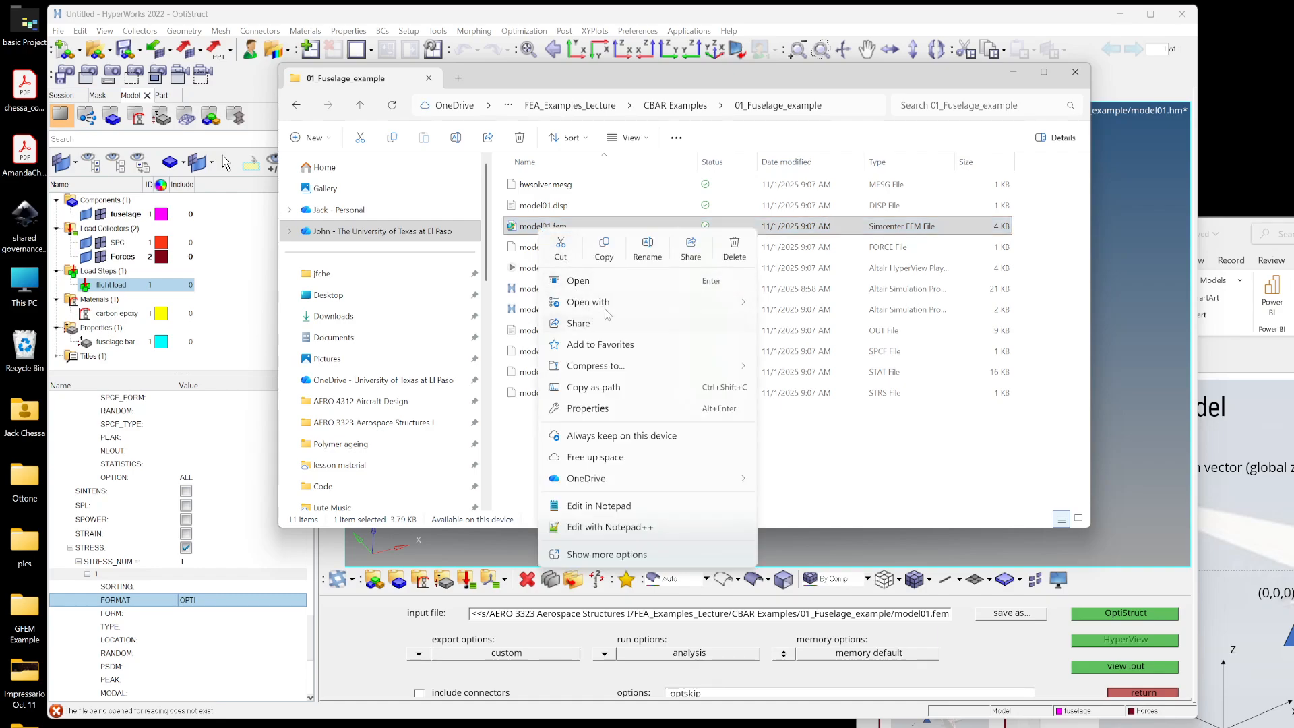
mouse_move(695, 307)
click(799, 346)
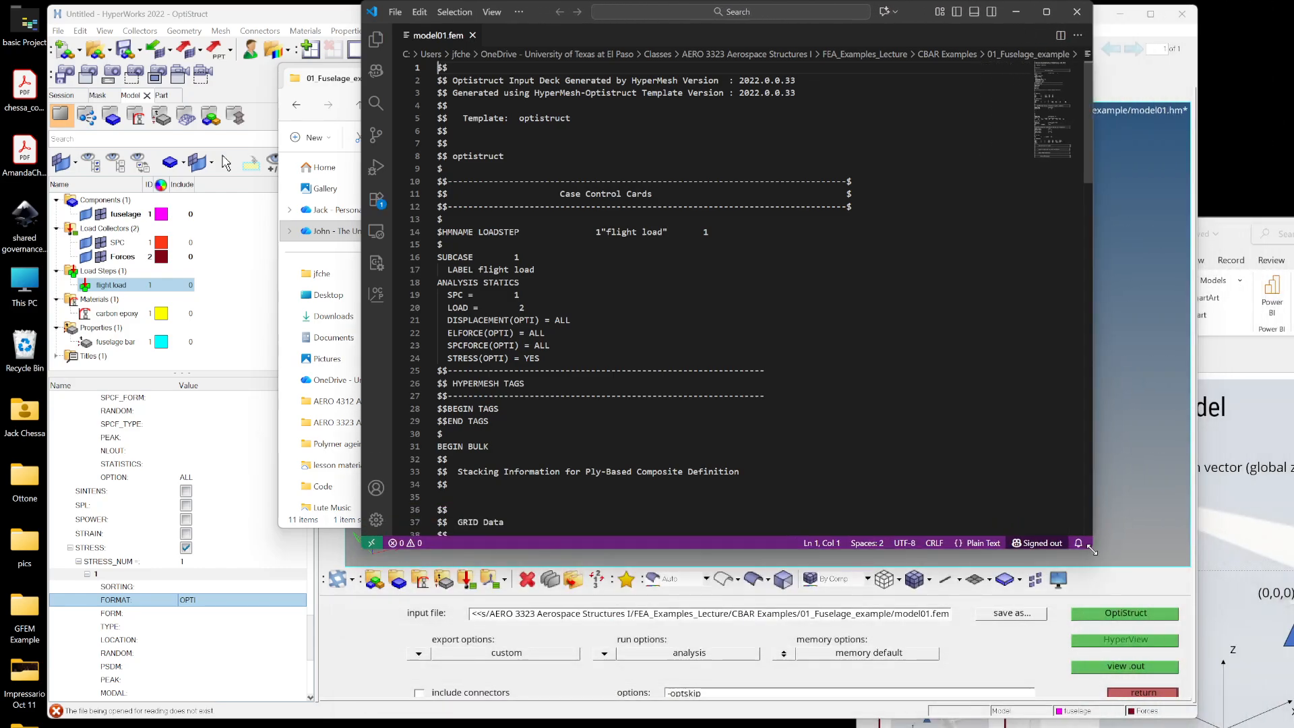
- Read through the deck's case control, GRID, CBAR, PBAR, MAT1 and SPC cards, examining the PBAR continuation line
scroll(457, 330, down, 2)
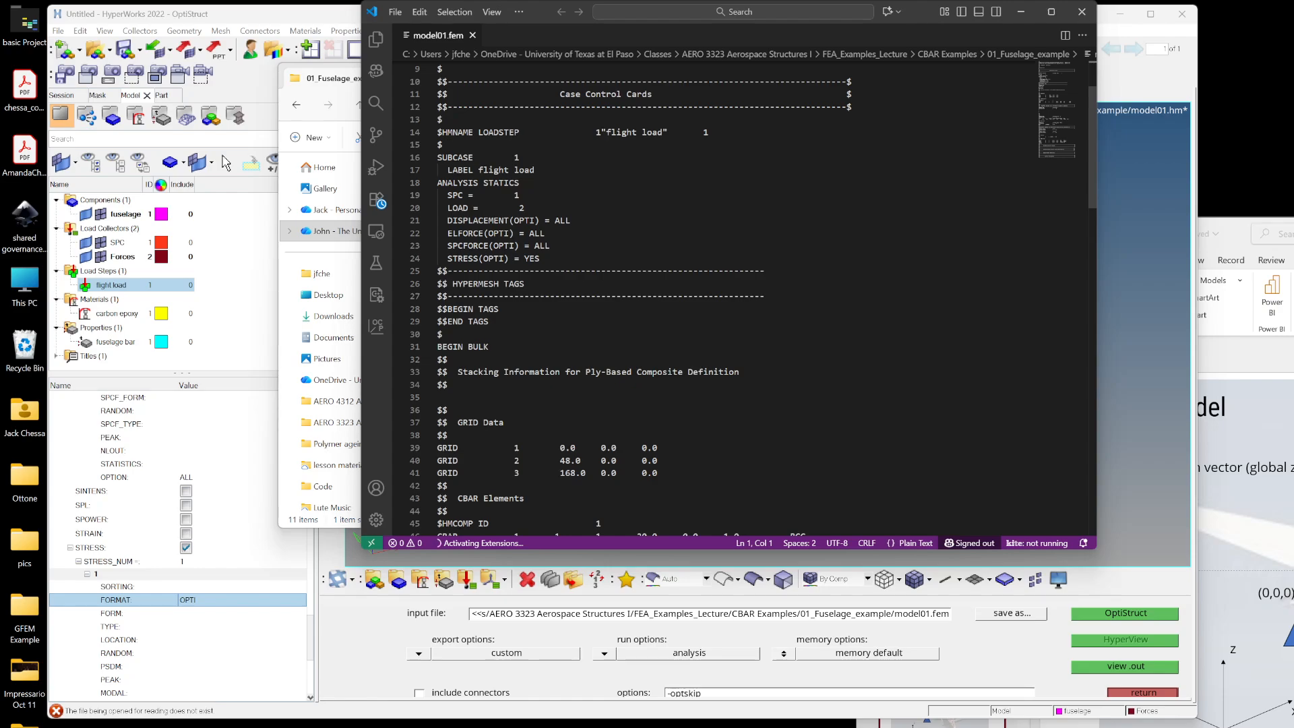
scroll(753, 306, down, 7)
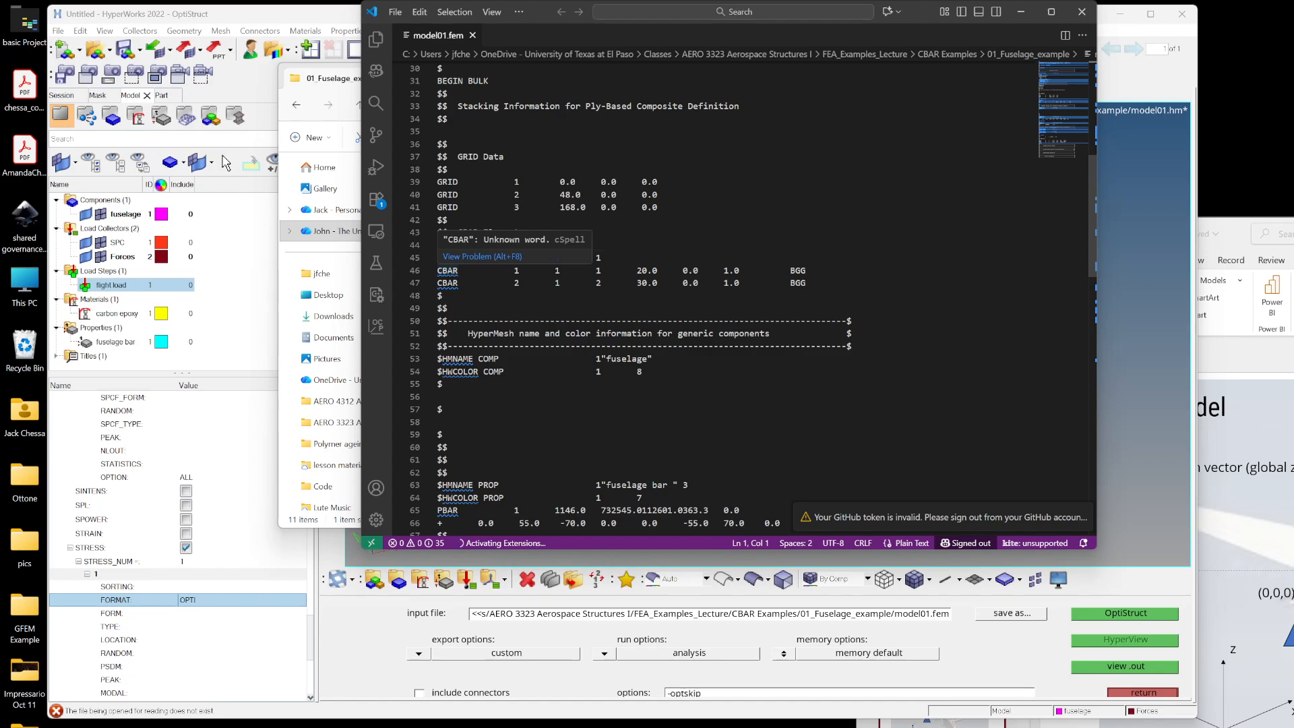
scroll(525, 269, down, 4)
scroll(753, 298, down, 3)
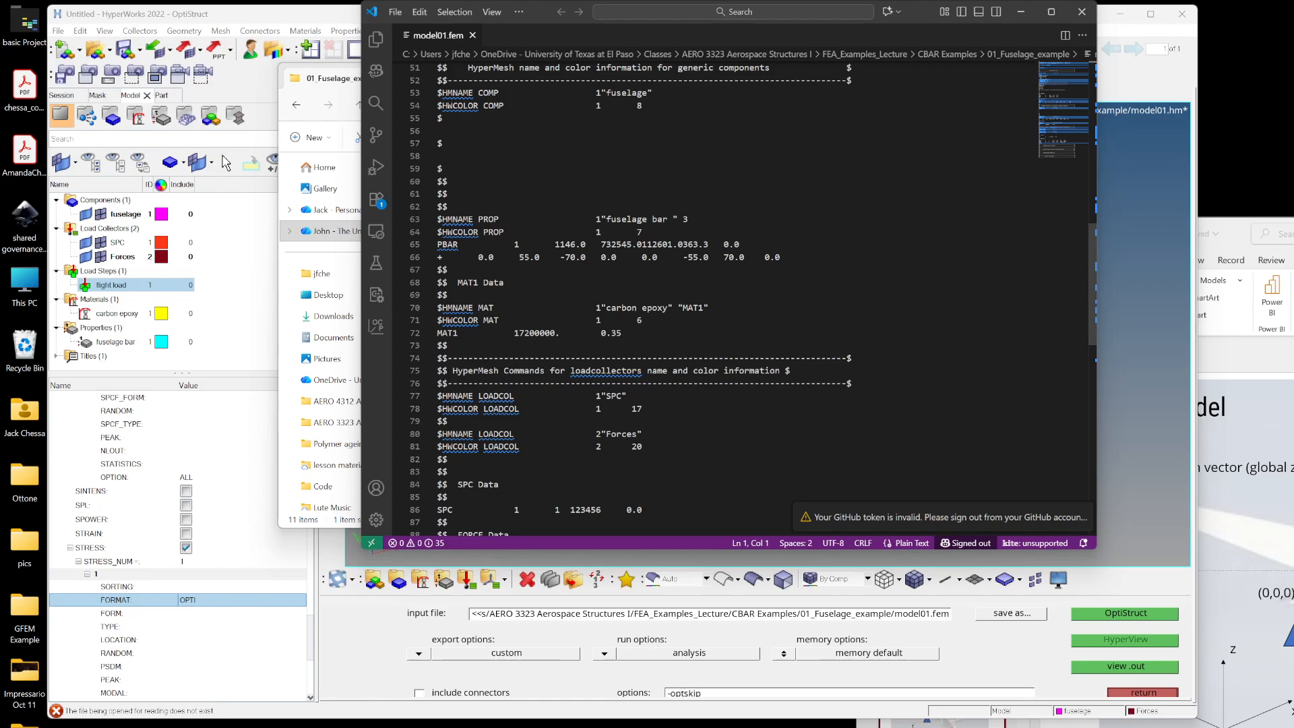
drag(437, 269, 442, 269)
key(Right)
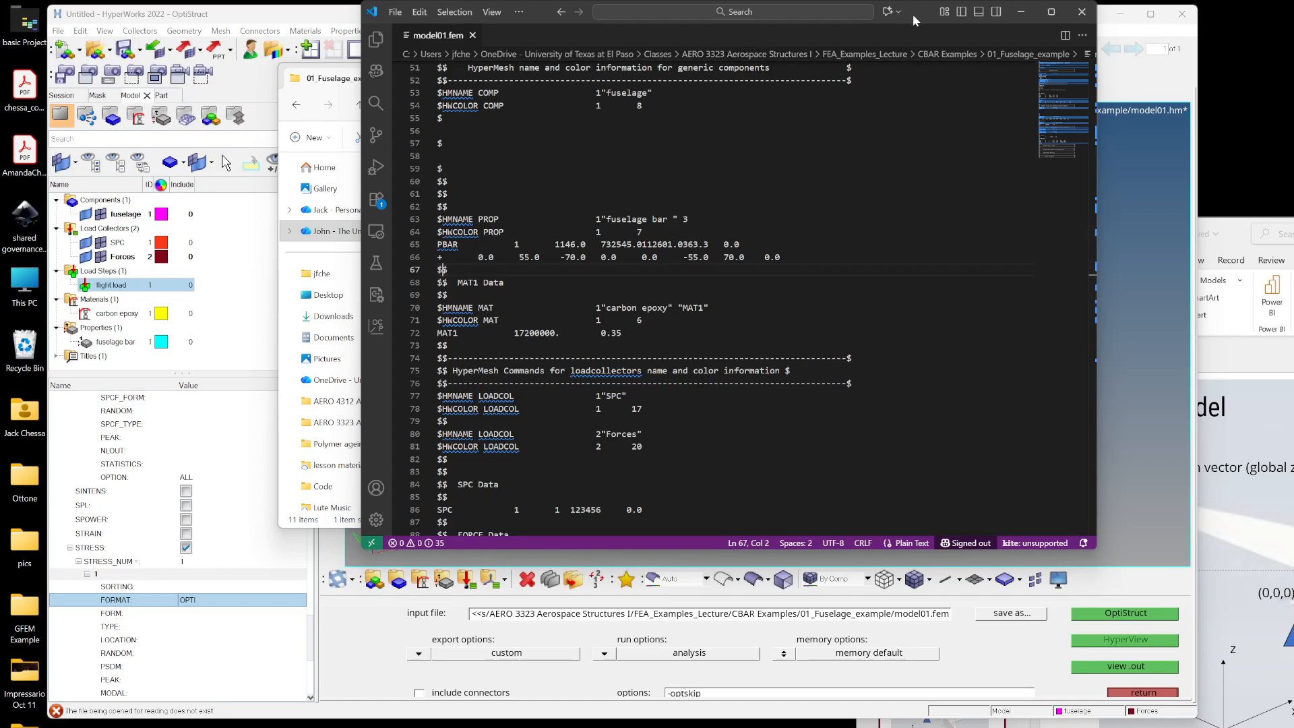
- Open the element force results file model01.force in Visual Studio Code and arrange its window in full view
drag(913, 14, 899, 503)
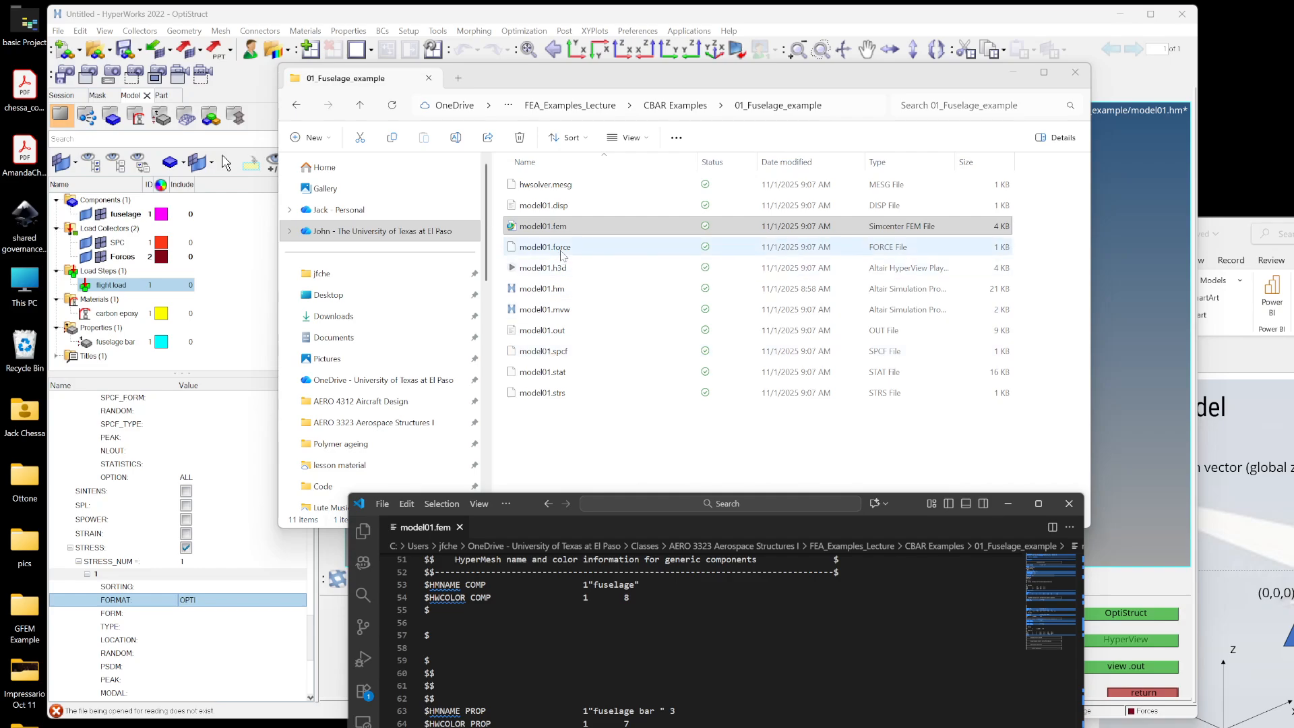
click(562, 249)
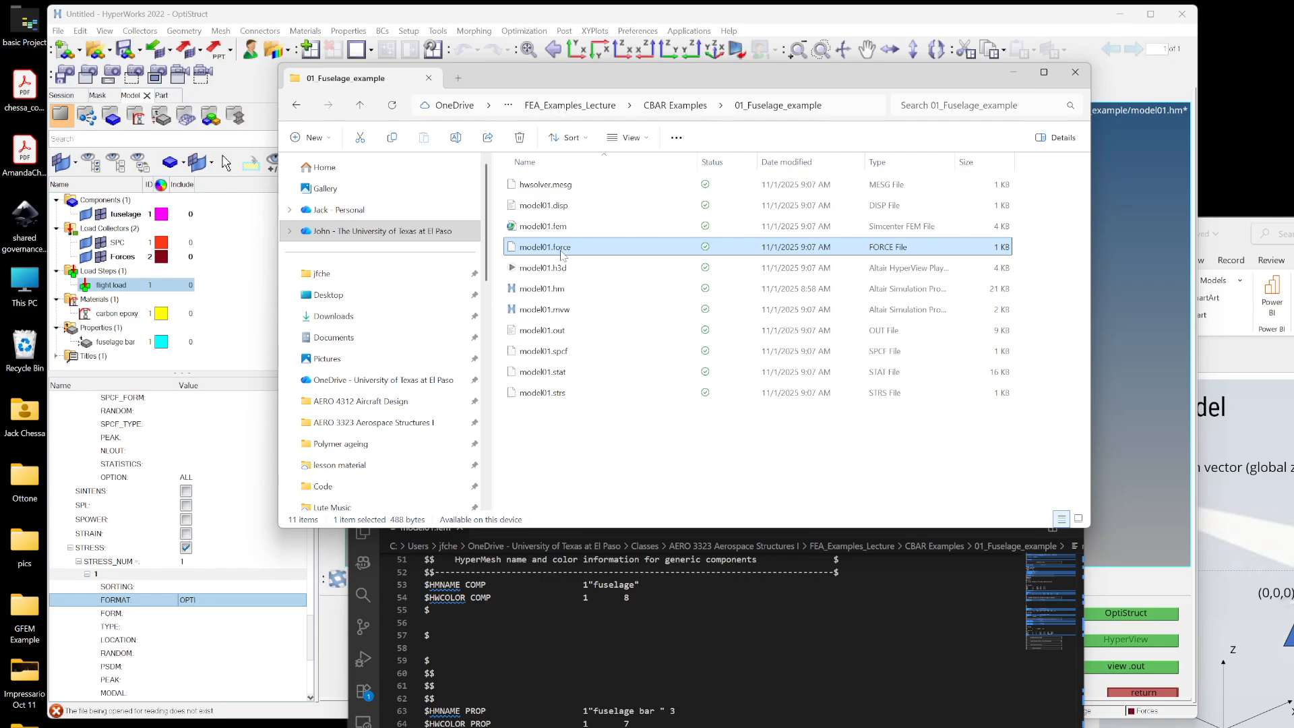
right_click(562, 254)
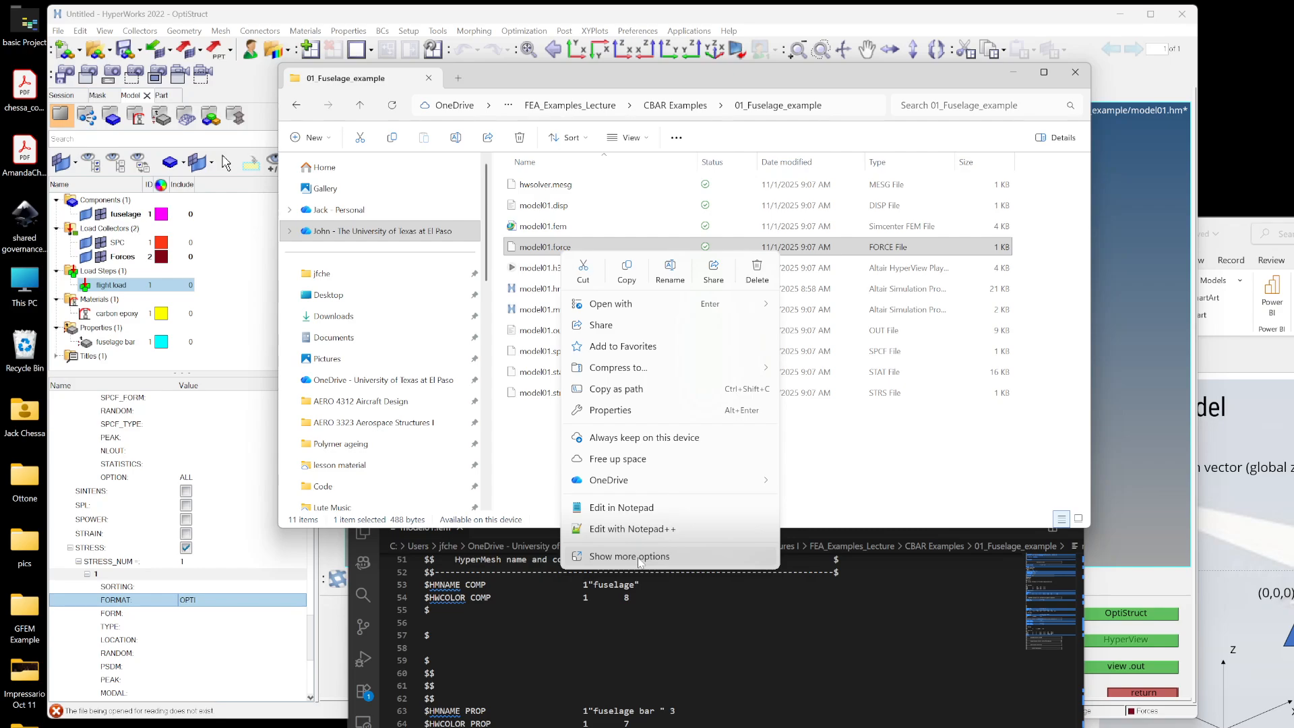
mouse_move(760, 304)
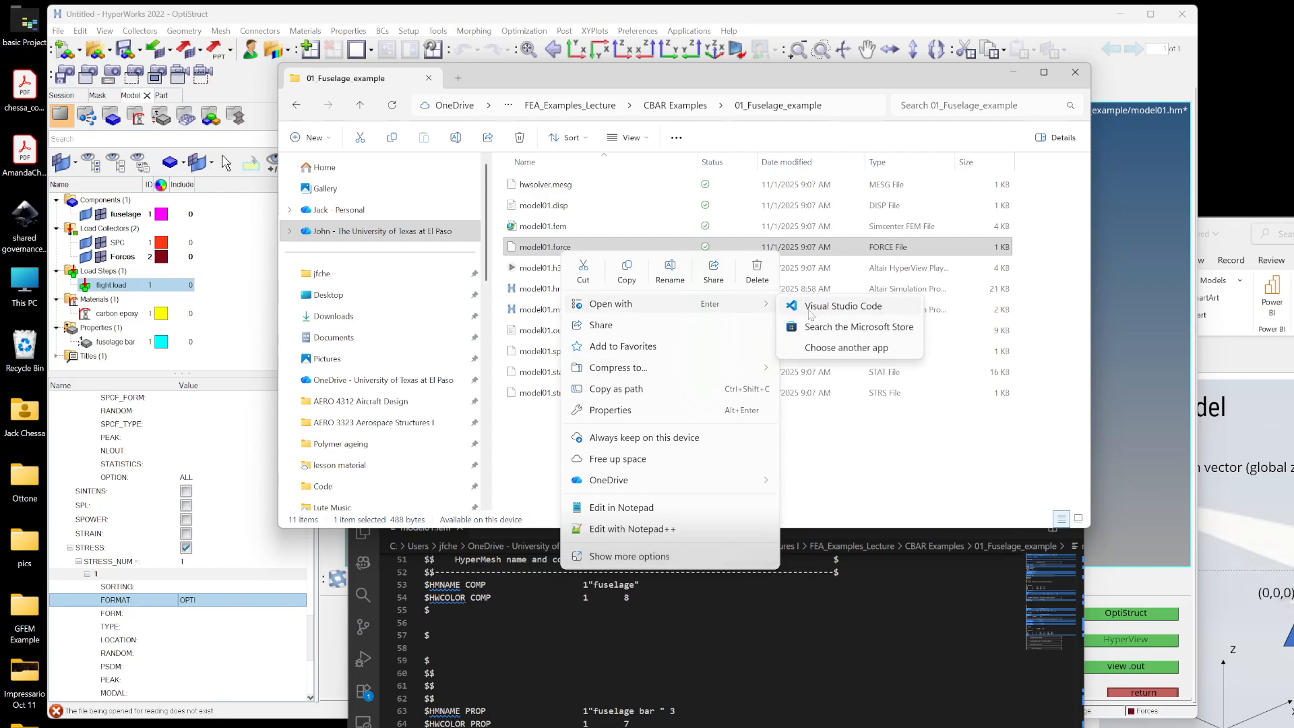
click(810, 309)
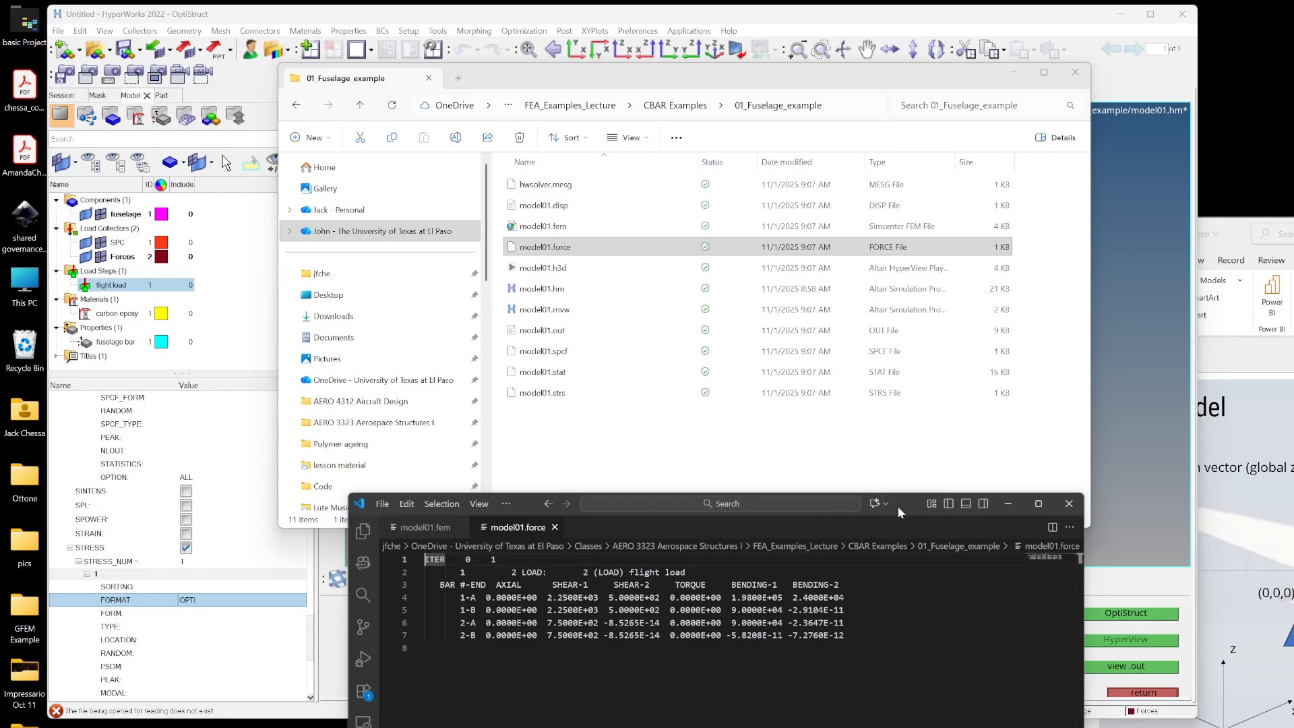
drag(897, 507, 839, 118)
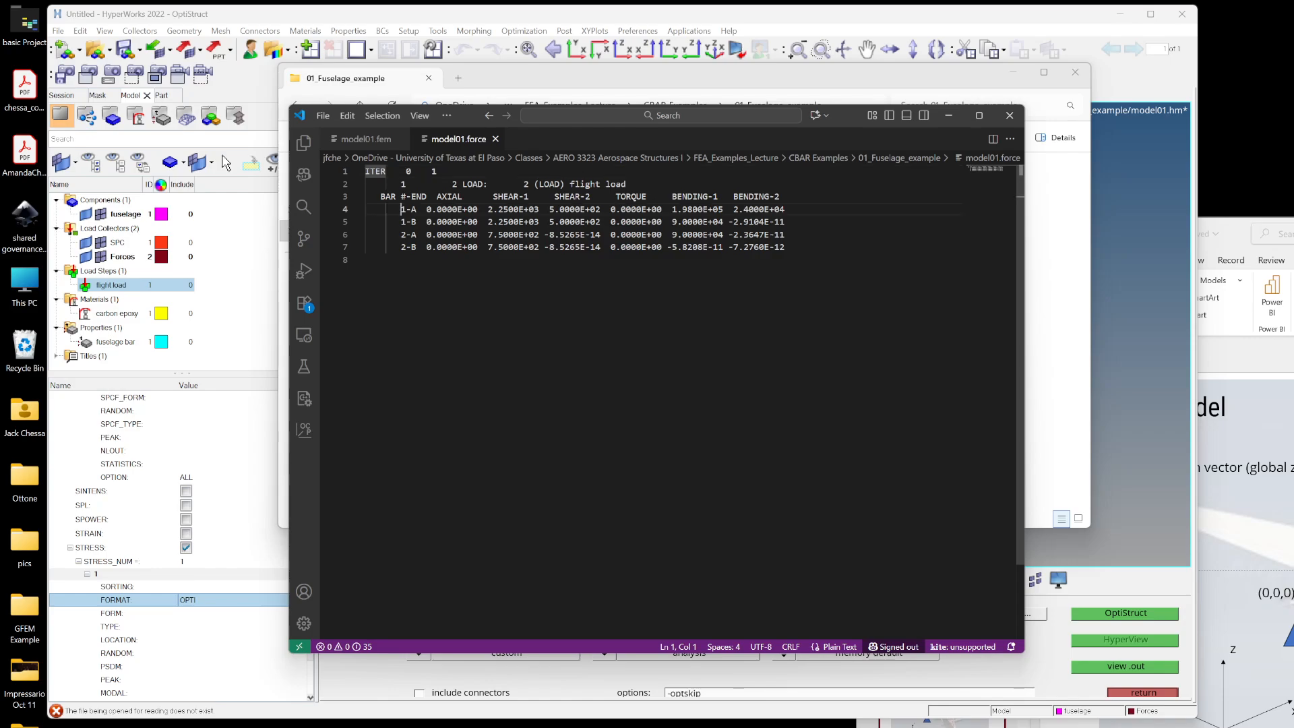
- Examine the end A and B force rows for bars 1 and 2, including the BENDING-1 value at end 2-A
drag(397, 209, 784, 221)
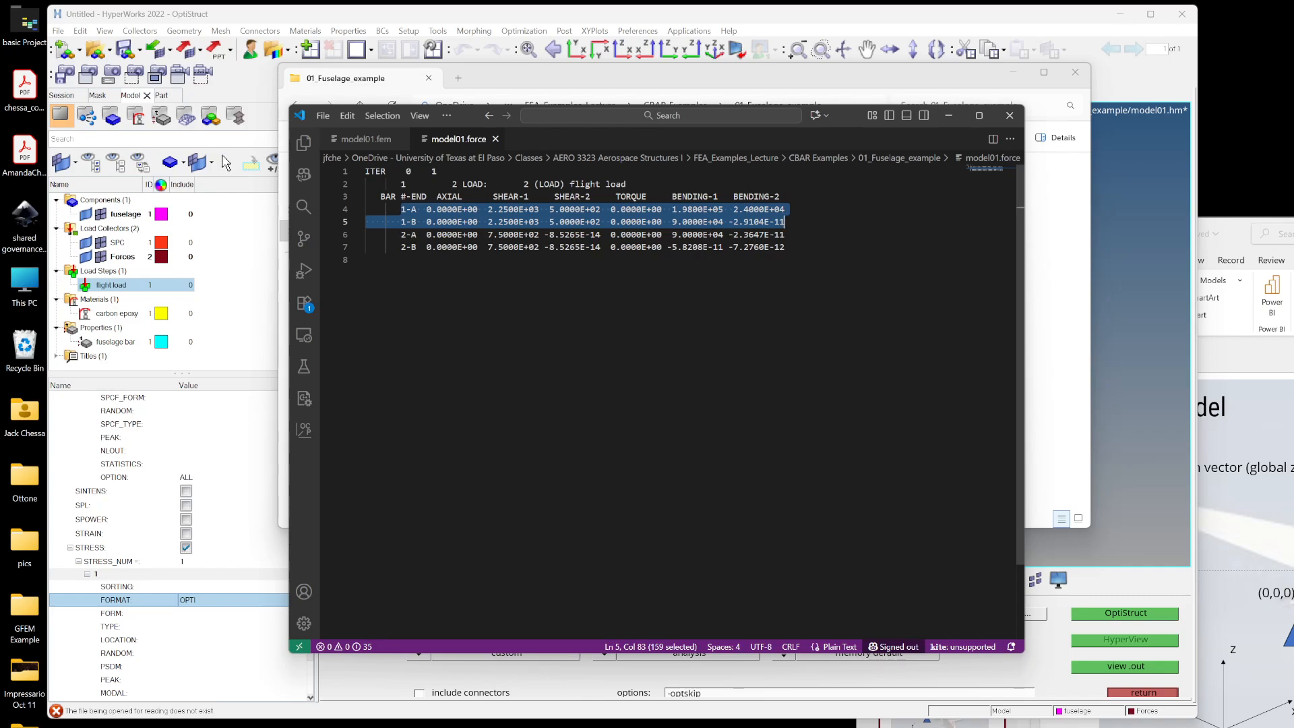
drag(397, 235, 786, 248)
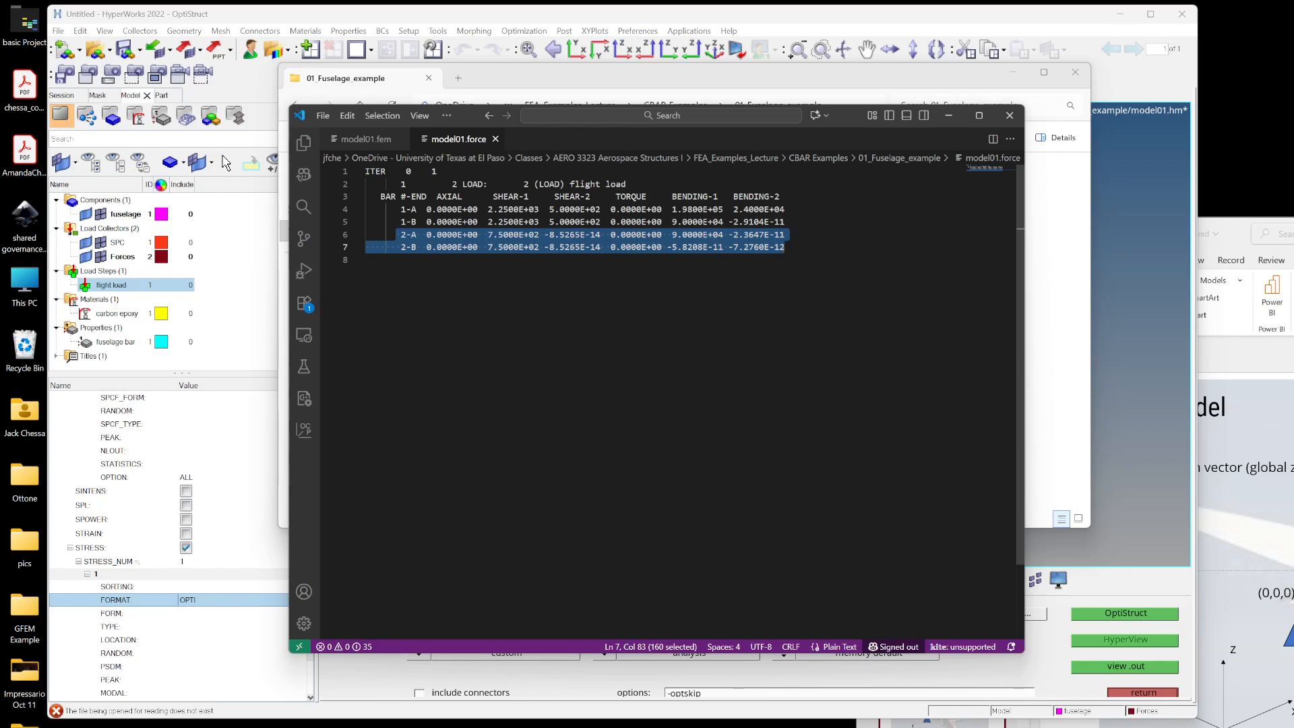
key(Down)
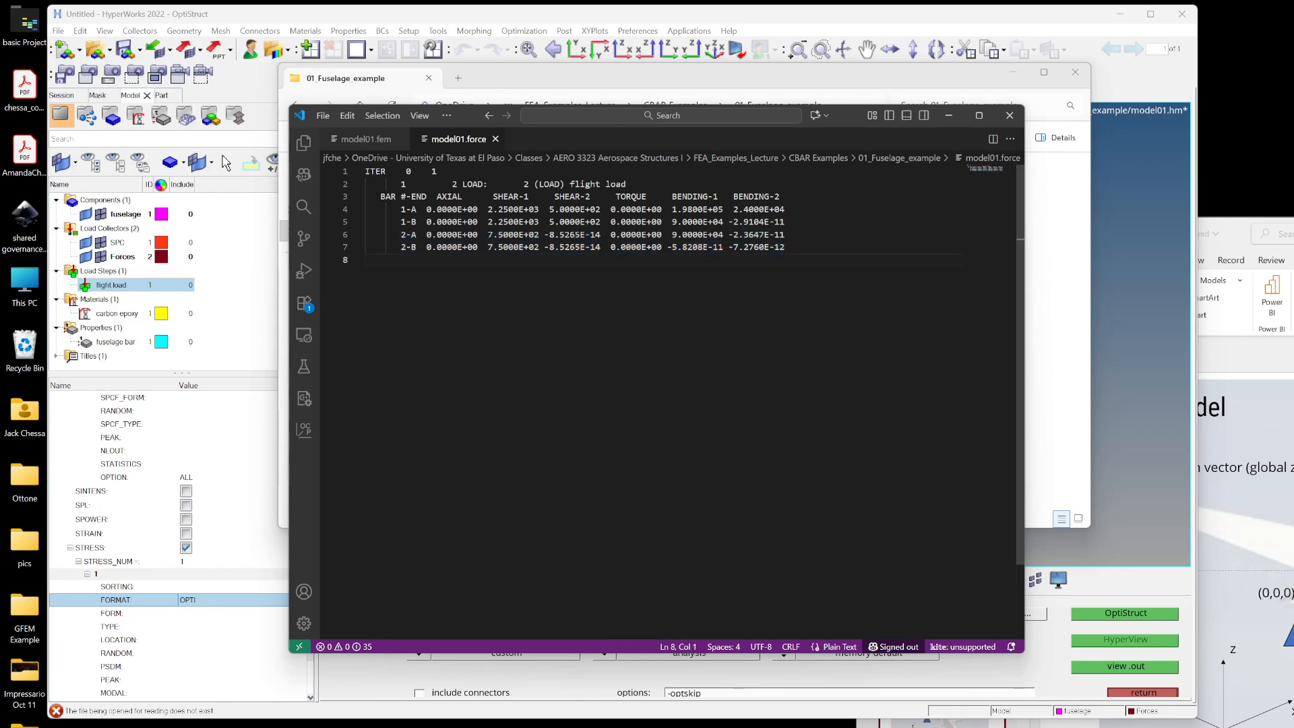
drag(671, 235, 723, 235)
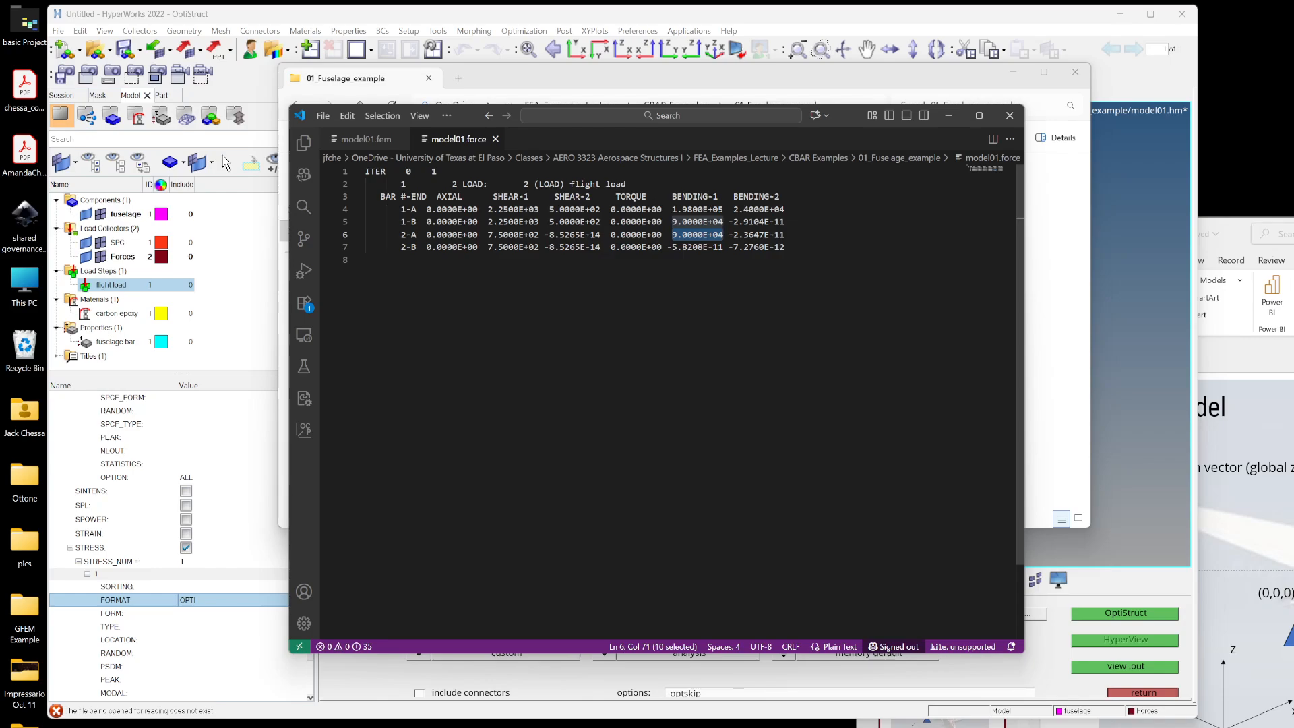
- Compare the FEA Model slide in PowerPoint with the BENDING-1 entry at end 2-A and both bending moments at end 1-A in model01.force
drag(1292, 234, 747, 79)
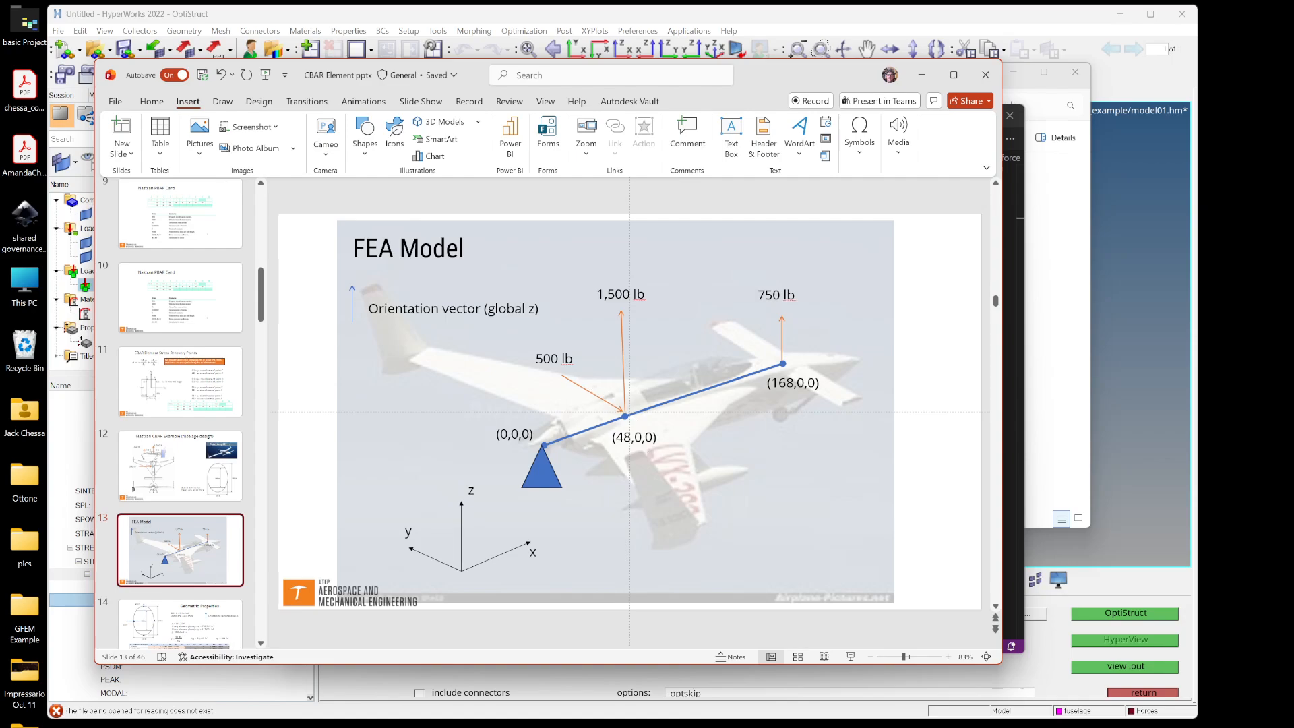
drag(799, 74, 1293, 292)
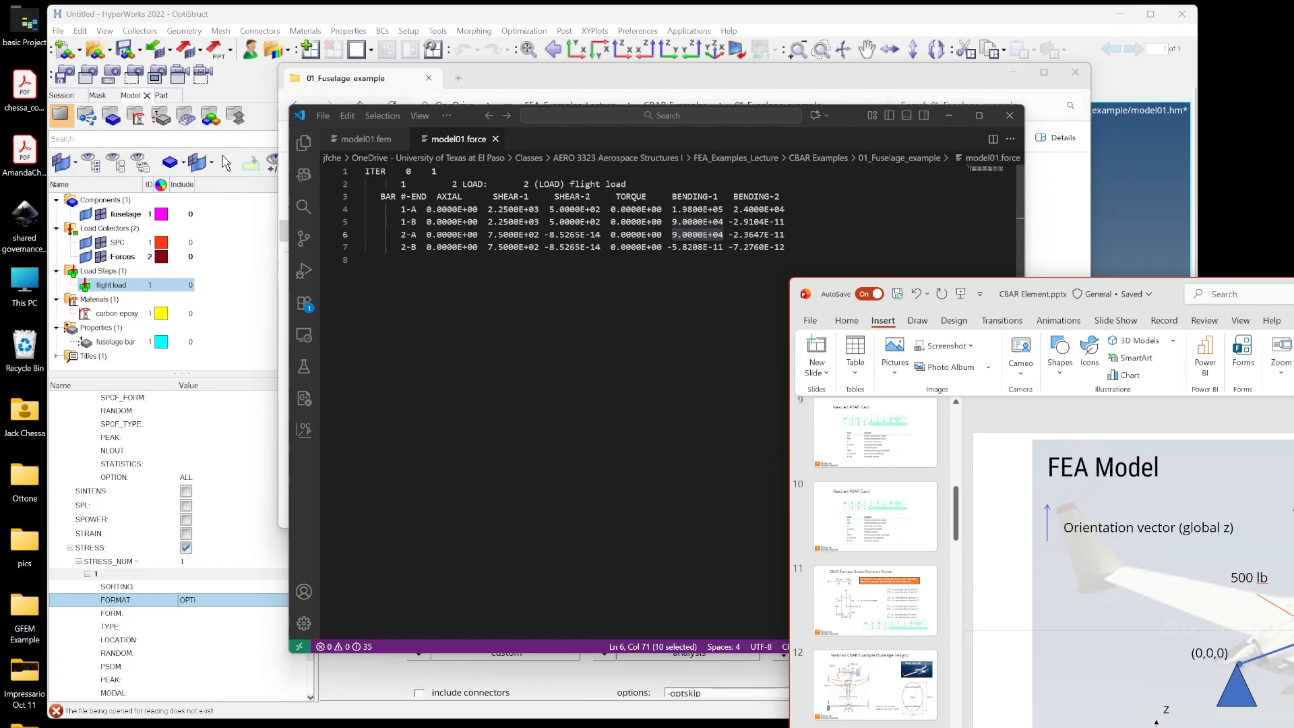
drag(679, 235, 713, 235)
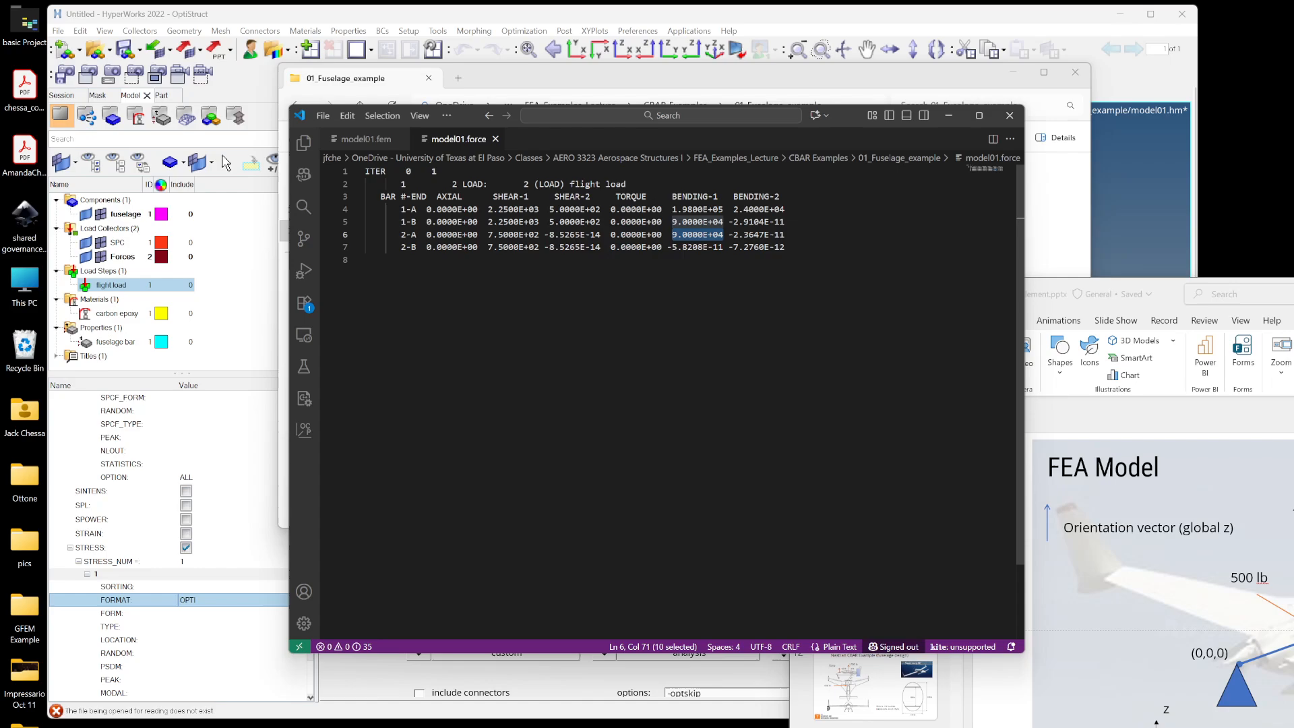
click(707, 234)
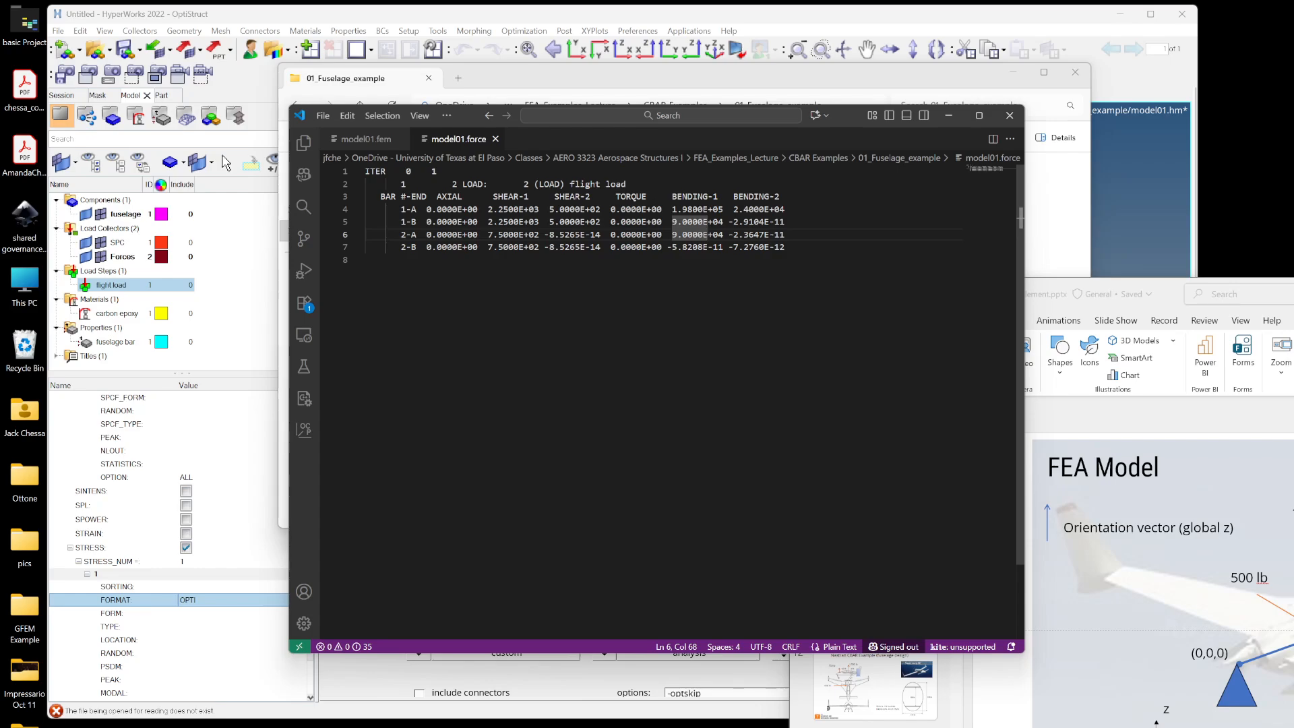
drag(672, 209, 784, 208)
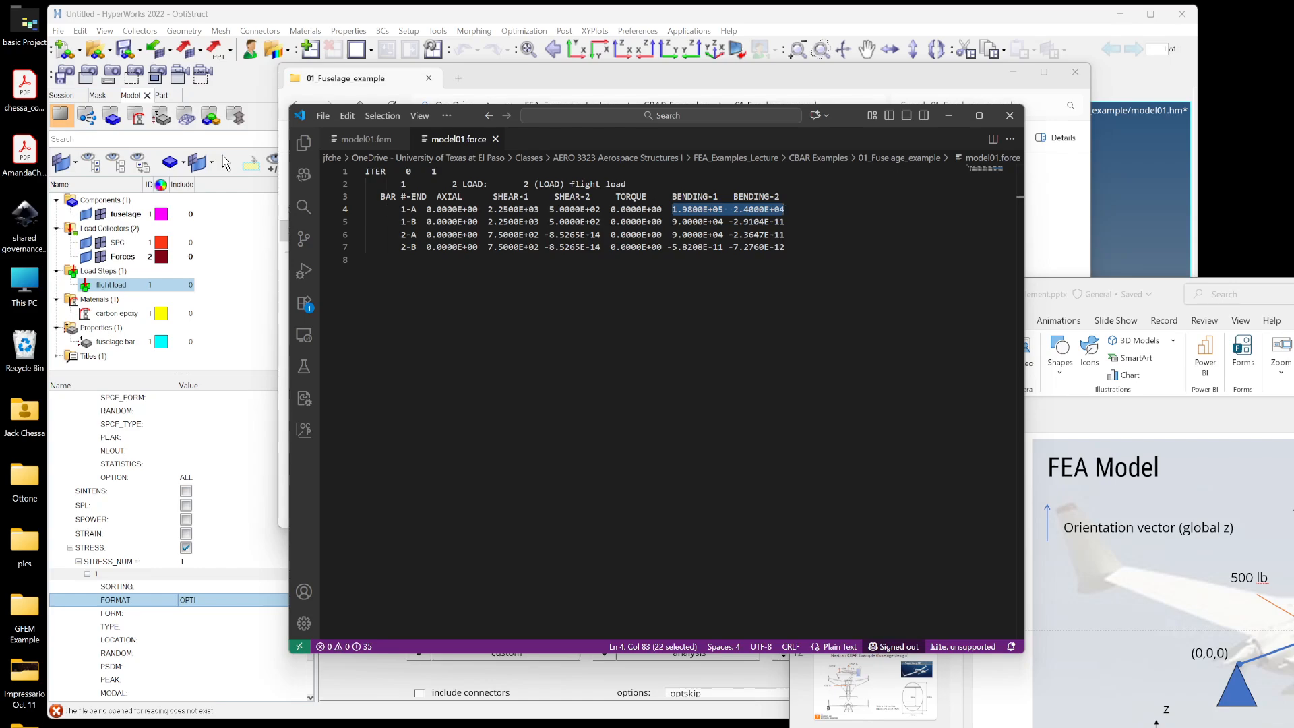
- Return to the 01_Fuselage_example folder and open the displacement results file model01.disp in Visual Studio Code
key(alt+Tab)
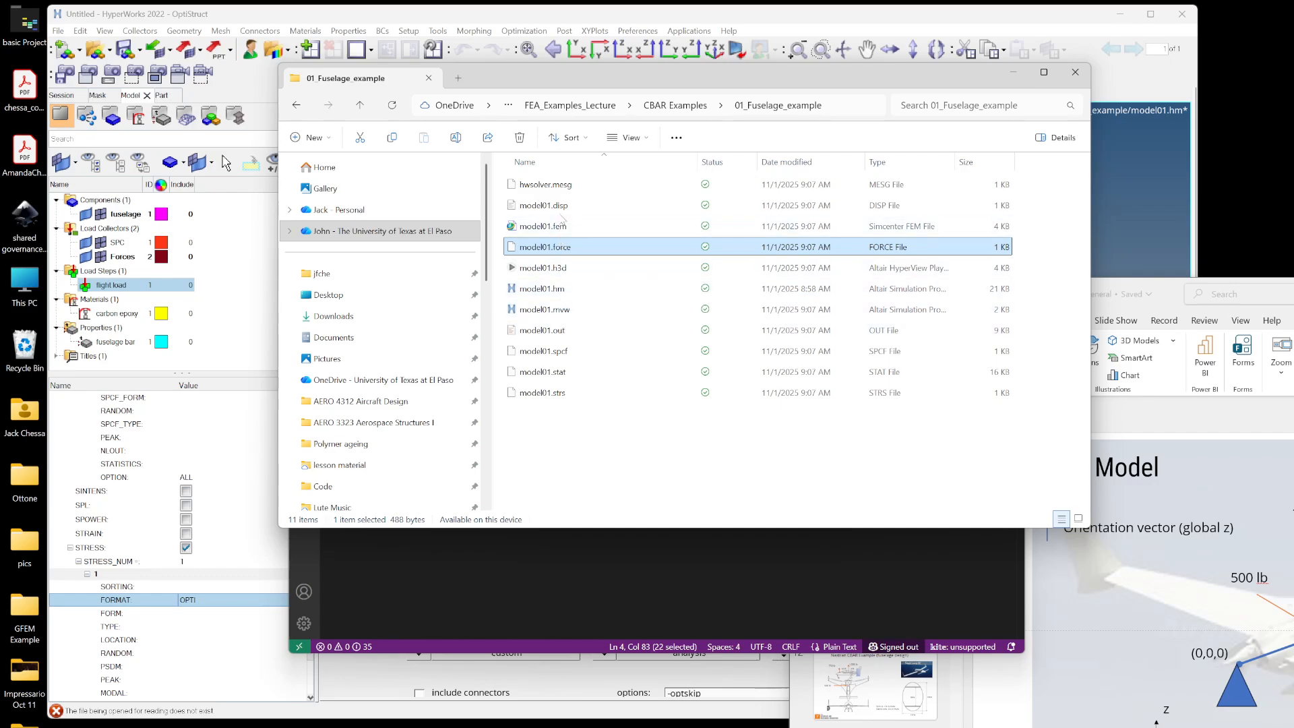
click(560, 214)
right_click(560, 214)
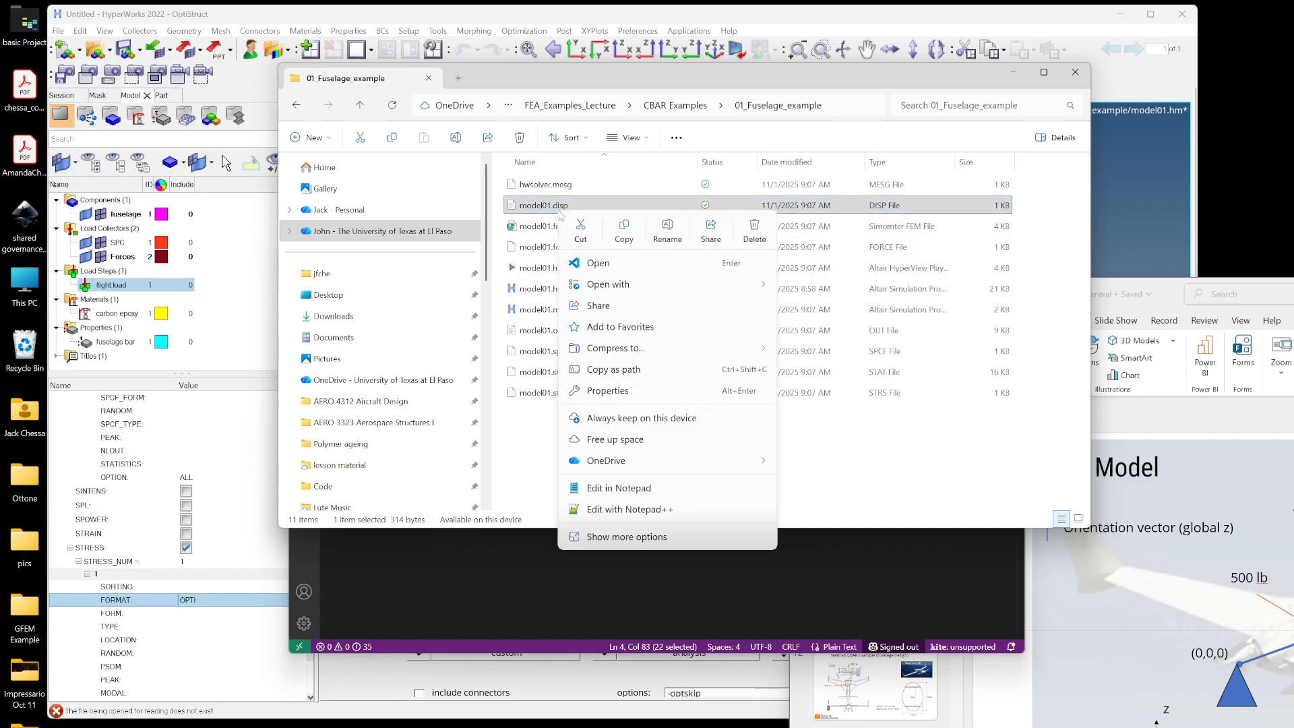
click(596, 264)
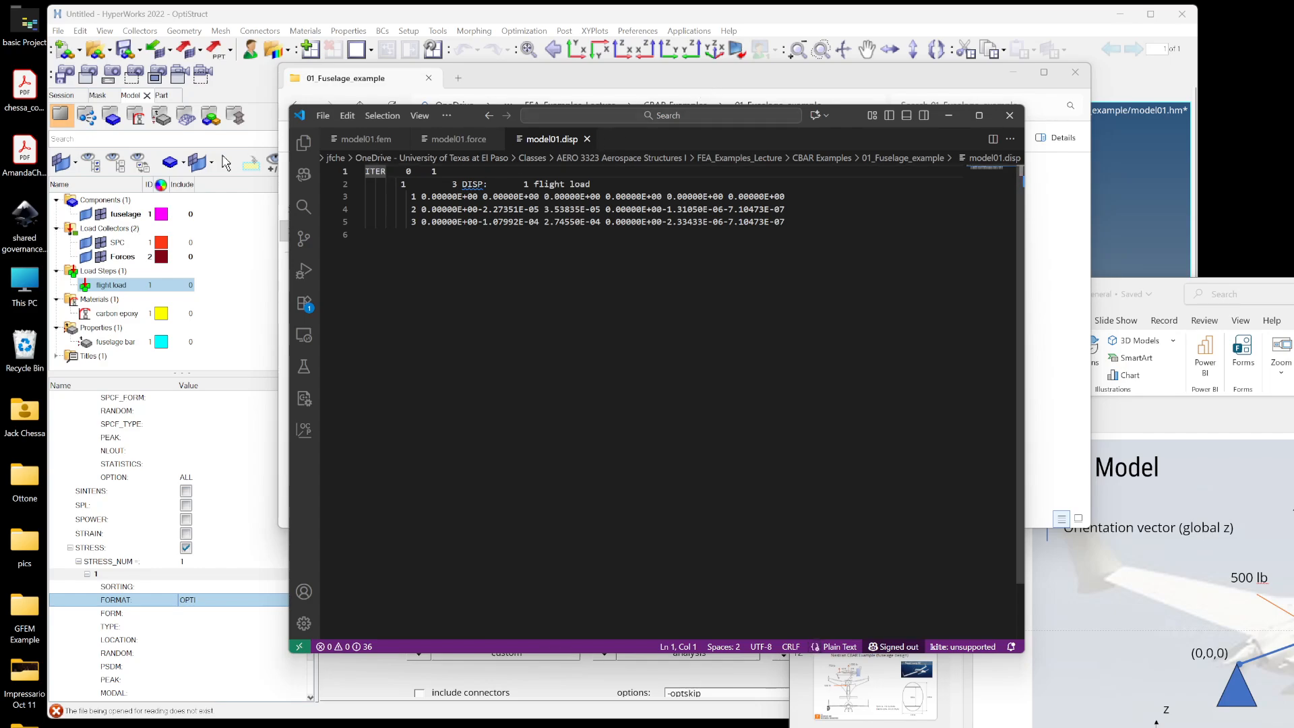
- Examine the displacement rows of all three nodes and switch back to the beam model in HyperWorks
drag(784, 221, 380, 196)
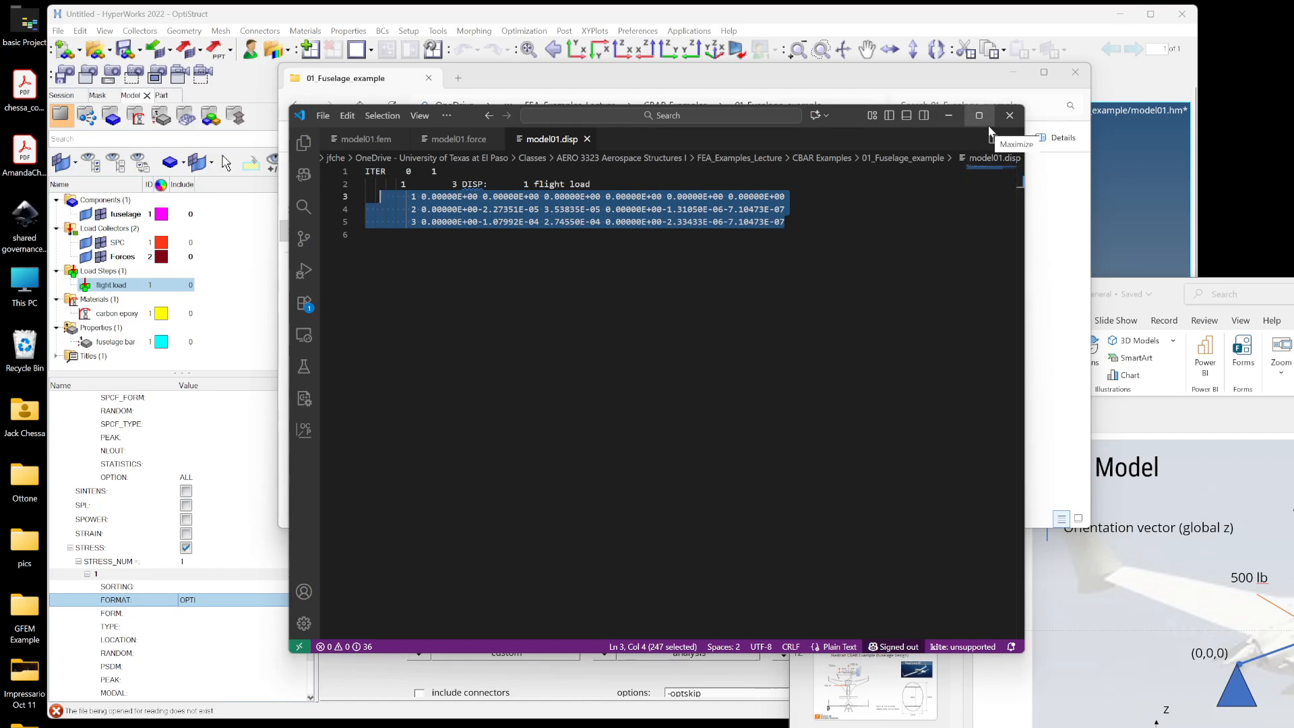
mouse_move(989, 127)
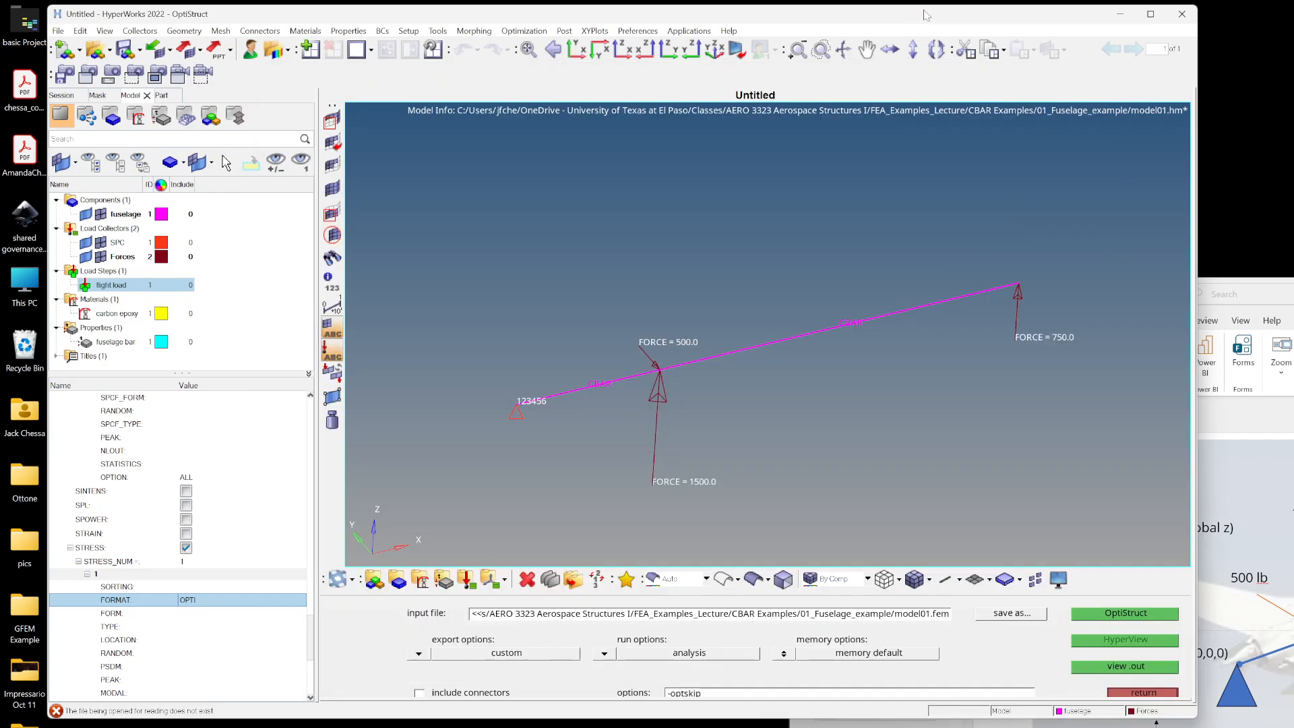
click(926, 16)
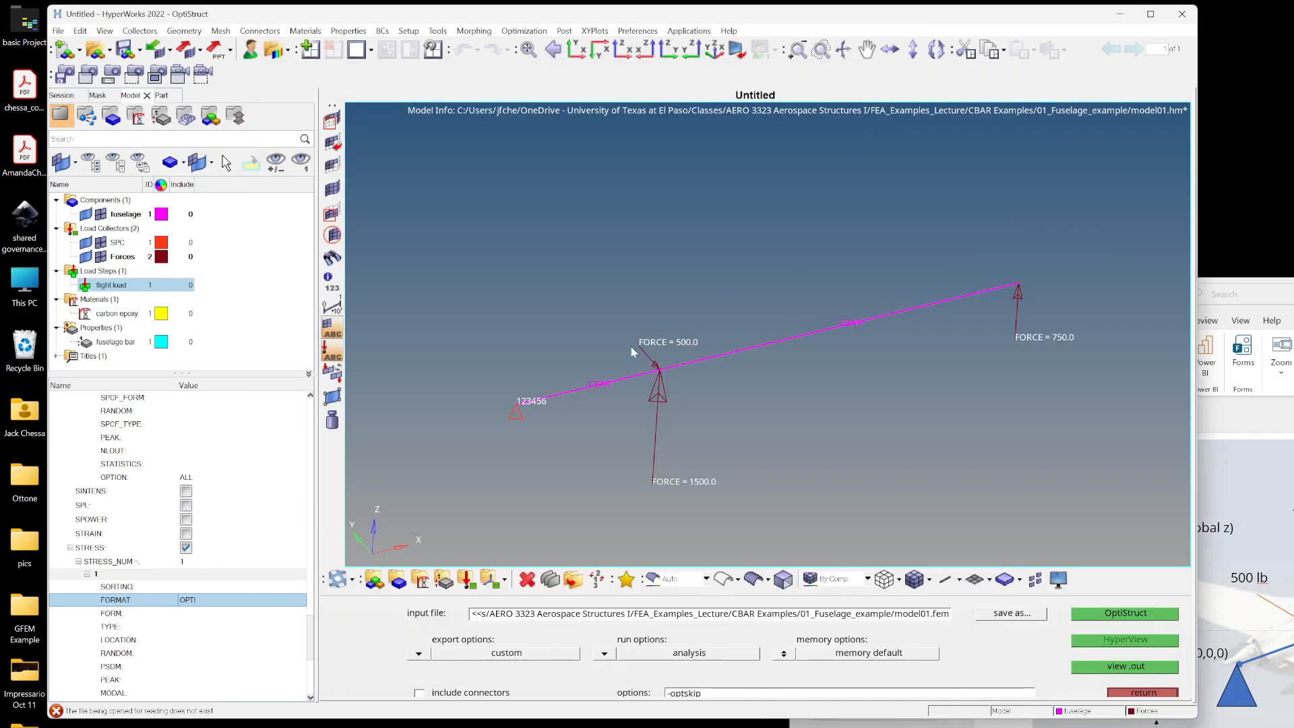